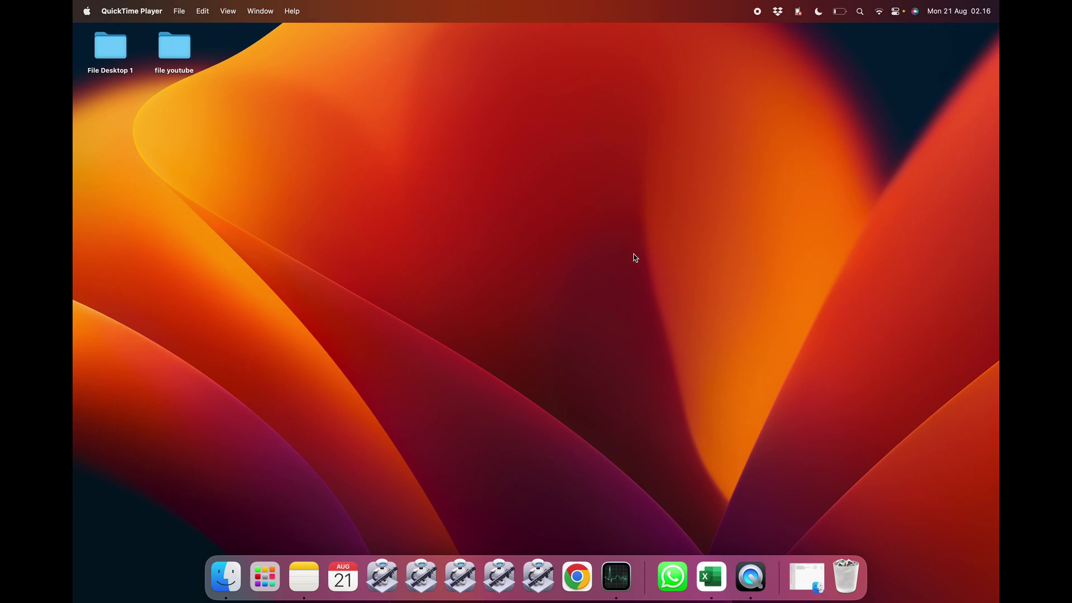
- Open the "contoh grafik" workbook from the folder "7. cara Membuat Grafik di Microsoft Excel bagian 2"
{"action": "left_click", "coordinate": [806, 576]}
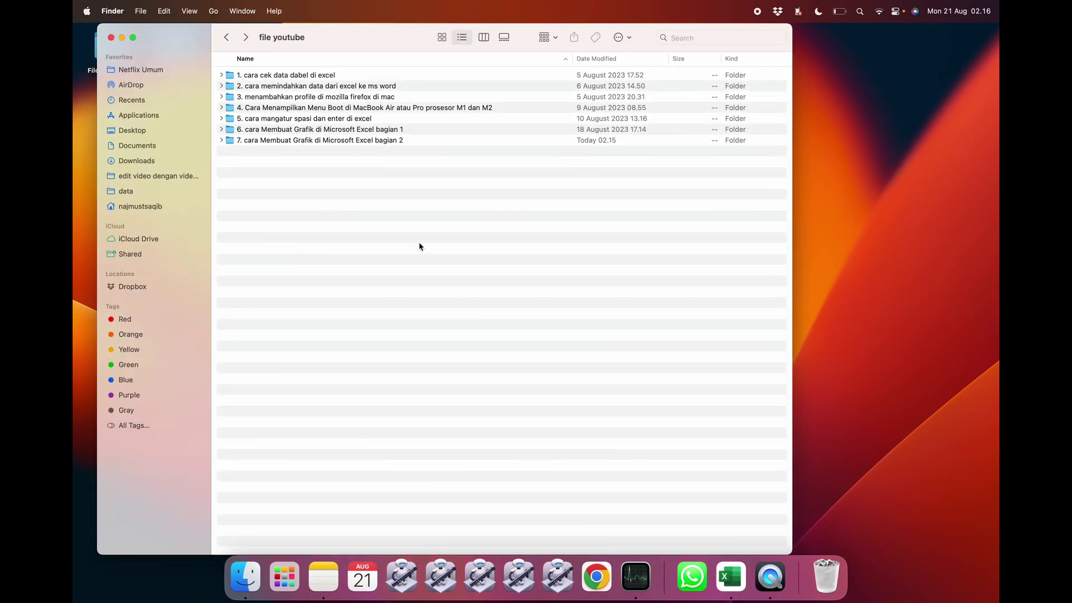
{"action": "double_click", "coordinate": [289, 139]}
{"action": "left_click", "coordinate": [281, 119]}
{"action": "double_click", "coordinate": [281, 119]}
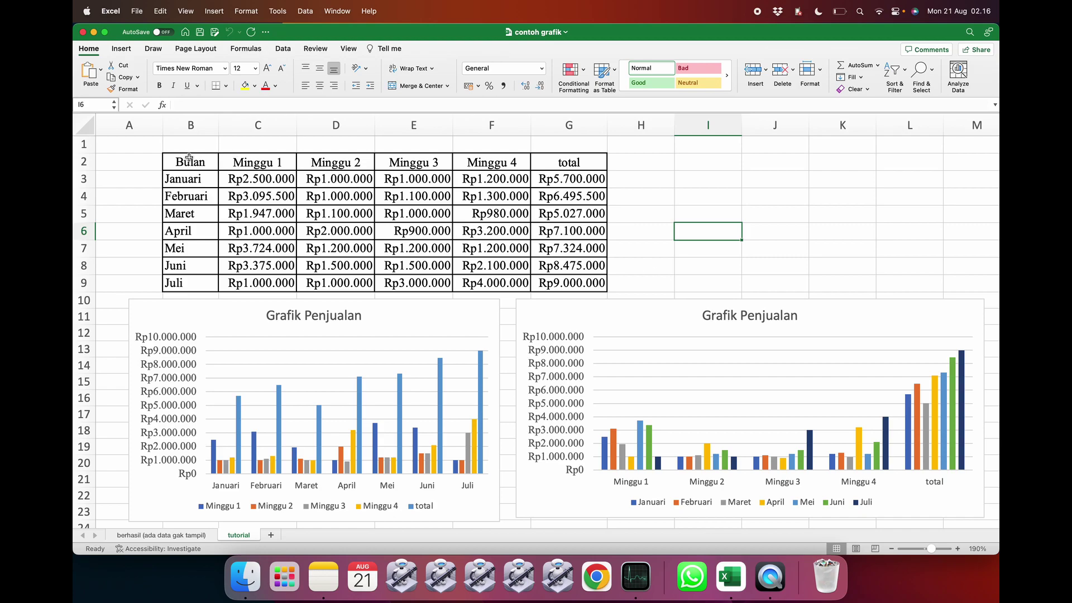
- Examine the sales table in B2:G9 and compare the two Grafik Penjualan charts built from it
{"action": "mouse_move", "coordinate": [189, 157]}
{"action": "left_mouse_down"}
{"action": "mouse_move", "coordinate": [413, 215]}
{"action": "mouse_move", "coordinate": [558, 279]}
{"action": "mouse_move", "coordinate": [539, 278]}
{"action": "left_mouse_up"}
{"action": "left_click", "coordinate": [652, 259]}
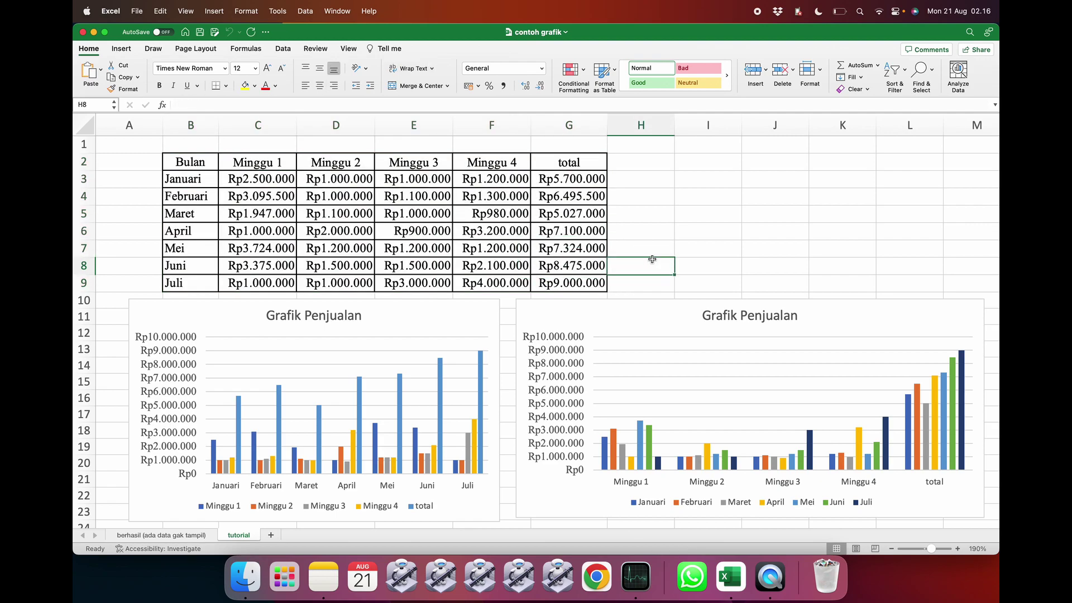
{"action": "left_click", "coordinate": [409, 322]}
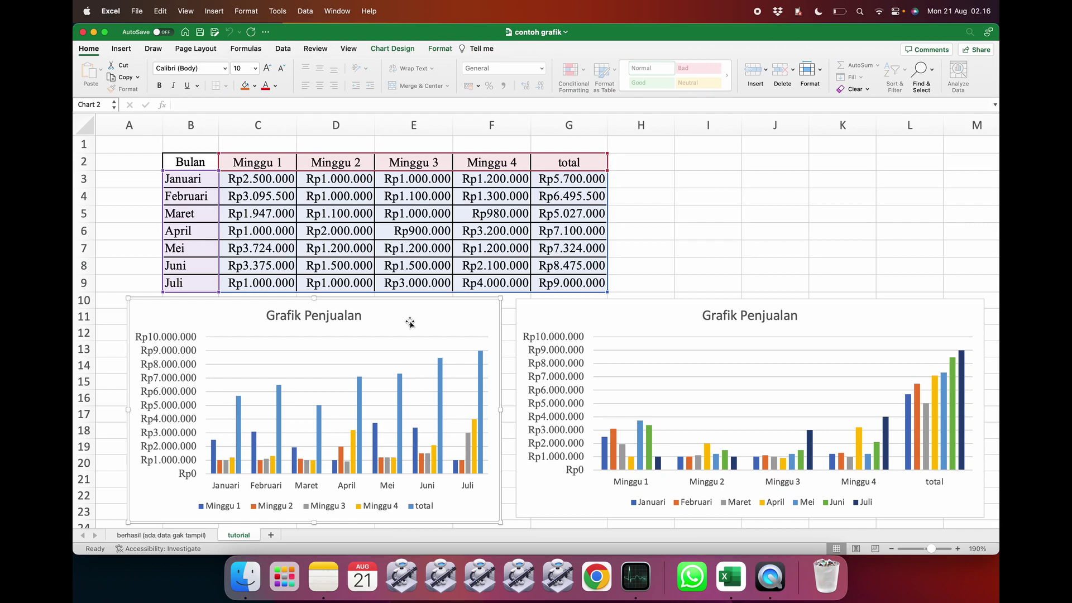
{"action": "left_click", "coordinate": [589, 320]}
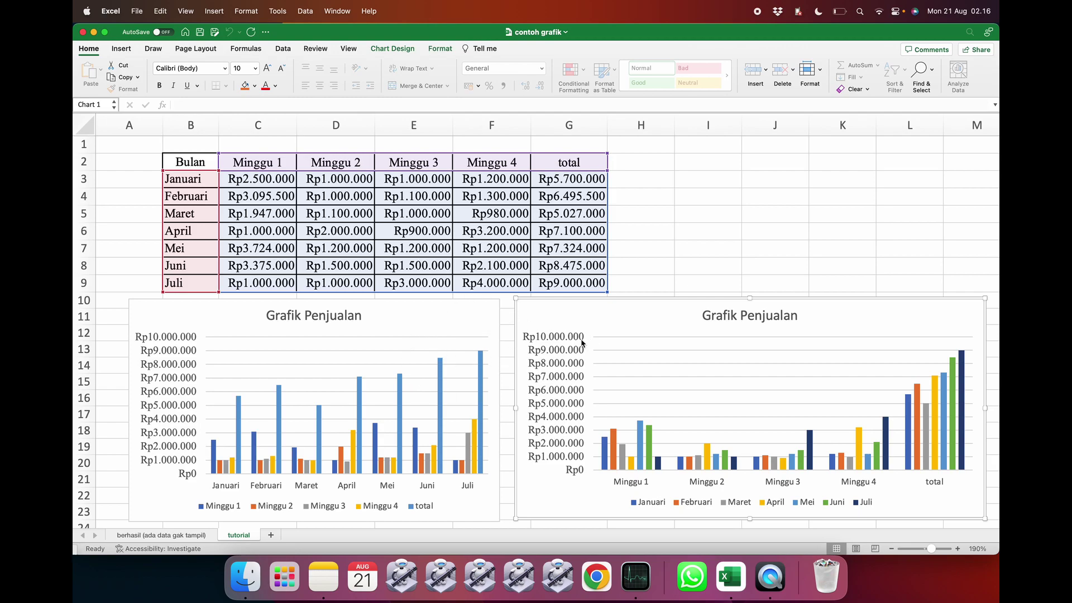
{"action": "left_click", "coordinate": [411, 330]}
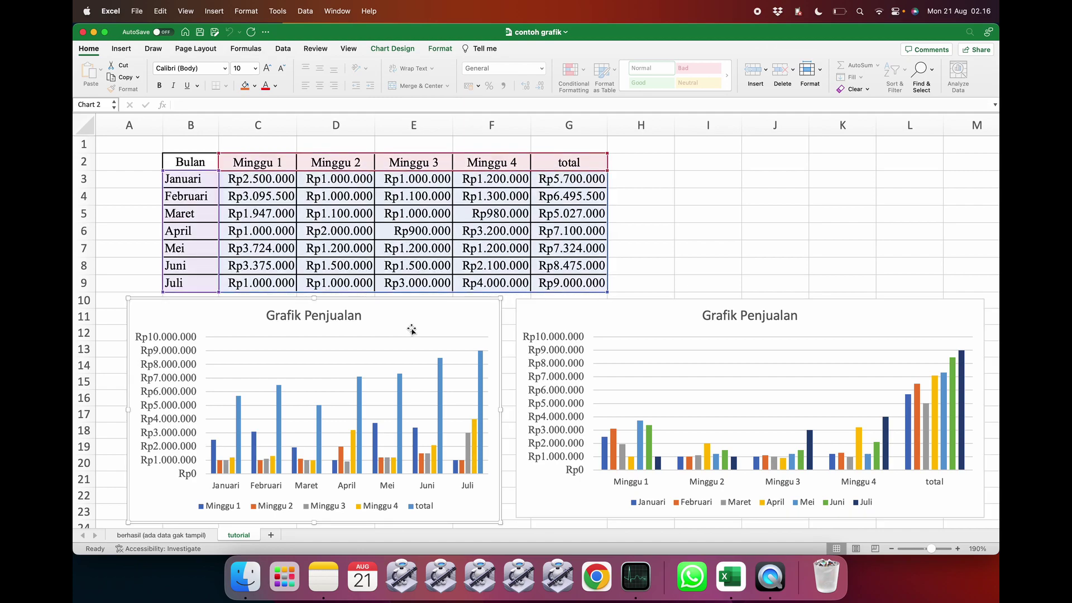
{"action": "left_click", "coordinate": [599, 328]}
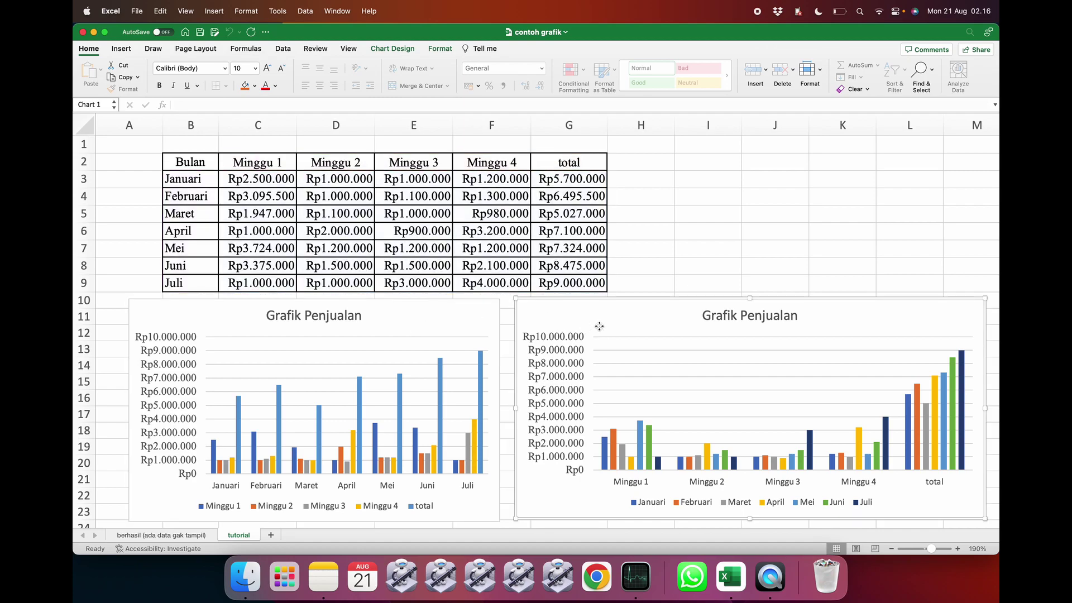
{"action": "left_click", "coordinate": [700, 217]}
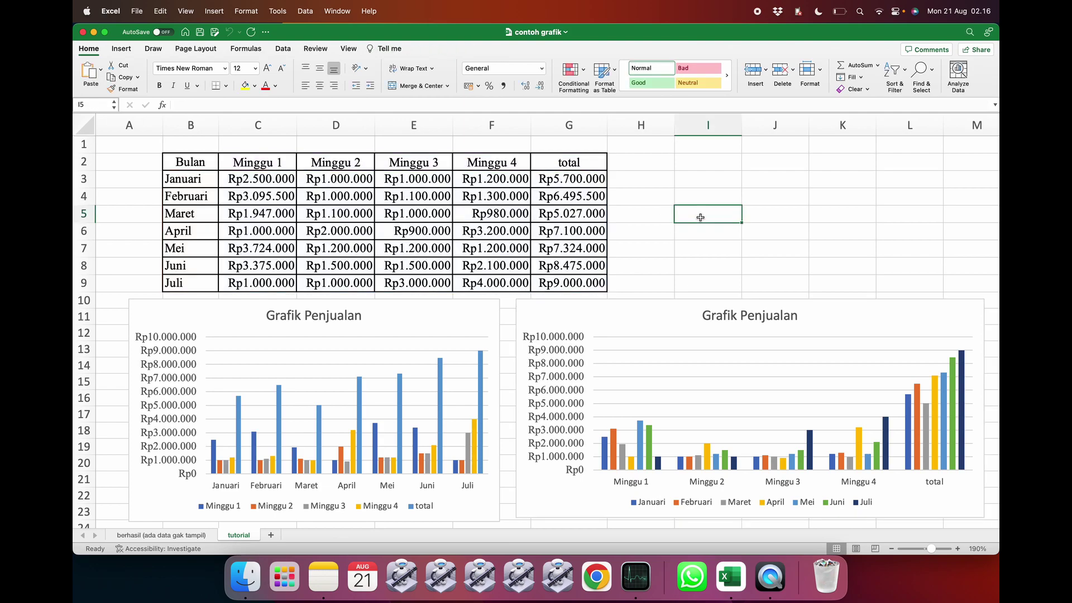
{"action": "left_click_drag", "start_coordinate": [200, 167], "coordinate": [580, 282]}
{"action": "left_click", "coordinate": [657, 275]}
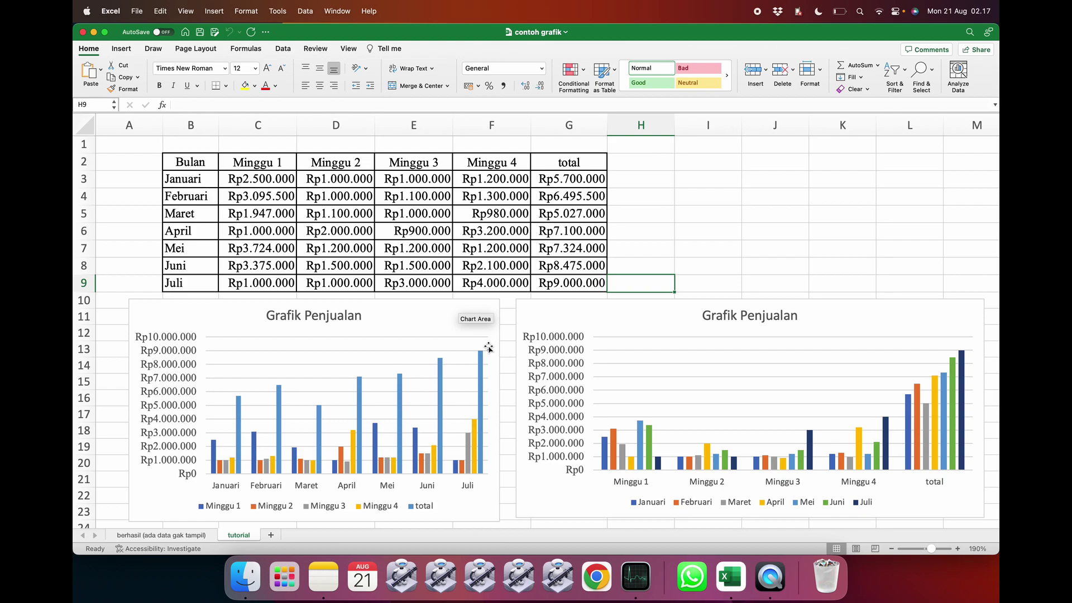
{"action": "left_click_drag", "start_coordinate": [198, 163], "coordinate": [581, 284]}
{"action": "left_click", "coordinate": [667, 267]}
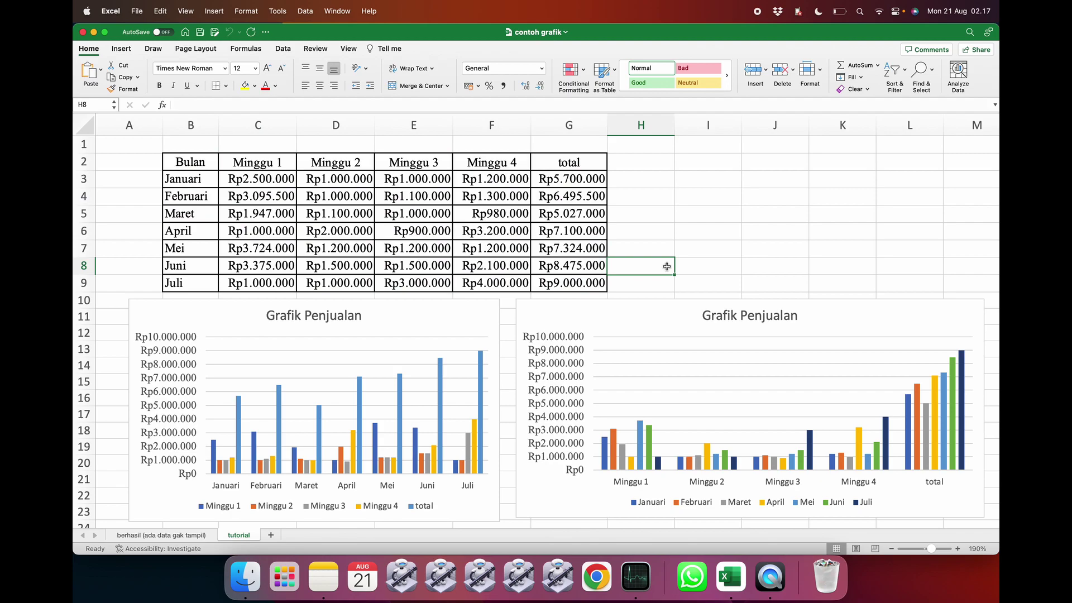
- Create a copy of the tutorial sheet at the end of the contoh grafik workbook
{"action": "right_click", "coordinate": [241, 538]}
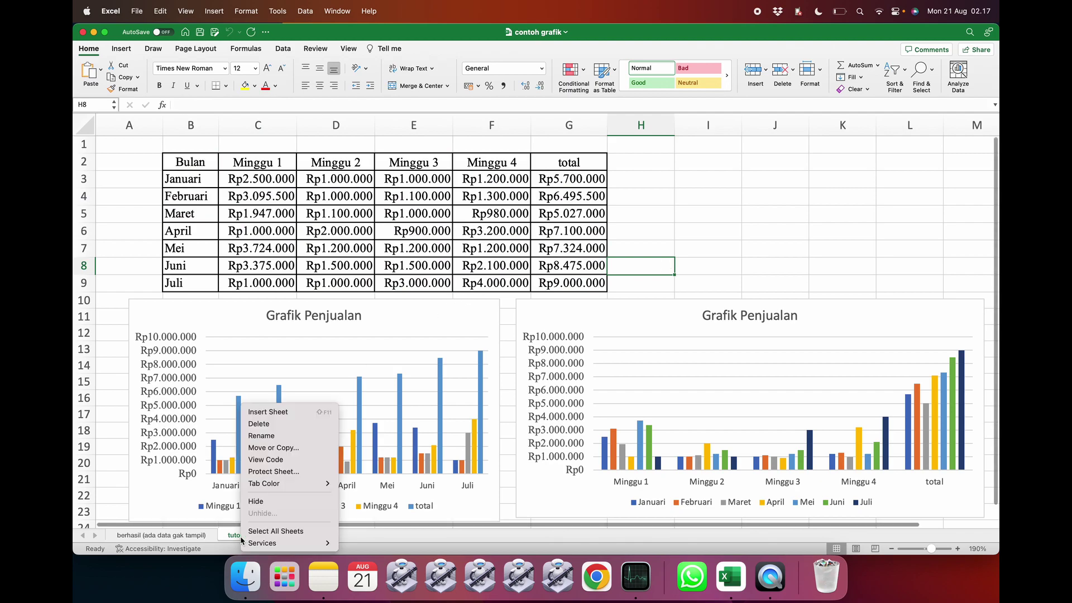
{"action": "left_click", "coordinate": [257, 447]}
{"action": "left_click", "coordinate": [237, 446]}
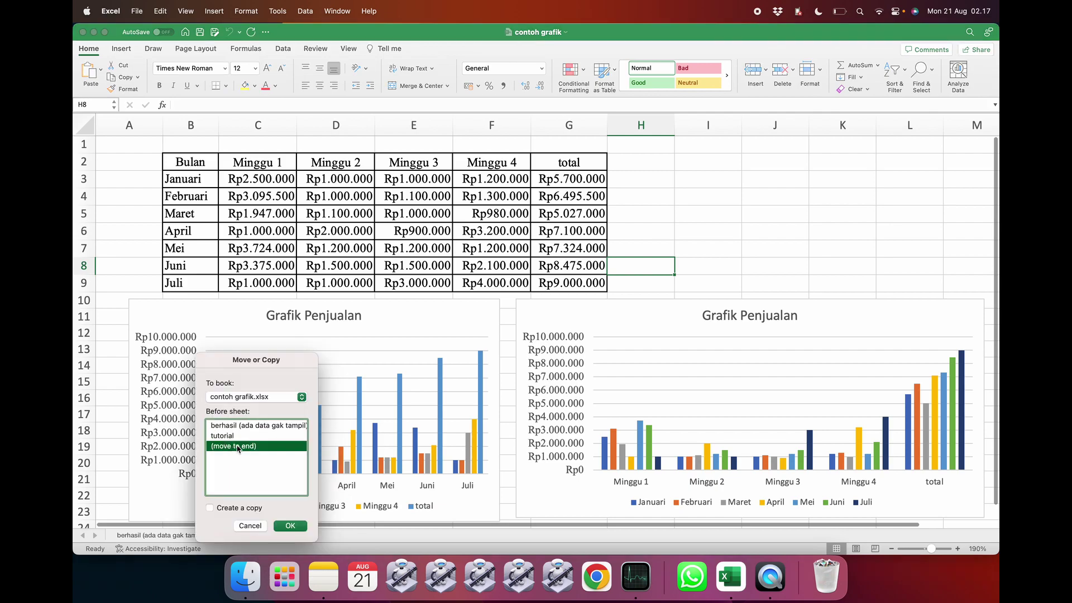
{"action": "left_click", "coordinate": [225, 508]}
{"action": "left_click", "coordinate": [291, 526]}
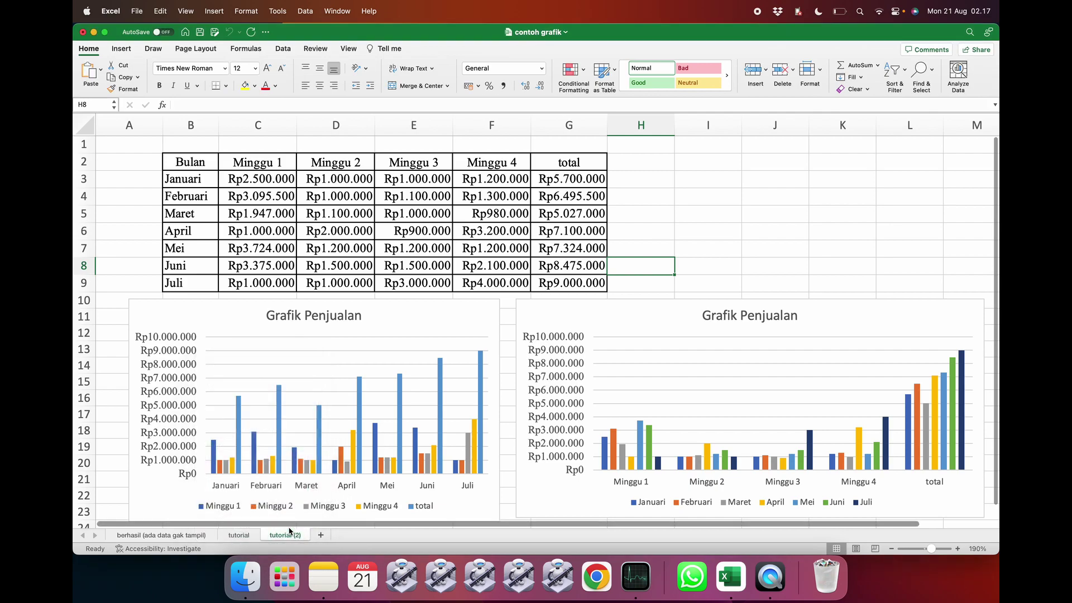
- Delete both Grafik Penjualan charts from the copied sheet, keeping only the sales table
{"action": "left_click", "coordinate": [383, 346]}
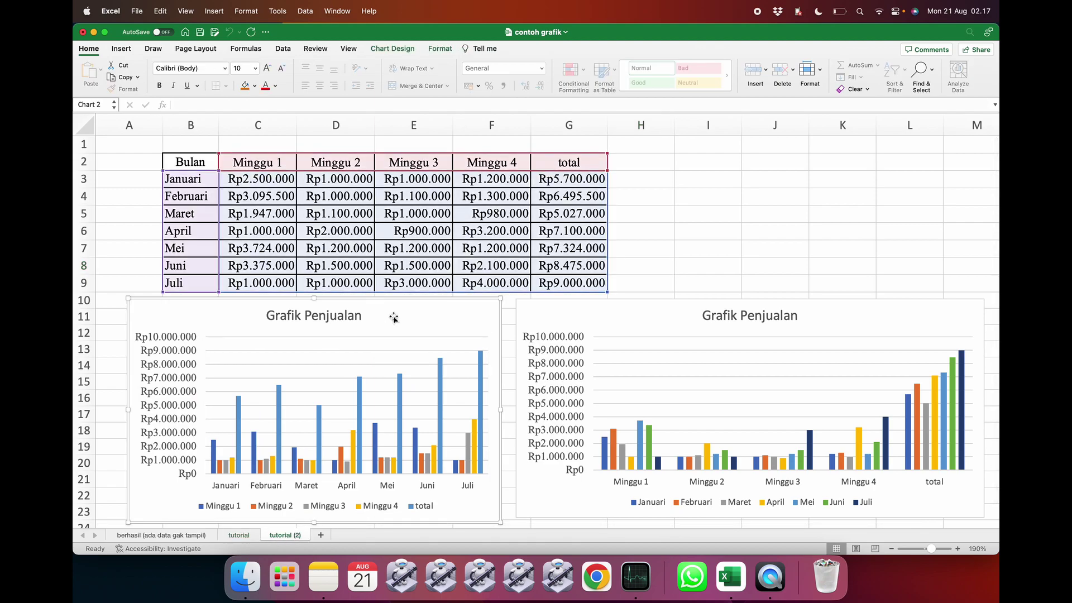
{"action": "key", "text": "Delete"}
{"action": "left_click", "coordinate": [621, 311]}
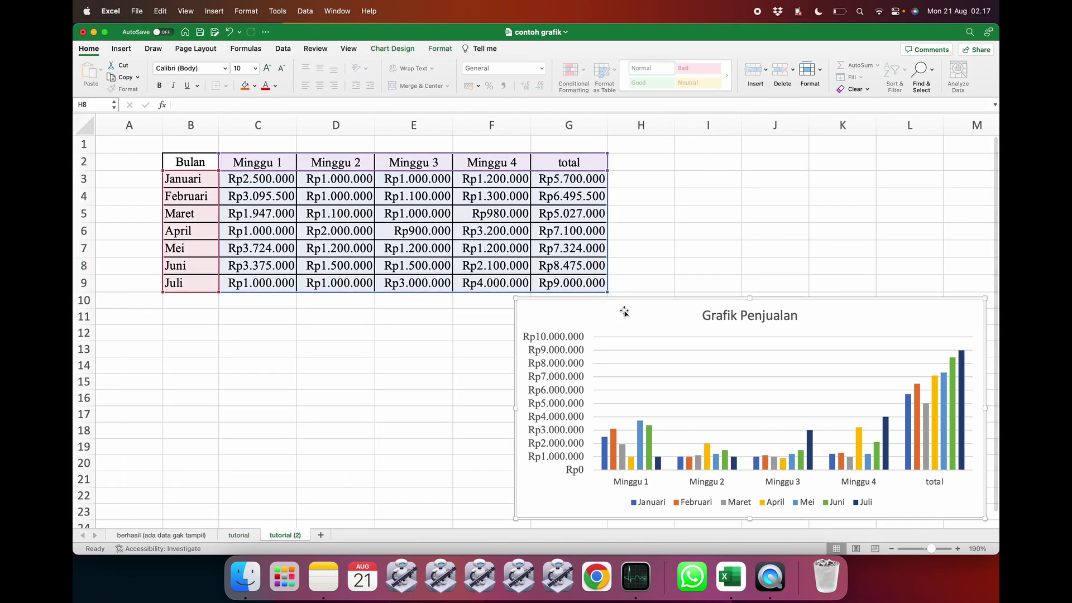
{"action": "key", "text": "Delete"}
{"action": "left_click", "coordinate": [499, 339]}
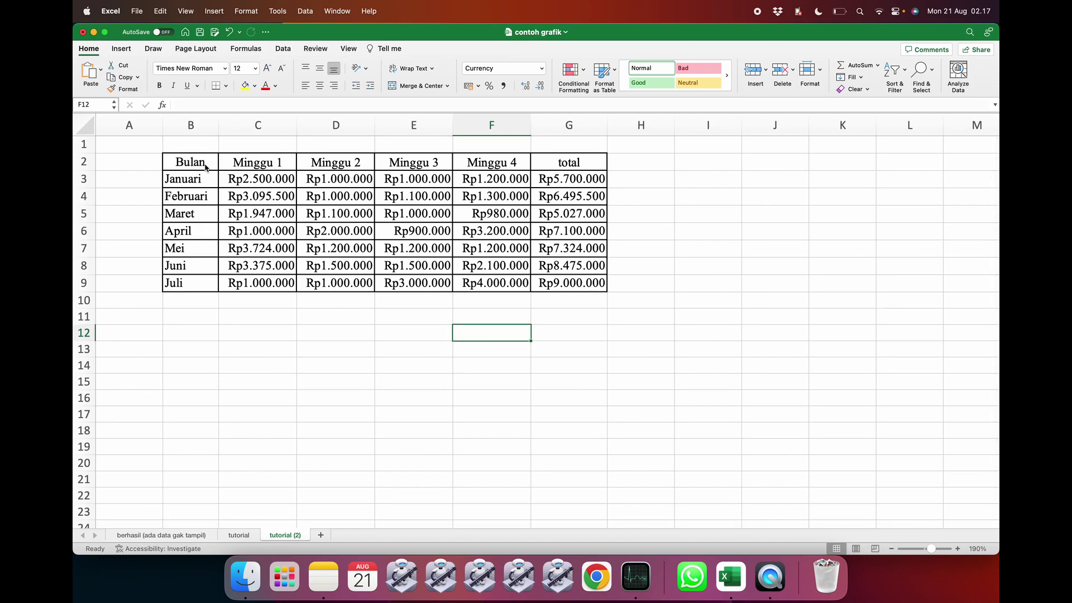
{"action": "left_click", "coordinate": [187, 281]}
{"action": "left_click", "coordinate": [267, 307]}
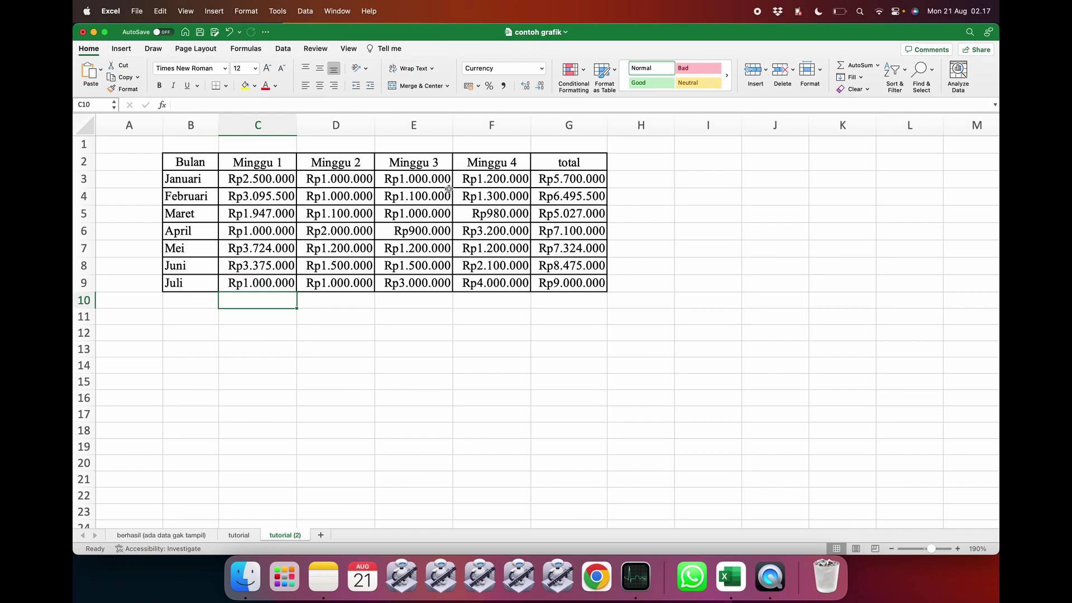
{"action": "left_click", "coordinate": [570, 168]}
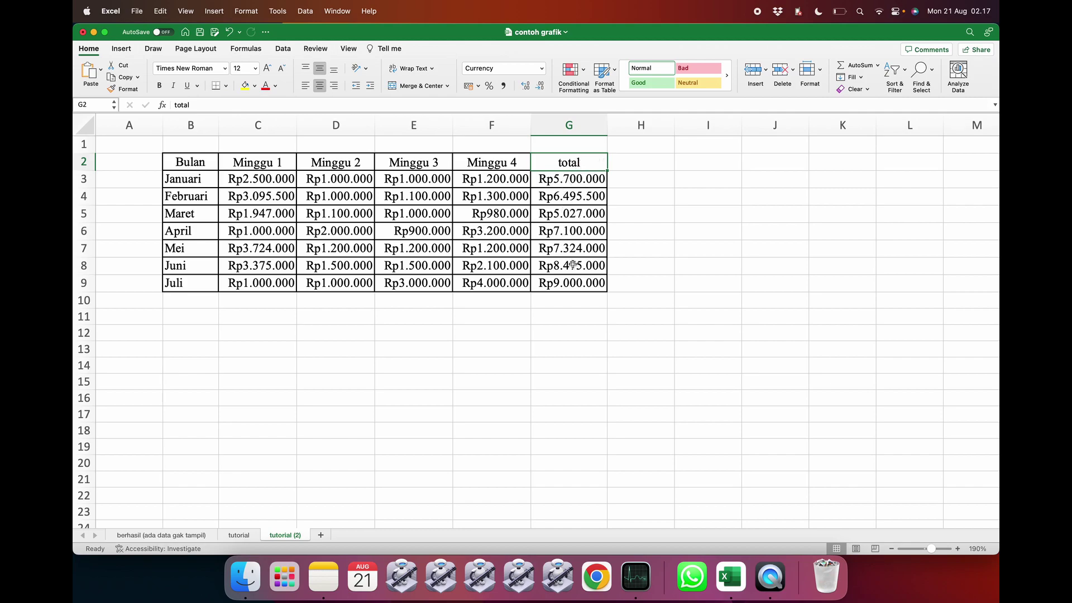
- Merge and center cells C1:F1 above the table and enter the title "Data Penjualan"
{"action": "left_click", "coordinate": [249, 145]}
{"action": "left_click_drag", "start_coordinate": [249, 145], "coordinate": [493, 135]}
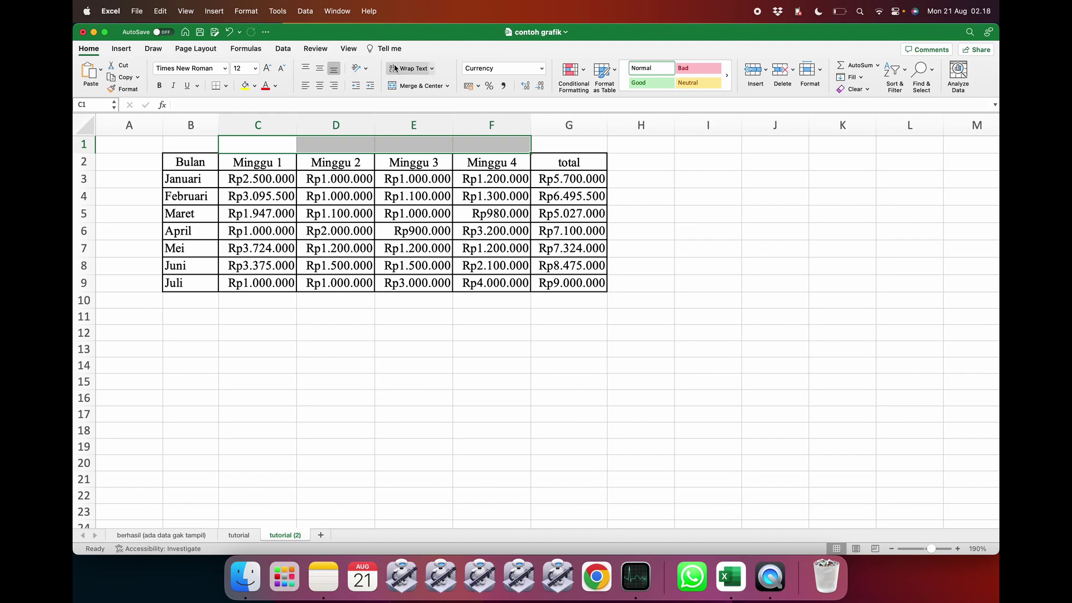
{"action": "left_click", "coordinate": [410, 86]}
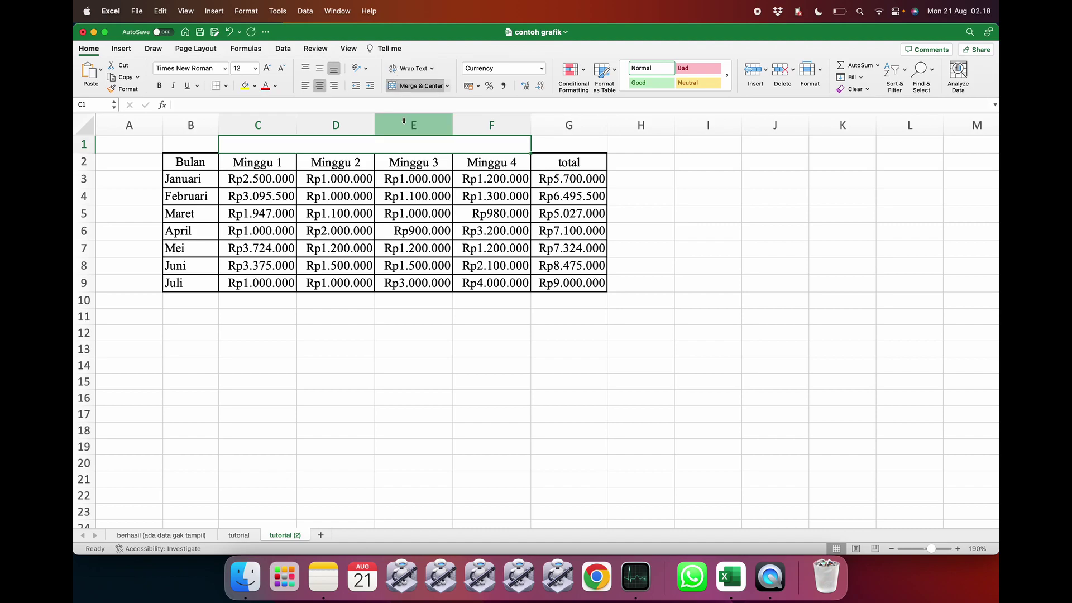
{"action": "type", "text": "Data Penjualan"}
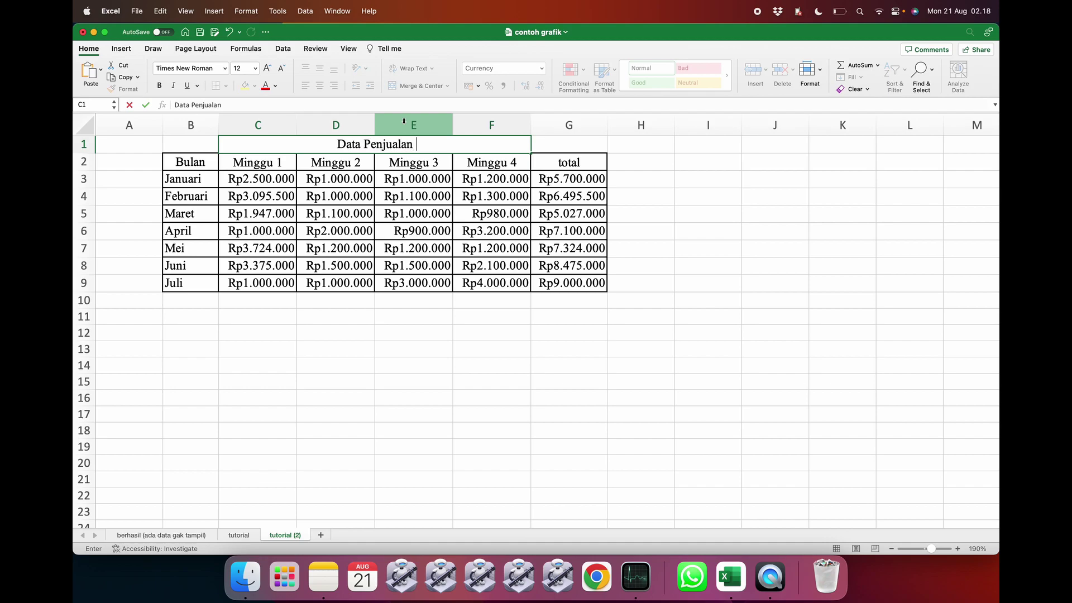
{"action": "key", "text": "Return"}
{"action": "left_click", "coordinate": [403, 344]}
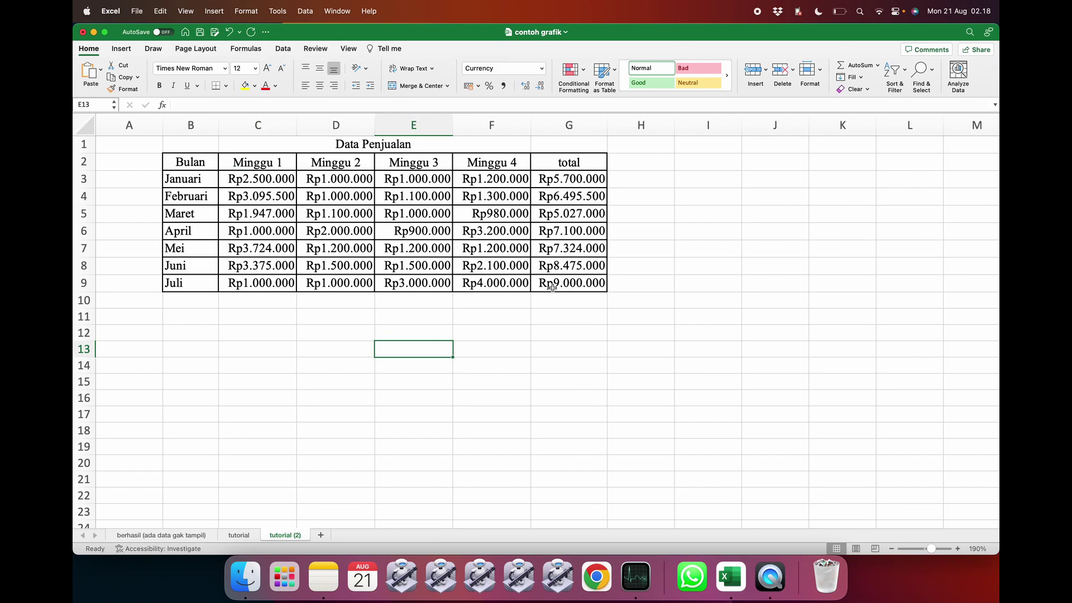
{"action": "left_click", "coordinate": [563, 332]}
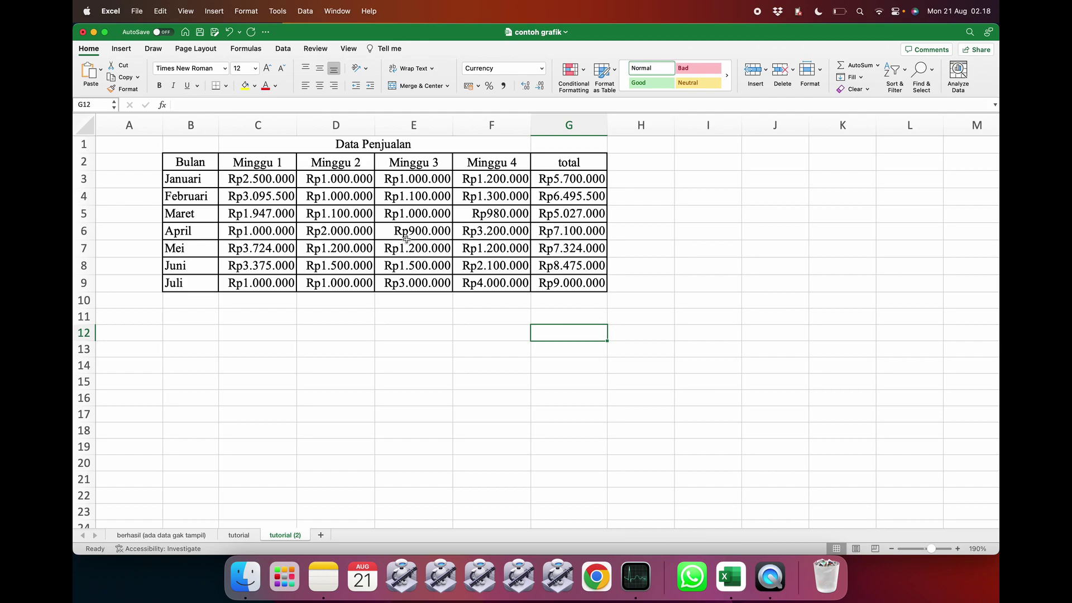
- Insert a Pareto chart from the recommended charts using the sales table in B2:G9
{"action": "left_click_drag", "start_coordinate": [193, 161], "coordinate": [547, 285]}
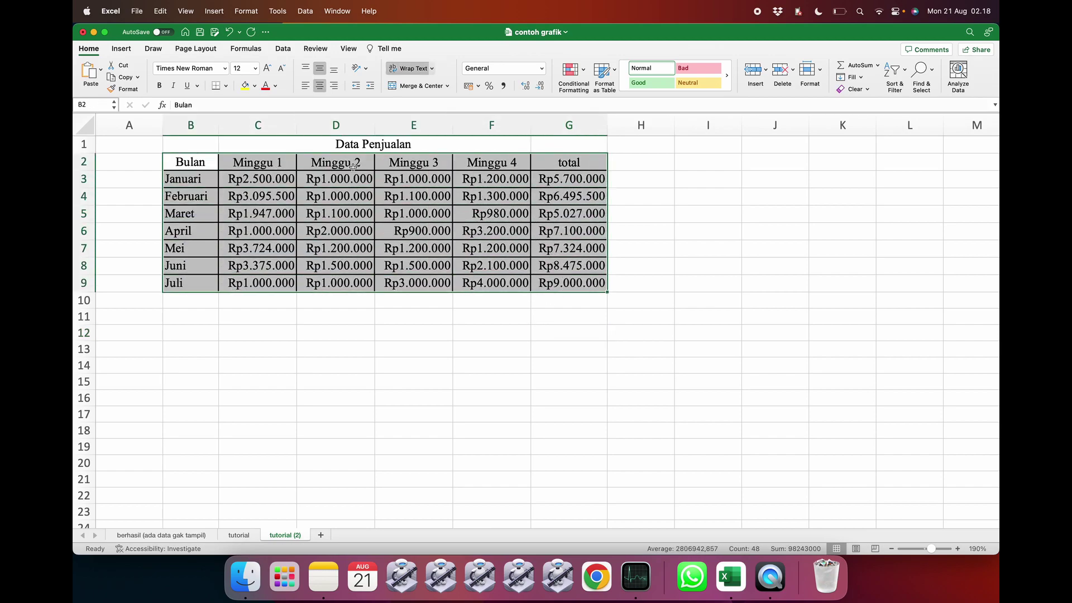
{"action": "left_click", "coordinate": [123, 47]}
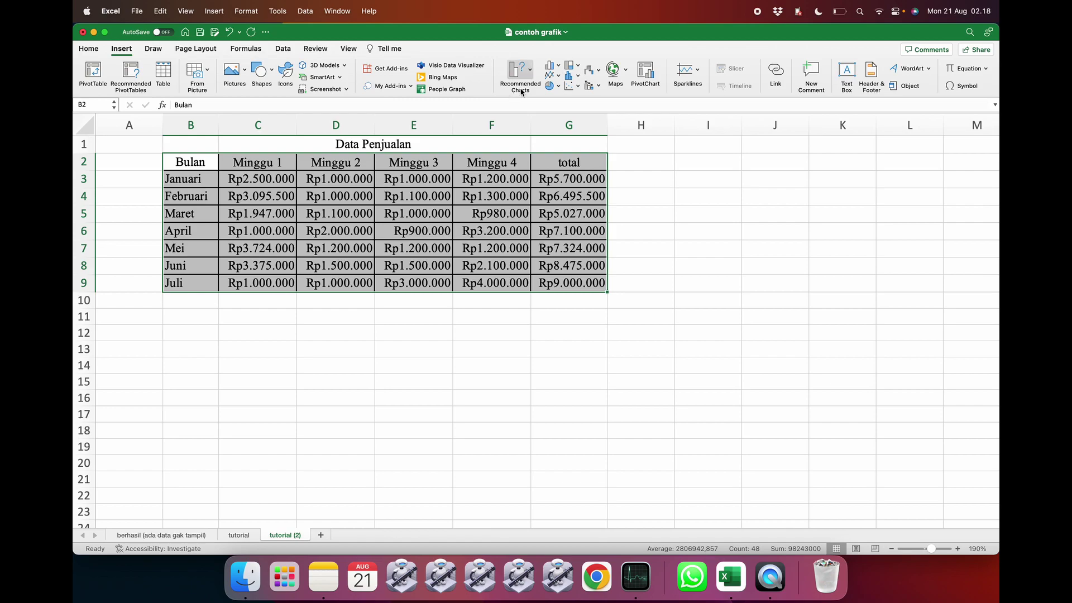
{"action": "left_click", "coordinate": [521, 71]}
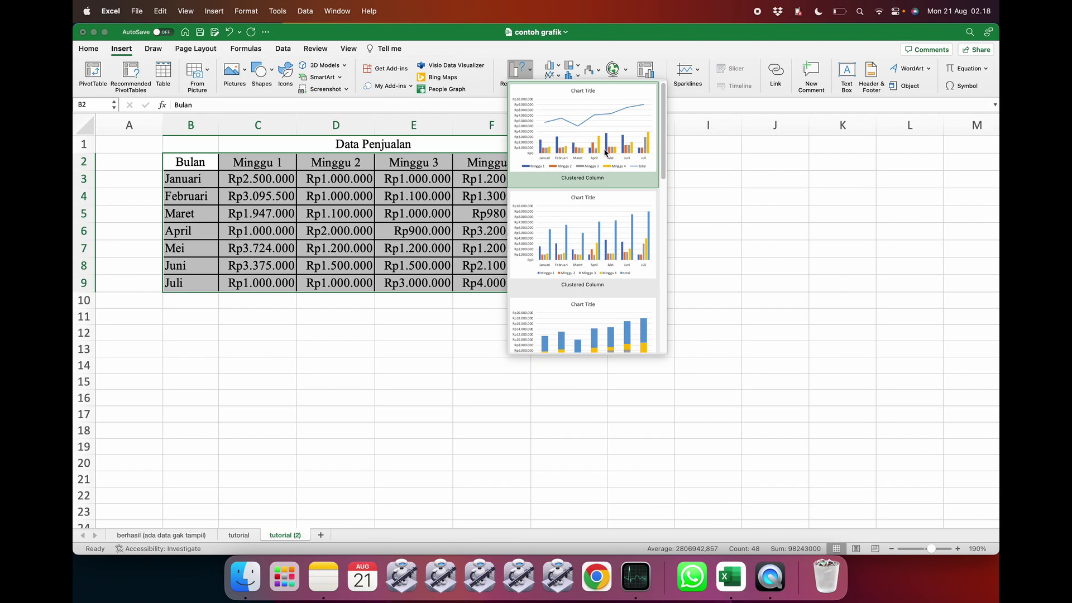
{"action": "scroll", "coordinate": [585, 226], "scroll_direction": "down", "scroll_amount": 5}
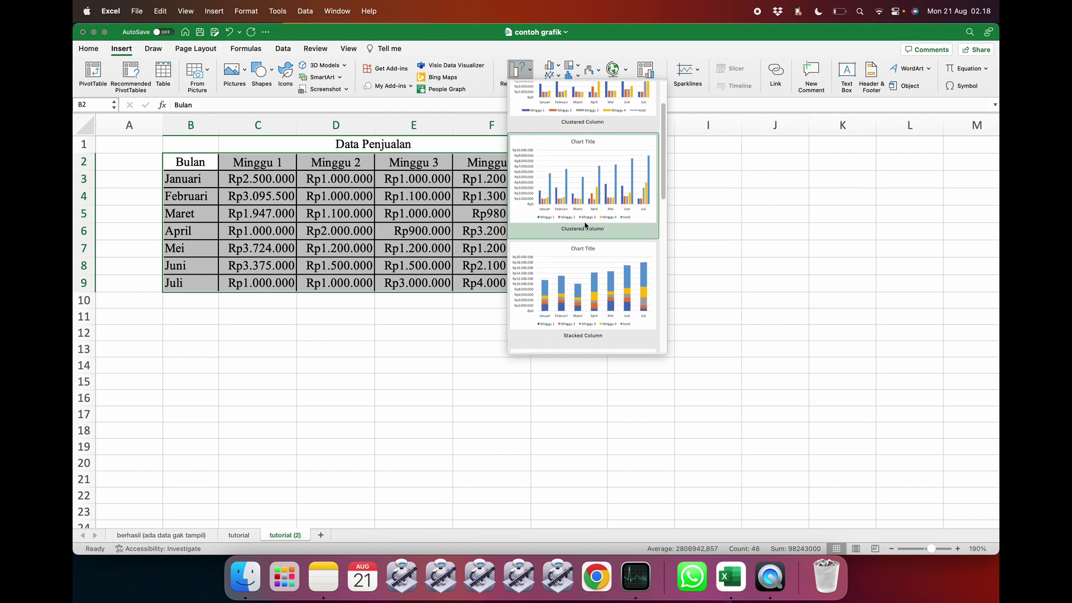
{"action": "scroll", "coordinate": [585, 225], "scroll_direction": "down", "scroll_amount": 5}
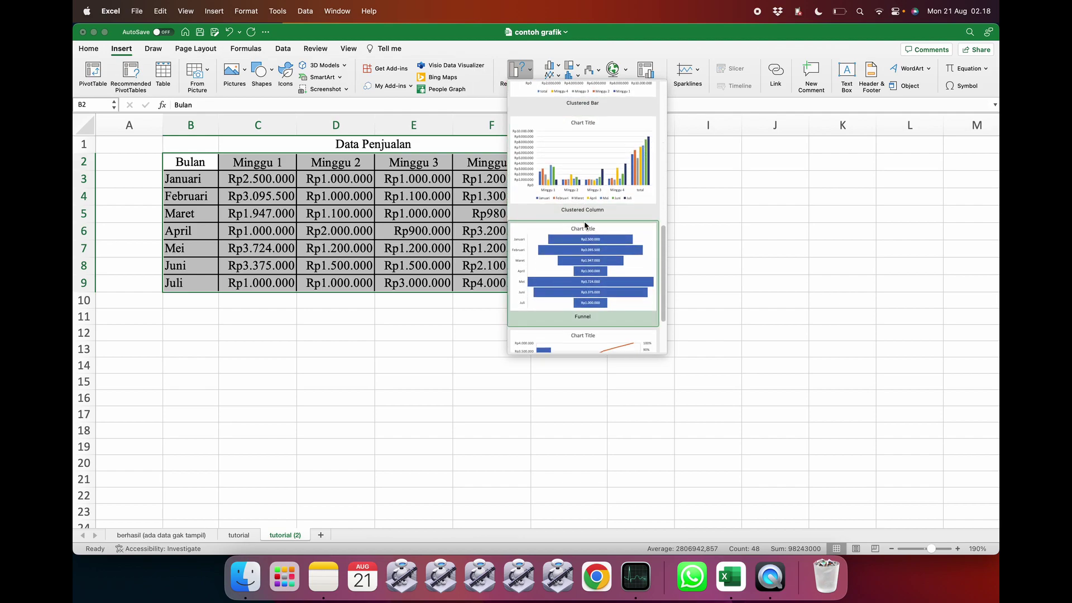
{"action": "scroll", "coordinate": [585, 226], "scroll_direction": "up", "scroll_amount": 2}
{"action": "scroll", "coordinate": [586, 225], "scroll_direction": "up", "scroll_amount": 4}
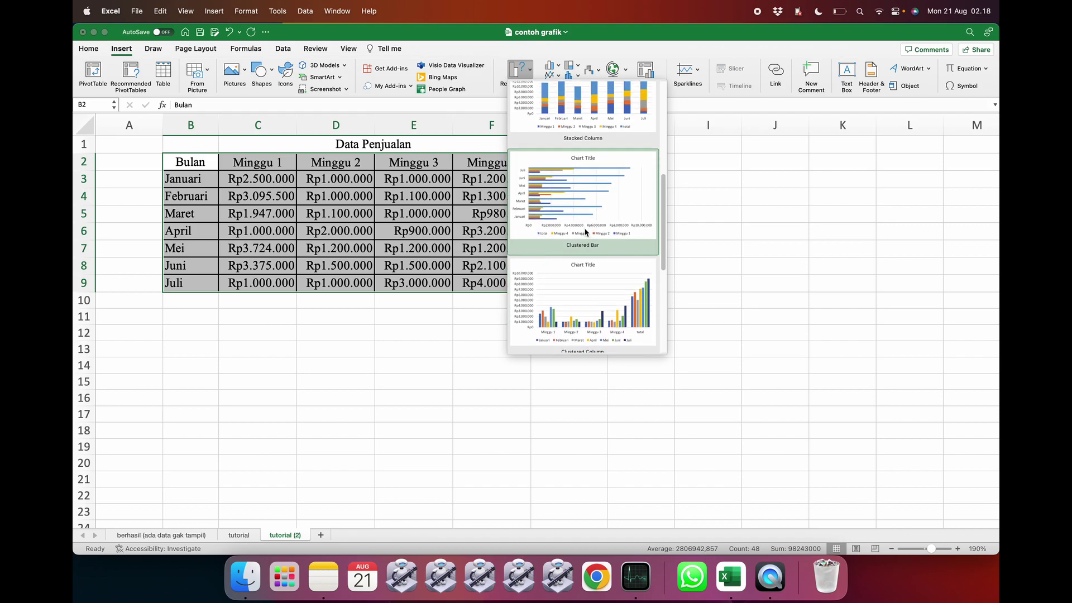
{"action": "scroll", "coordinate": [586, 232], "scroll_direction": "up", "scroll_amount": 6}
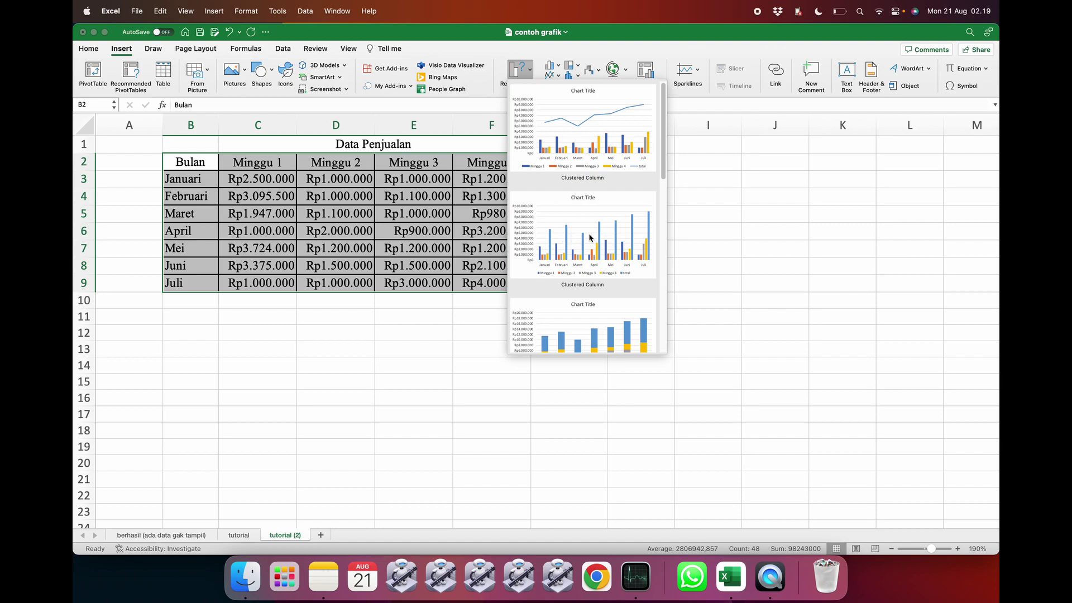
{"action": "scroll", "coordinate": [599, 234], "scroll_direction": "down", "scroll_amount": 10}
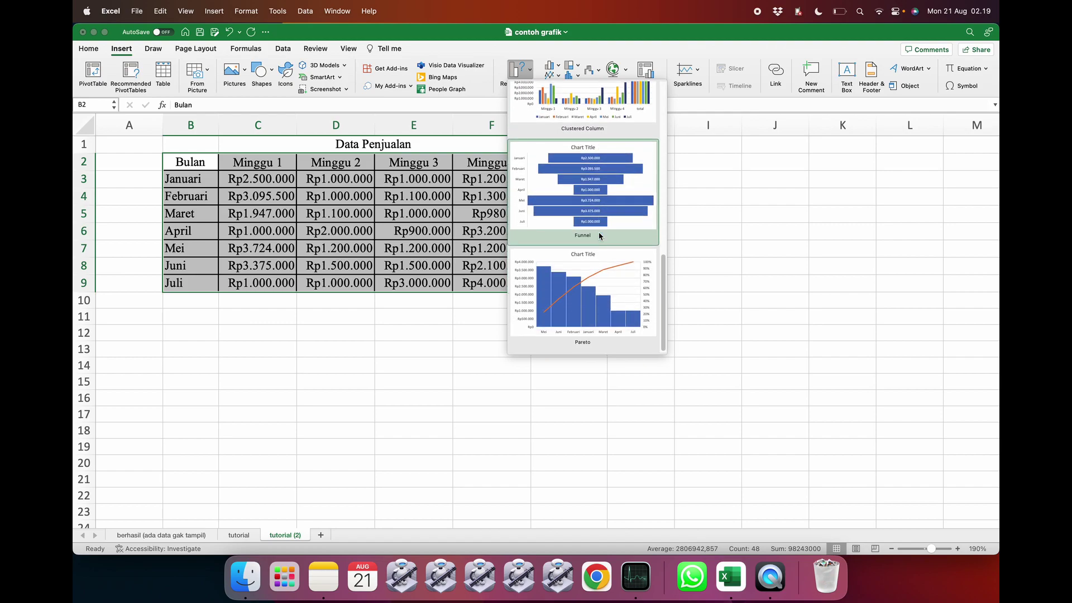
{"action": "left_click", "coordinate": [585, 293]}
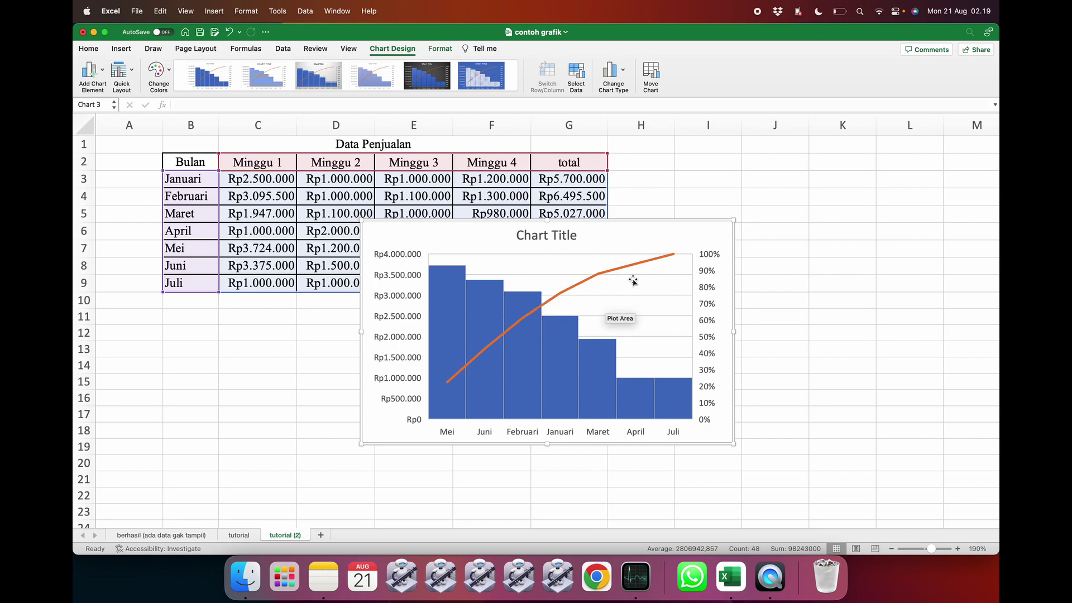
- Browse the chart types available for the Pareto chart and look at the example charts on the tutorial sheet
{"action": "left_click", "coordinate": [622, 71]}
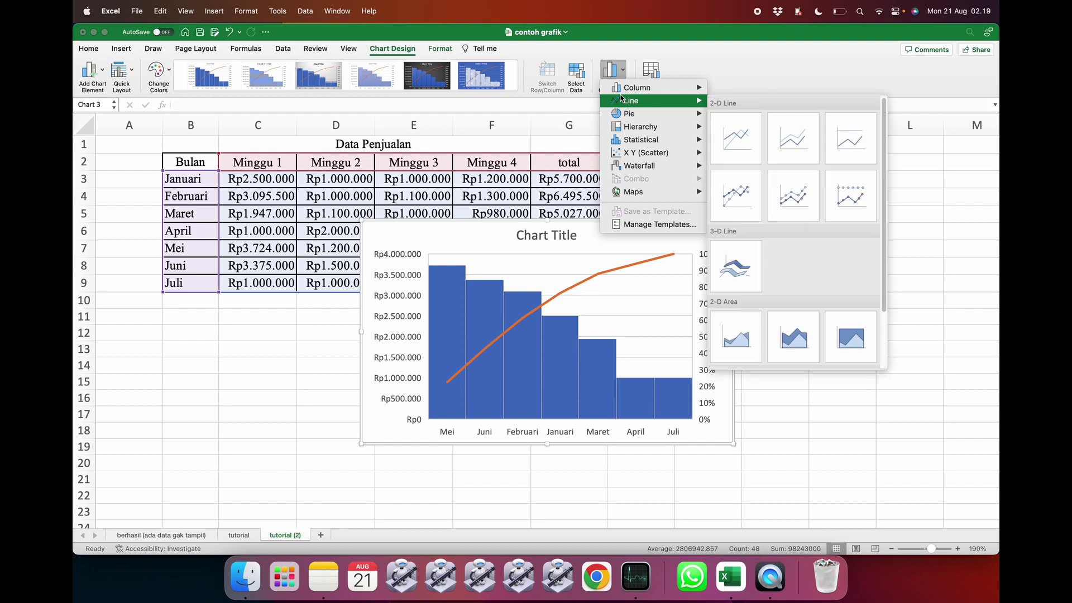
{"action": "mouse_move", "coordinate": [641, 90]}
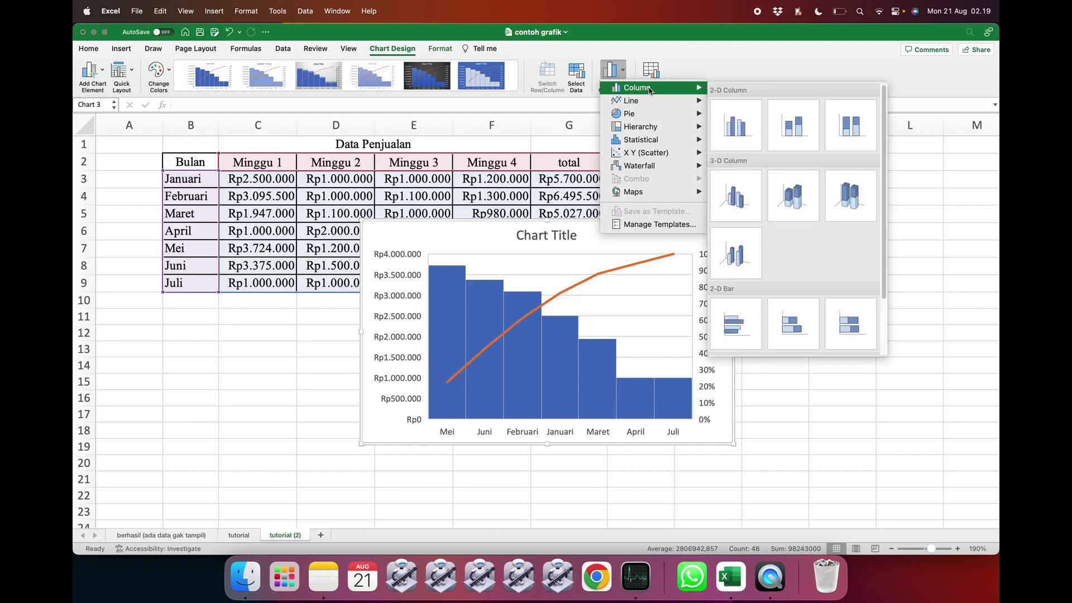
{"action": "mouse_move", "coordinate": [655, 122]}
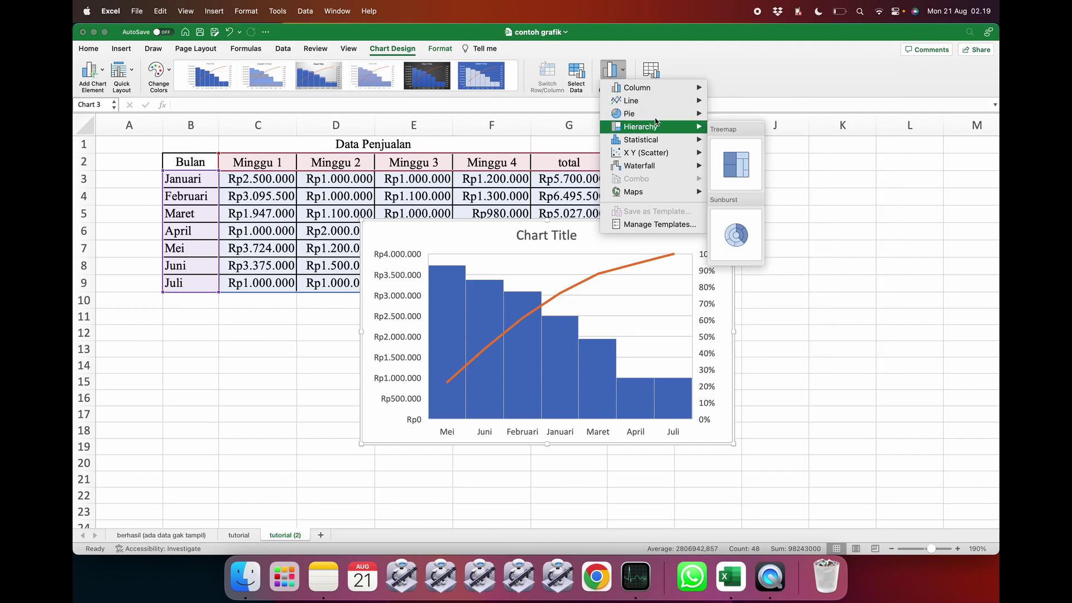
{"action": "mouse_move", "coordinate": [664, 141]}
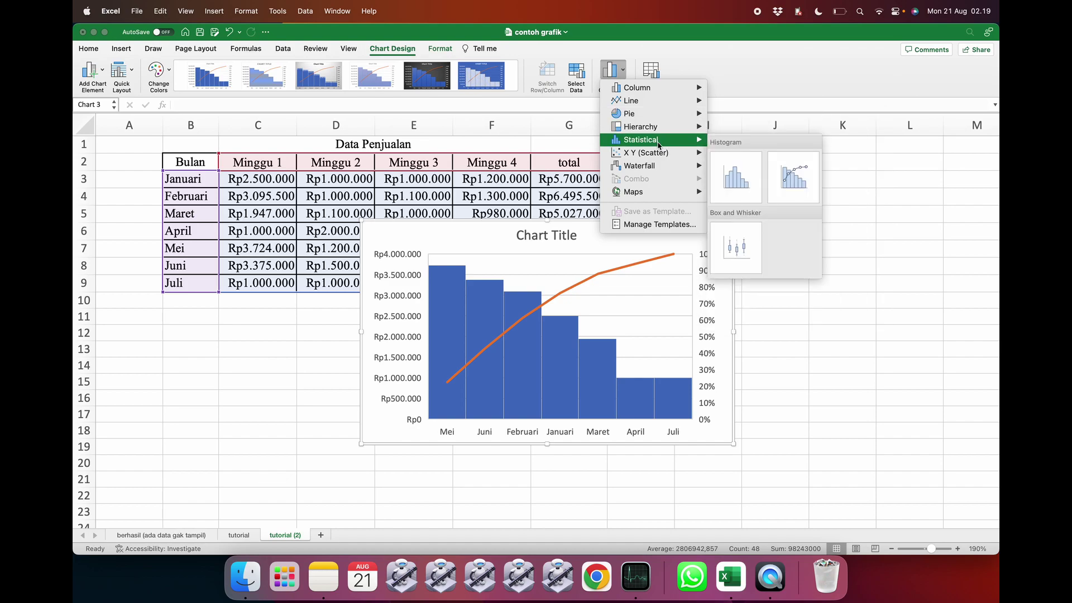
{"action": "mouse_move", "coordinate": [648, 159]}
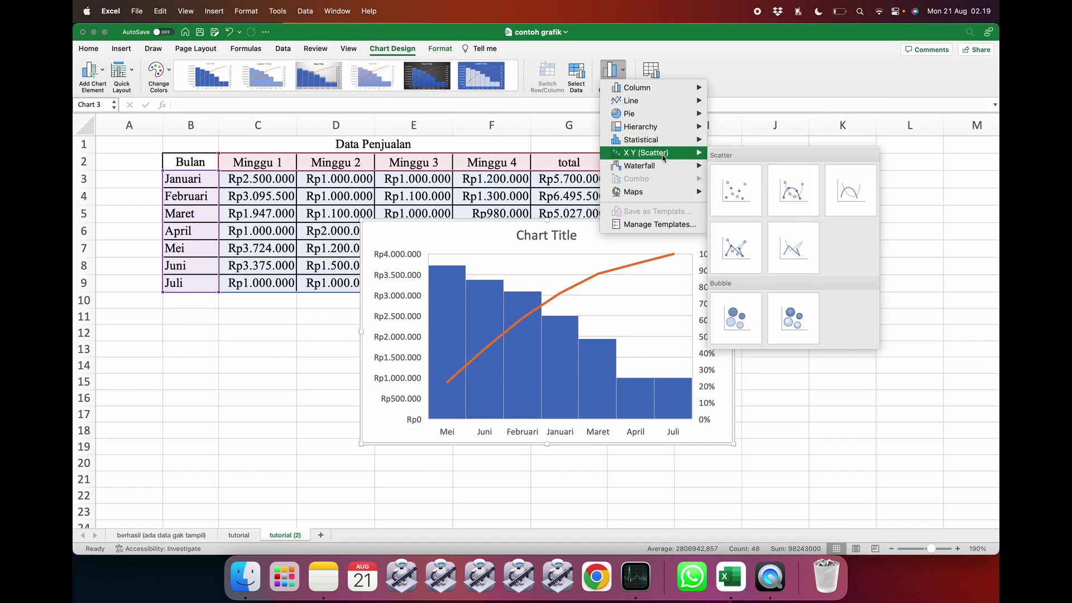
{"action": "mouse_move", "coordinate": [657, 169]}
{"action": "mouse_move", "coordinate": [642, 196]}
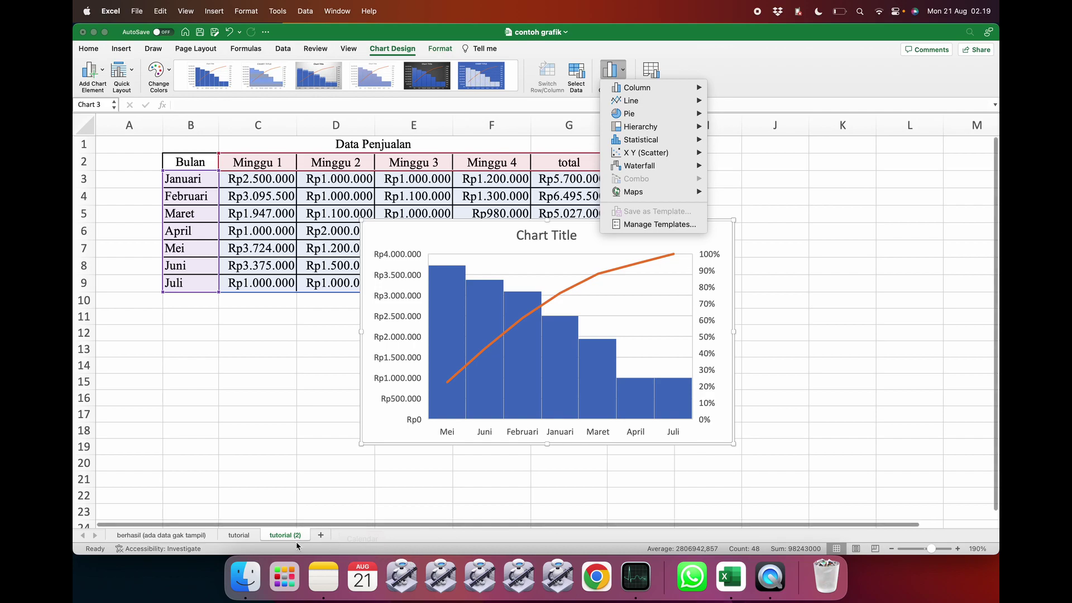
{"action": "left_click", "coordinate": [244, 536]}
{"action": "left_click", "coordinate": [238, 536]}
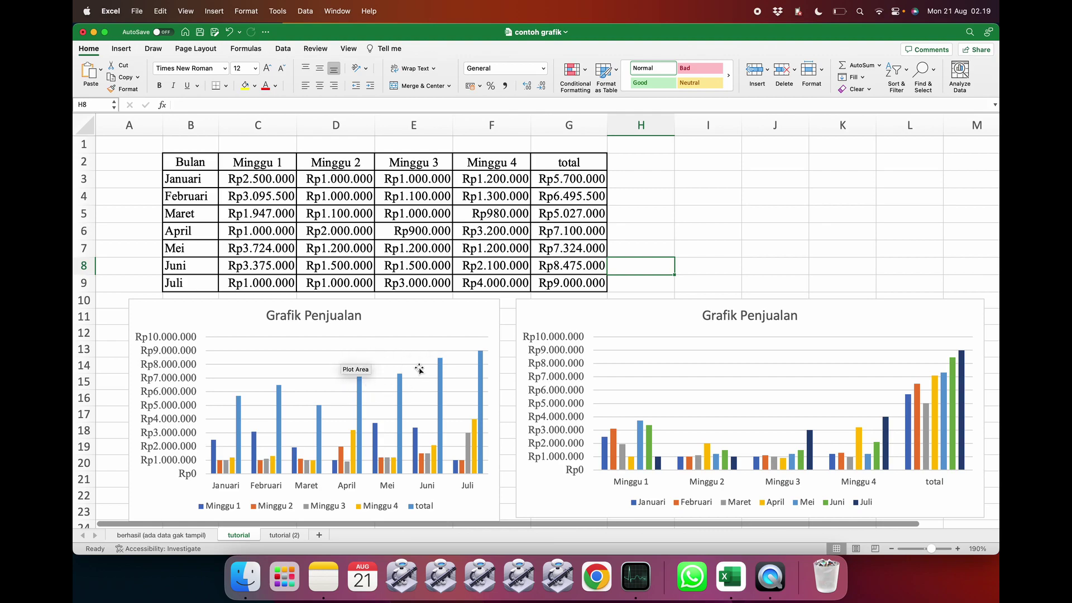
{"action": "left_click", "coordinate": [284, 535]}
{"action": "left_click", "coordinate": [296, 366]}
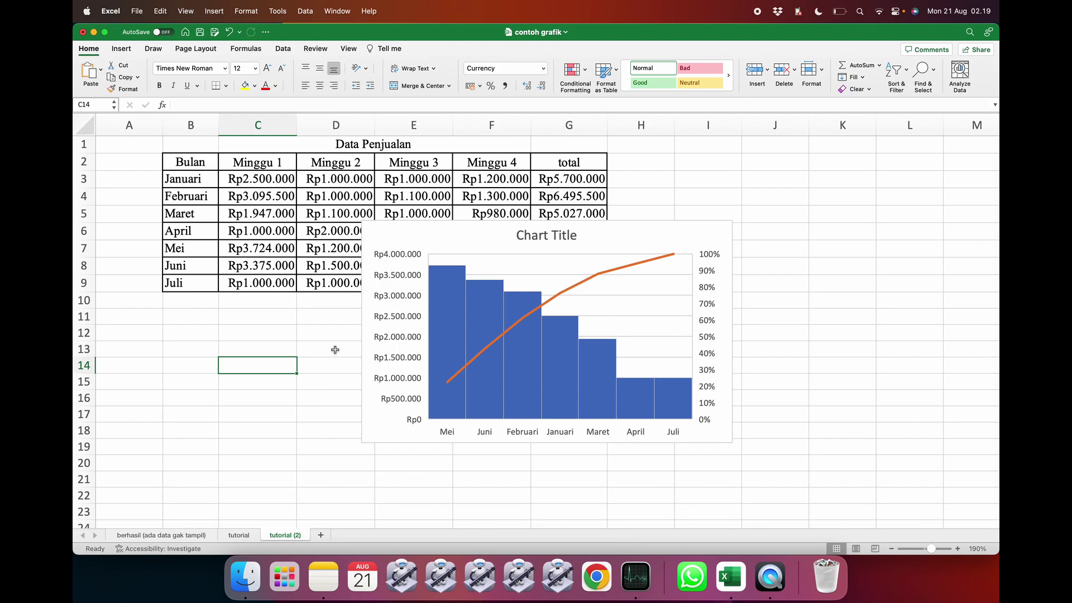
- Change the Pareto chart on the tutorial (2) sheet to a 2-D clustered column chart
{"action": "left_click", "coordinate": [486, 238]}
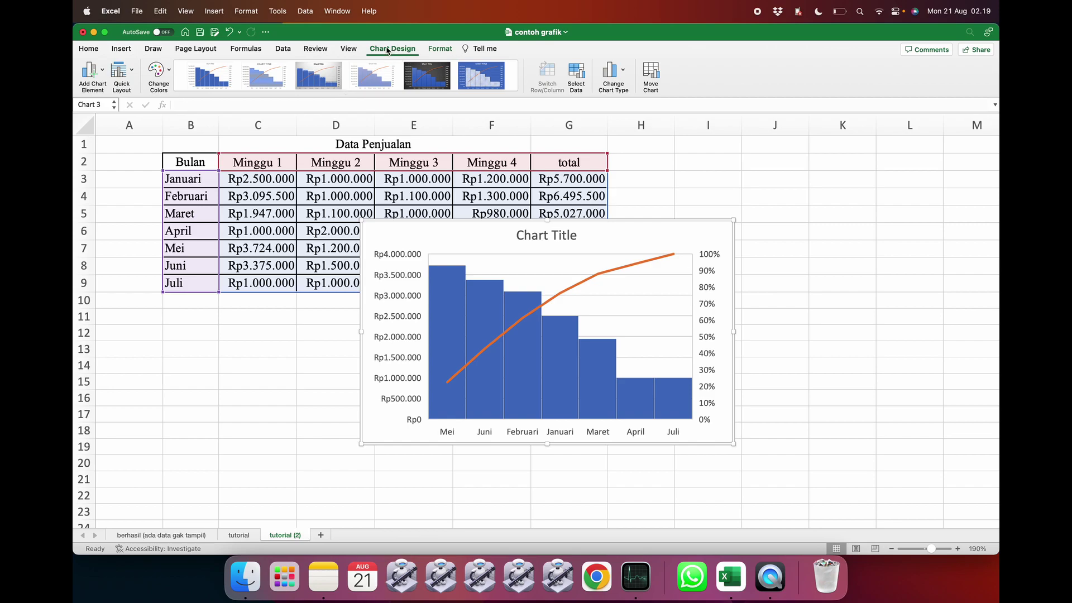
{"action": "left_click", "coordinate": [438, 49]}
{"action": "left_click", "coordinate": [385, 51]}
{"action": "left_click", "coordinate": [440, 50]}
{"action": "left_click", "coordinate": [403, 52]}
{"action": "left_click", "coordinate": [622, 72]}
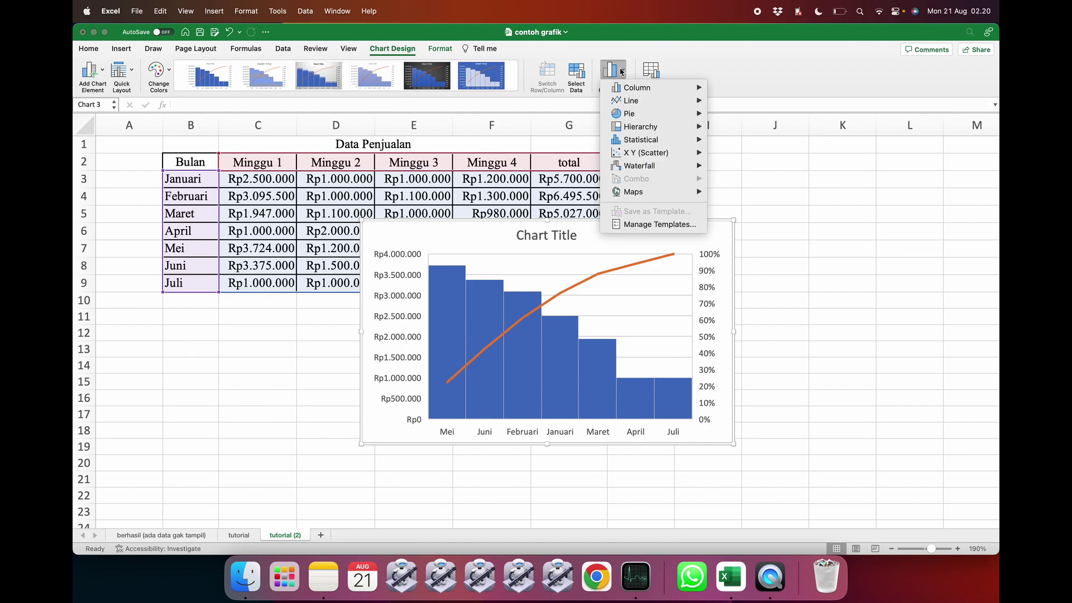
{"action": "mouse_move", "coordinate": [624, 106]}
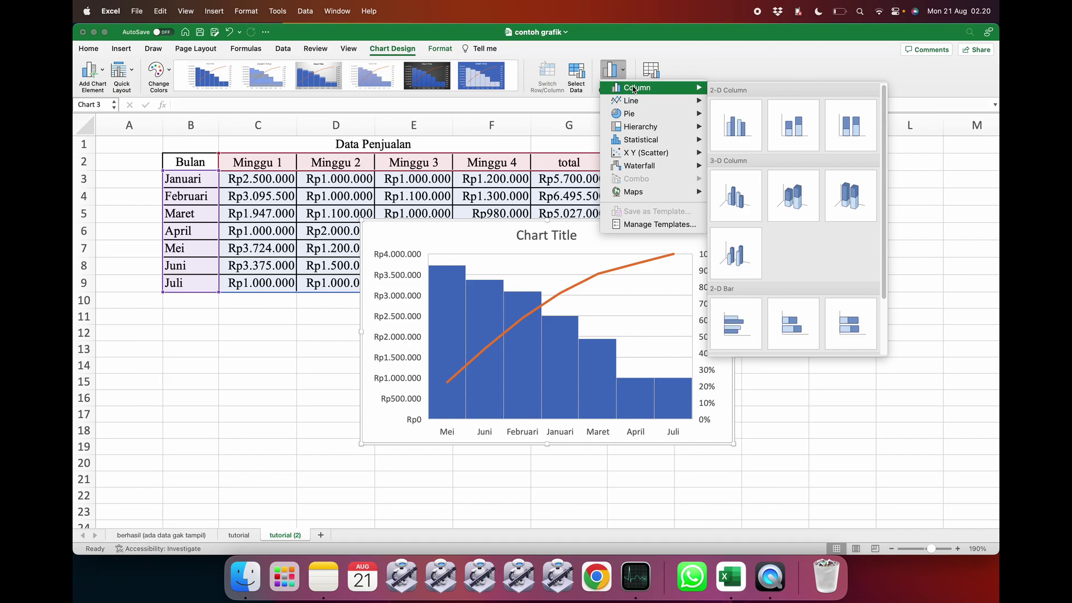
{"action": "left_click", "coordinate": [728, 122]}
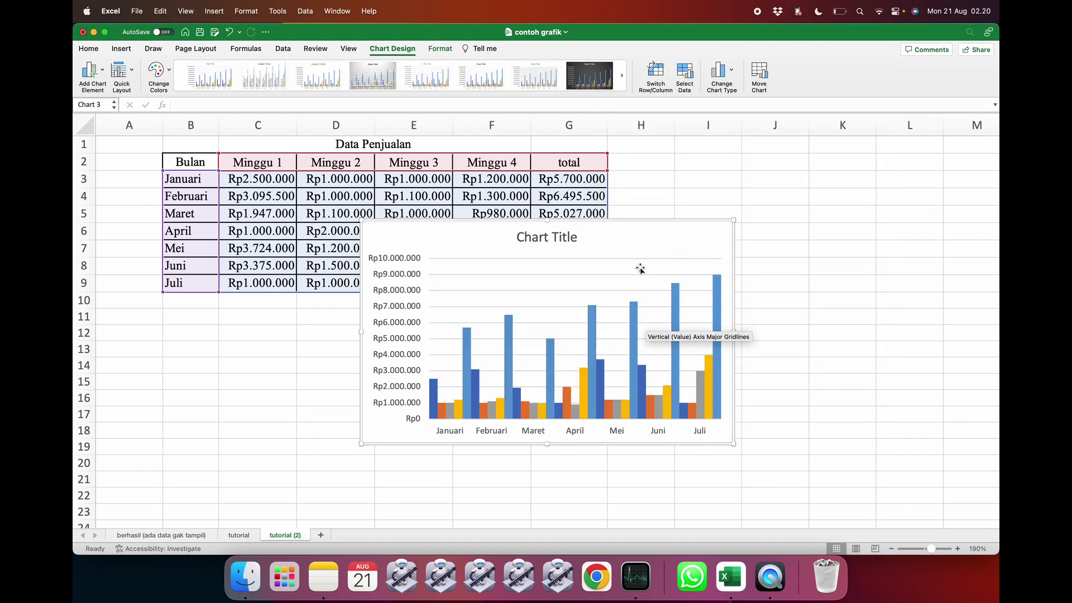
- Apply a quick layout with a chart title and bottom legend, matching the tutorial sheet's example, and move the chart directly below the table
{"action": "left_click", "coordinate": [236, 535]}
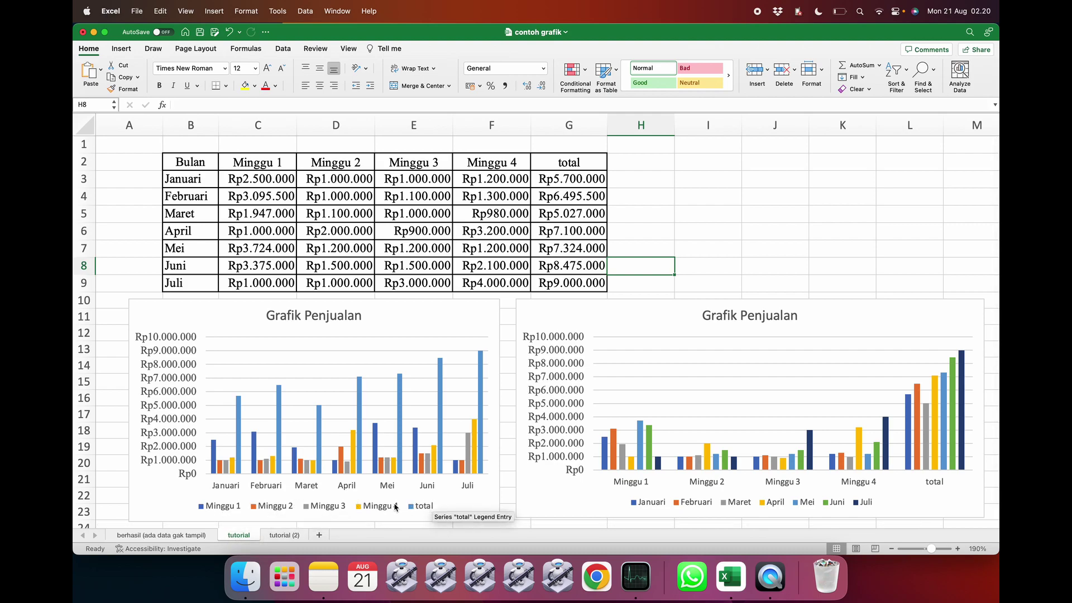
{"action": "left_click", "coordinate": [285, 535]}
{"action": "left_click", "coordinate": [472, 388]}
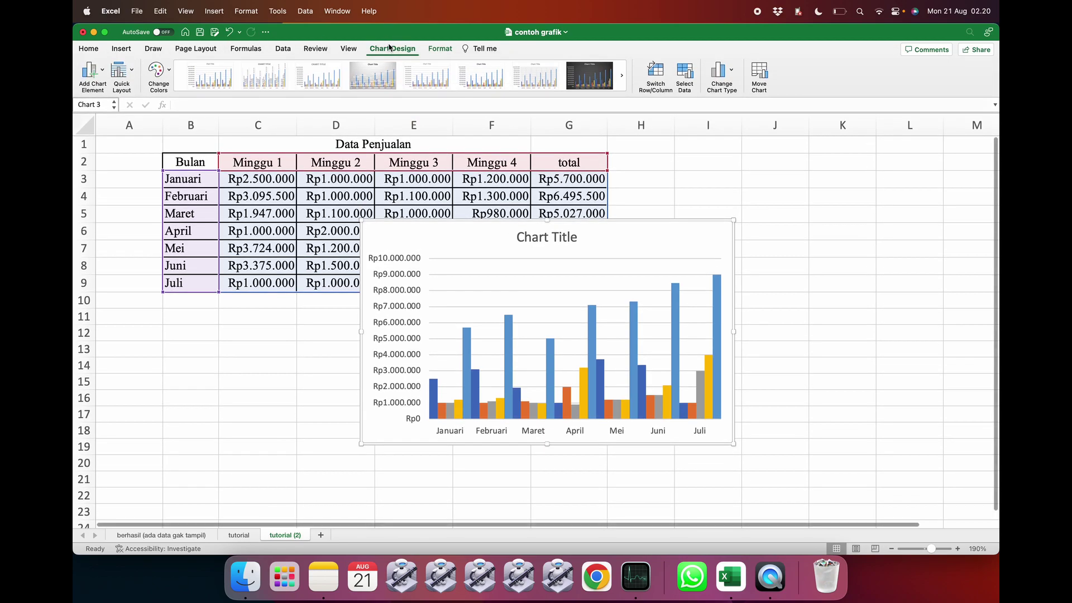
{"action": "left_click", "coordinate": [119, 70]}
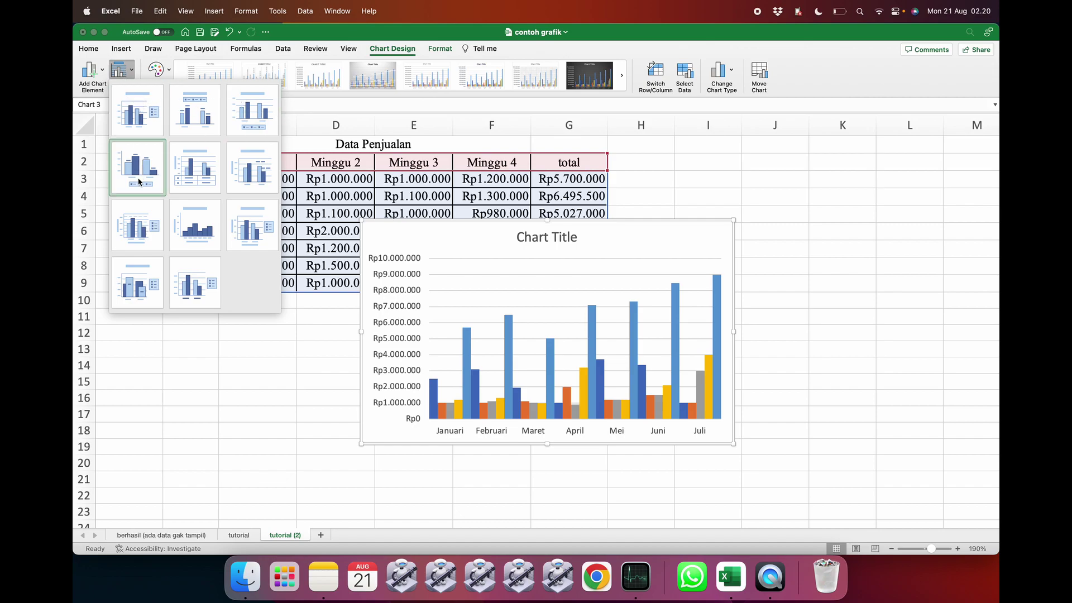
{"action": "left_click", "coordinate": [143, 163]}
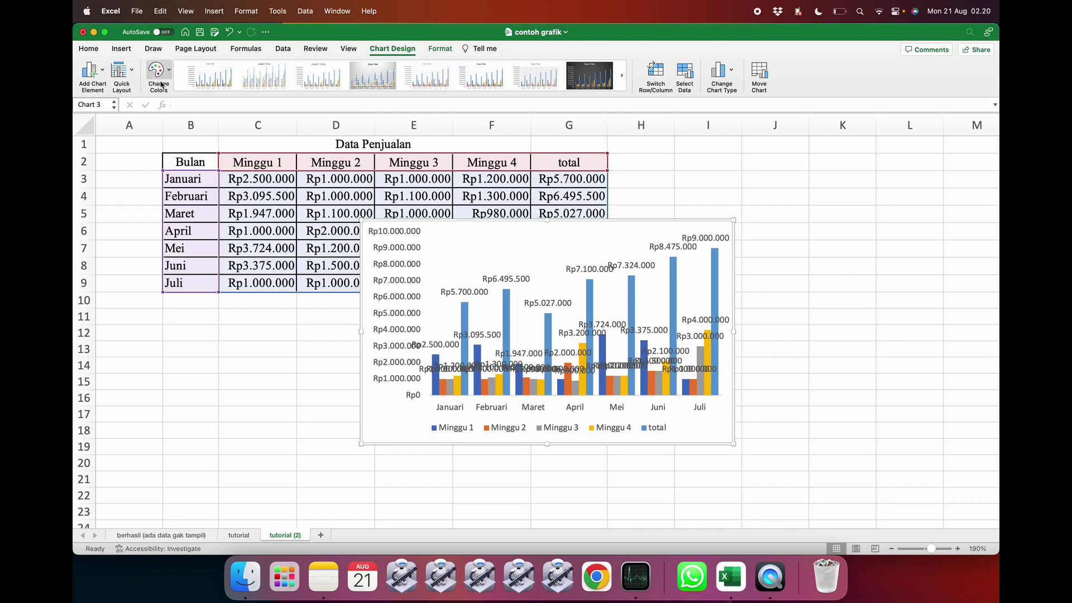
{"action": "left_click", "coordinate": [119, 71]}
{"action": "left_click", "coordinate": [254, 117]}
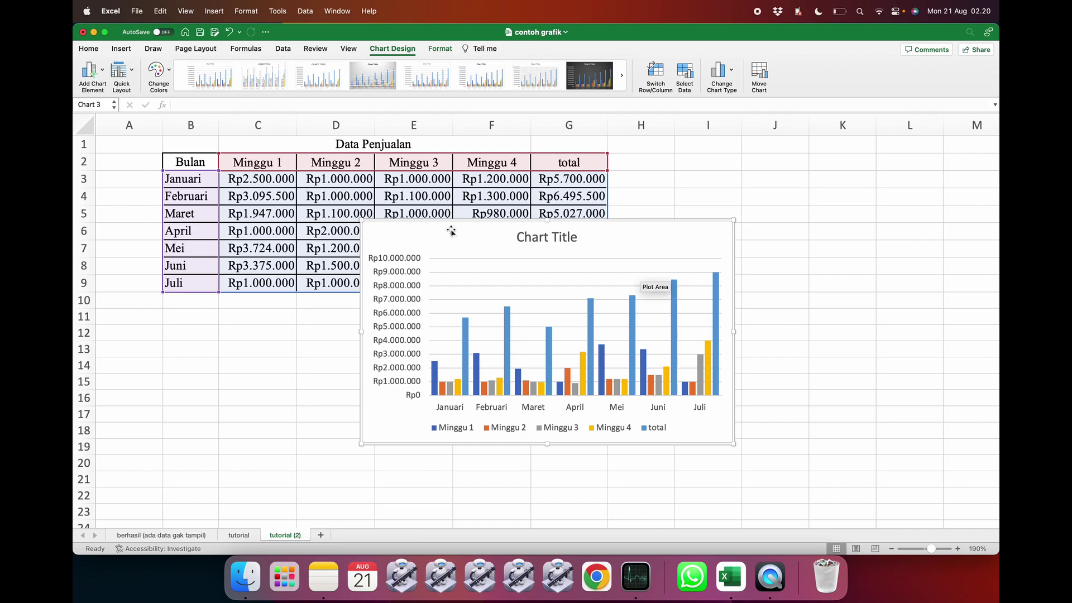
{"action": "left_click_drag", "start_coordinate": [441, 231], "coordinate": [197, 307]}
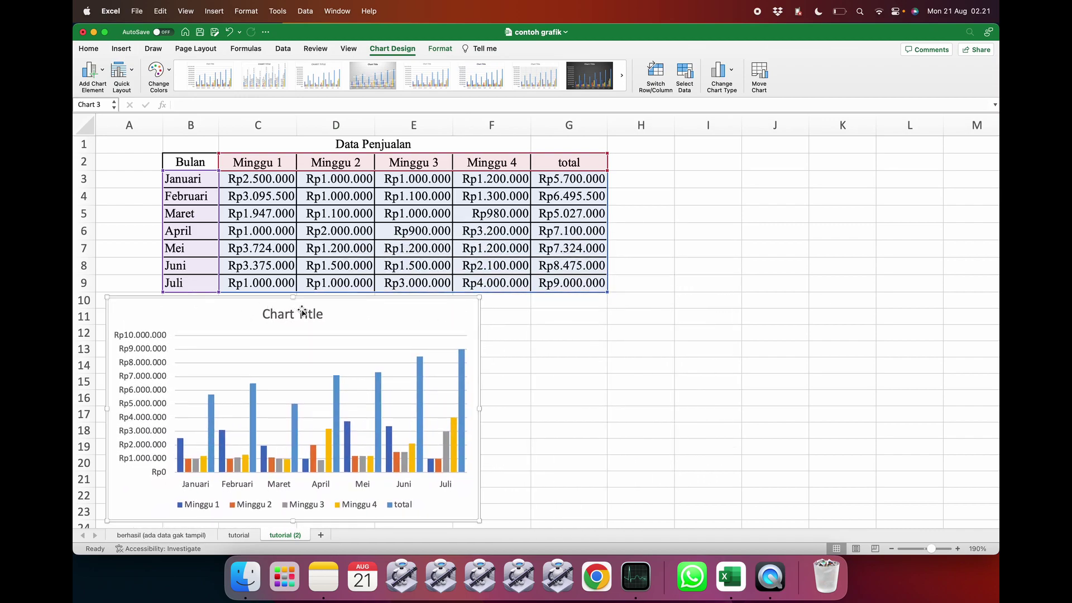
- Replace the column chart's placeholder title with "Grafik data Penjualan"
{"action": "double_click", "coordinate": [283, 315]}
{"action": "left_click", "coordinate": [321, 314]}
{"action": "key", "text": "BackSpace"}
{"action": "key", "text": "BackSpace"}
{"action": "key", "text": "BackSpace"}
{"action": "key", "text": "BackSpace"}
{"action": "key", "text": "BackSpace"}
{"action": "key", "text": "BackSpace"}
{"action": "key", "text": "BackSpace"}
{"action": "key", "text": "BackSpace"}
{"action": "key", "text": "BackSpace"}
{"action": "key", "text": "BackSpace"}
{"action": "key", "text": "BackSpace"}
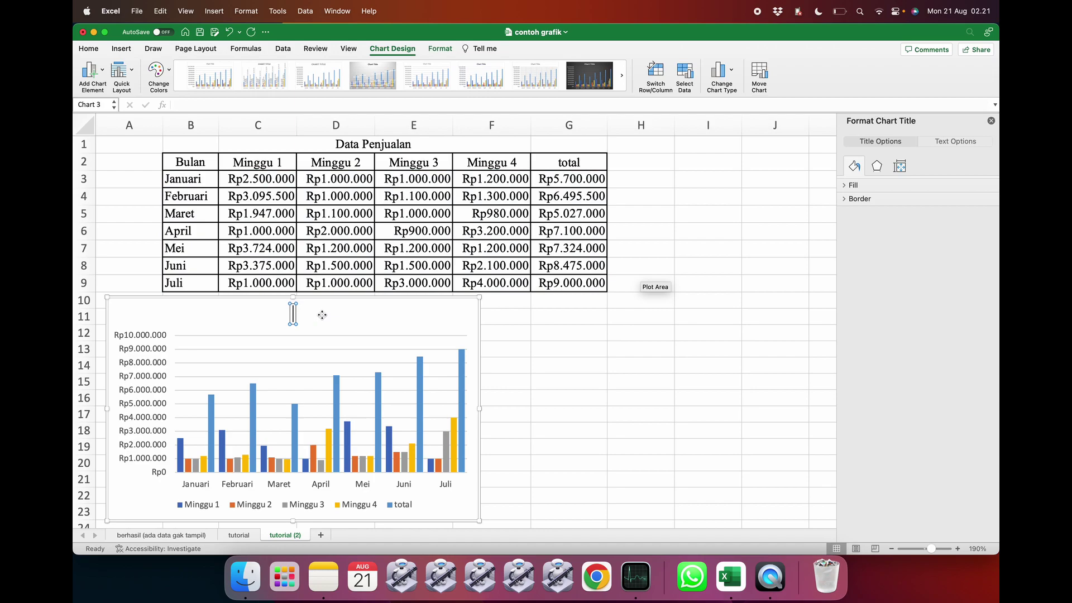
{"action": "type", "text": "Grafi"}
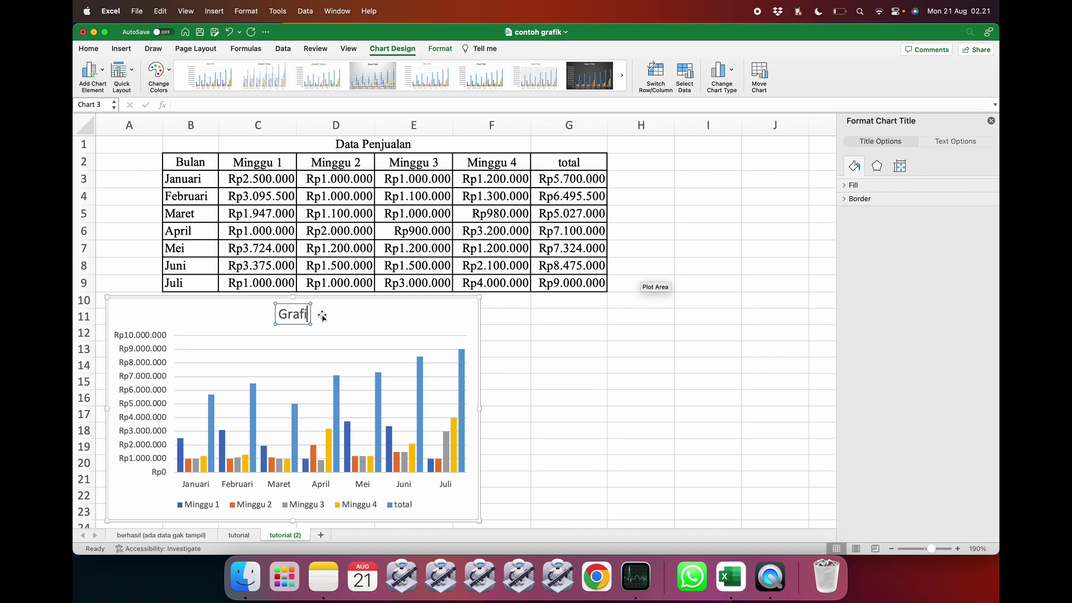
{"action": "type", "text": "k datag"}
{"action": "key", "text": "BackSpace"}
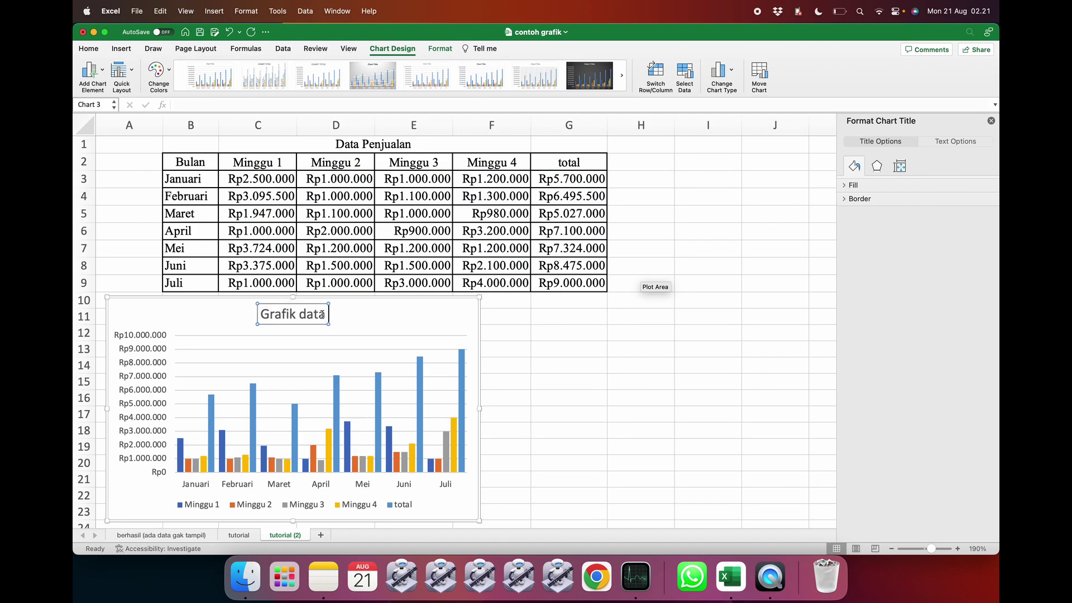
{"action": "type", "text": "Penjualan"}
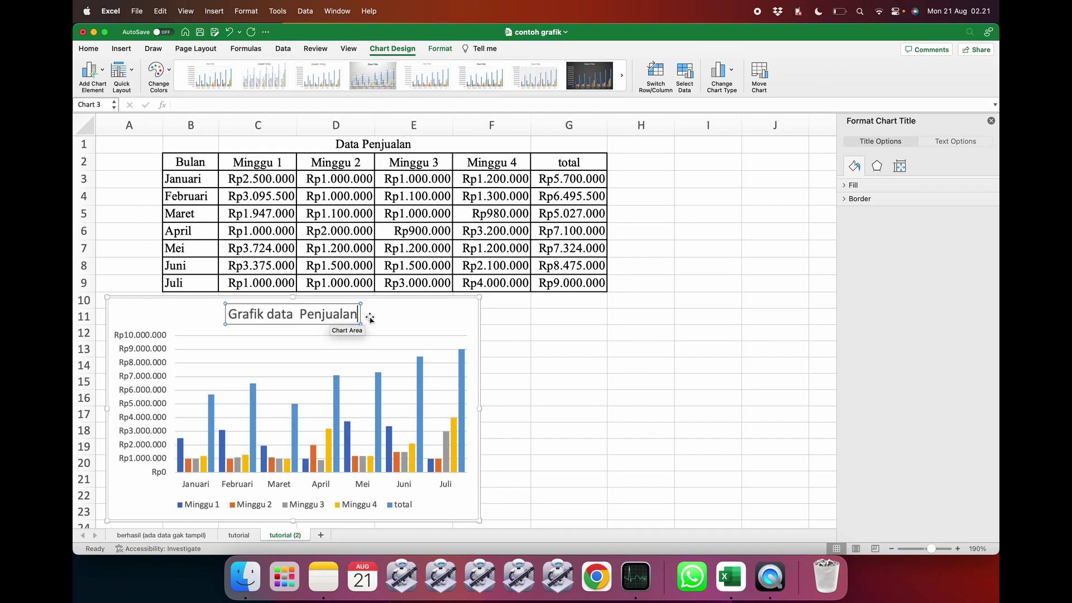
{"action": "key", "text": "Return"}
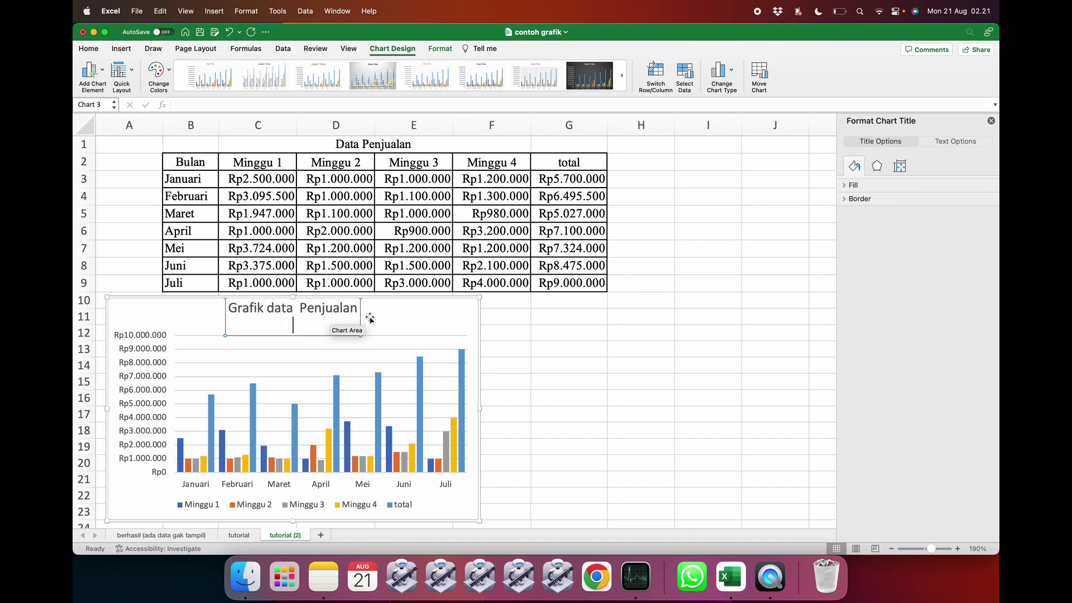
{"action": "left_click", "coordinate": [566, 316]}
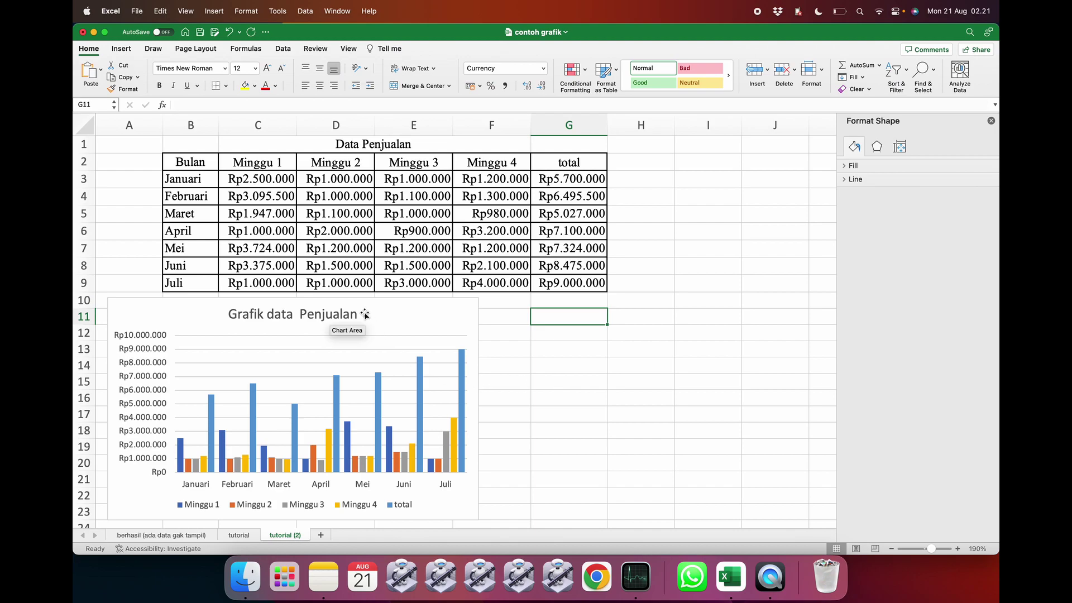
- Close the formatting pane and compare the new chart's axis and legend with the two charts on the tutorial sheet
{"action": "left_click", "coordinate": [243, 535]}
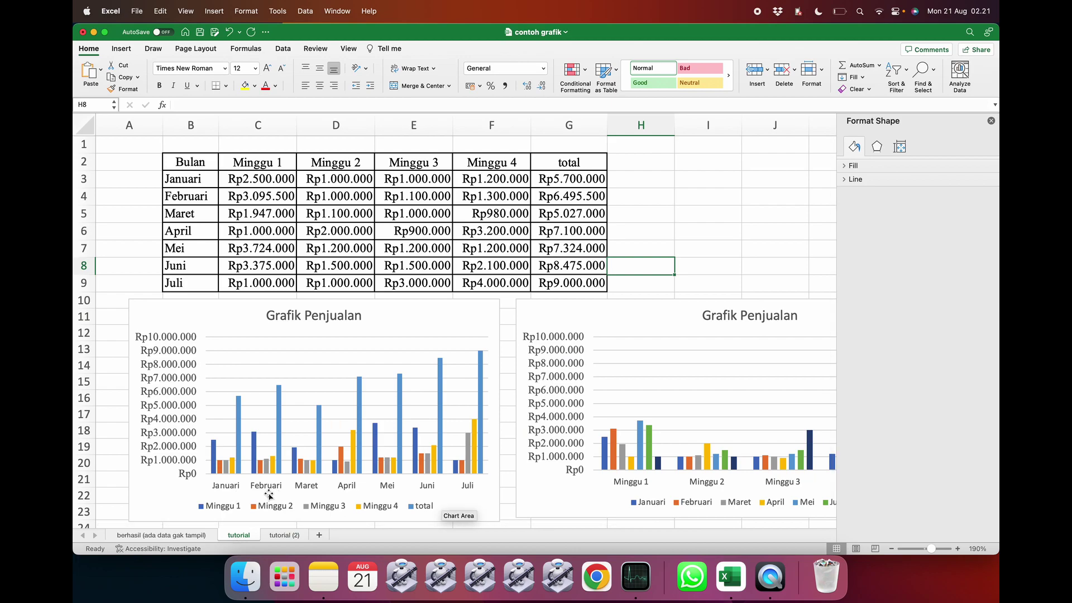
{"action": "left_click", "coordinate": [991, 121]}
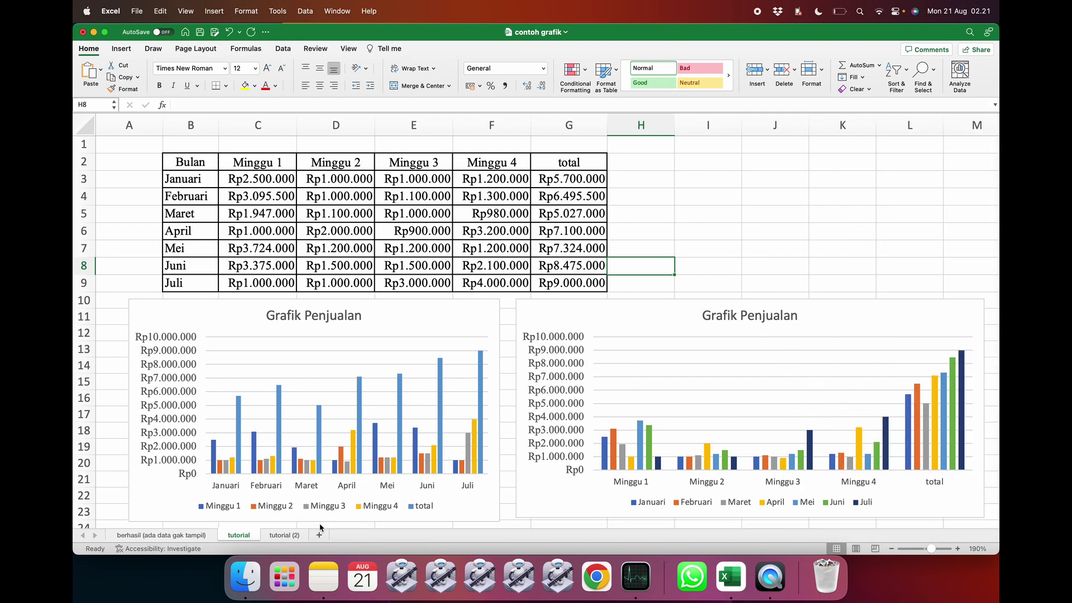
{"action": "left_click", "coordinate": [285, 535]}
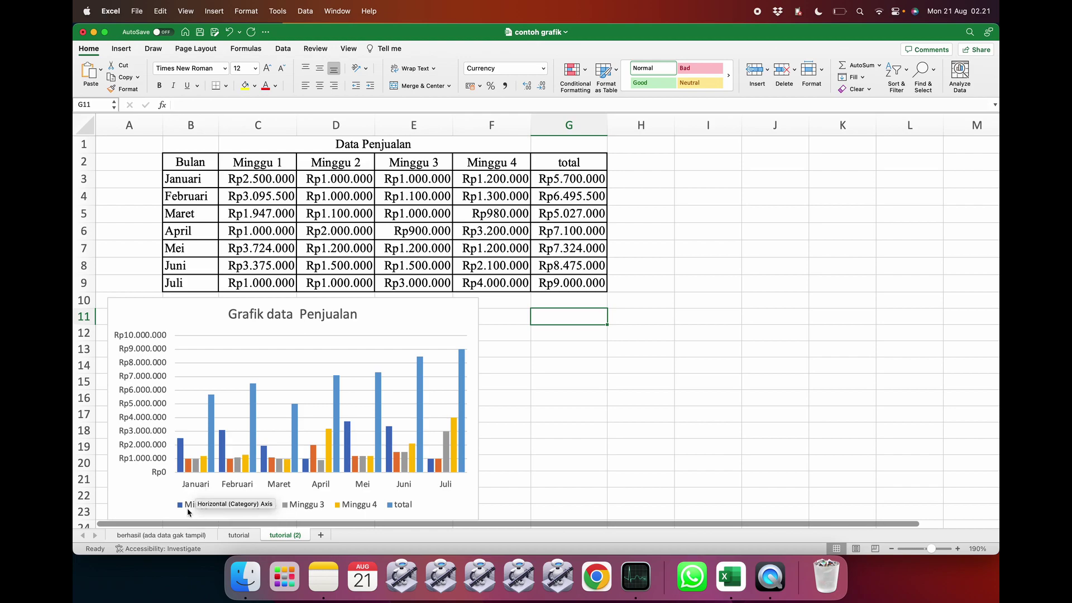
{"action": "left_click", "coordinate": [235, 536]}
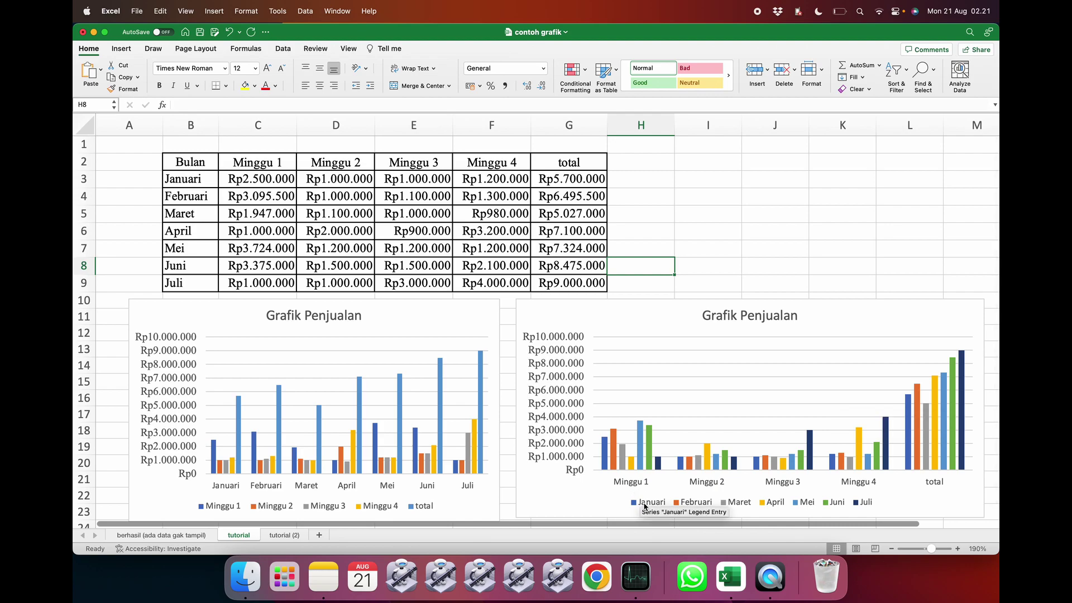
{"action": "left_click", "coordinate": [277, 537]}
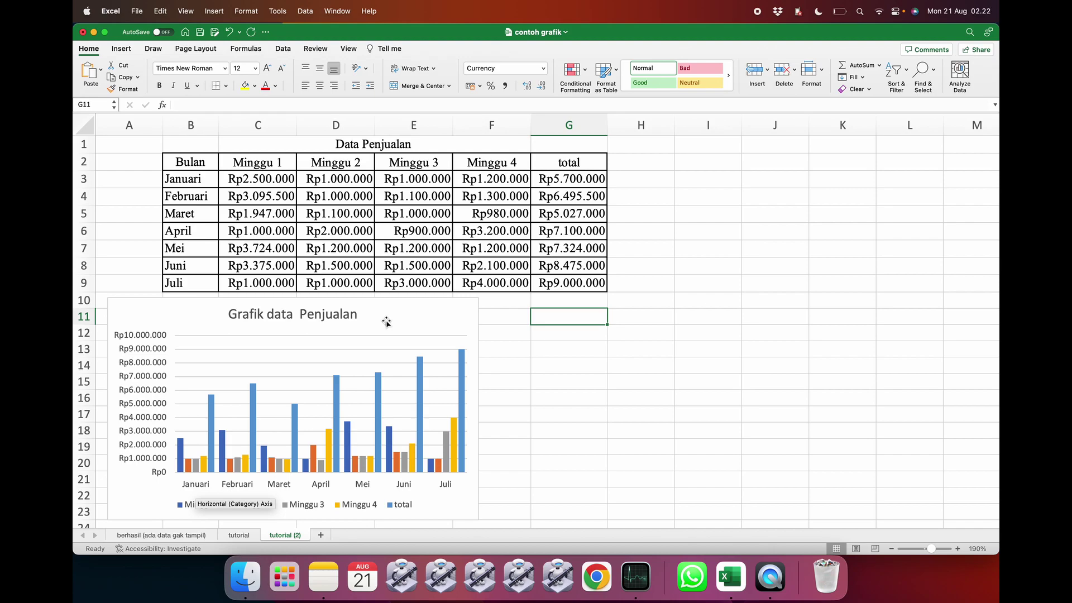
{"action": "left_click", "coordinate": [521, 351]}
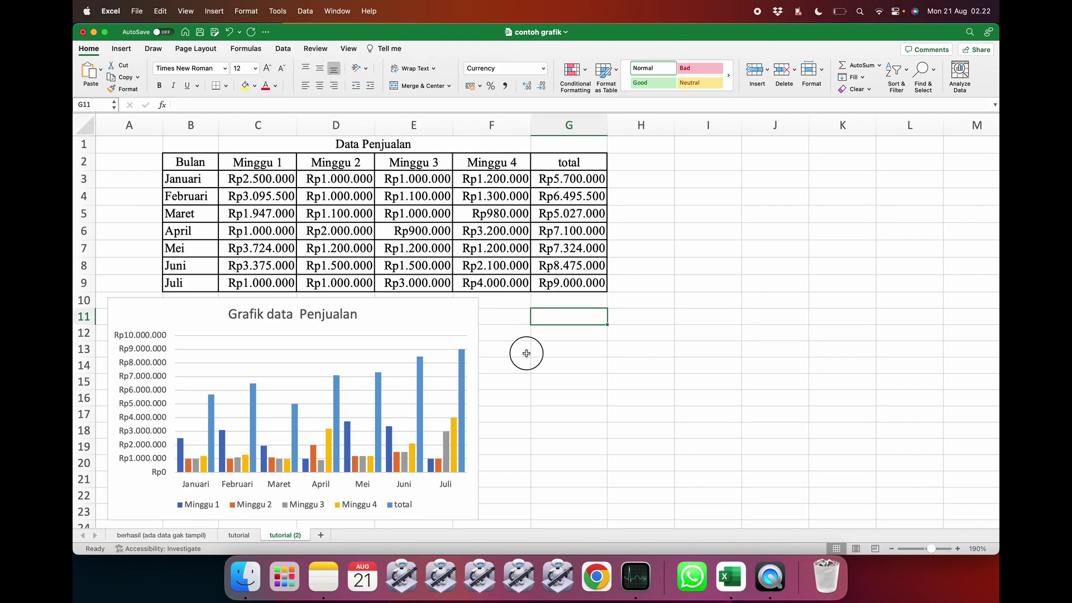
- Insert the recommended clustered column chart with a total line from B2:G9 and place it below the table, beside the first chart
{"action": "mouse_move", "coordinate": [193, 164]}
{"action": "left_mouse_down"}
{"action": "mouse_move", "coordinate": [519, 190]}
{"action": "mouse_move", "coordinate": [581, 215]}
{"action": "mouse_move", "coordinate": [573, 283]}
{"action": "left_mouse_up"}
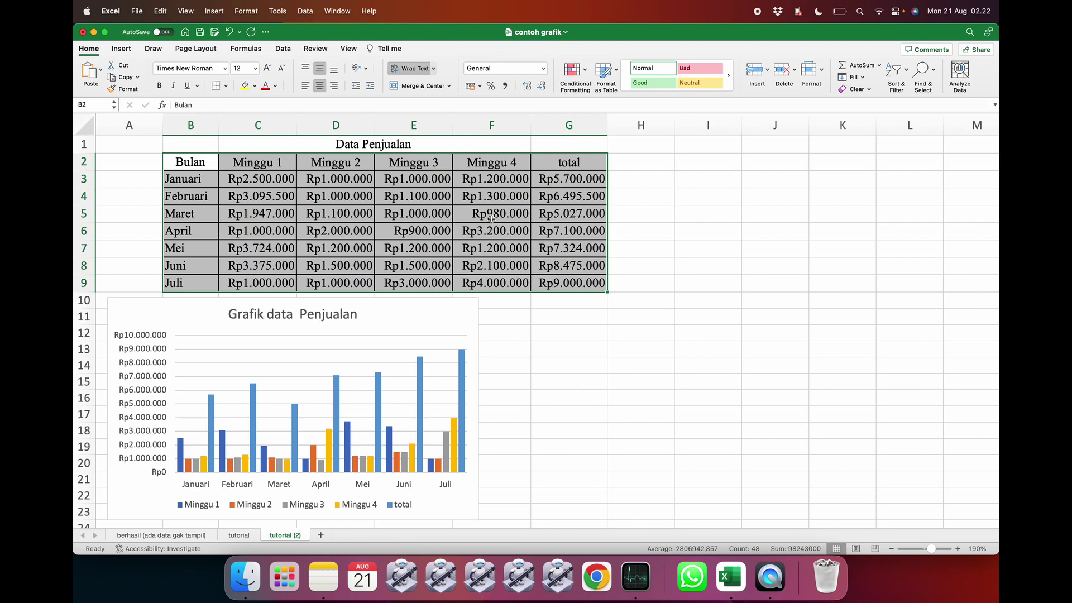
{"action": "left_click", "coordinate": [122, 51]}
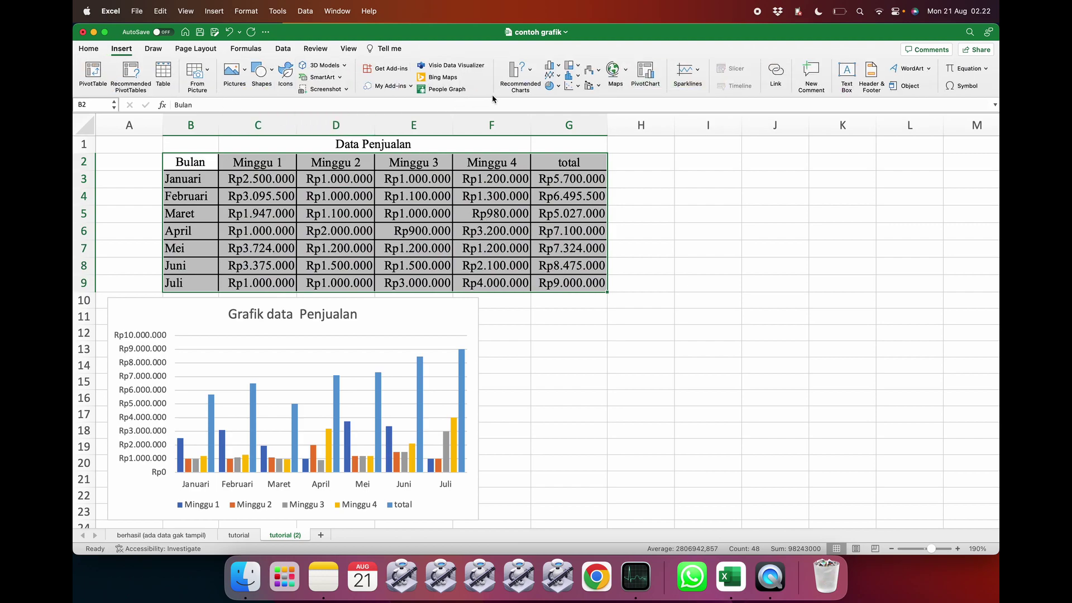
{"action": "left_click", "coordinate": [515, 73]}
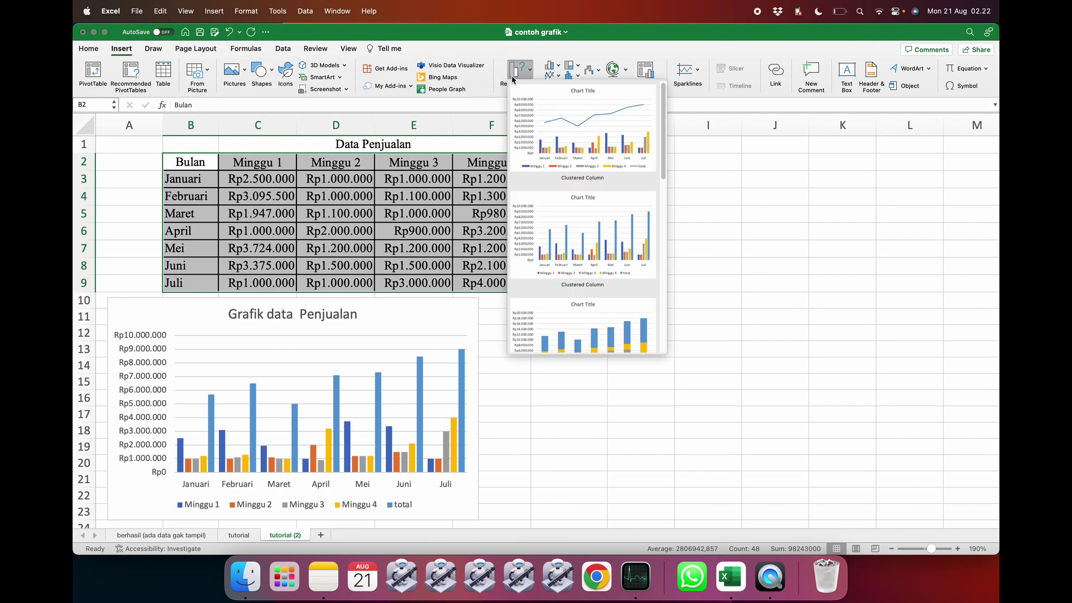
{"action": "left_click", "coordinate": [555, 115]}
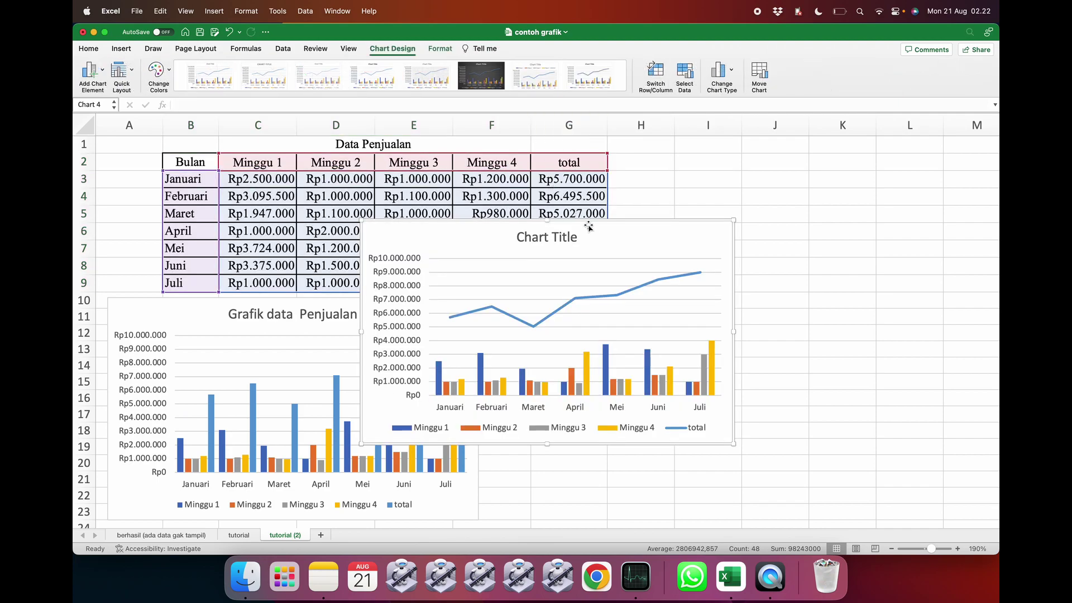
{"action": "left_click_drag", "start_coordinate": [594, 235], "coordinate": [786, 312]}
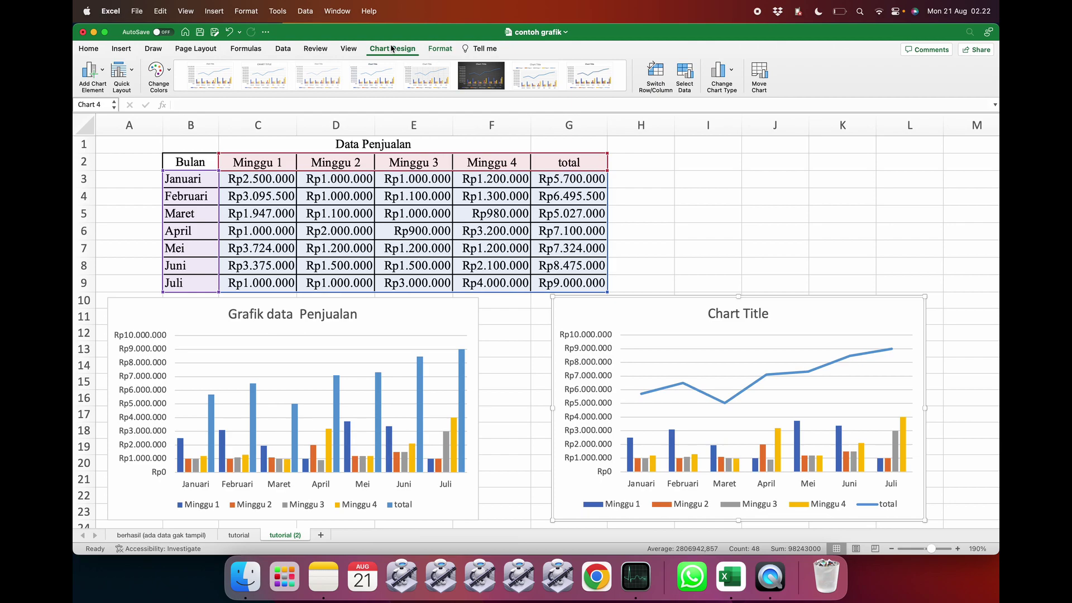
- Change the second chart to a 2-D clustered column chart and apply a quick layout with a chart title and bottom legend
{"action": "left_click", "coordinate": [348, 49]}
{"action": "left_click", "coordinate": [393, 49]}
{"action": "left_click", "coordinate": [719, 69]}
{"action": "mouse_move", "coordinate": [745, 88]}
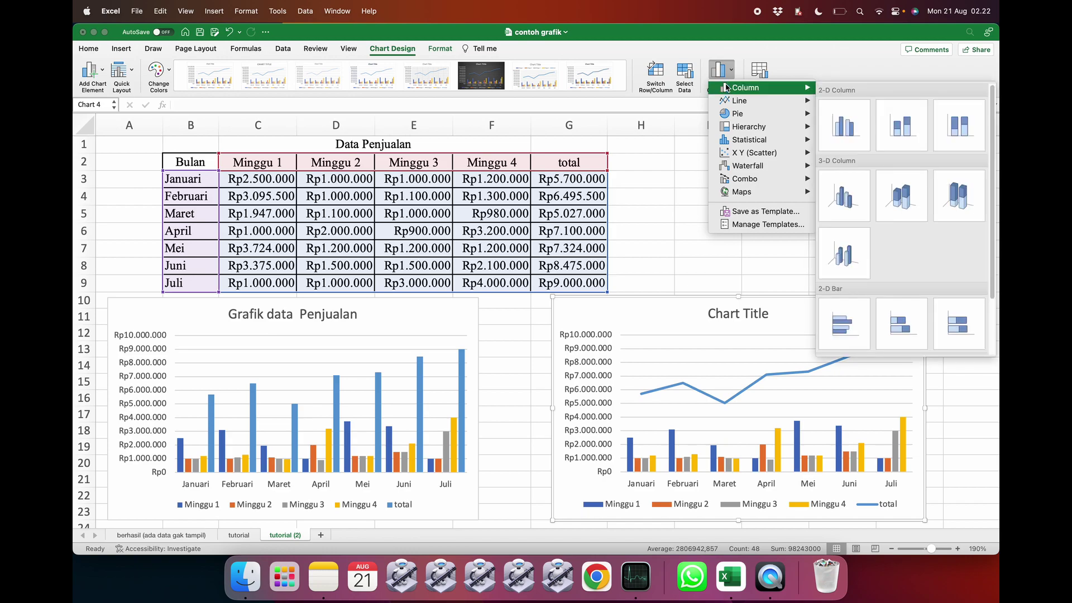
{"action": "left_click", "coordinate": [837, 135]}
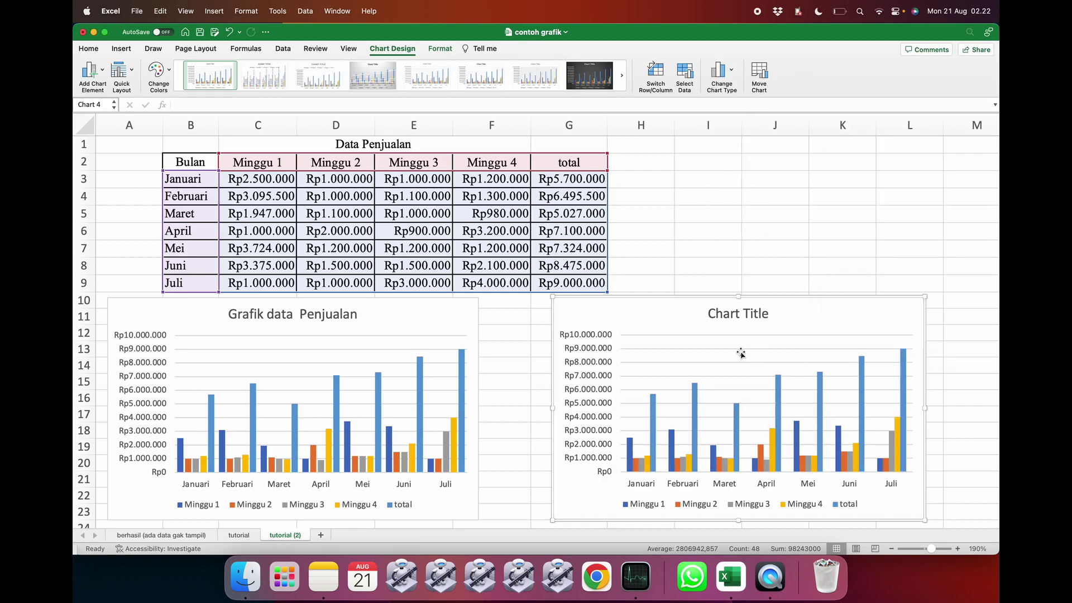
{"action": "left_click", "coordinate": [121, 70]}
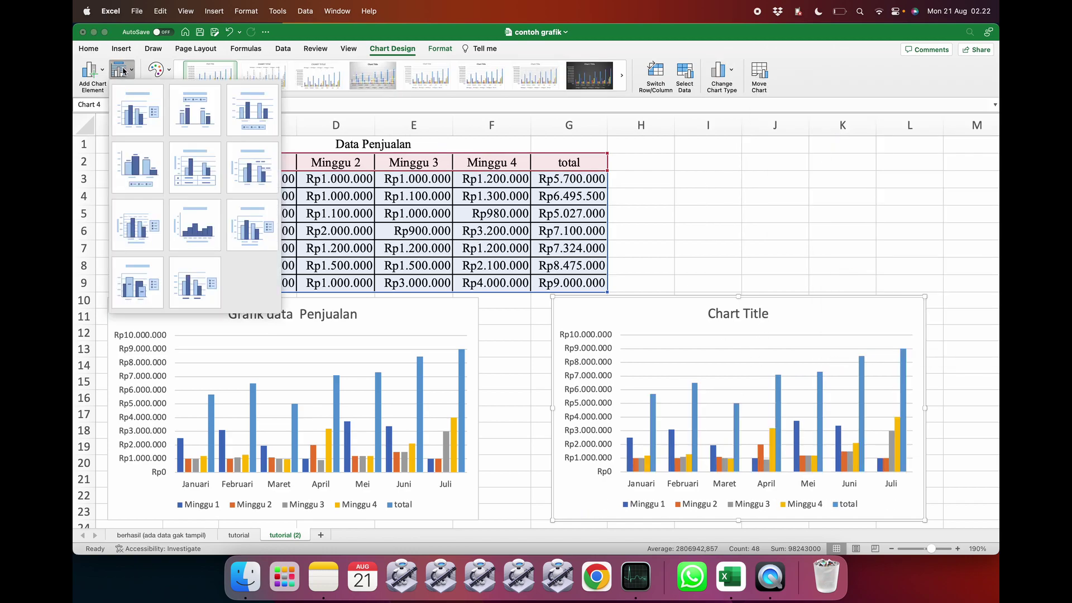
{"action": "left_click", "coordinate": [240, 129]}
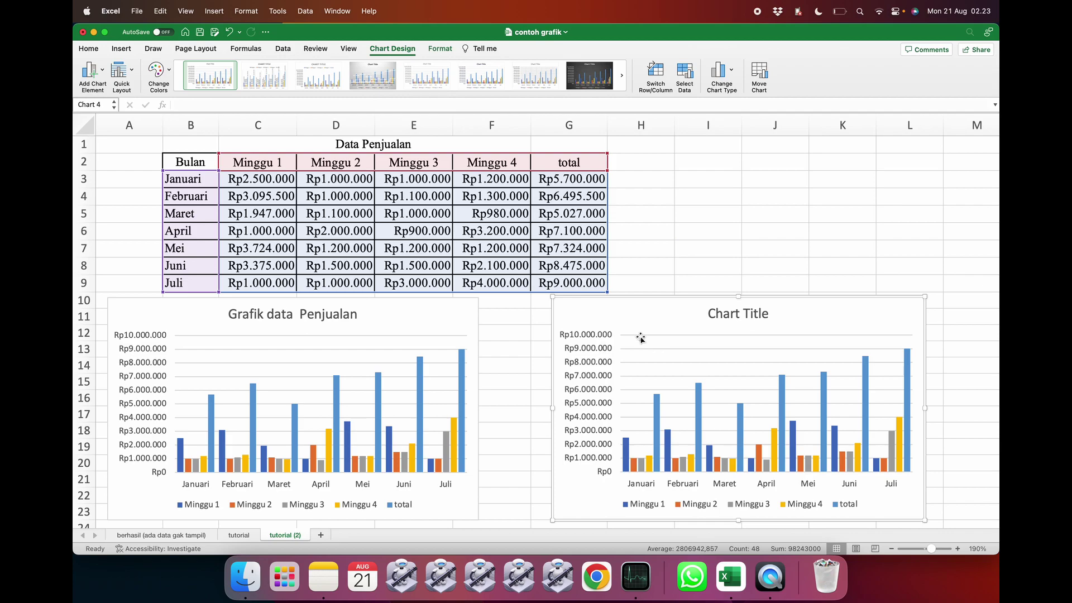
- Inspect the second chart's data source settings and compare the chart with the example charts on the tutorial sheet
{"action": "left_click", "coordinate": [688, 70]}
{"action": "left_click_drag", "start_coordinate": [602, 79], "coordinate": [825, 89]}
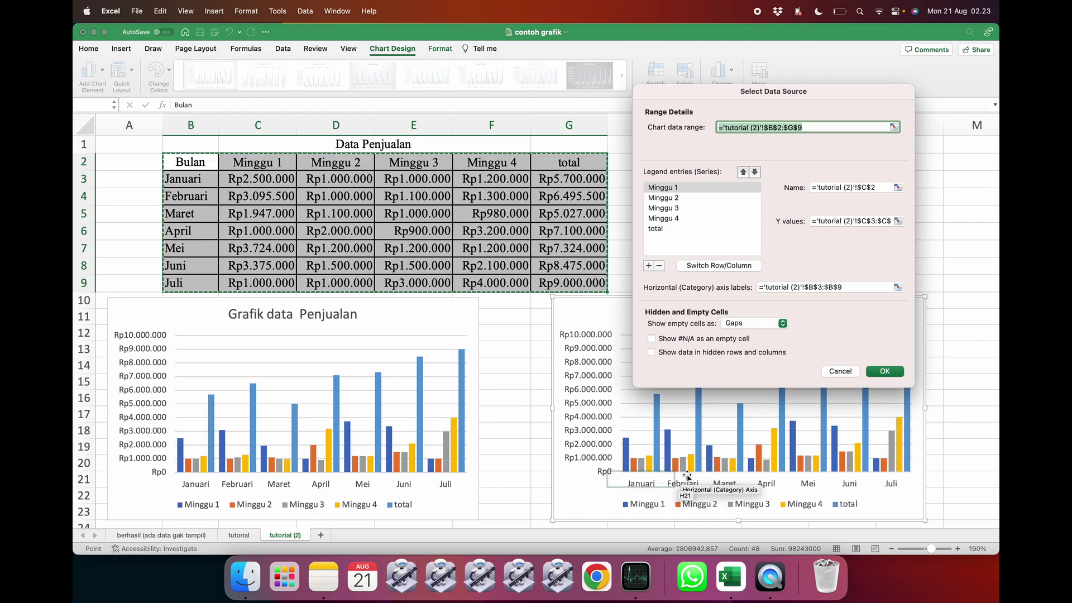
{"action": "left_click", "coordinate": [840, 373]}
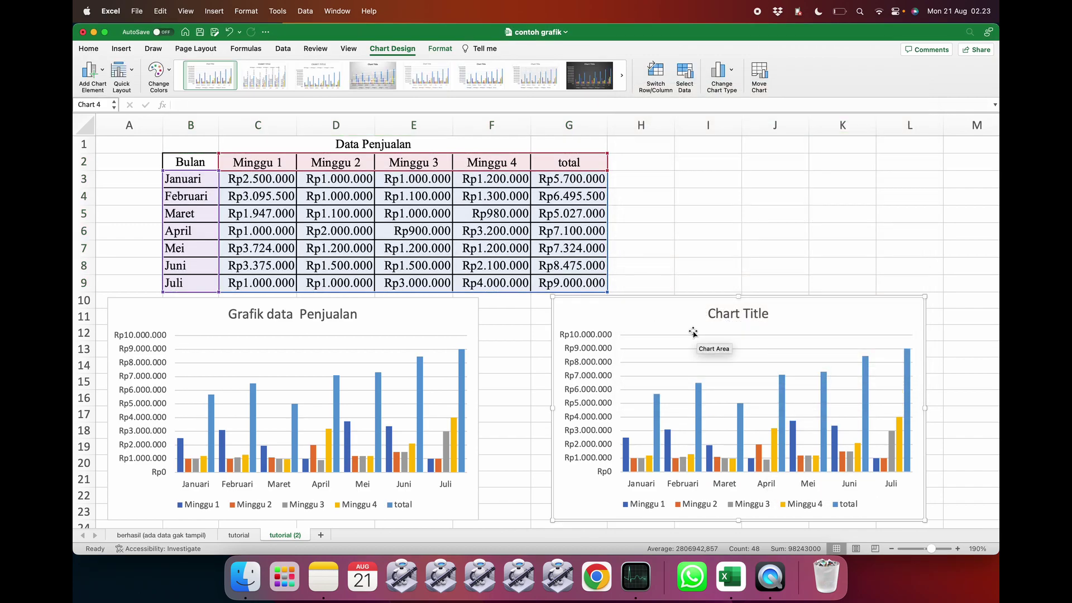
{"action": "left_click", "coordinate": [238, 535]}
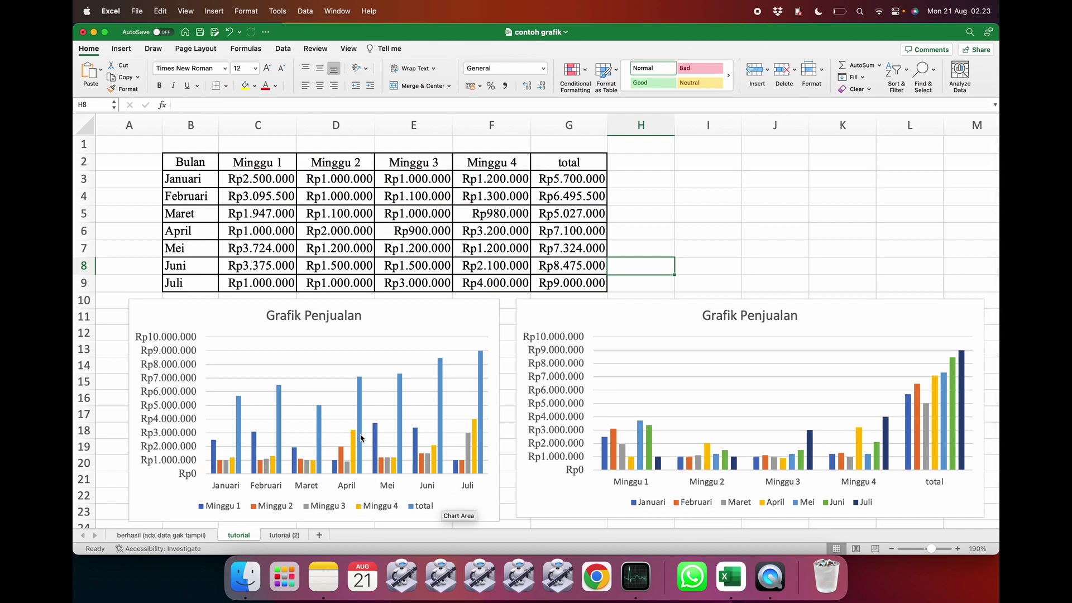
{"action": "left_click", "coordinate": [283, 535]}
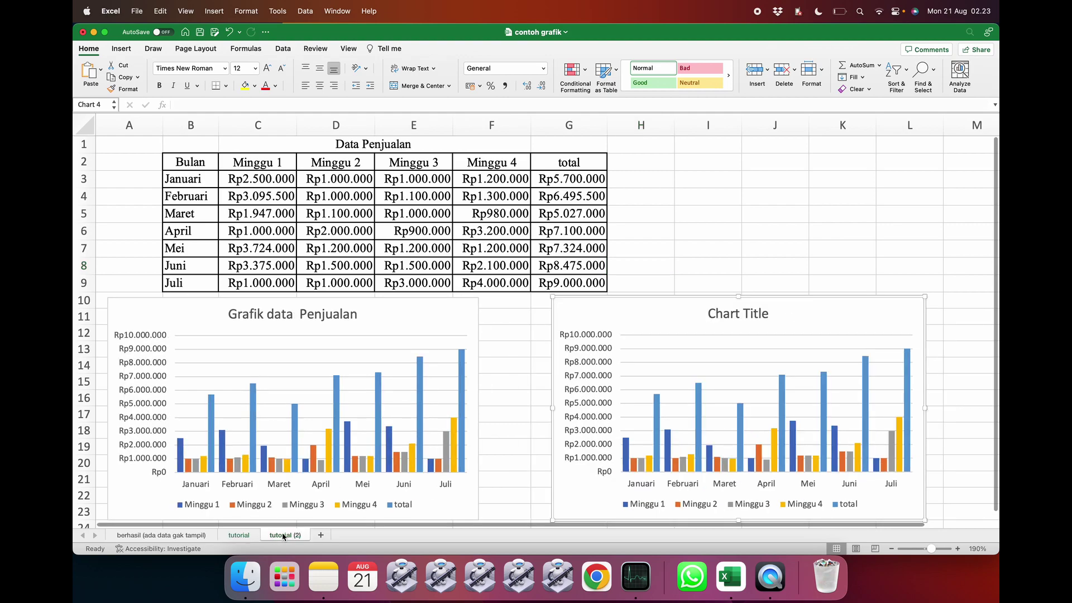
- Remove all series, Minggu 1 to Minggu 4 and total, from the second chart's data source
{"action": "left_click", "coordinate": [723, 352]}
{"action": "left_click", "coordinate": [723, 349]}
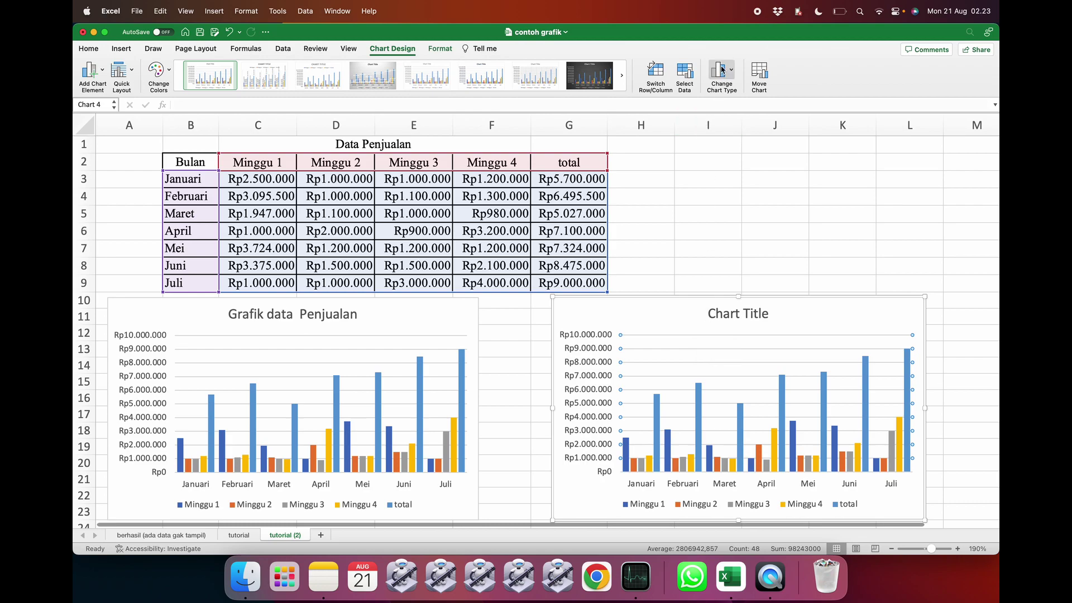
{"action": "left_click", "coordinate": [686, 71]}
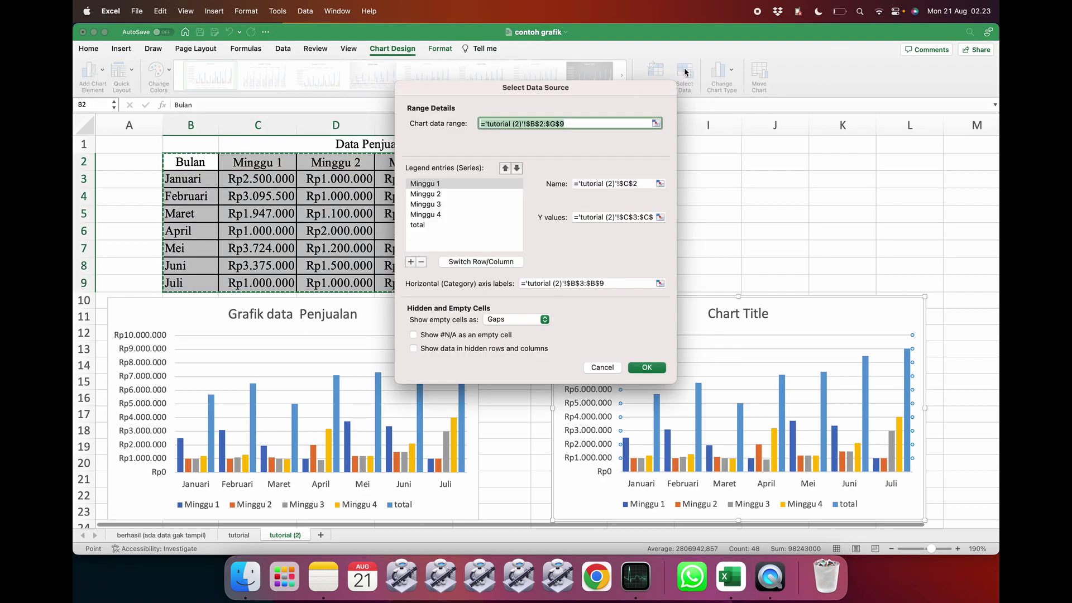
{"action": "left_click_drag", "start_coordinate": [640, 86], "coordinate": [795, 118]}
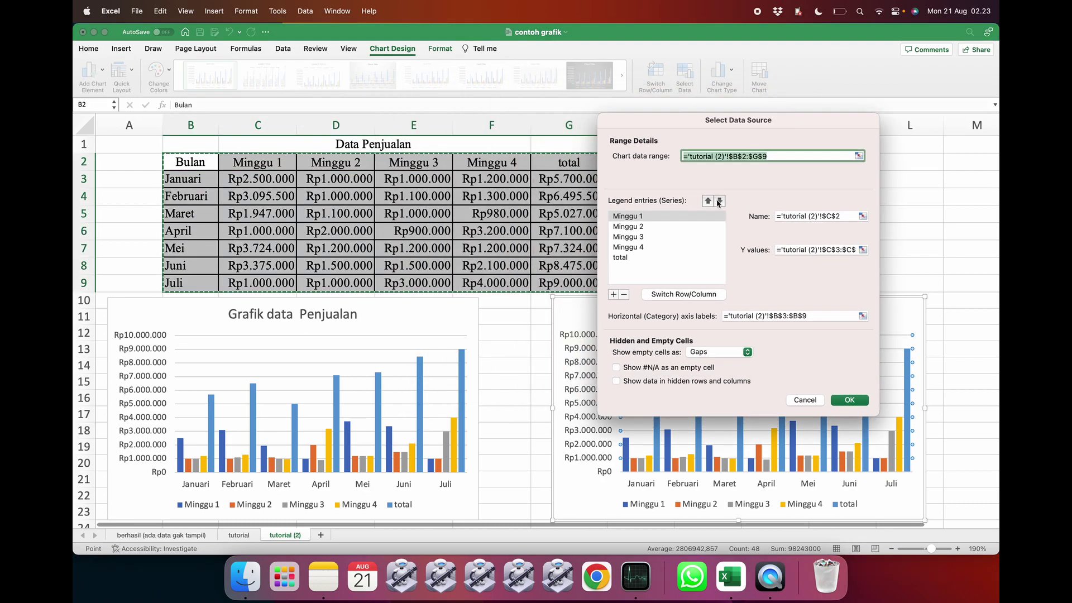
{"action": "left_click", "coordinate": [648, 218]}
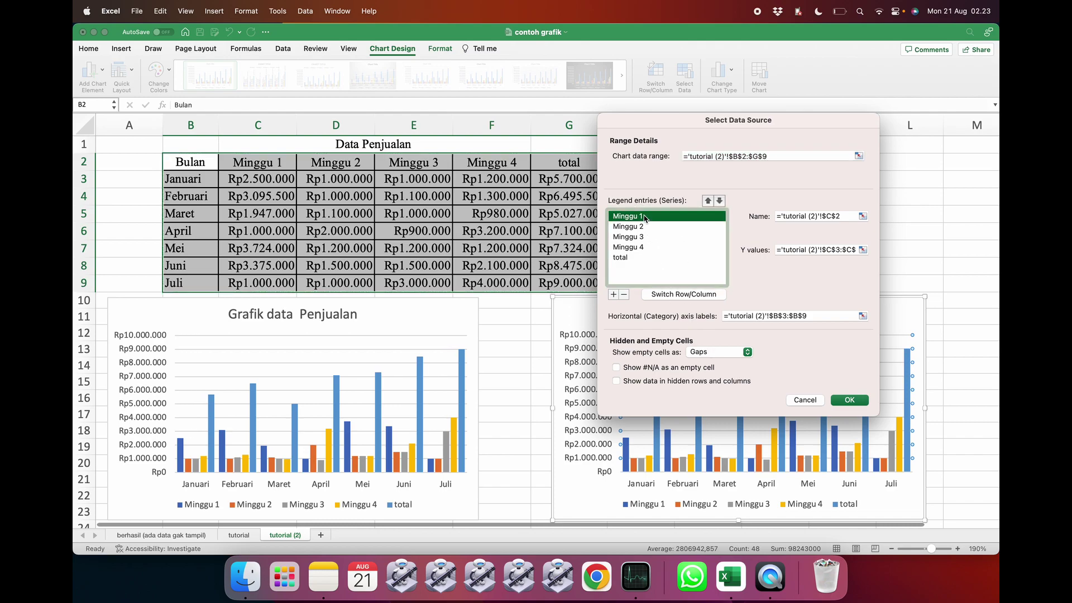
{"action": "left_click", "coordinate": [624, 294]}
{"action": "left_click", "coordinate": [624, 294]}
{"action": "left_click", "coordinate": [624, 294]}
{"action": "left_click", "coordinate": [624, 294]}
{"action": "left_click", "coordinate": [624, 294]}
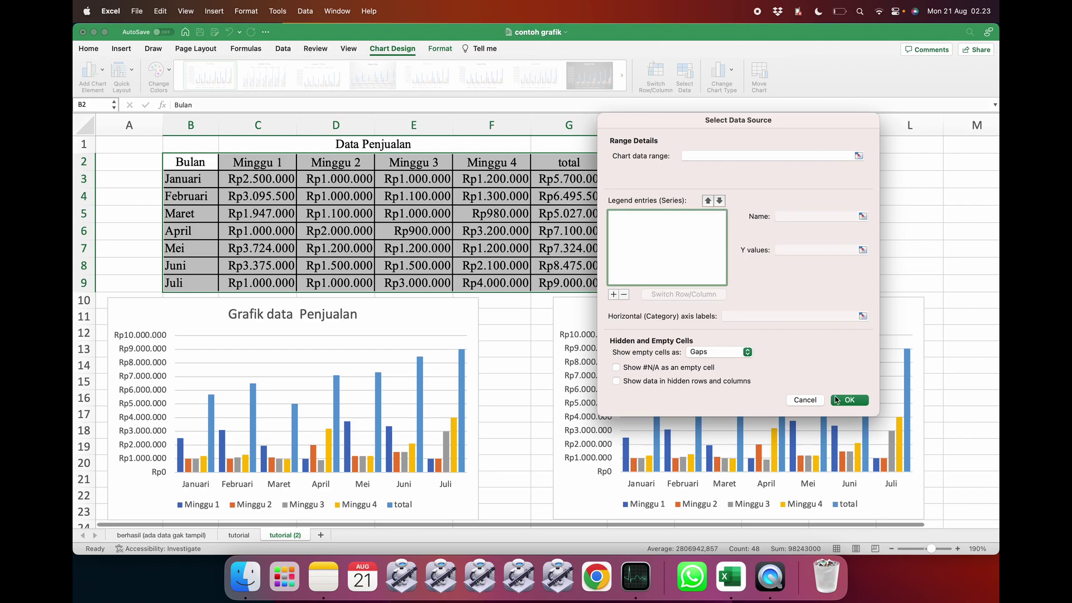
{"action": "left_click", "coordinate": [863, 403]}
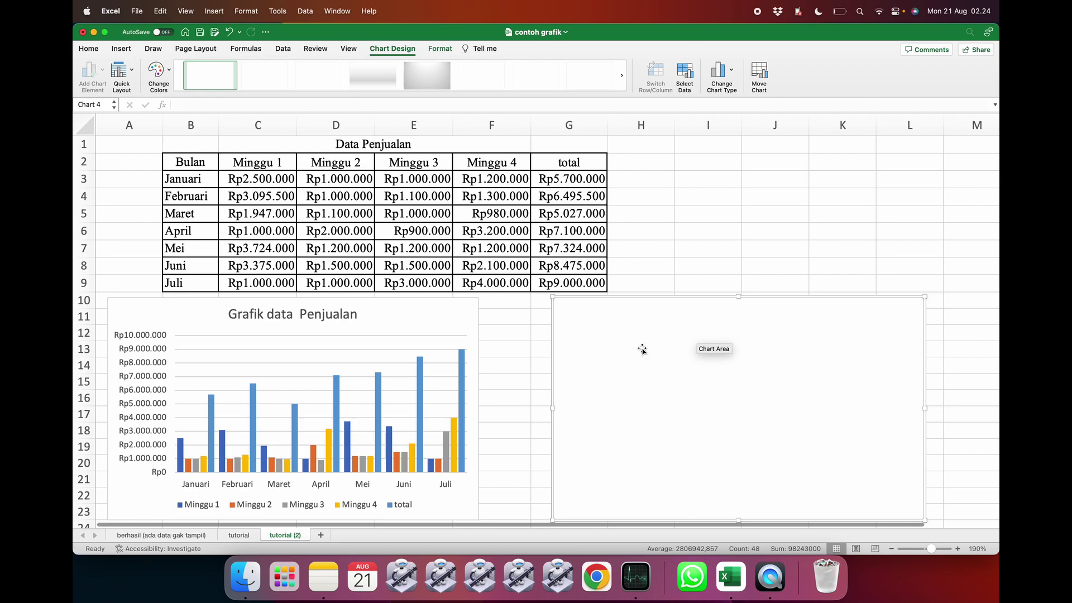
- Set the empty chart's data range to B2:G9 in its data source settings
{"action": "left_click", "coordinate": [685, 72]}
{"action": "left_click_drag", "start_coordinate": [493, 91], "coordinate": [795, 128]}
{"action": "left_click_drag", "start_coordinate": [198, 162], "coordinate": [555, 282]}
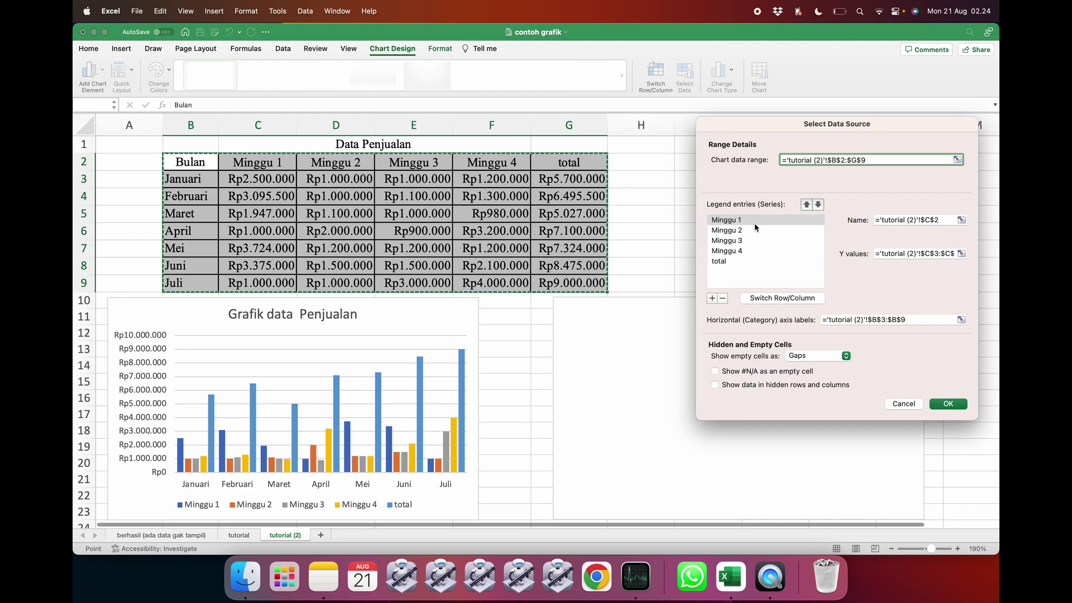
- Replace the name reference of the Minggu 1 series with cell B3 (Januari)
{"action": "left_click", "coordinate": [899, 220]}
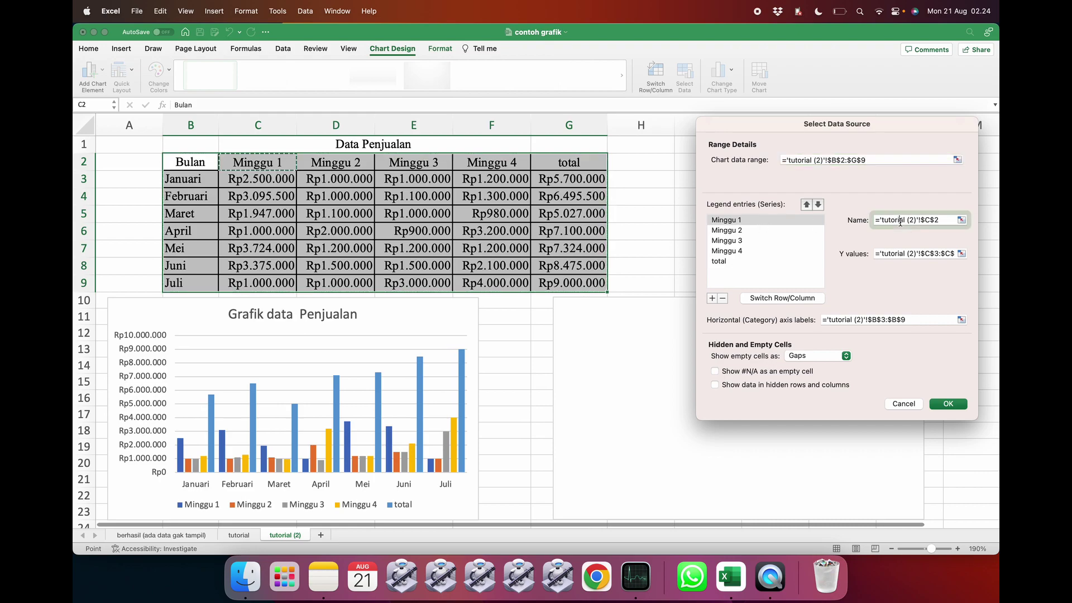
{"action": "left_click_drag", "start_coordinate": [936, 220], "coordinate": [863, 221]}
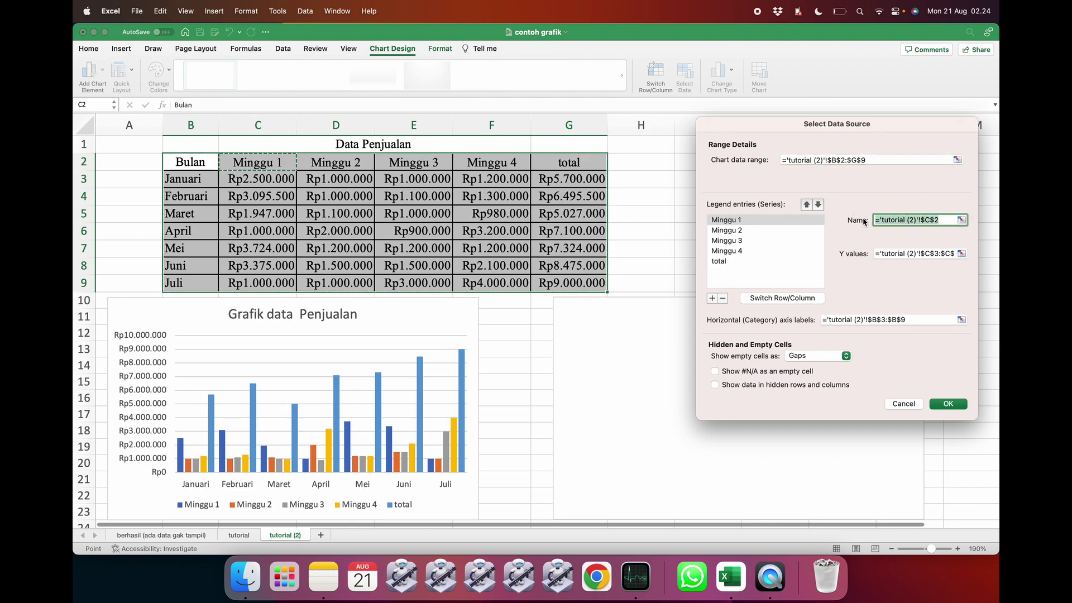
{"action": "key", "text": "BackSpace"}
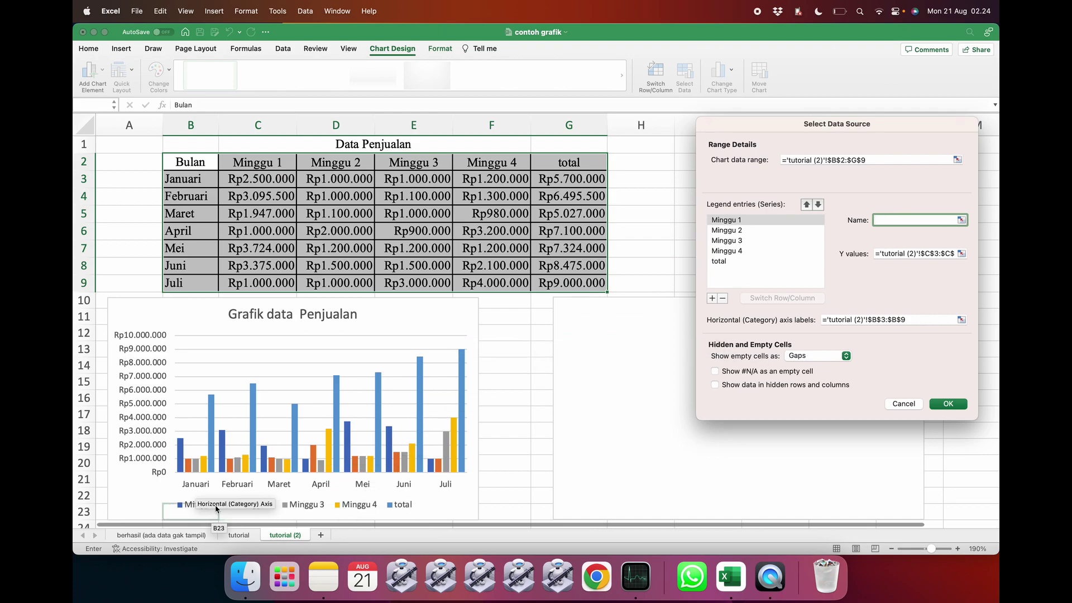
{"action": "left_click", "coordinate": [180, 178]}
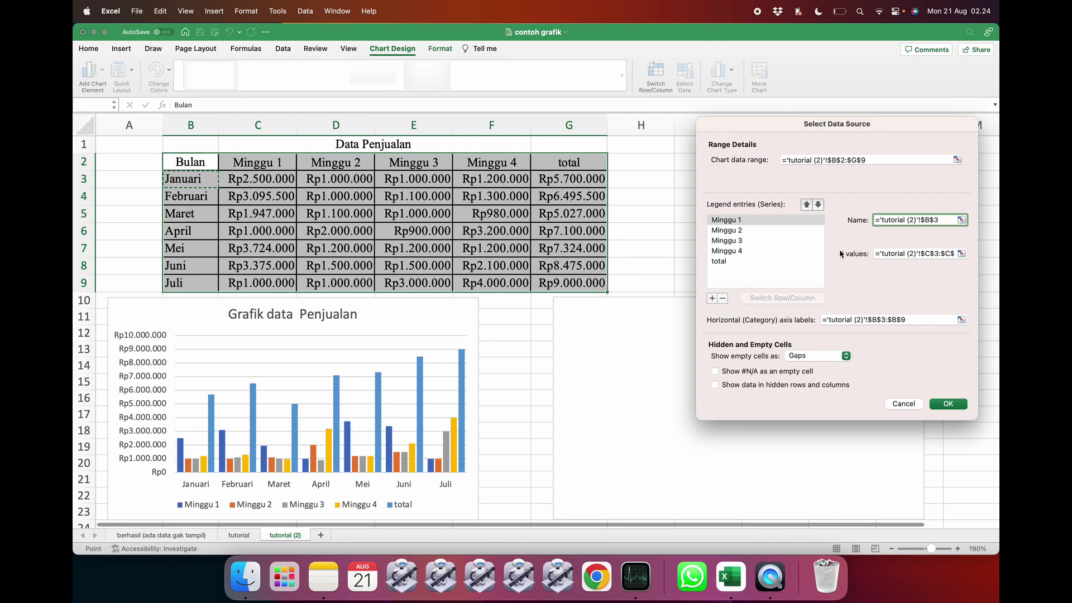
- Set the Januari series' Y values to C3:G3 and the horizontal axis labels to C2:G2
{"action": "left_click", "coordinate": [892, 252]}
{"action": "key", "text": "super+a"}
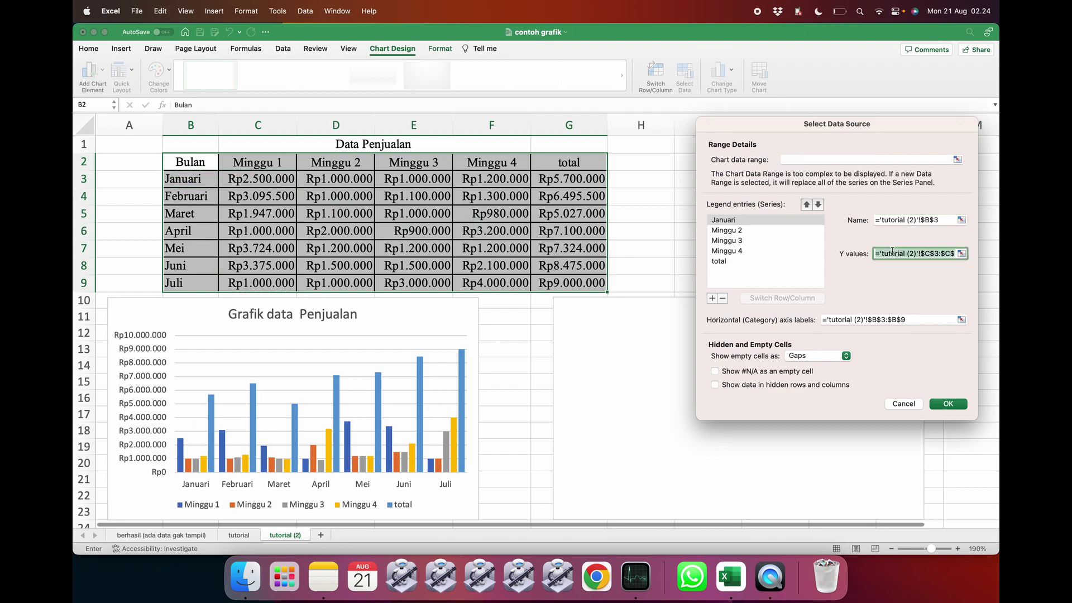
{"action": "key", "text": "BackSpace"}
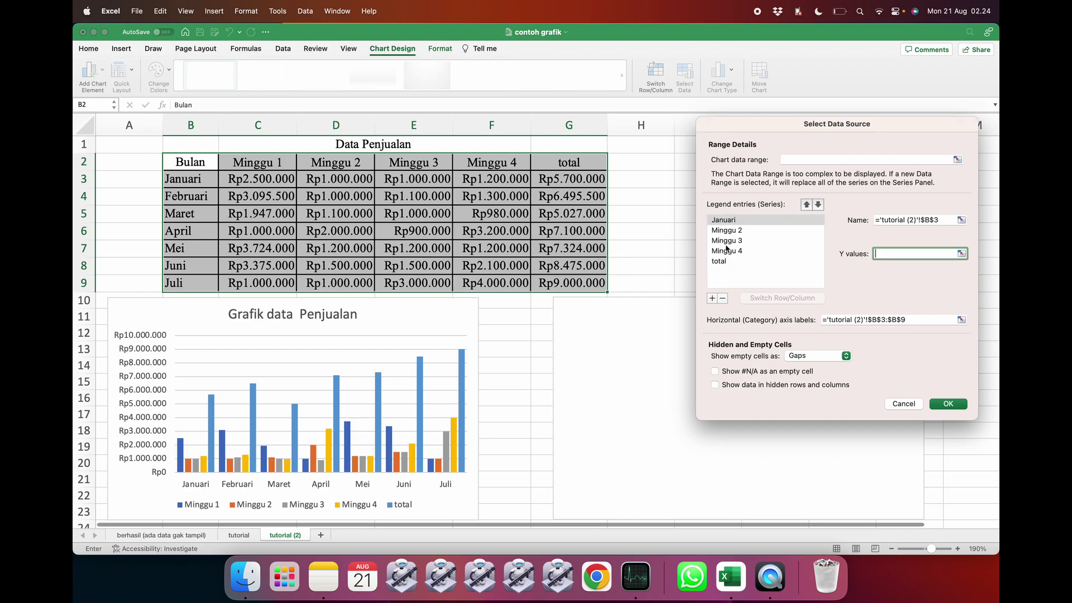
{"action": "left_click_drag", "start_coordinate": [262, 179], "coordinate": [552, 180]}
{"action": "left_click", "coordinate": [852, 322]}
{"action": "key", "text": "BackSpace"}
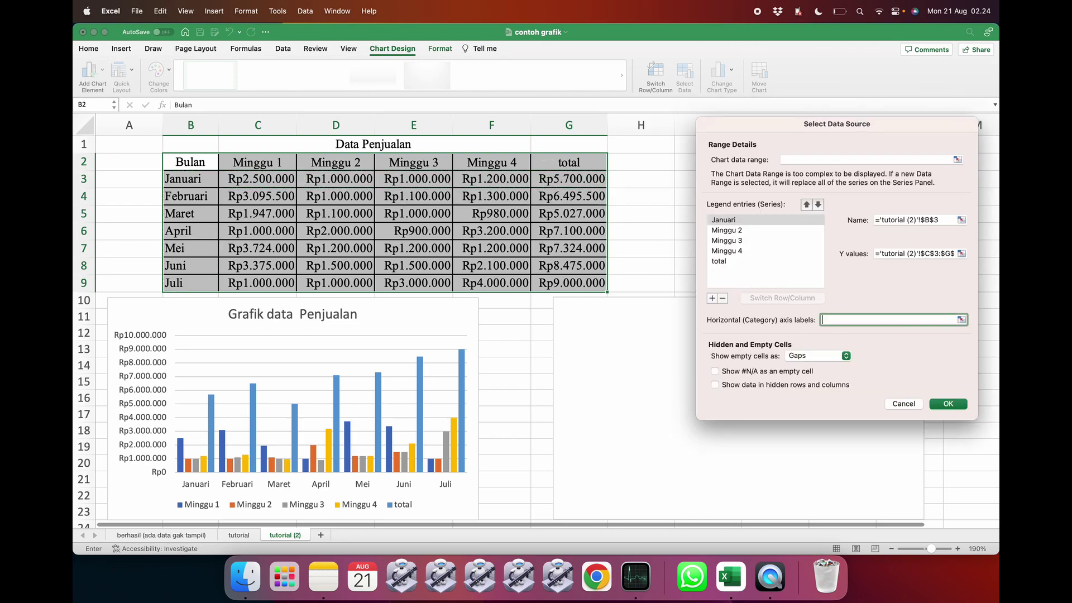
{"action": "left_click_drag", "start_coordinate": [257, 161], "coordinate": [554, 161]}
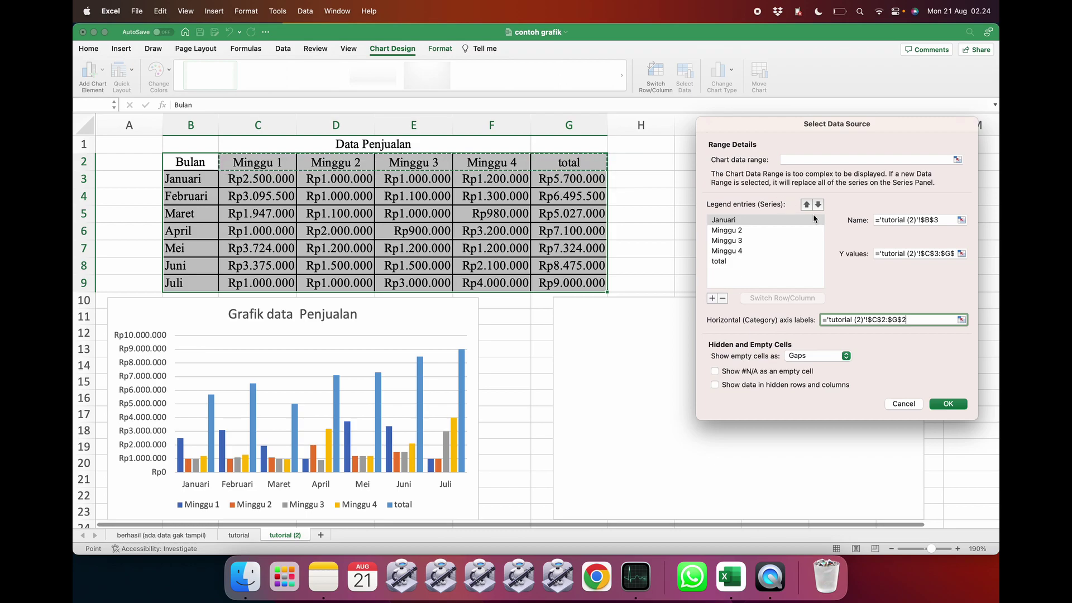
- Select the Minggu 2 series and try to set the chart data range to B2:G9 again
{"action": "left_click", "coordinate": [738, 232]}
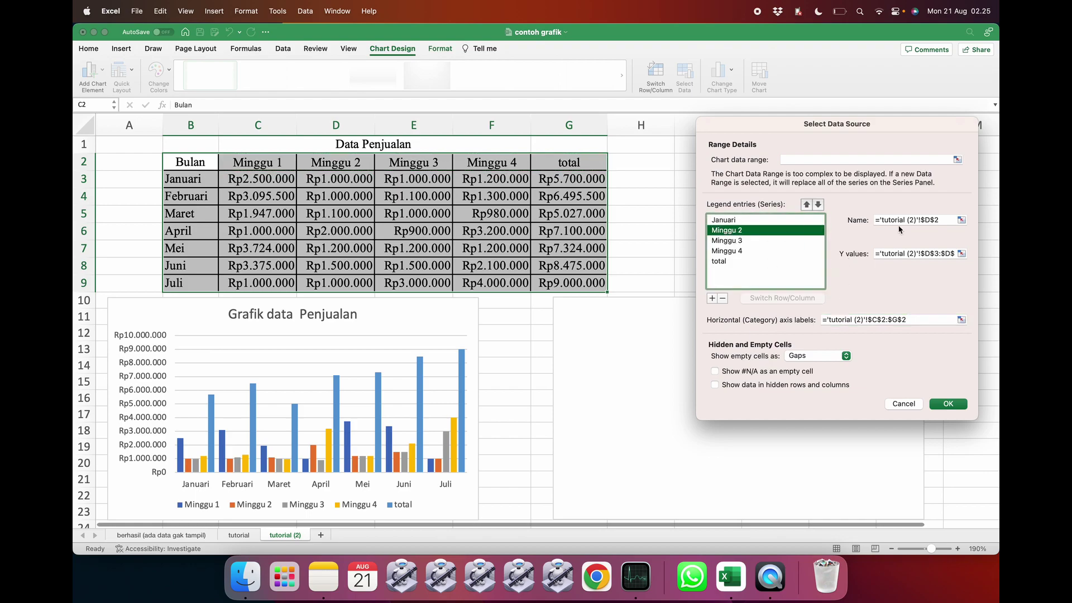
{"action": "left_click", "coordinate": [797, 160]}
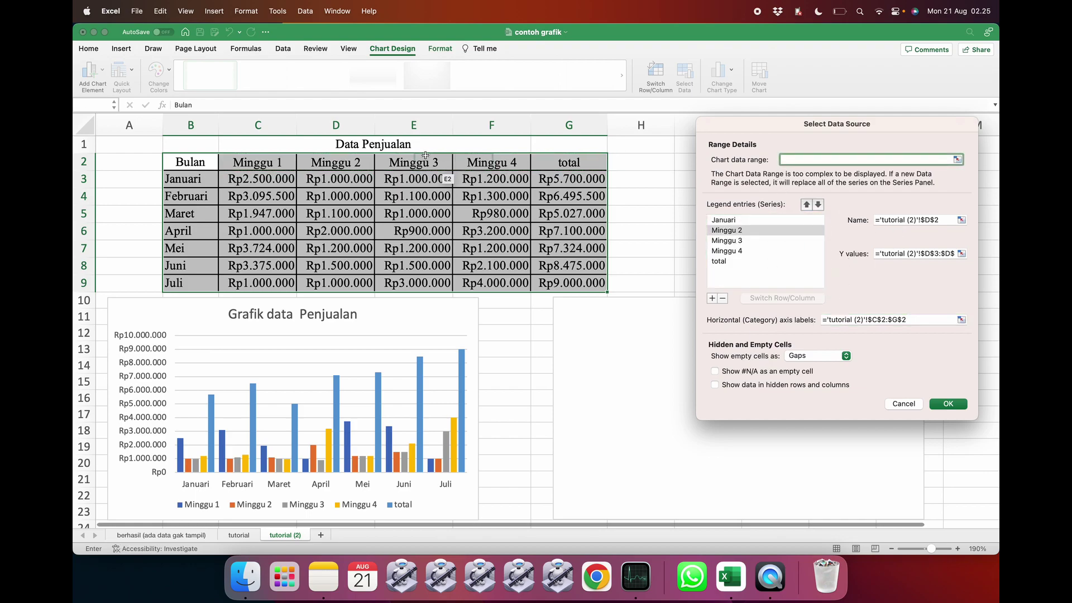
{"action": "left_click", "coordinate": [191, 162]}
{"action": "left_click_drag", "start_coordinate": [191, 162], "coordinate": [587, 285]}
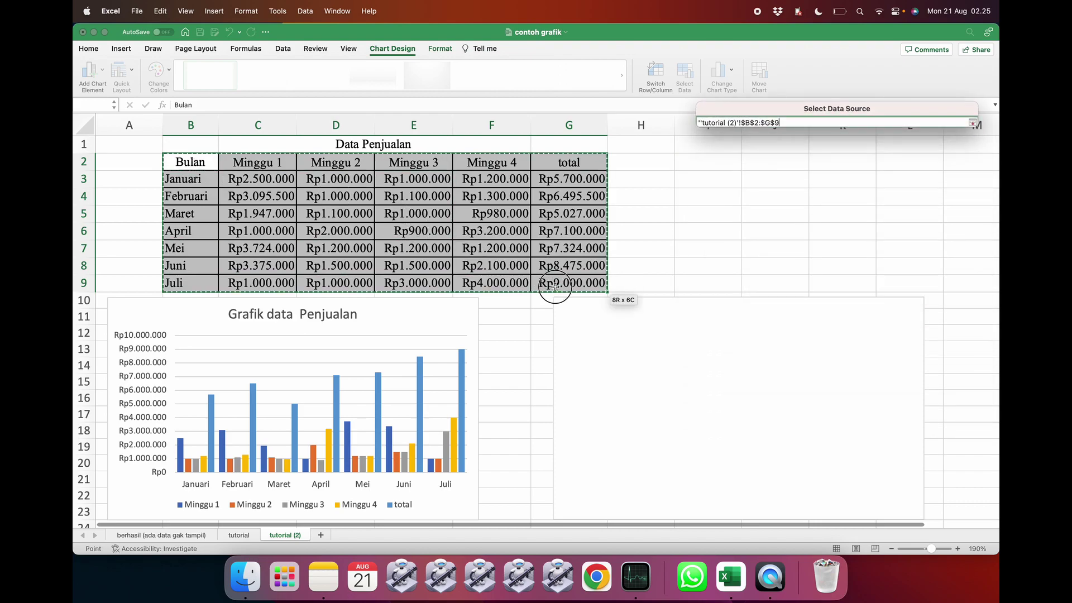
{"action": "left_click", "coordinate": [801, 245]}
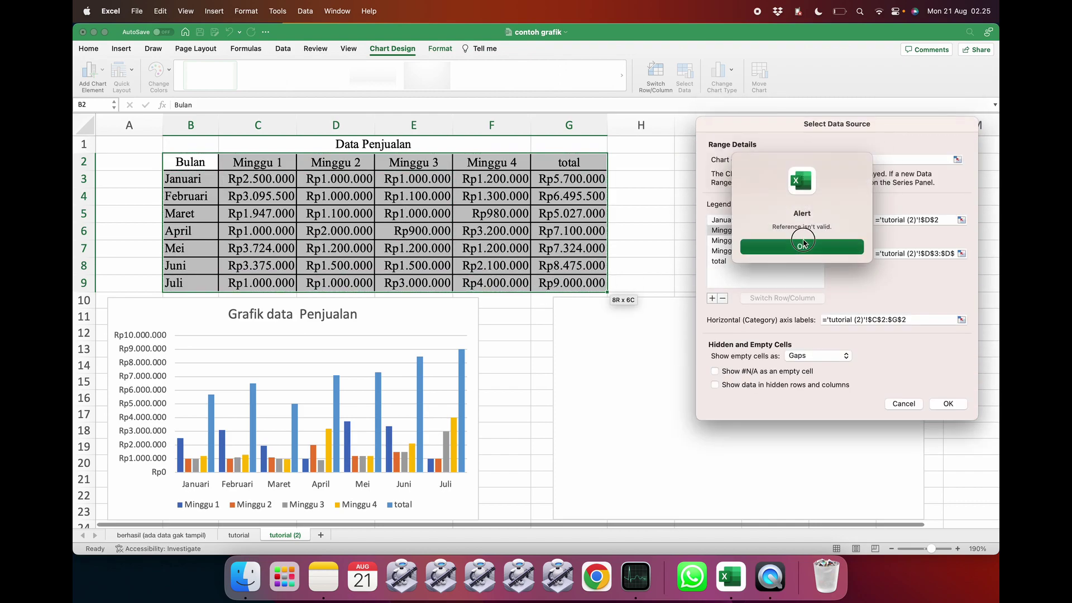
- Replace the name reference of the Minggu 2 series with cell B4 (Februari)
{"action": "left_click", "coordinate": [903, 223]}
{"action": "left_click", "coordinate": [820, 244]}
{"action": "key", "text": "BackSpace"}
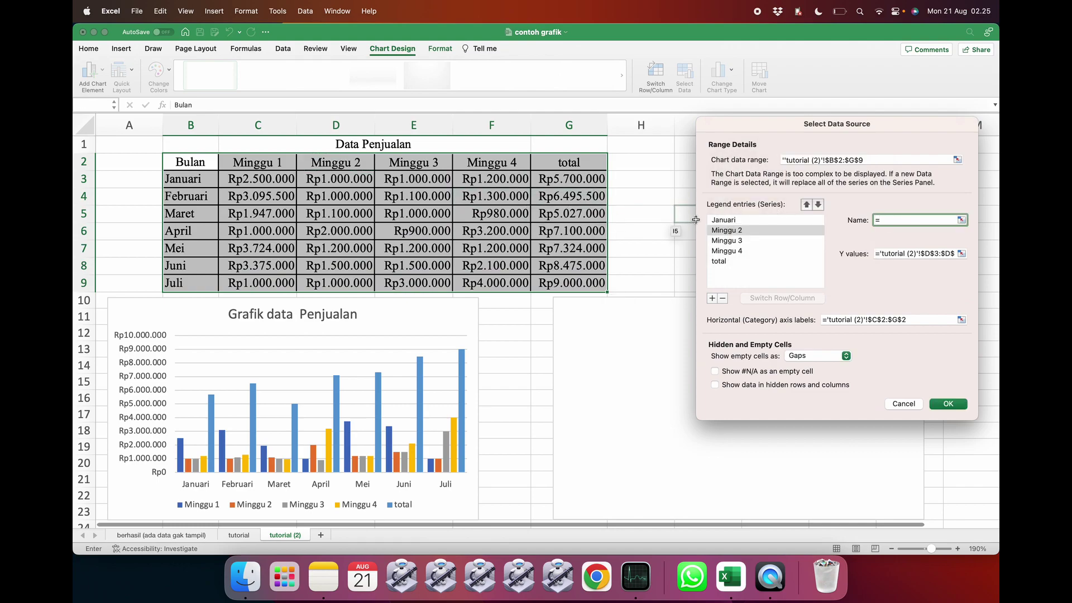
{"action": "type", "text": "="}
{"action": "left_click", "coordinate": [185, 195]}
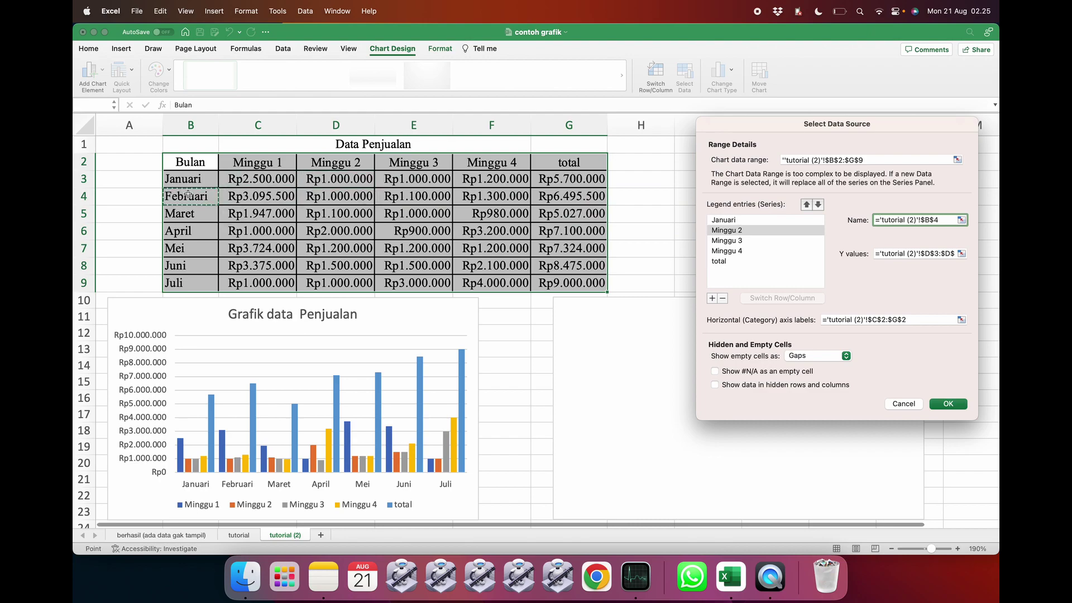
- Set the Februari series' Y values to C4:G4 and re-enter C2:G2 as the horizontal axis labels
{"action": "left_click", "coordinate": [888, 255]}
{"action": "key", "text": "super+a"}
{"action": "key", "text": "BackSpace"}
{"action": "type", "text": "="}
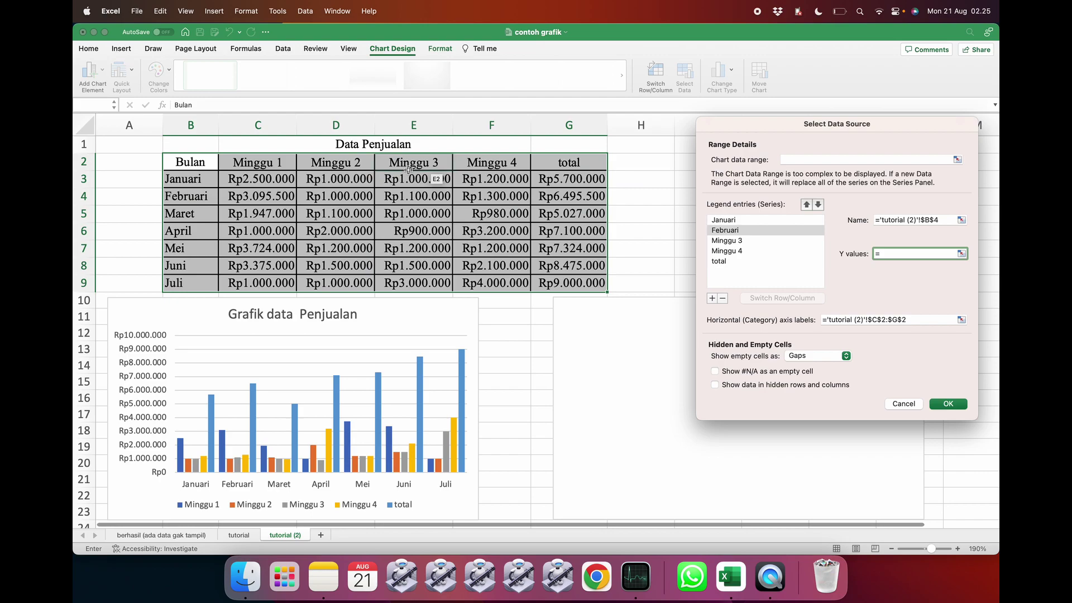
{"action": "left_click_drag", "start_coordinate": [241, 196], "coordinate": [540, 196]}
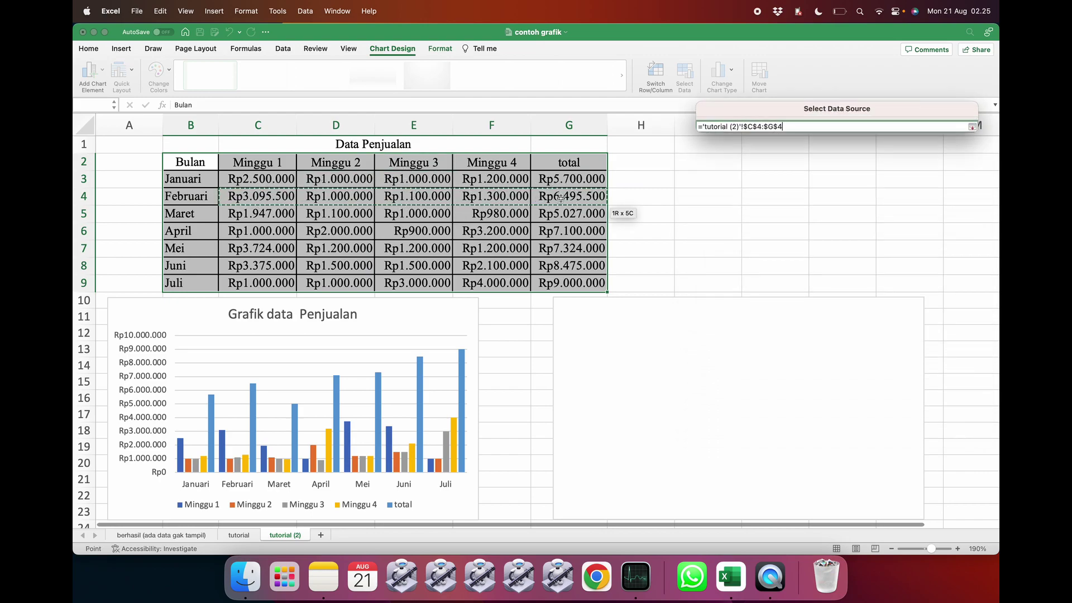
{"action": "left_click", "coordinate": [827, 318]}
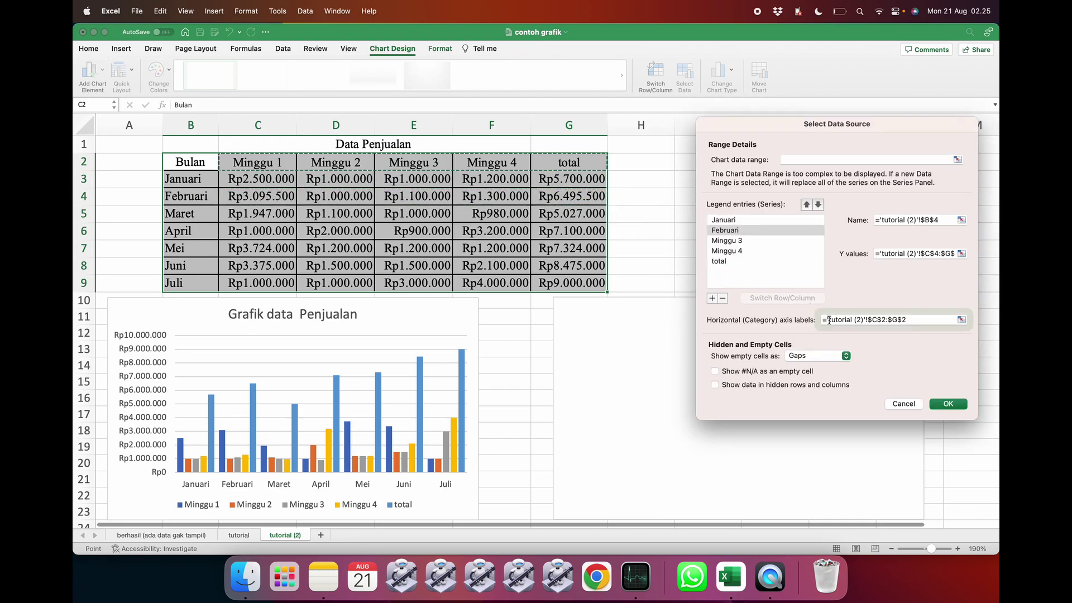
{"action": "key", "text": "super+a"}
{"action": "key", "text": "BackSpace"}
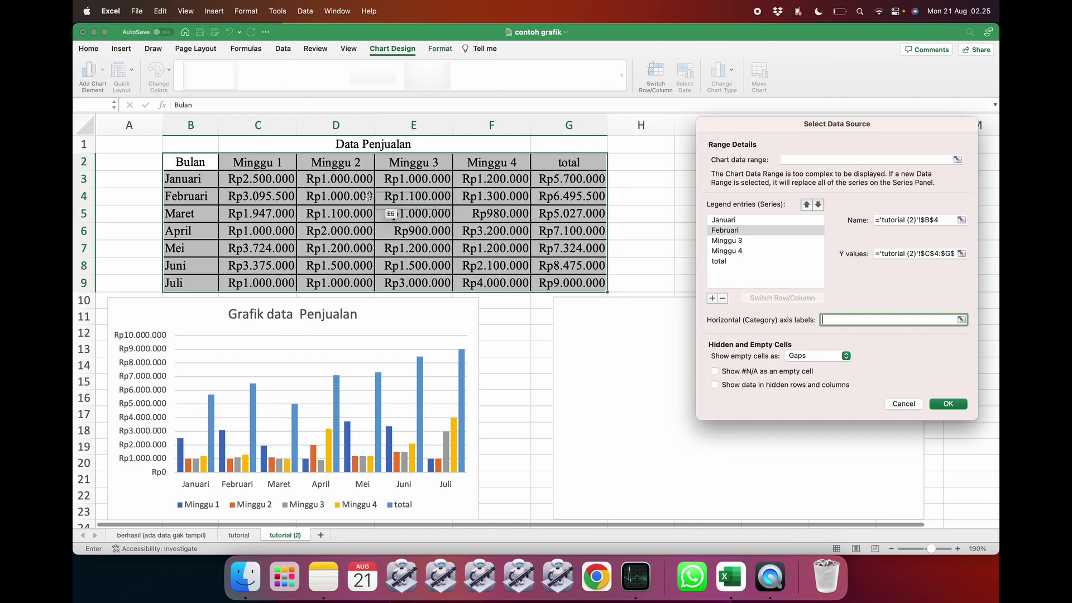
{"action": "left_click", "coordinate": [266, 163]}
{"action": "left_click_drag", "start_coordinate": [266, 163], "coordinate": [542, 169]}
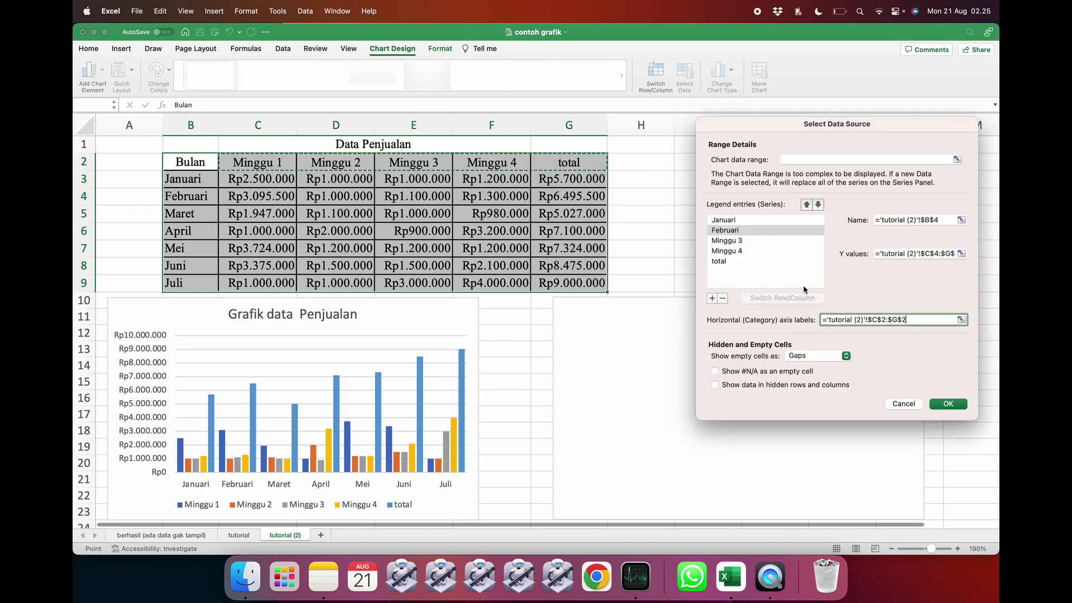
- Select the Minggu 3 series and try to set the chart data range to B2:G9 again
{"action": "left_click", "coordinate": [730, 241]}
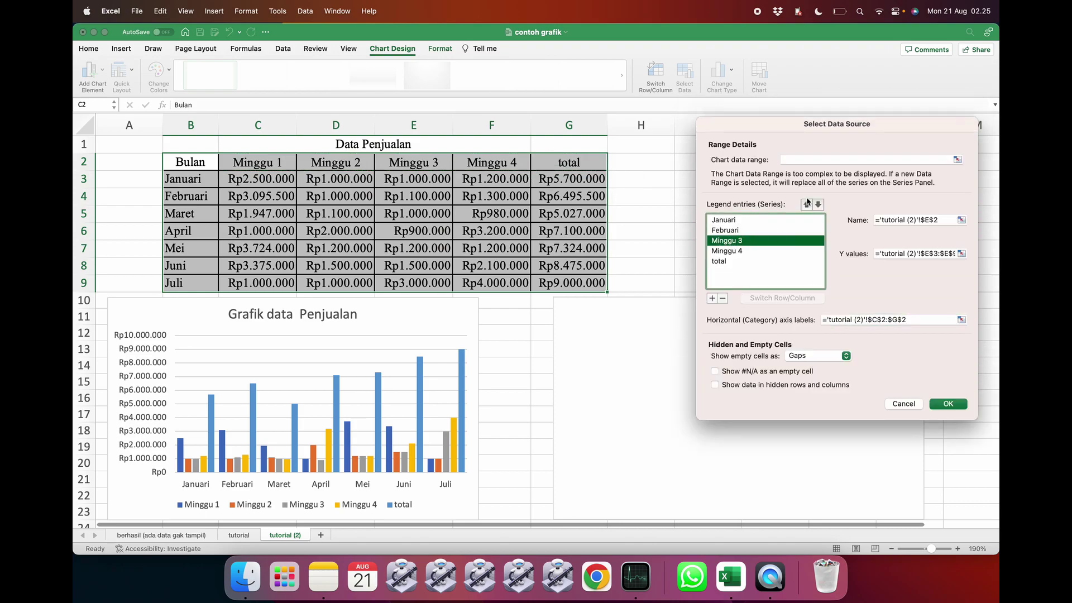
{"action": "left_click", "coordinate": [798, 161]}
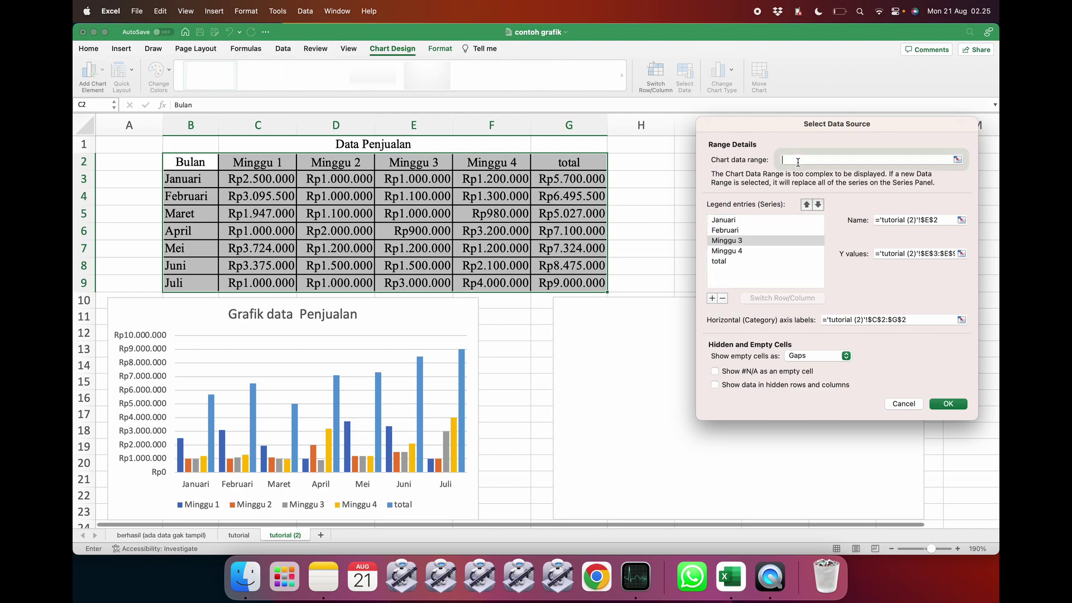
{"action": "left_click", "coordinate": [198, 162]}
{"action": "left_click_drag", "start_coordinate": [198, 163], "coordinate": [607, 290]}
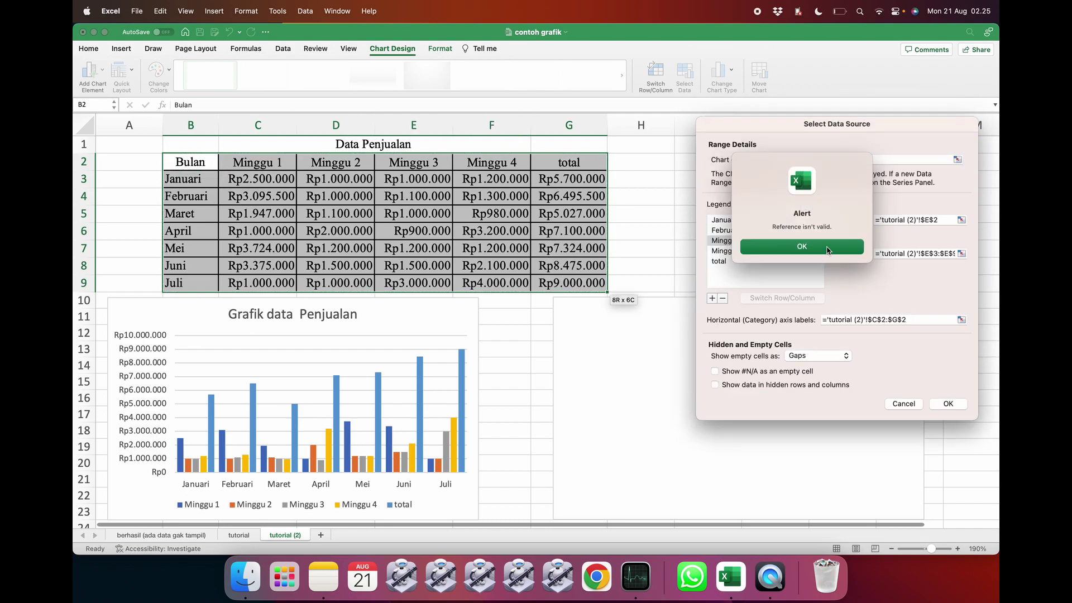
{"action": "left_click", "coordinate": [828, 251]}
{"action": "left_click", "coordinate": [891, 224]}
{"action": "left_click", "coordinate": [836, 251]}
- Replace the Minggu 3 series' name reference with cell B5 (Maret) and set its Y values to C5:G5
{"action": "triple_click", "coordinate": [914, 220]}
{"action": "key", "text": "BackSpace"}
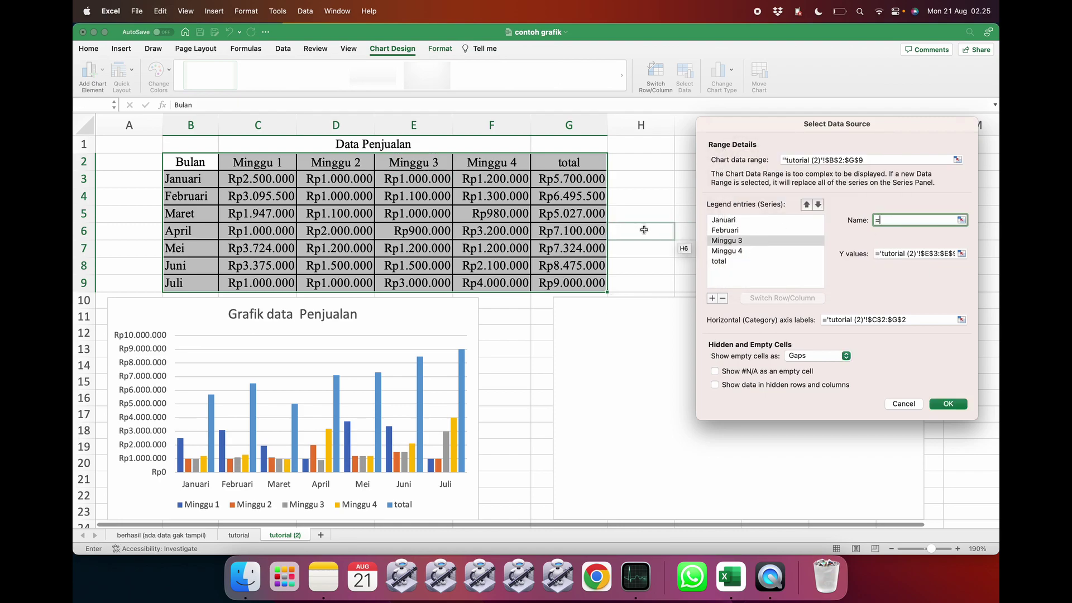
{"action": "left_click", "coordinate": [195, 214]}
{"action": "left_click", "coordinate": [895, 253]}
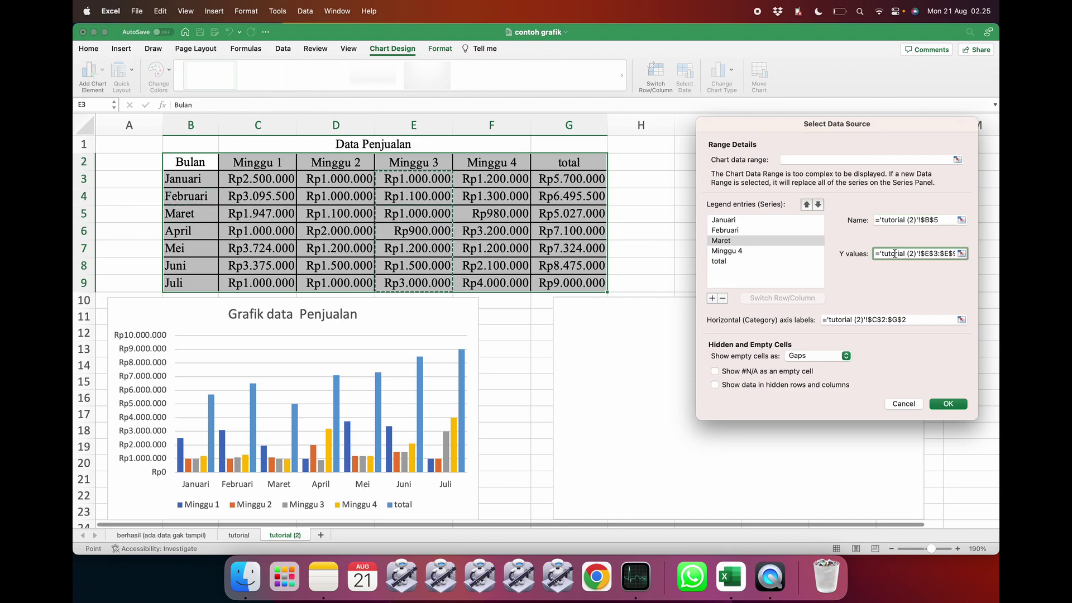
{"action": "triple_click", "coordinate": [894, 254]}
{"action": "key", "text": "BackSpace"}
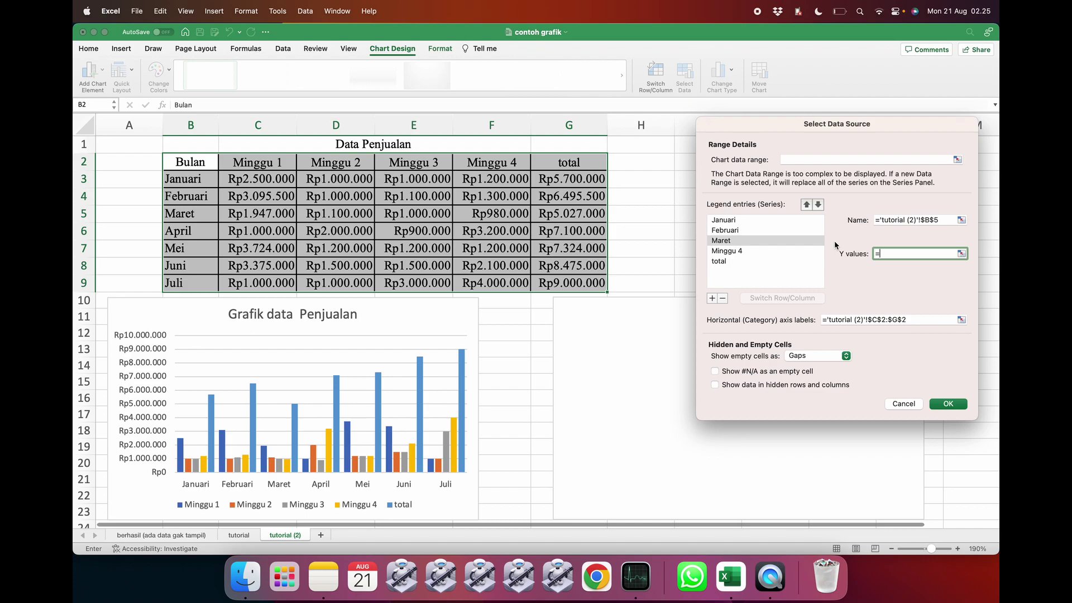
{"action": "left_click_drag", "start_coordinate": [267, 217], "coordinate": [604, 217]}
- Re-enter C2:G2 as the horizontal axis labels for the Maret series
{"action": "left_click", "coordinate": [847, 318]}
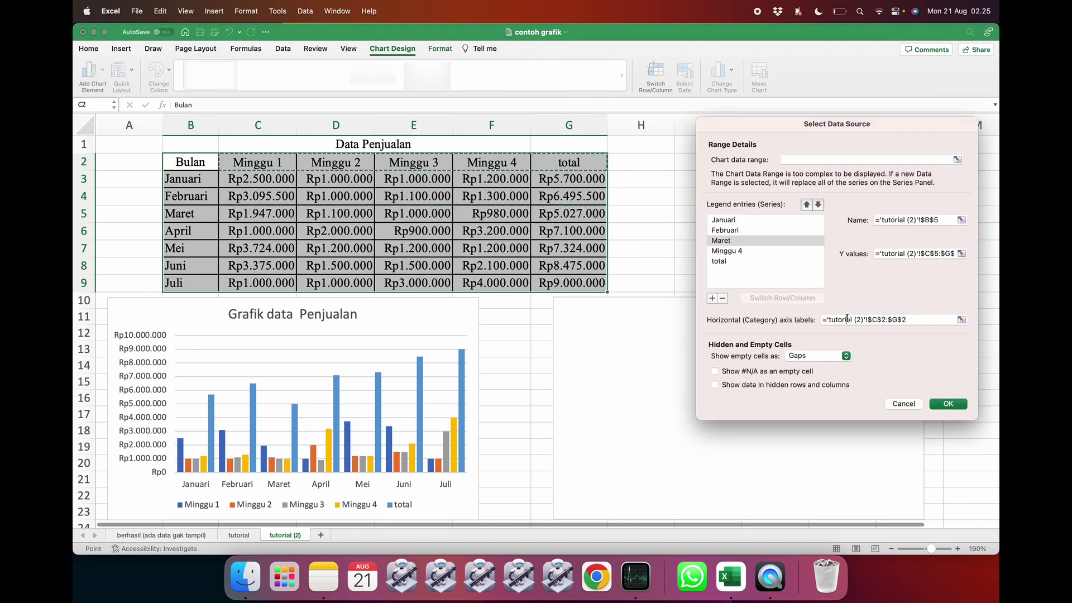
{"action": "triple_click", "coordinate": [847, 318]}
{"action": "key", "text": "BackSpace"}
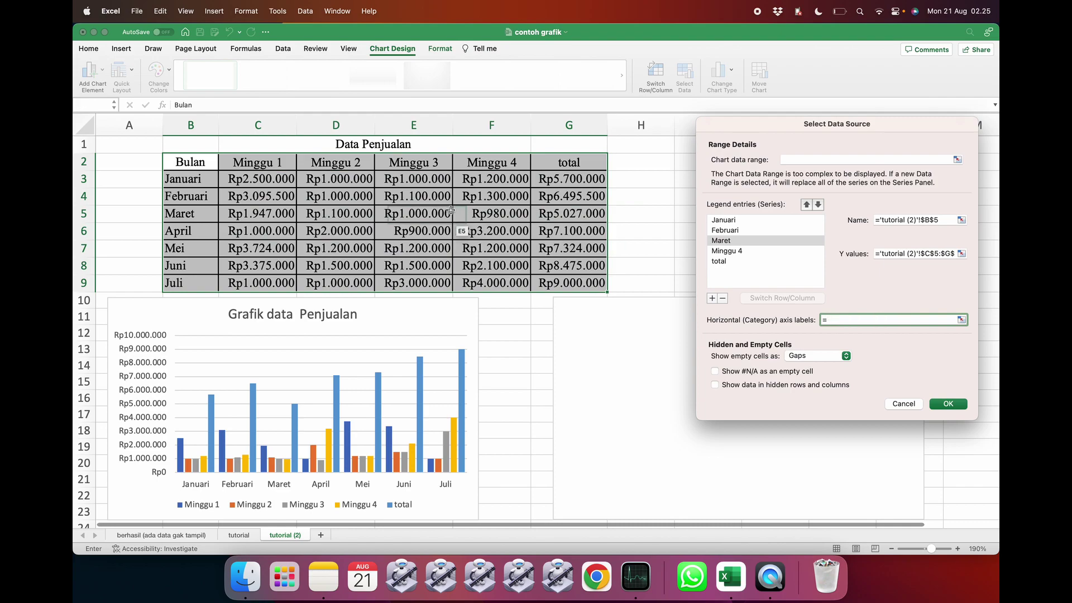
{"action": "left_click_drag", "start_coordinate": [257, 162], "coordinate": [553, 161]}
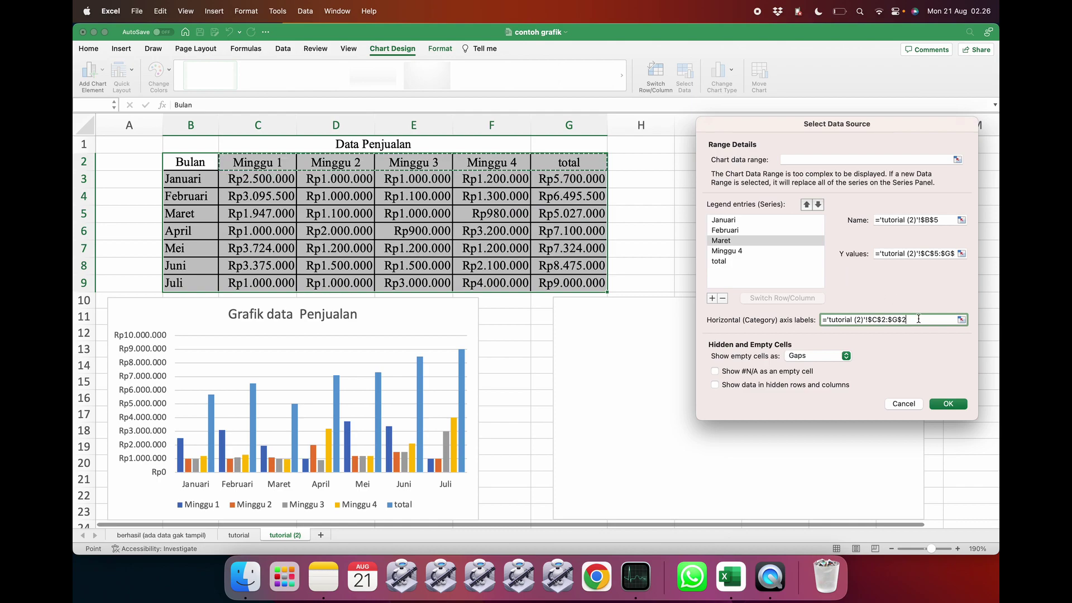
- Select the Minggu 4 series and try to set the chart data range to B2:G9 again
{"action": "left_click", "coordinate": [732, 256]}
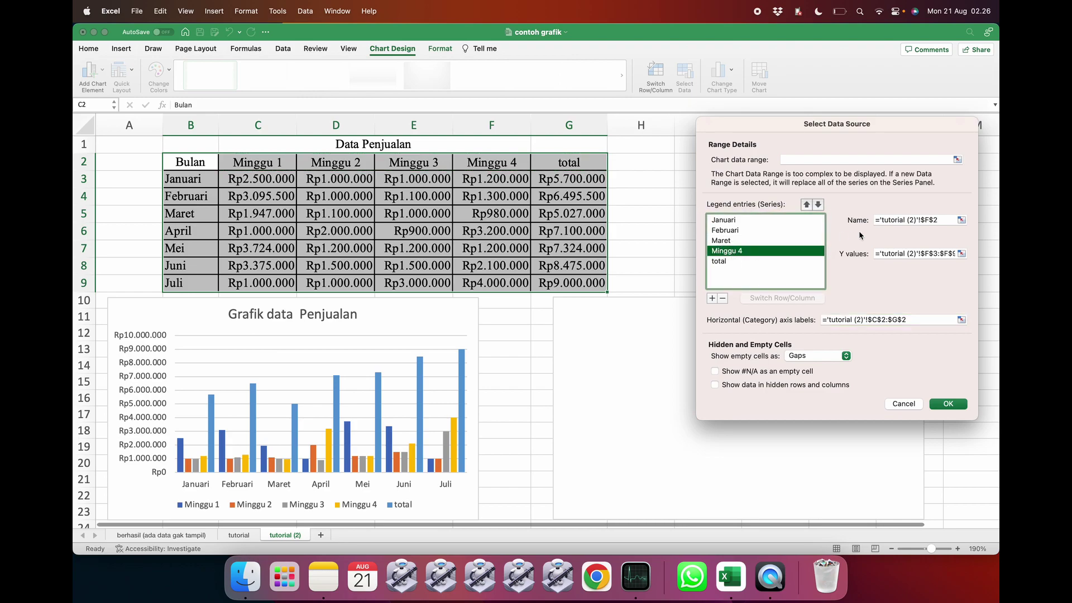
{"action": "left_click", "coordinate": [819, 160]}
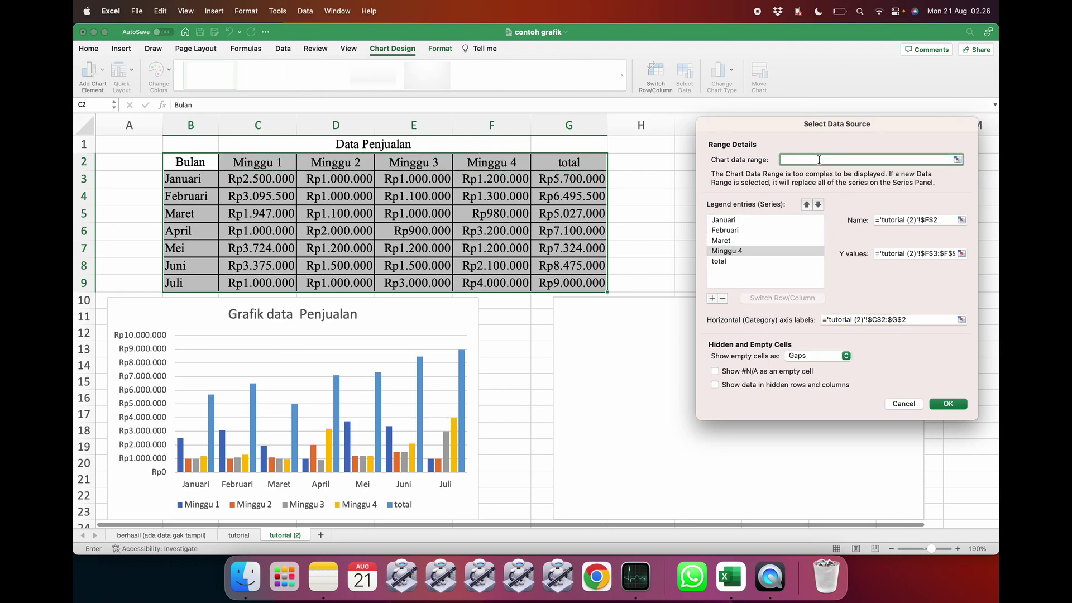
{"action": "left_click_drag", "start_coordinate": [190, 162], "coordinate": [552, 280]}
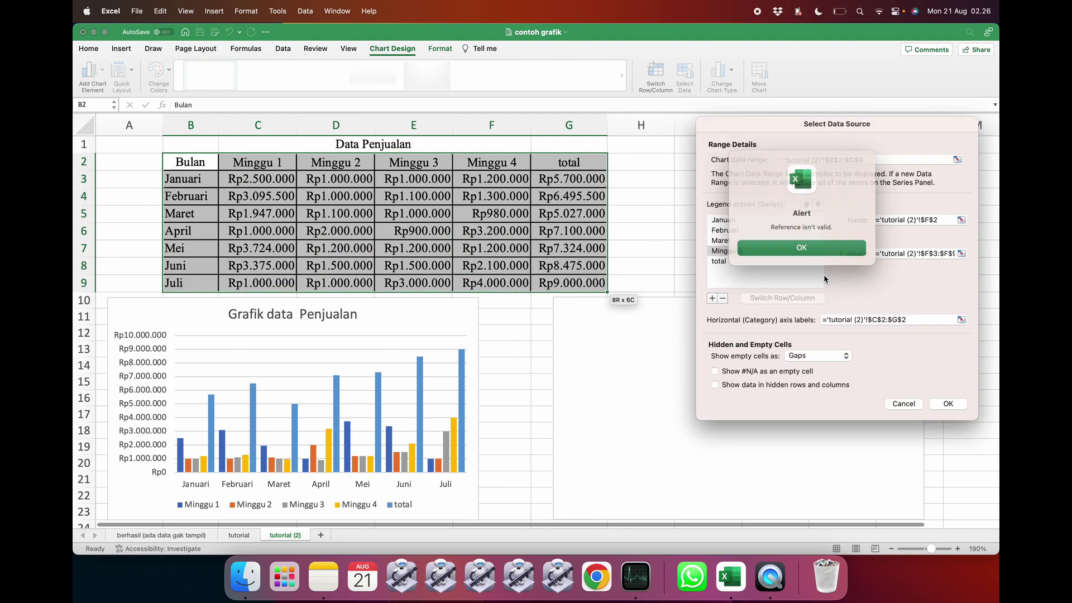
{"action": "left_click", "coordinate": [821, 247]}
{"action": "left_click", "coordinate": [899, 221]}
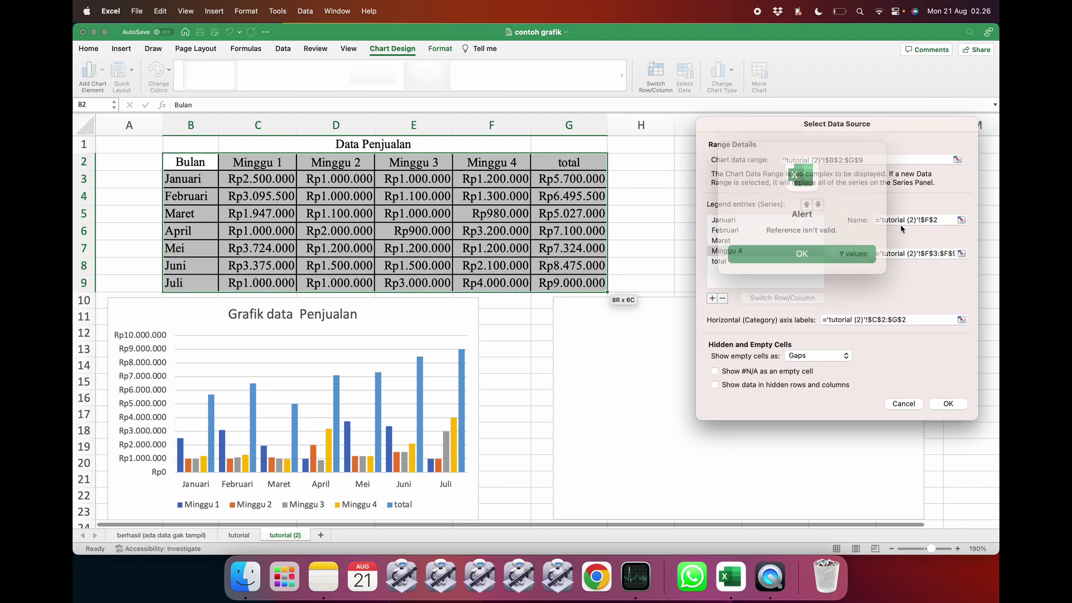
{"action": "left_click", "coordinate": [834, 246]}
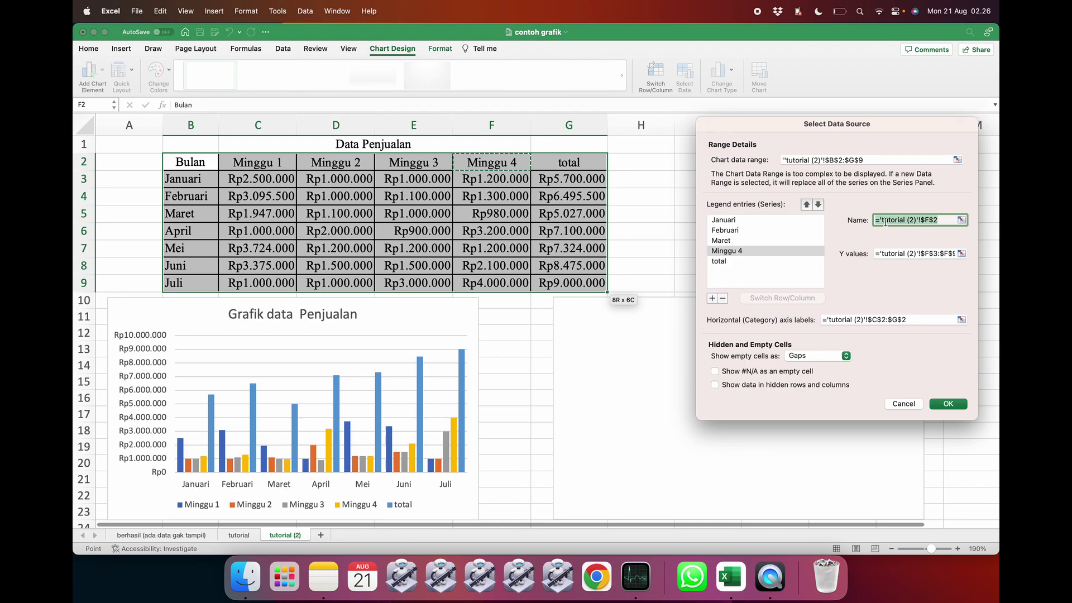
- Replace the Minggu 4 series' name reference with cell B6 (April) and set its Y values to C6:G6
{"action": "type", "text": "="}
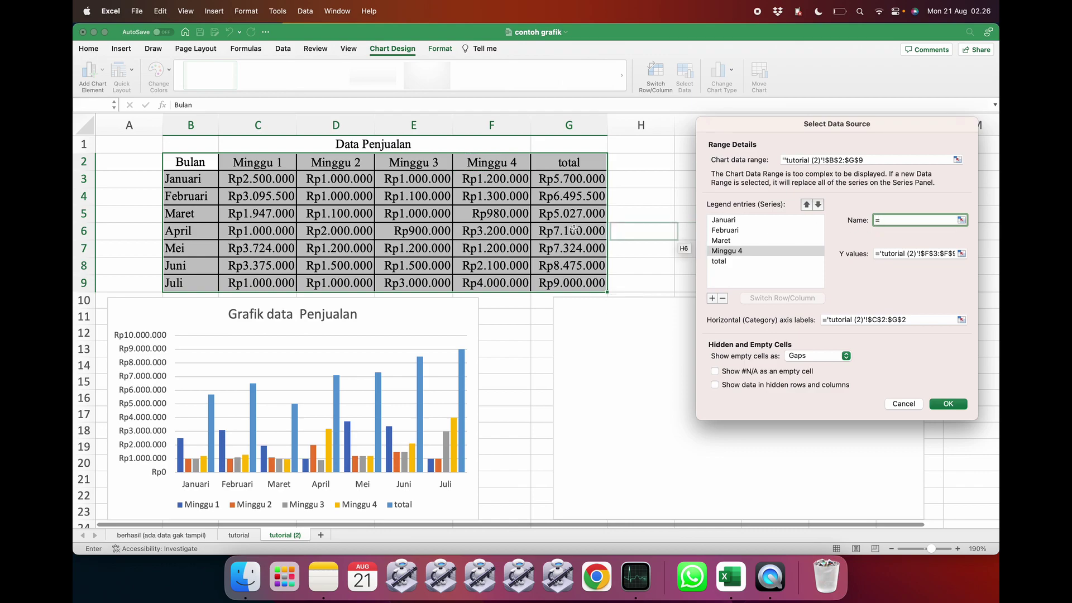
{"action": "left_click", "coordinate": [186, 230]}
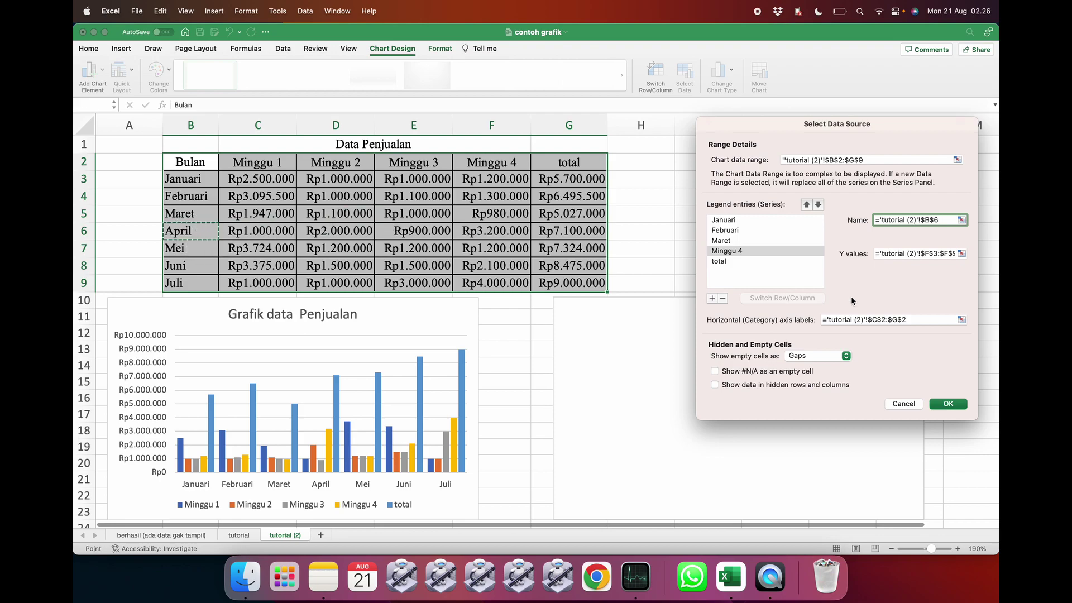
{"action": "left_click", "coordinate": [889, 253]}
{"action": "type", "text": "="}
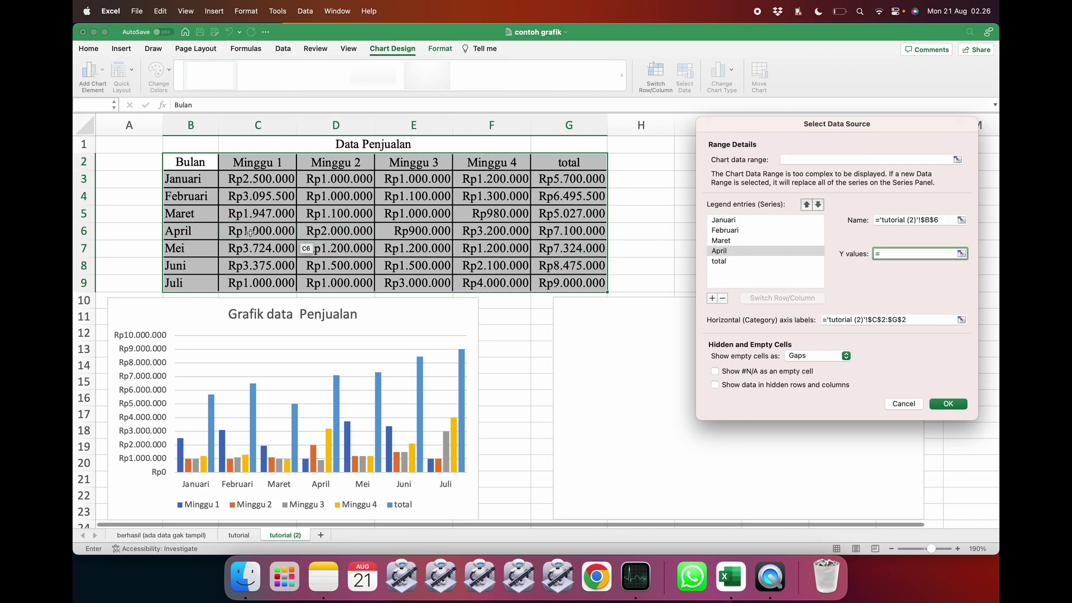
{"action": "left_click_drag", "start_coordinate": [231, 233], "coordinate": [546, 229]}
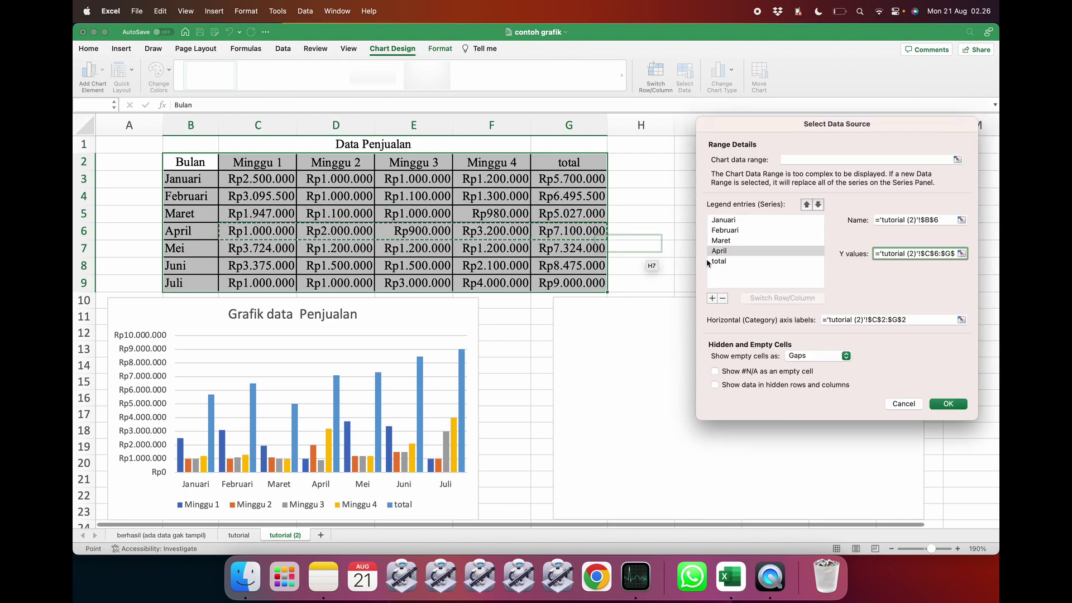
- Re-enter C2:G2 as the horizontal axis labels for the April series
{"action": "left_click", "coordinate": [847, 321]}
{"action": "key", "text": "super+a"}
{"action": "type", "text": "="}
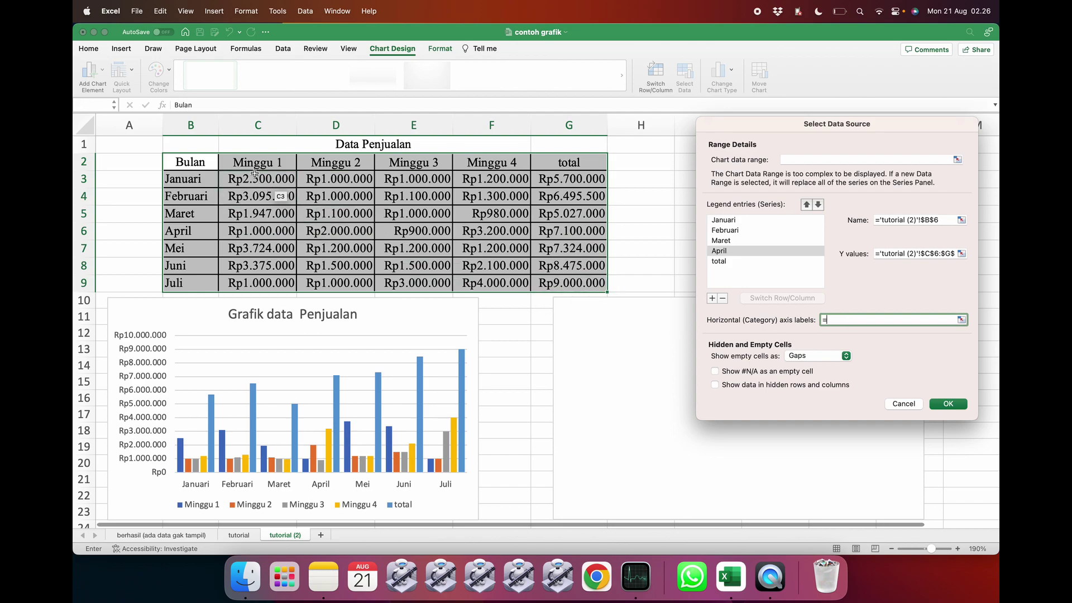
{"action": "left_click_drag", "start_coordinate": [257, 162], "coordinate": [577, 163]}
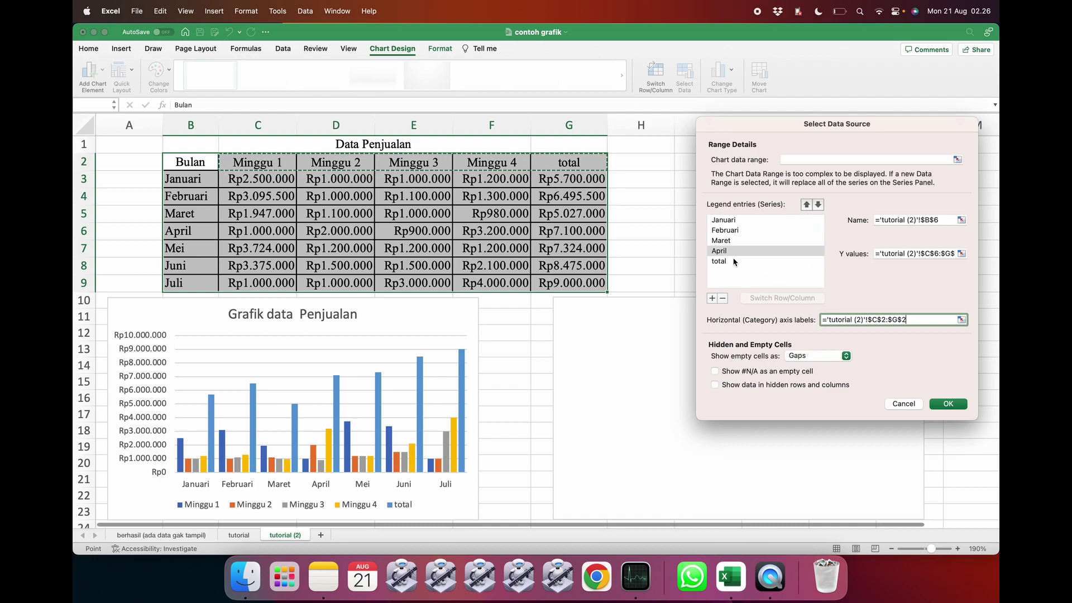
- Select the total series and try to set the chart data range to B2:G9 again
{"action": "left_click", "coordinate": [734, 261]}
{"action": "left_click", "coordinate": [816, 160]}
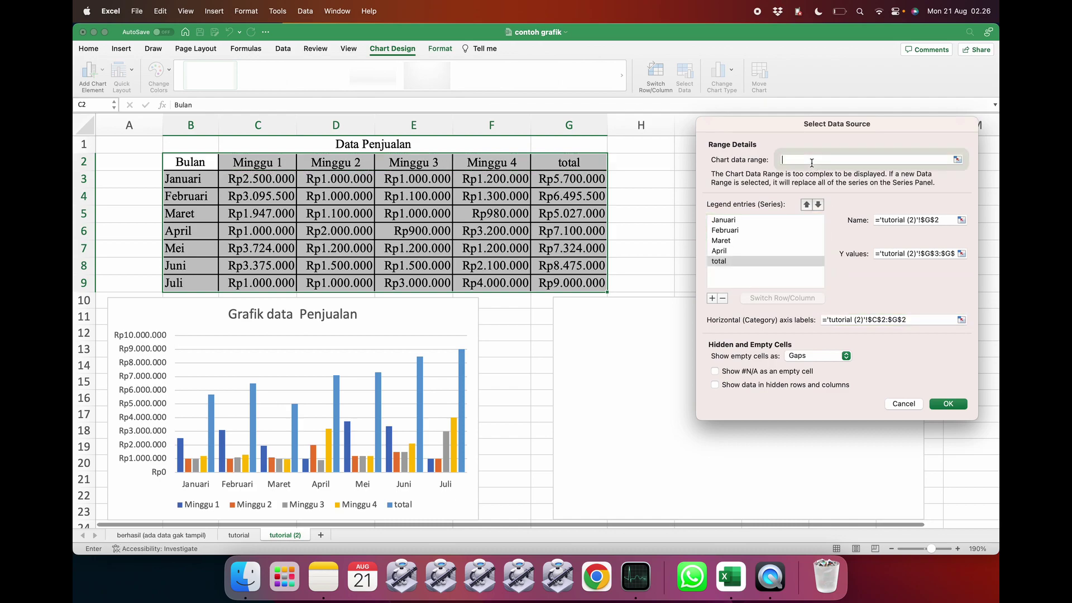
{"action": "left_click_drag", "start_coordinate": [193, 162], "coordinate": [604, 289]}
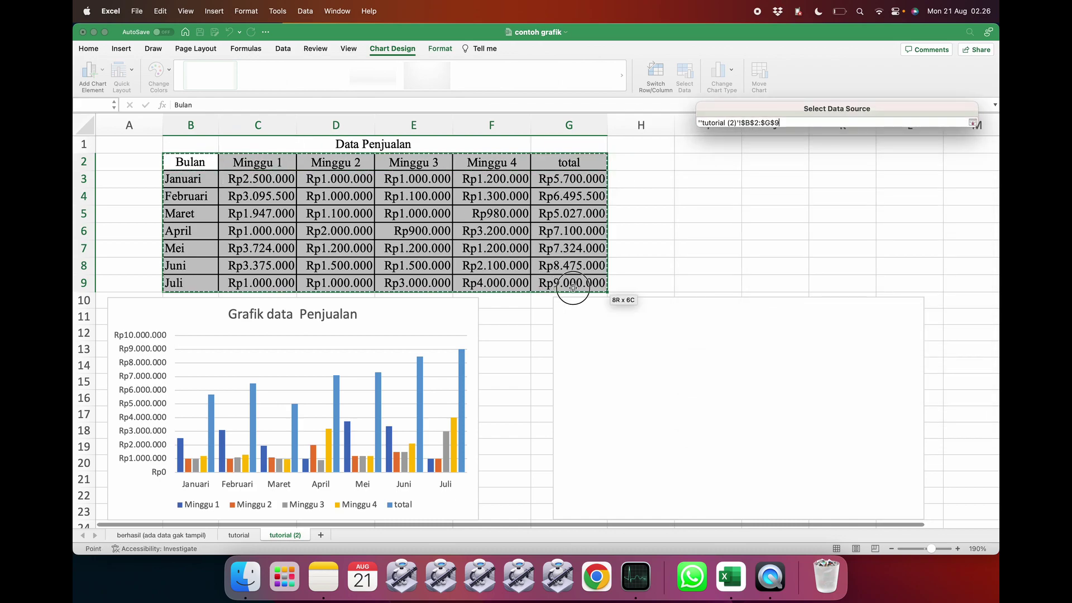
{"action": "left_click", "coordinate": [843, 245]}
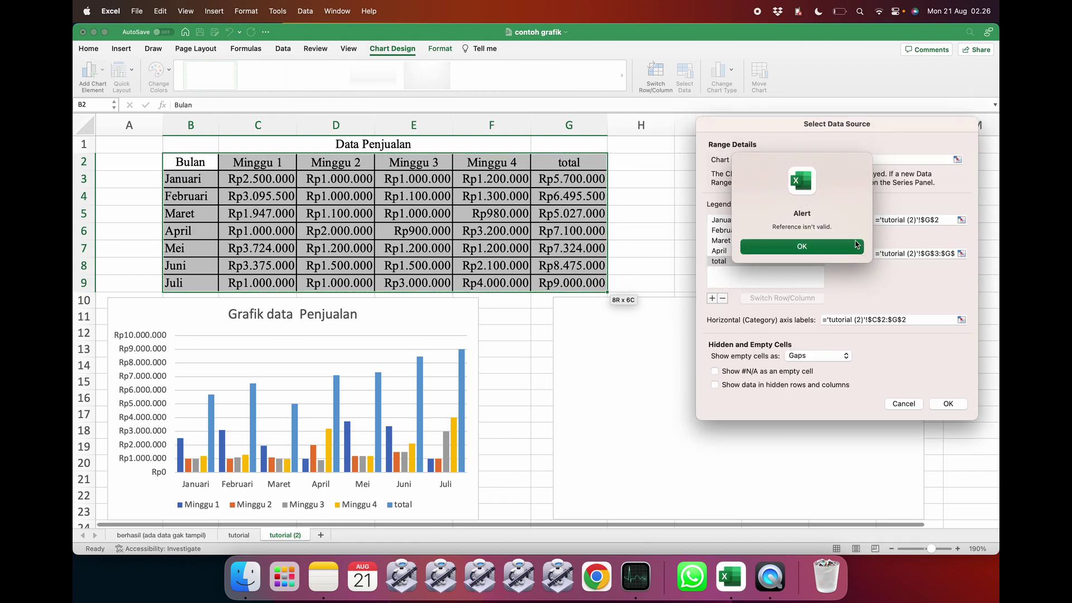
{"action": "left_click", "coordinate": [892, 222]}
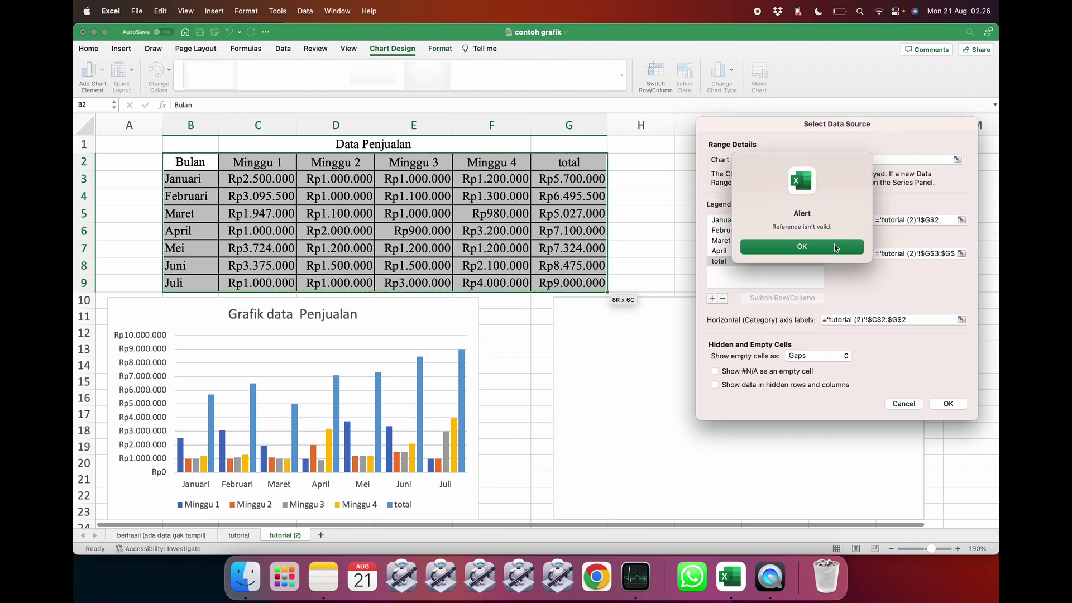
{"action": "left_click", "coordinate": [837, 246]}
- Replace the total series' name reference with cell B7 (Mei) and set its Y values to C7:G7
{"action": "left_click", "coordinate": [902, 218]}
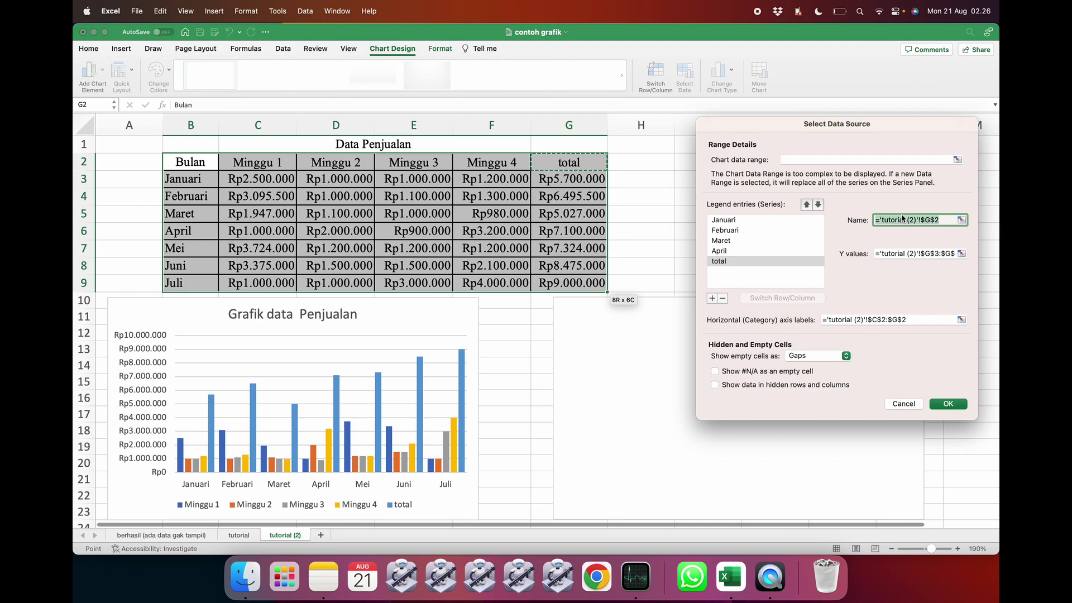
{"action": "type", "text": "="}
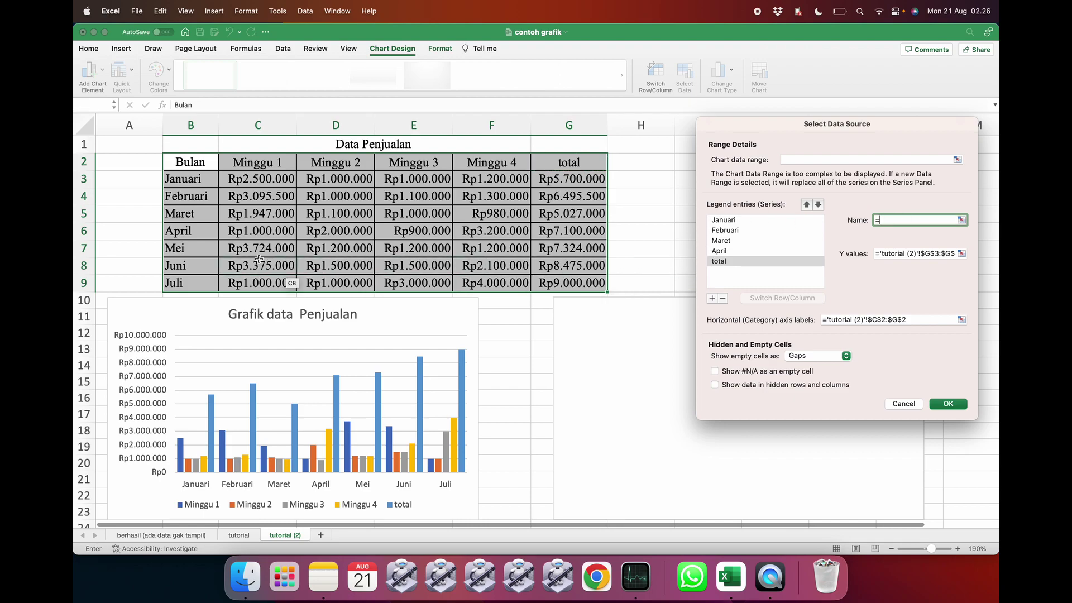
{"action": "left_click", "coordinate": [190, 249]}
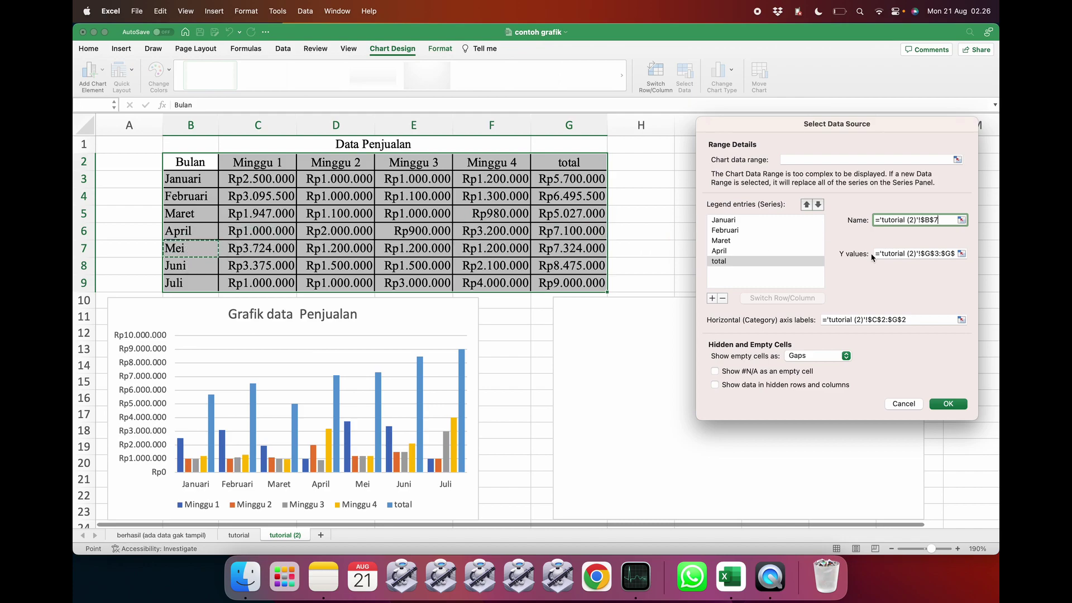
{"action": "key", "text": "Tab"}
{"action": "type", "text": "="}
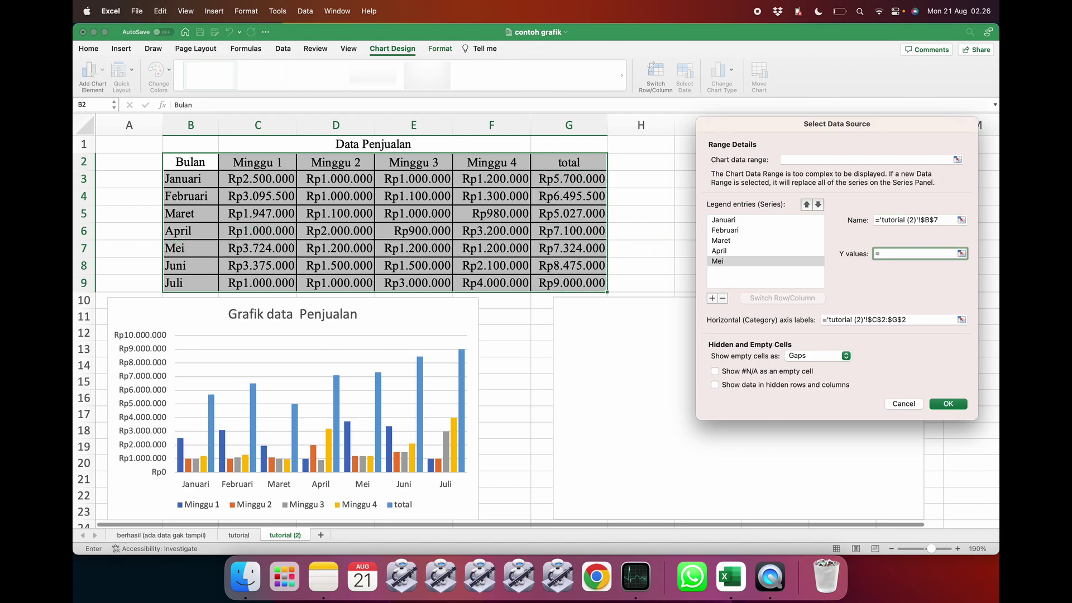
{"action": "left_click_drag", "start_coordinate": [244, 249], "coordinate": [561, 246]}
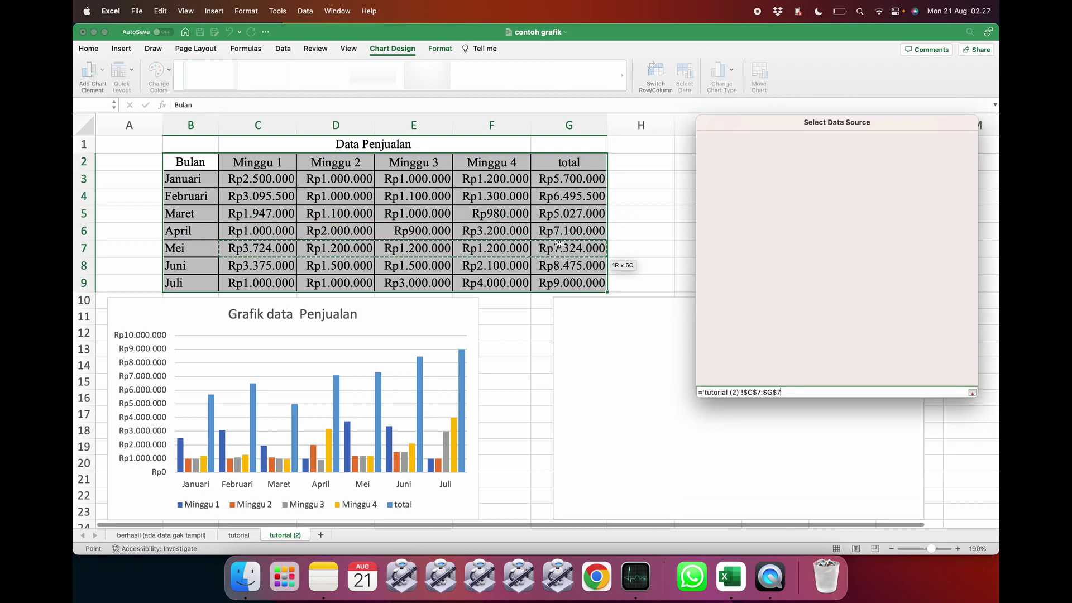
- Re-enter C2:G2 as the horizontal axis labels for the Mei series
{"action": "left_click", "coordinate": [841, 318]}
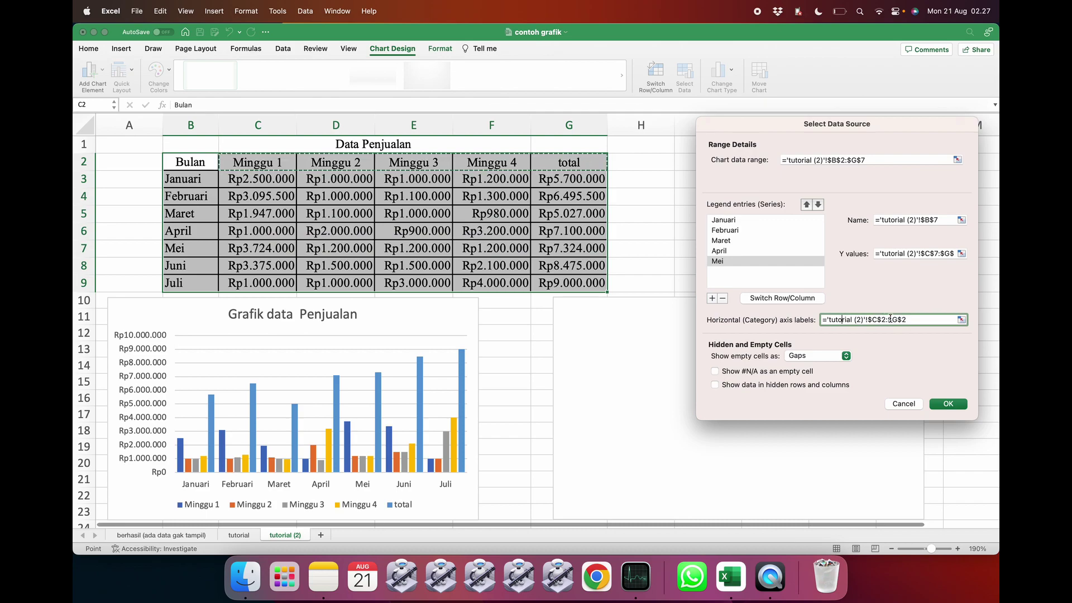
{"action": "key", "text": "super+a"}
{"action": "type", "text": "="}
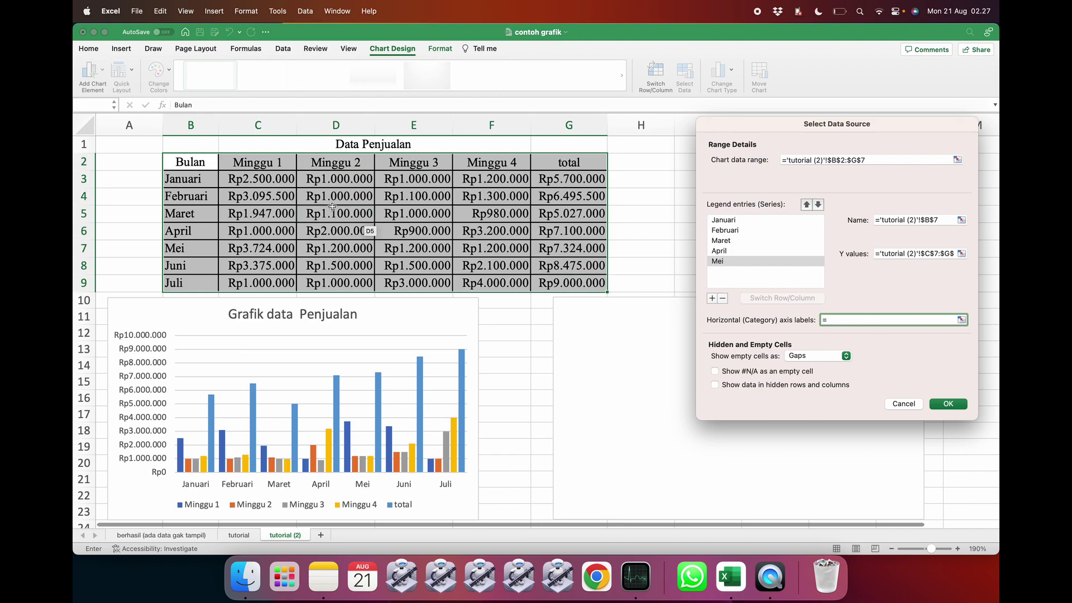
{"action": "left_click_drag", "start_coordinate": [243, 164], "coordinate": [555, 163]}
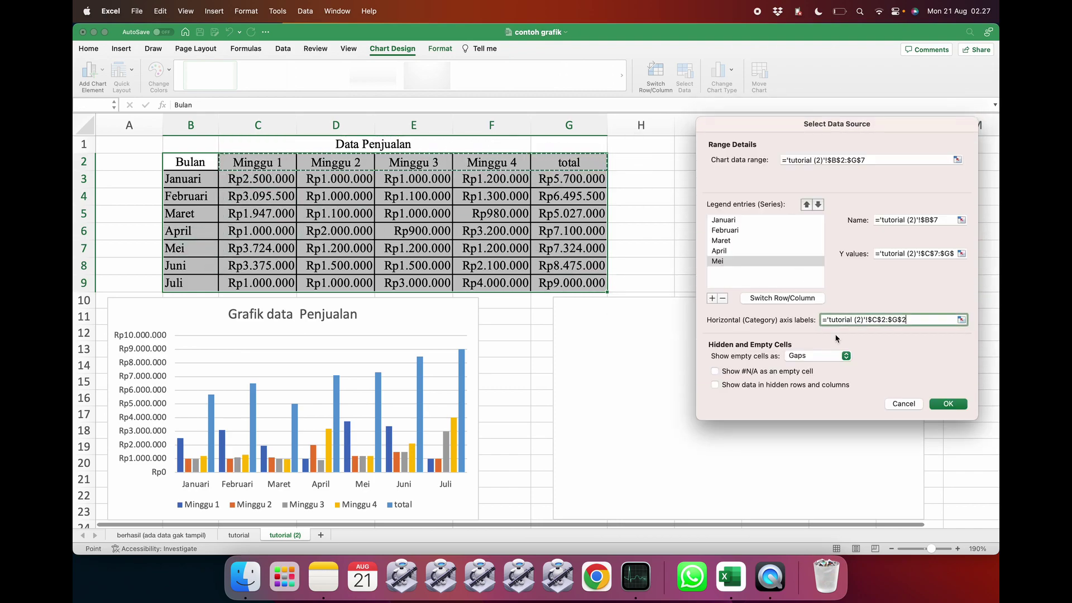
- Add a sixth series to the second chart and try to set the chart data range to B2:G9
{"action": "left_click", "coordinate": [748, 282]}
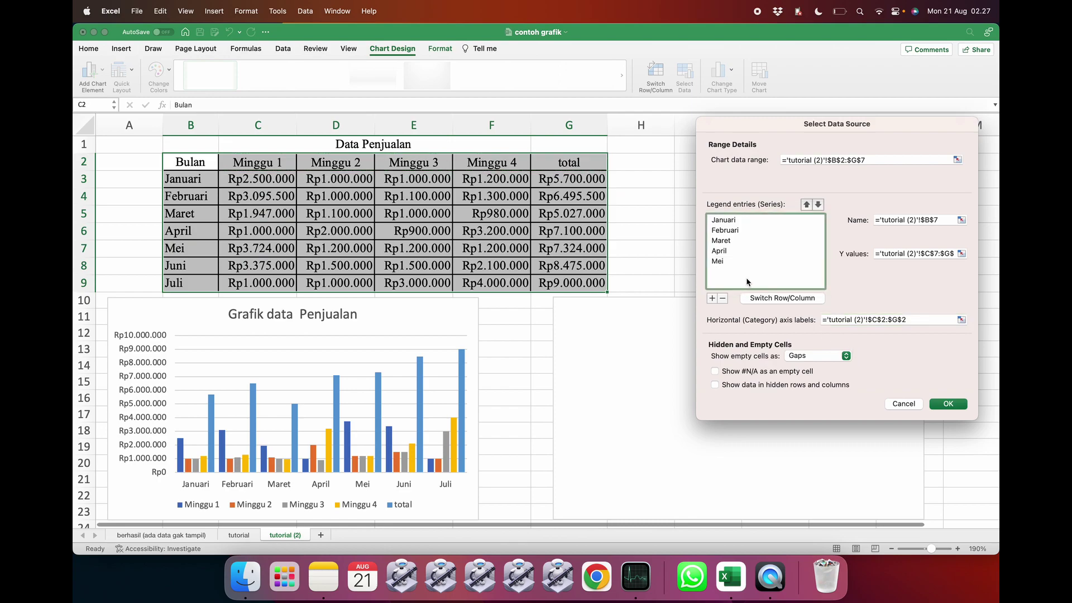
{"action": "left_click", "coordinate": [712, 298]}
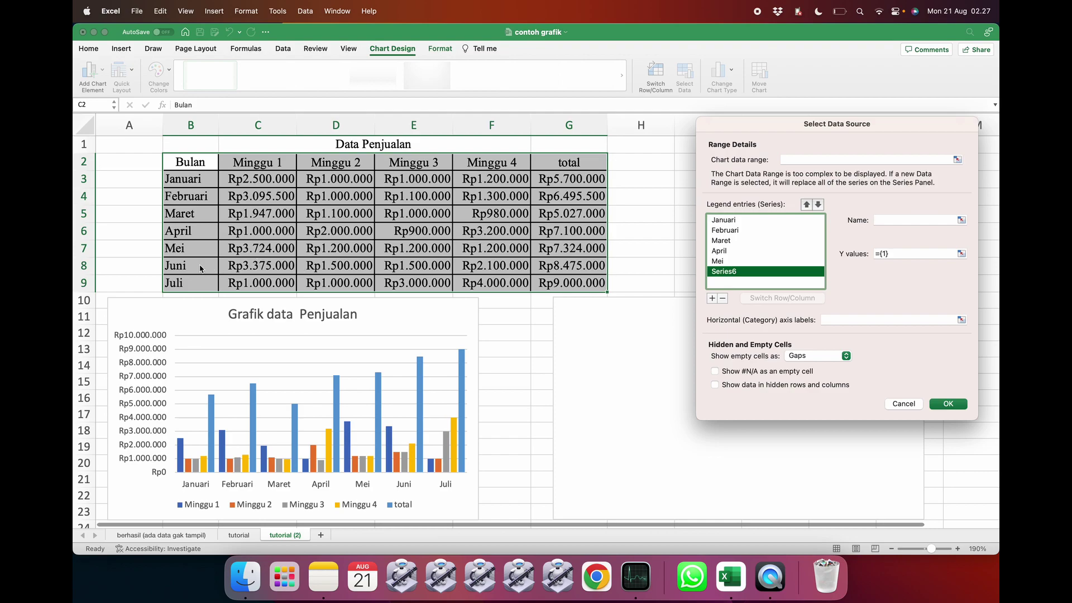
{"action": "left_click", "coordinate": [795, 161]}
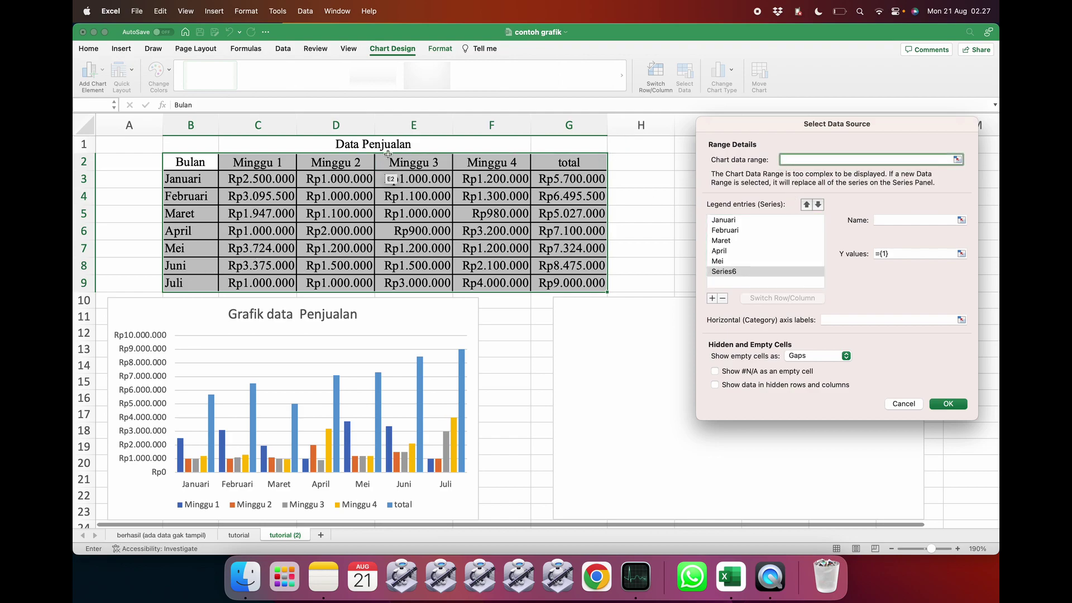
{"action": "left_click_drag", "start_coordinate": [190, 162], "coordinate": [559, 286]}
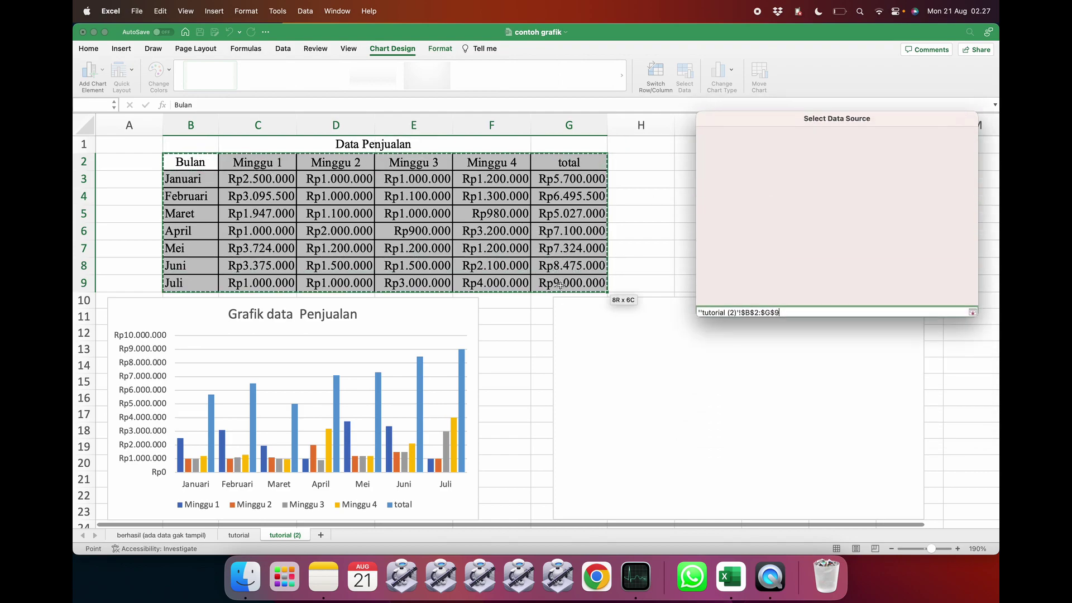
{"action": "left_click", "coordinate": [797, 252]}
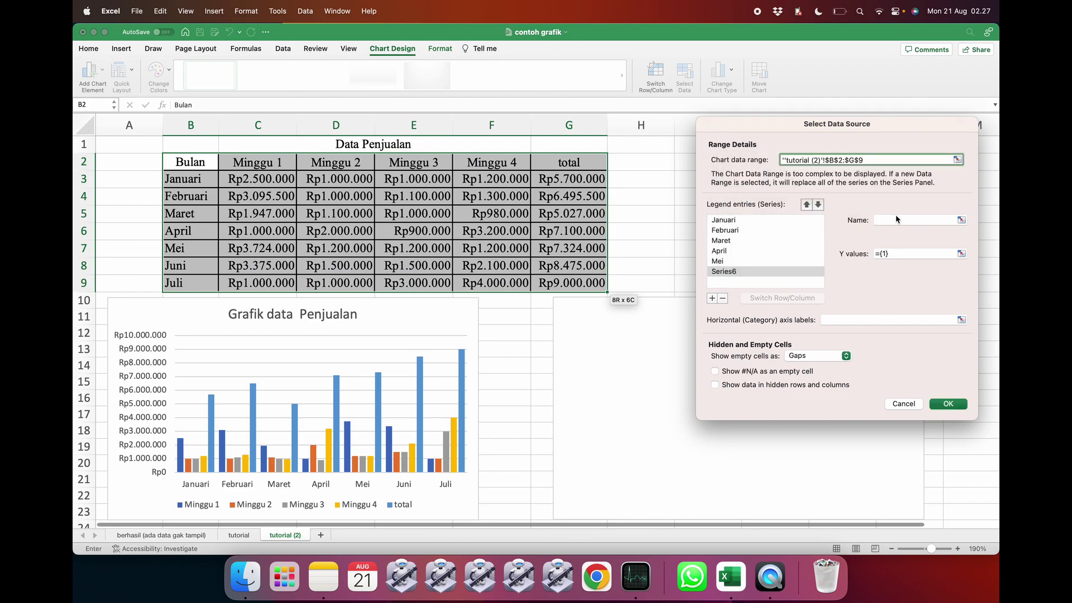
{"action": "left_click", "coordinate": [897, 219]}
{"action": "left_click", "coordinate": [815, 244]}
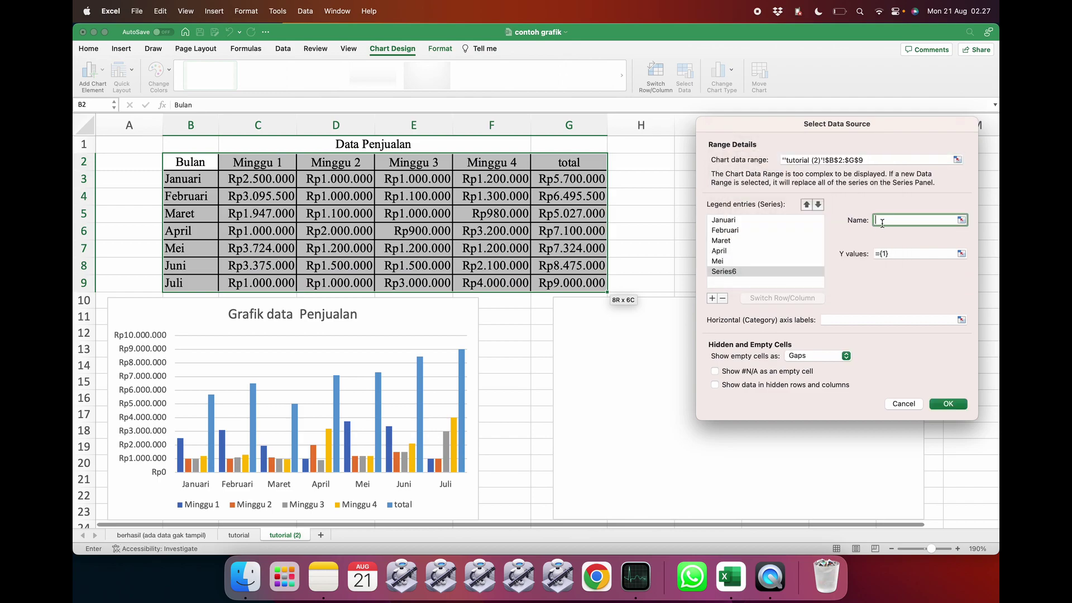
- Set the new sixth series' Y values to C8:G8 and its name reference to cell B8 (Juni)
{"action": "left_click", "coordinate": [262, 265]}
{"action": "left_click_drag", "start_coordinate": [376, 265], "coordinate": [569, 265]}
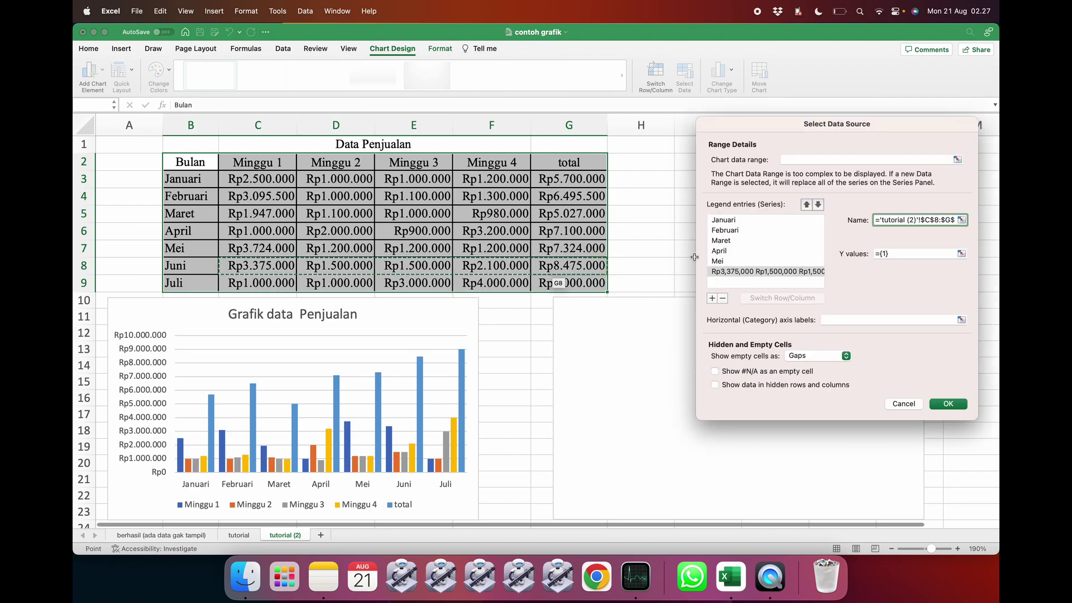
{"action": "left_click", "coordinate": [900, 254]}
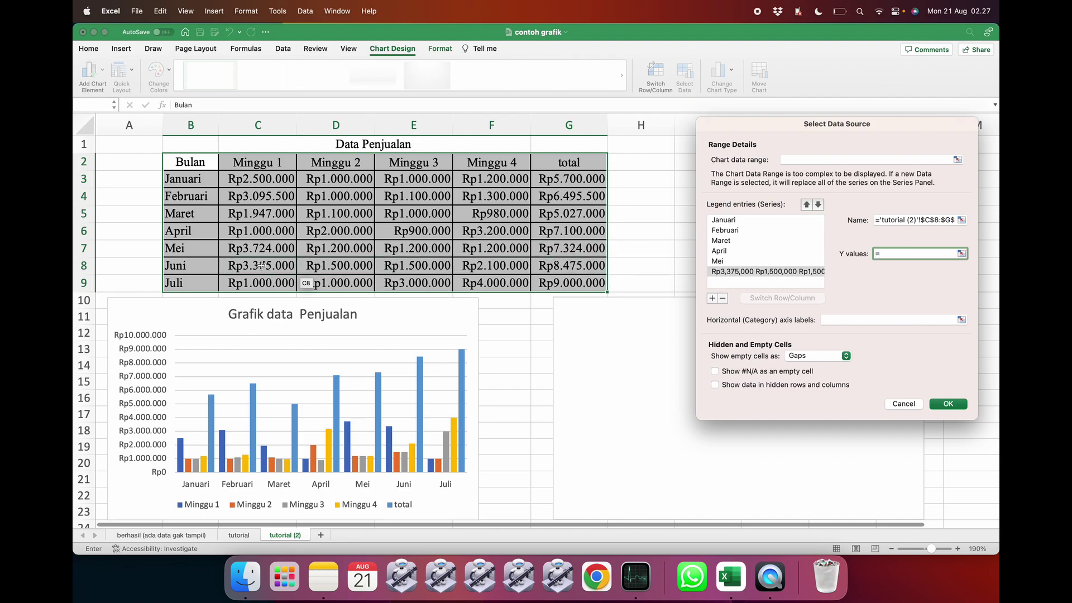
{"action": "left_click_drag", "start_coordinate": [261, 265], "coordinate": [542, 268]}
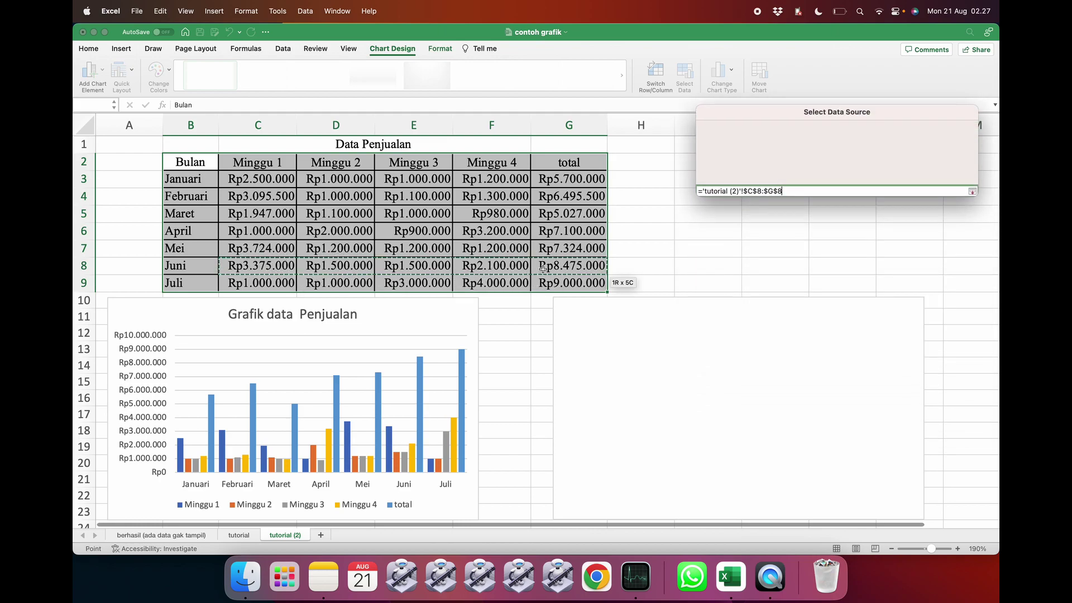
{"action": "triple_click", "coordinate": [920, 221]}
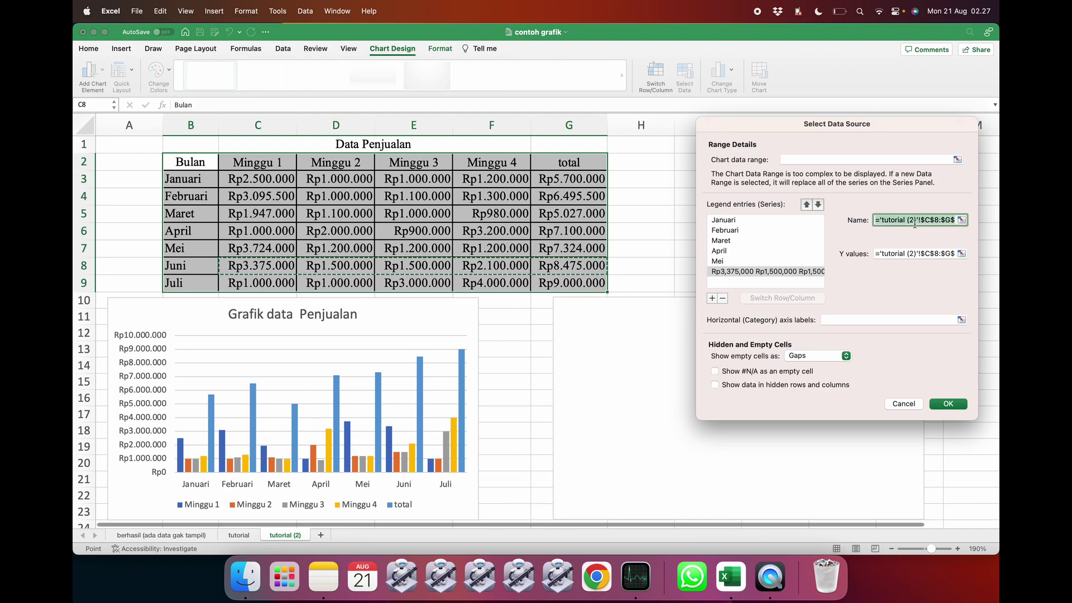
{"action": "type", "text": "="}
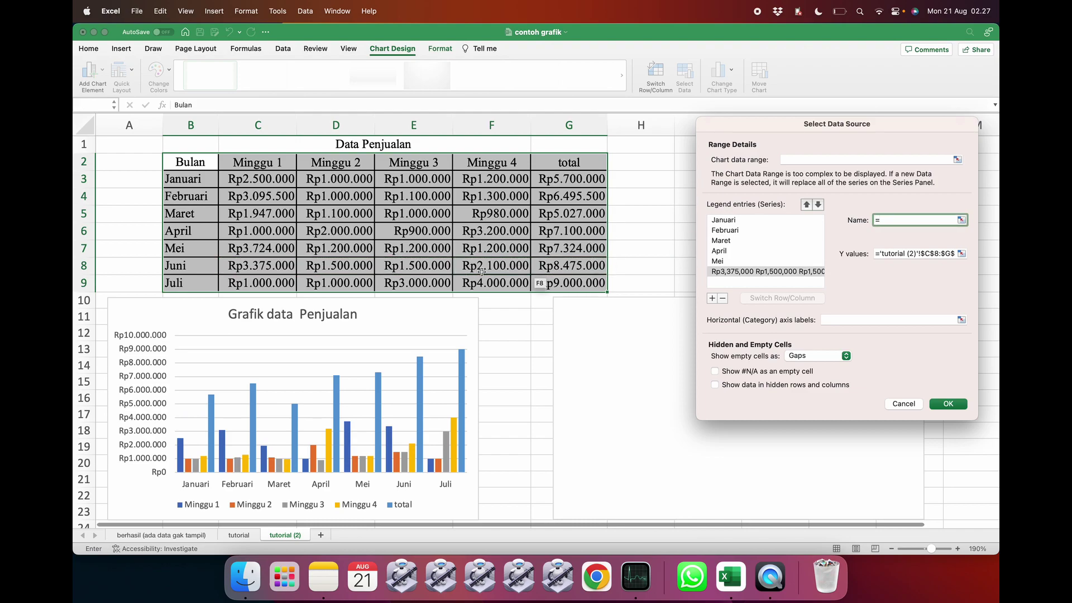
{"action": "left_click", "coordinate": [195, 264]}
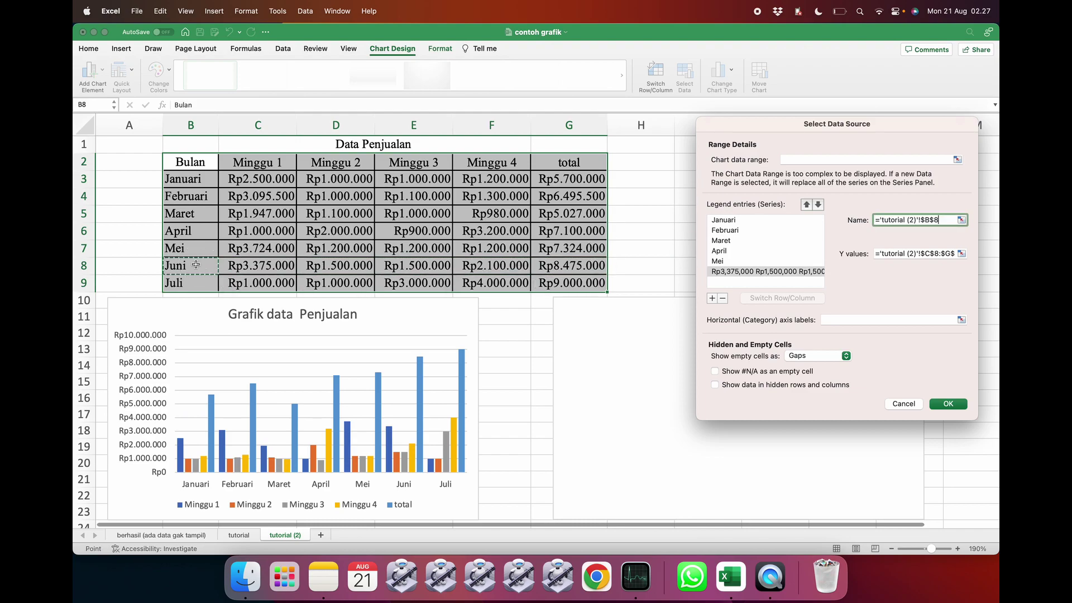
- Enter C2:G2 as the horizontal axis labels for the Juni series
{"action": "left_click", "coordinate": [830, 320]}
{"action": "type", "text": "="}
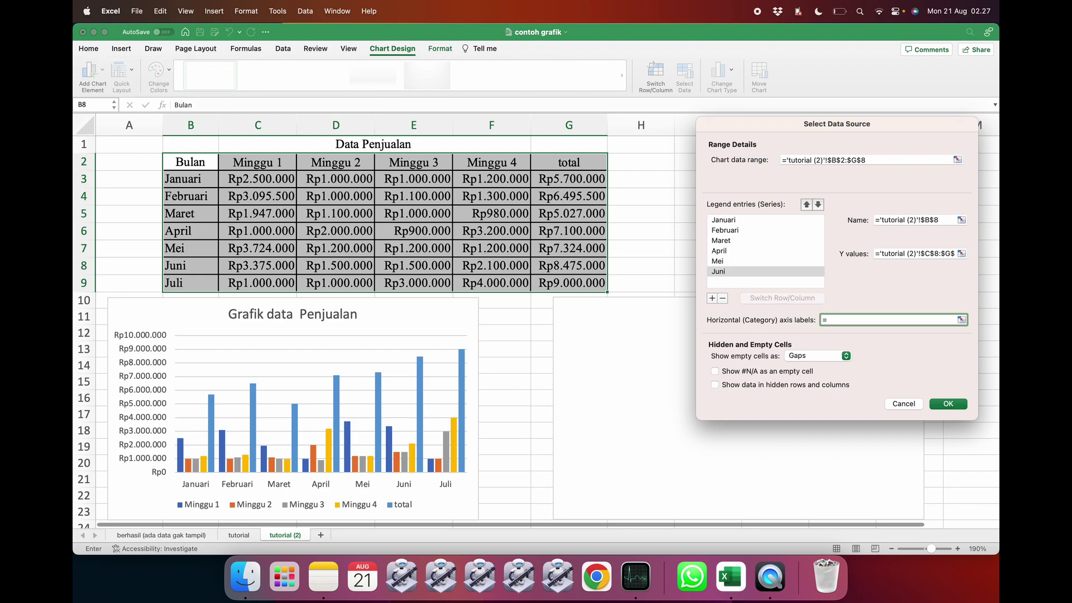
{"action": "left_click_drag", "start_coordinate": [257, 162], "coordinate": [567, 156]}
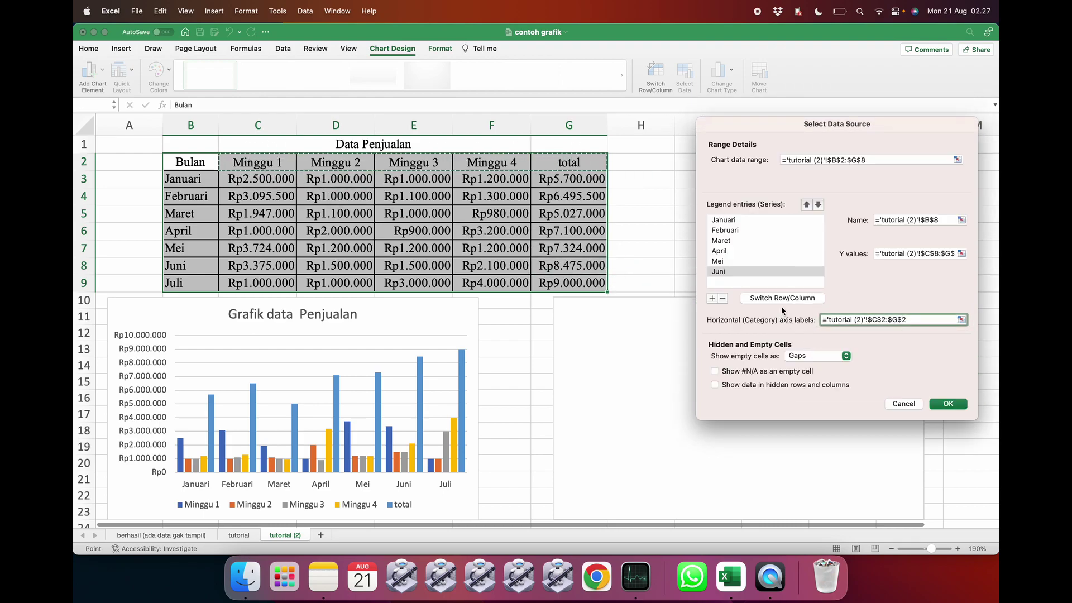
- Add a seventh series to the second chart and try again to set the chart data range to B2:G9
{"action": "left_click", "coordinate": [712, 299]}
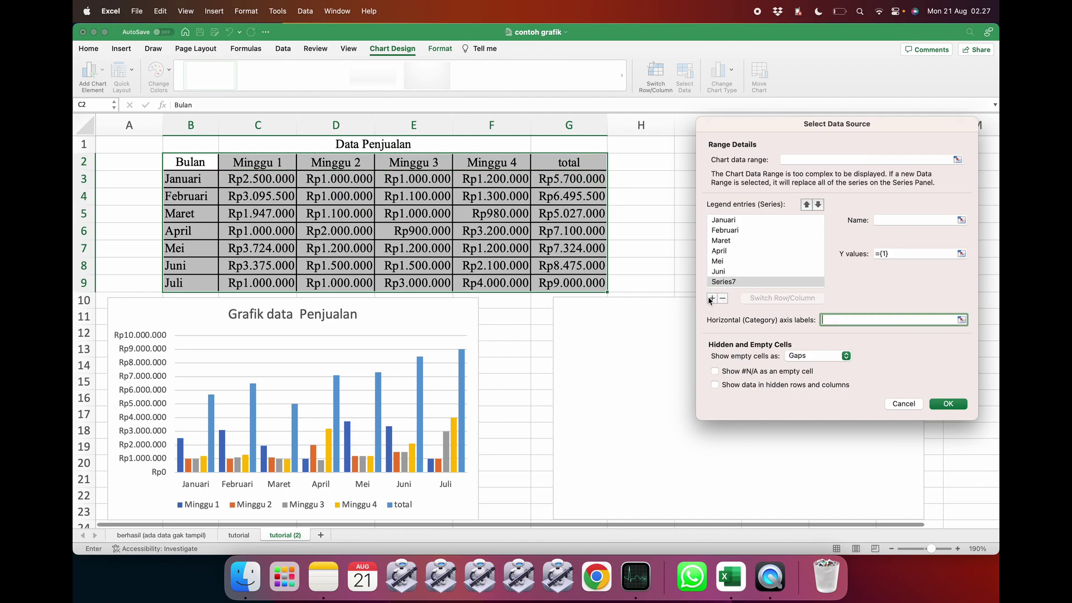
{"action": "left_click", "coordinate": [818, 160]}
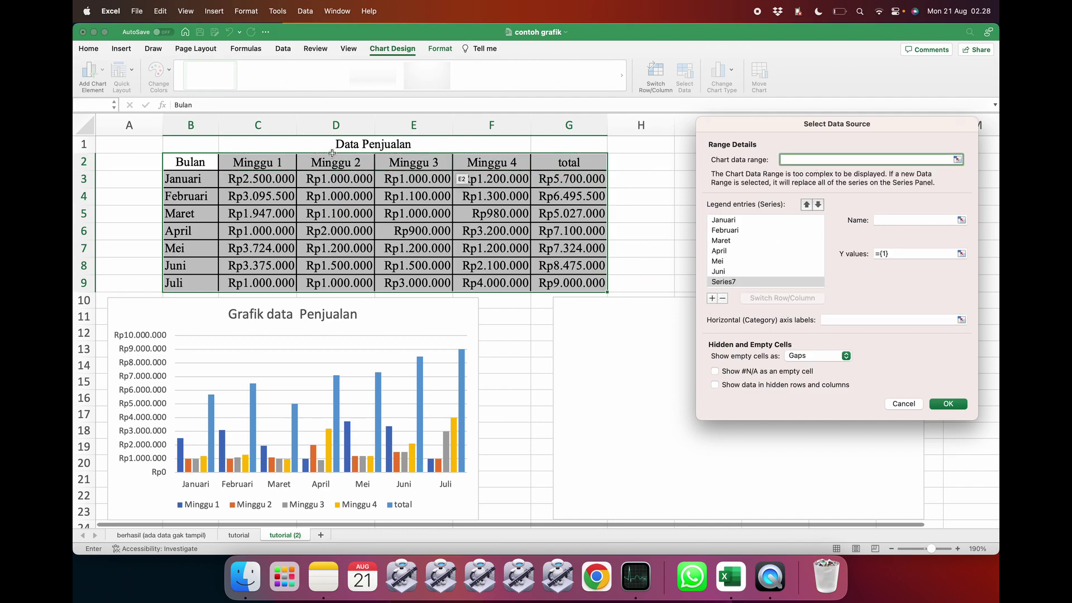
{"action": "left_click", "coordinate": [189, 163]}
{"action": "left_click_drag", "start_coordinate": [537, 248], "coordinate": [604, 288]}
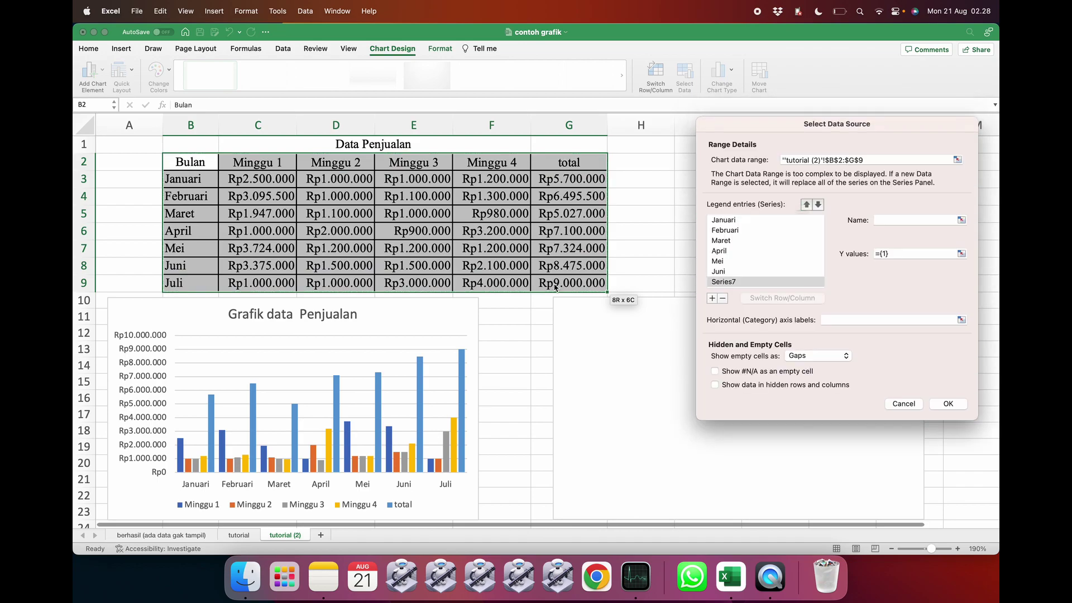
{"action": "left_click", "coordinate": [823, 248]}
{"action": "left_click", "coordinate": [882, 224]}
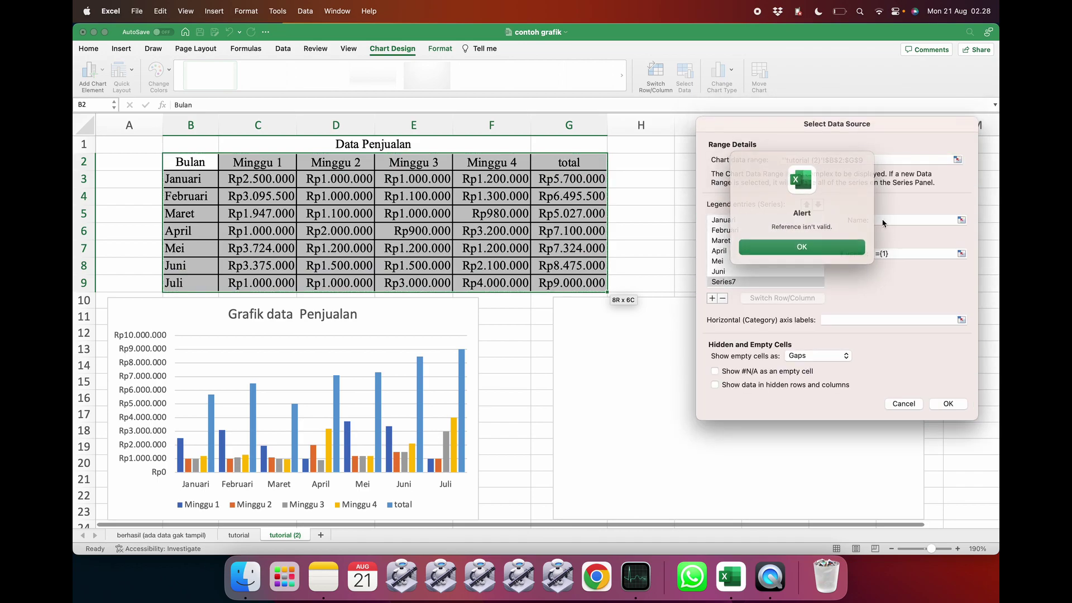
{"action": "left_click", "coordinate": [837, 246]}
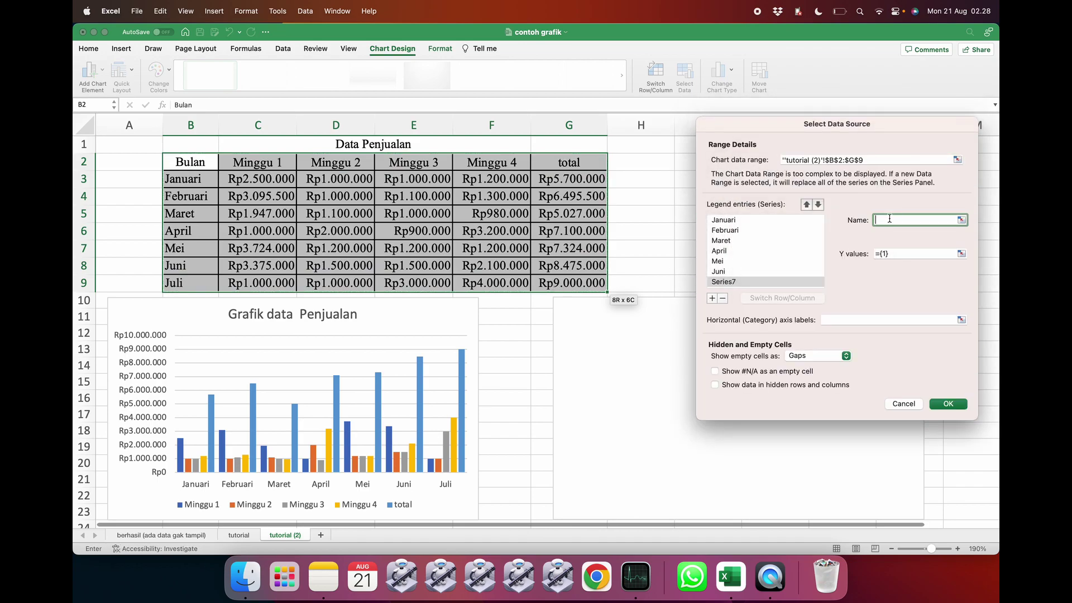
- Set the seventh series' name reference to cell B9 (Juli) and its Y values to C9:G9
{"action": "type", "text": "="}
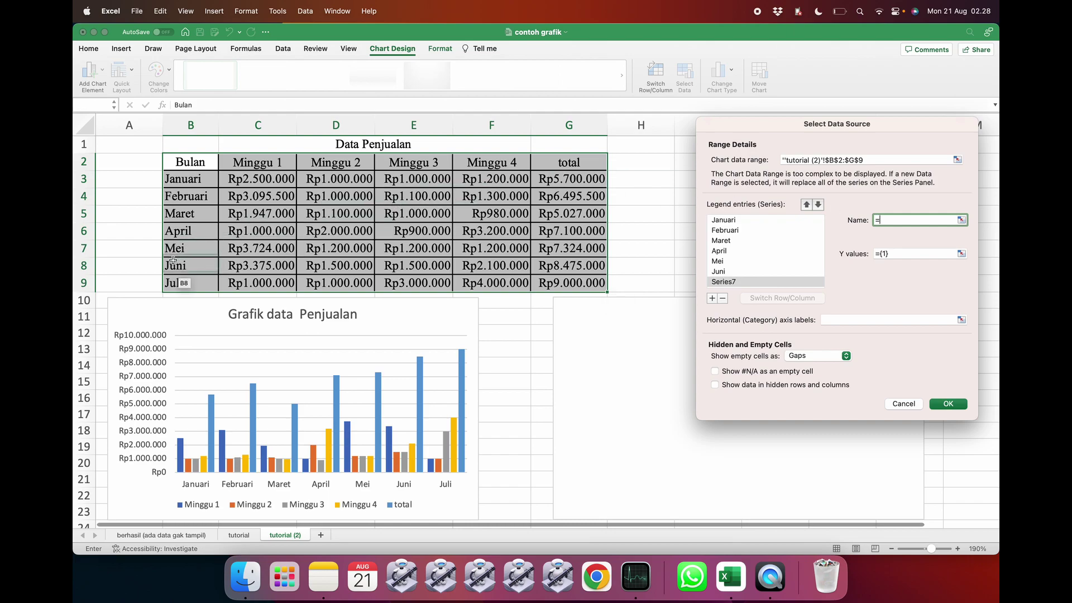
{"action": "left_click", "coordinate": [176, 281]}
{"action": "left_click", "coordinate": [885, 253]}
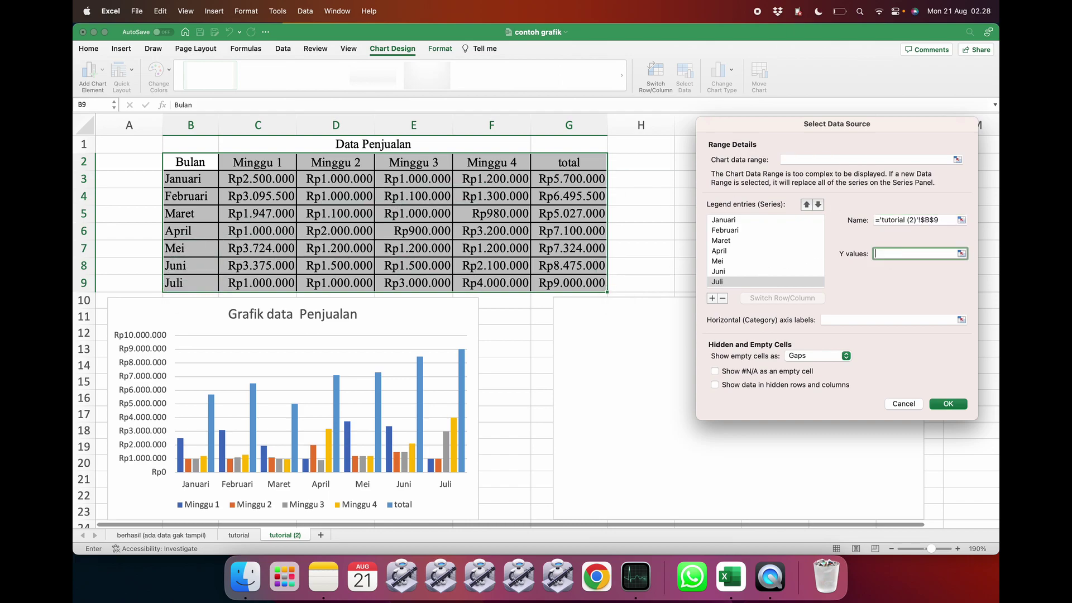
{"action": "left_click", "coordinate": [261, 282]}
{"action": "left_click_drag", "start_coordinate": [386, 283], "coordinate": [597, 285]}
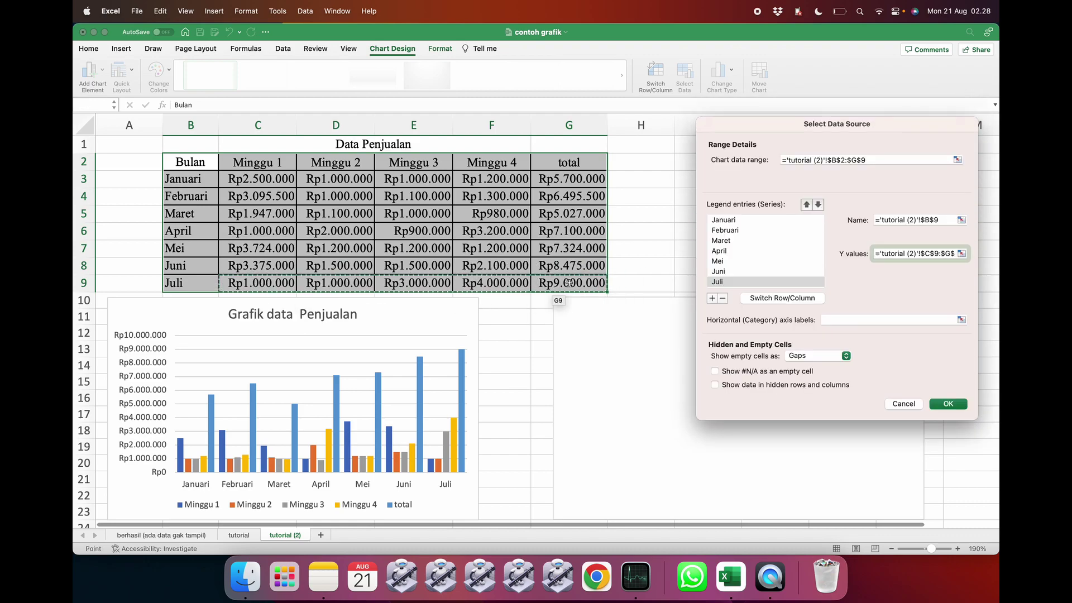
- Enter C2:G2 as the horizontal axis labels for the Juli series and apply the data source to the chart
{"action": "left_click", "coordinate": [834, 319]}
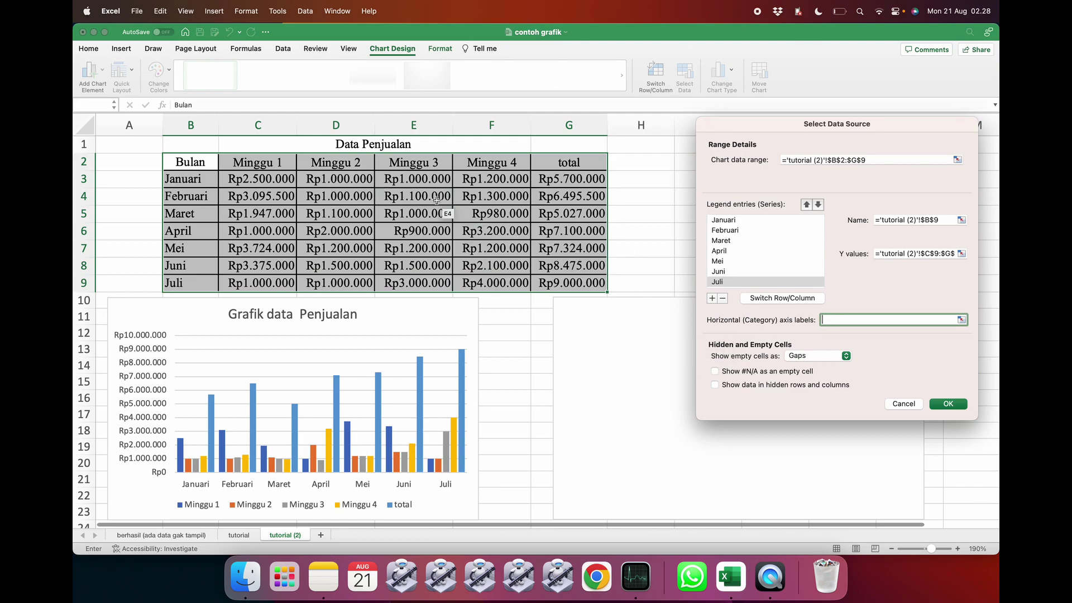
{"action": "left_click_drag", "start_coordinate": [253, 161], "coordinate": [548, 160]}
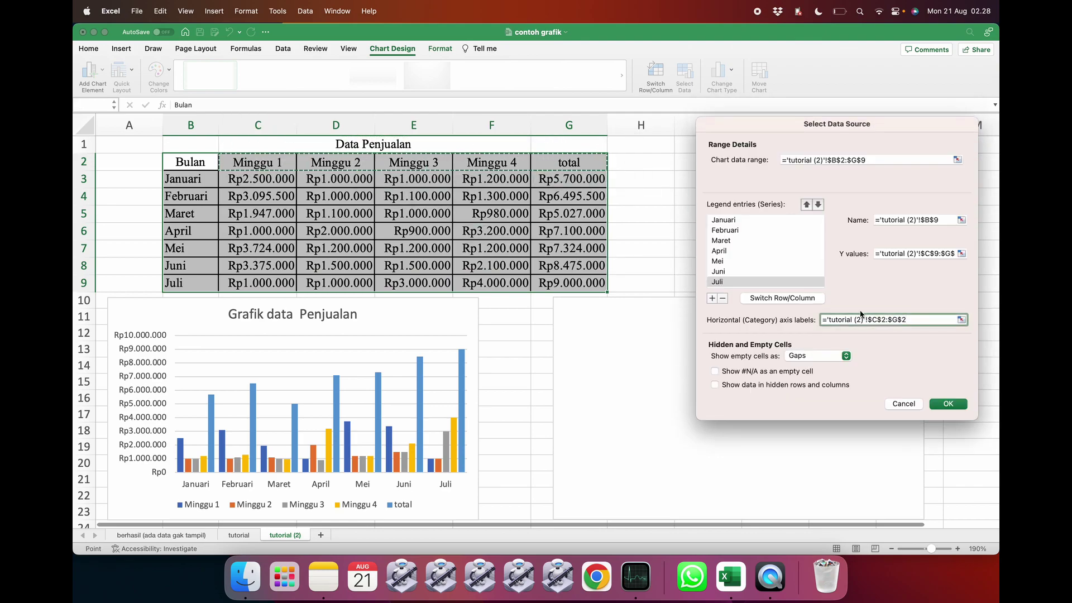
{"action": "left_click", "coordinate": [947, 403]}
- Check the example charts on the tutorial sheet and title the second chart on tutorial (2) "Grafik Data Penjualan"
{"action": "scroll", "coordinate": [759, 394], "scroll_direction": "down", "scroll_amount": 3}
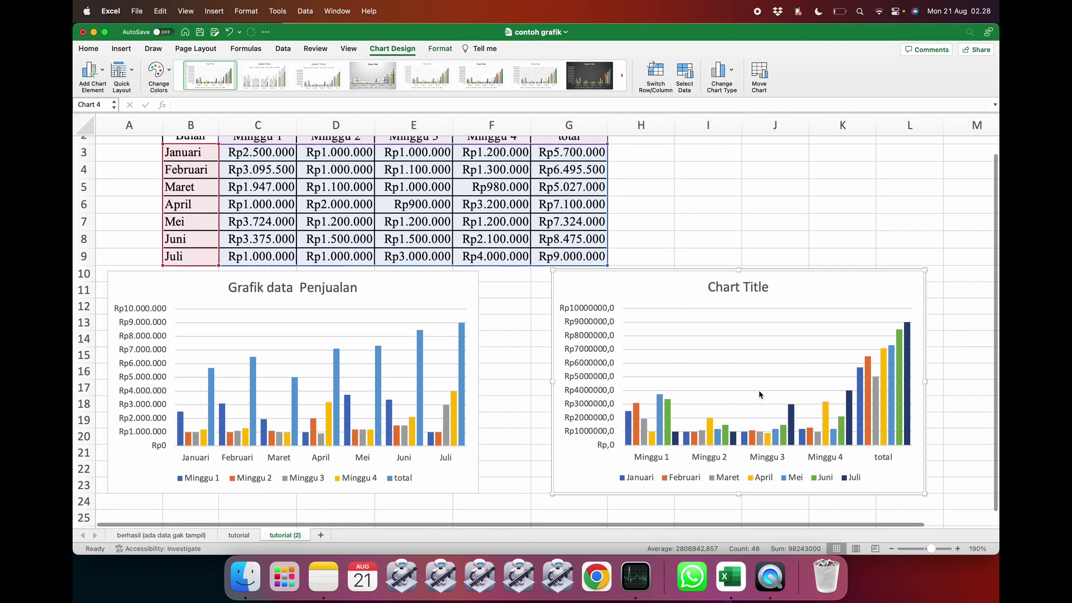
{"action": "scroll", "coordinate": [759, 393], "scroll_direction": "right", "scroll_amount": 1}
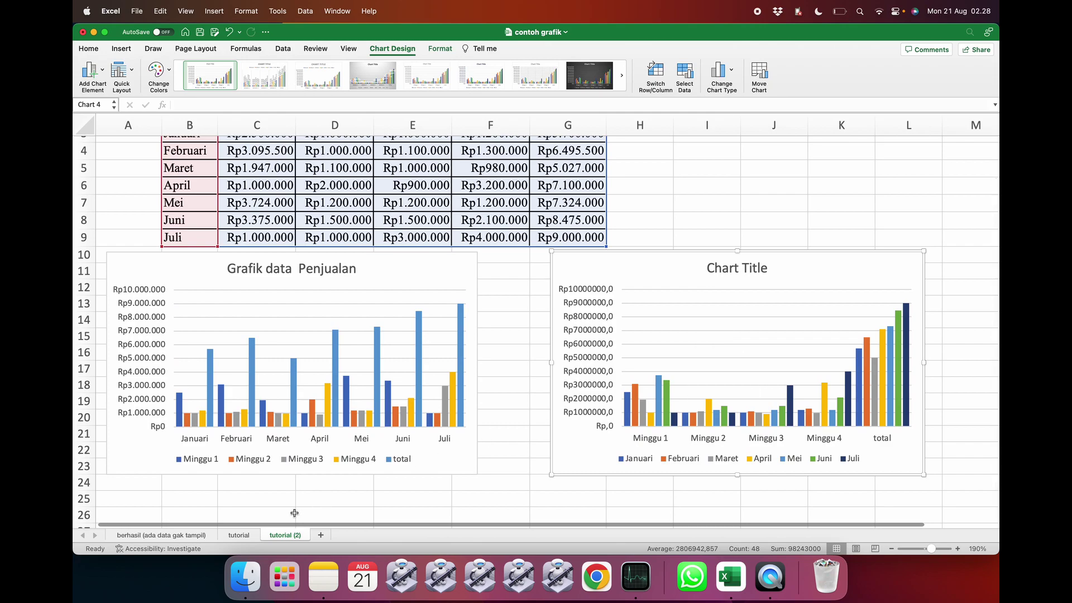
{"action": "left_click", "coordinate": [240, 534]}
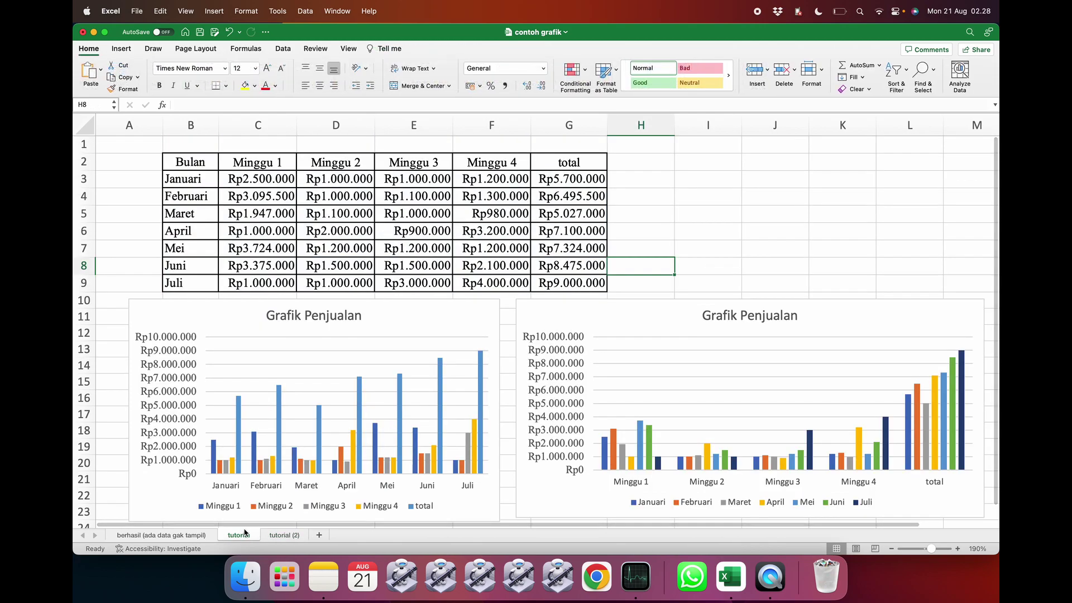
{"action": "left_click", "coordinate": [285, 535]}
{"action": "left_click", "coordinate": [734, 267]}
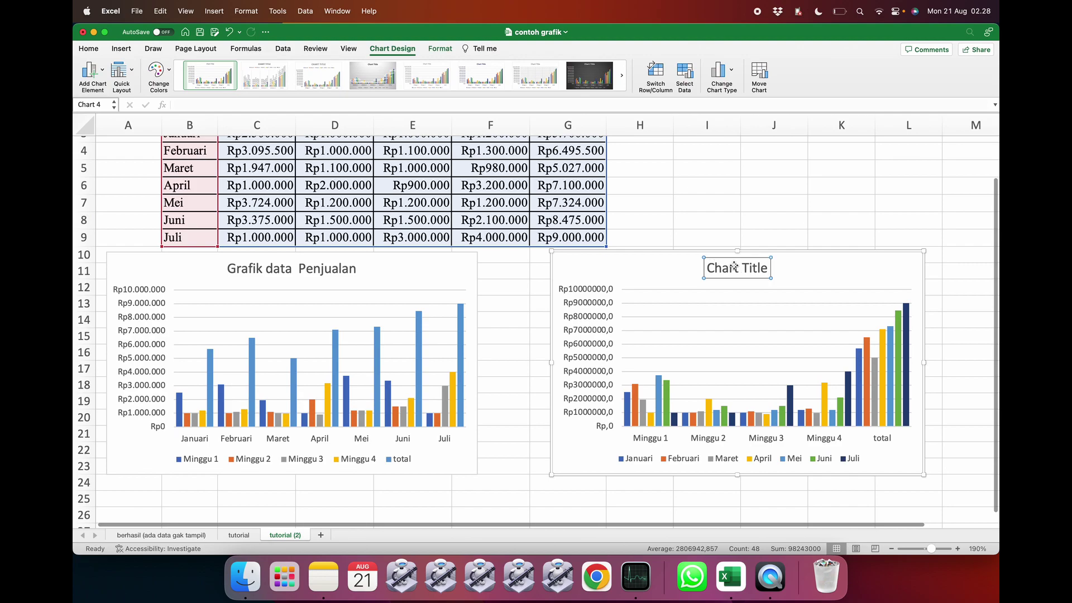
{"action": "double_click", "coordinate": [743, 270]}
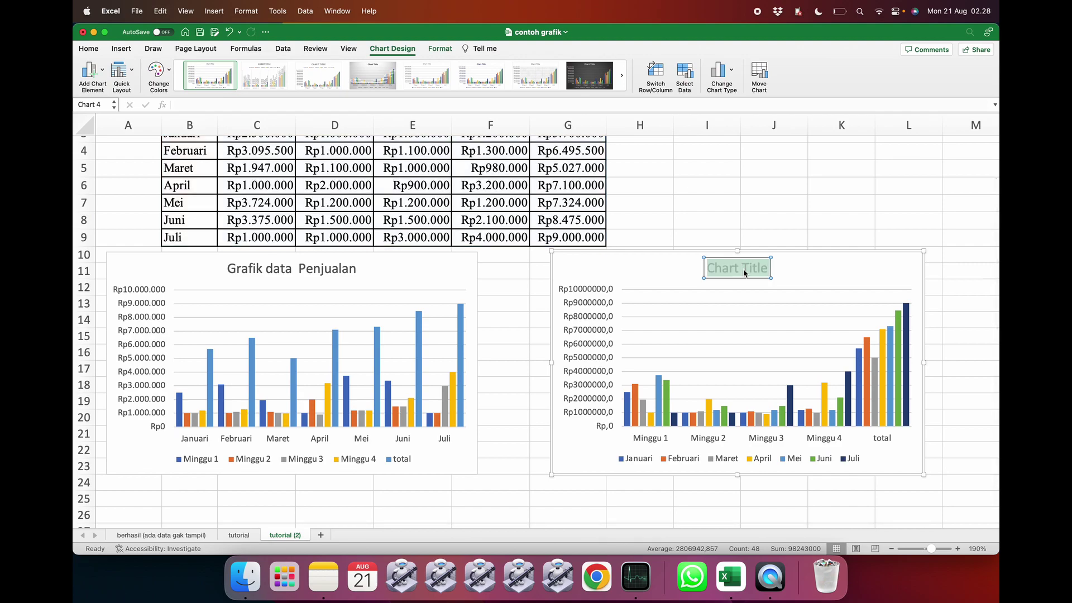
{"action": "type", "text": "Grafik"}
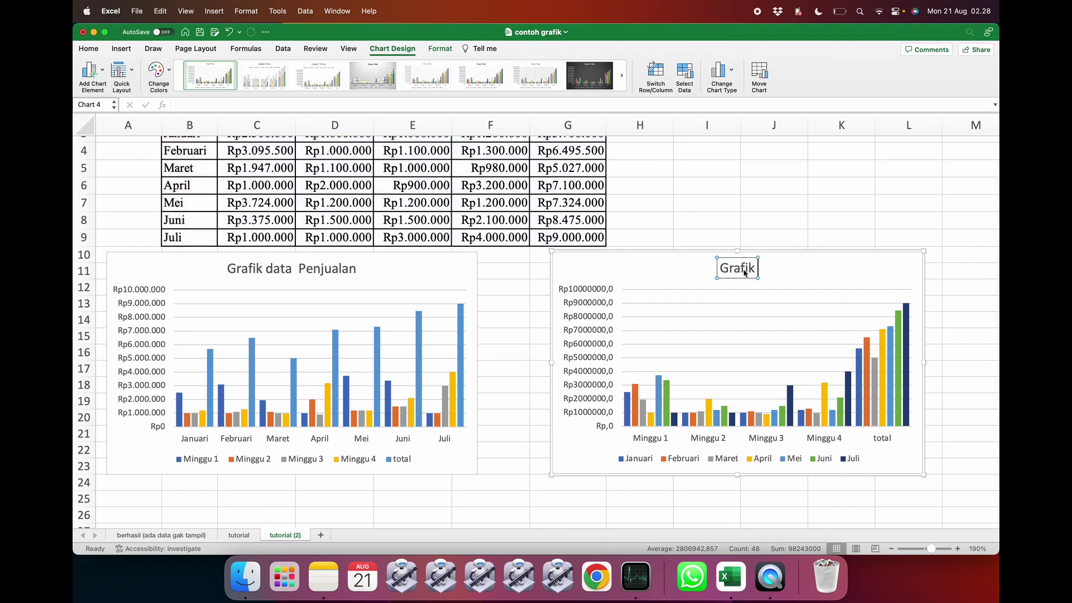
{"action": "type", "text": " Data Pe"}
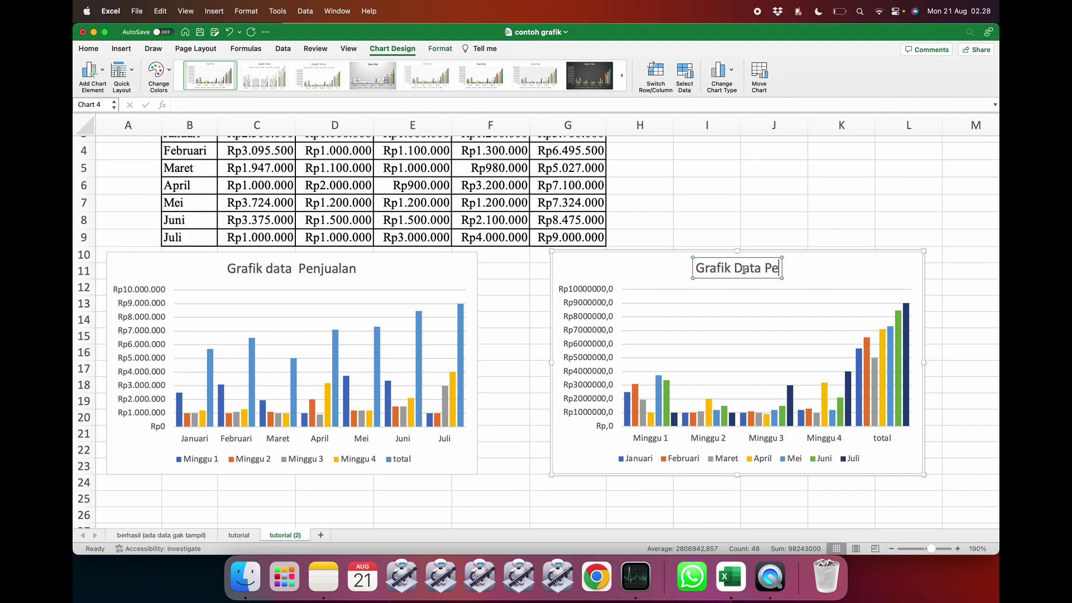
{"action": "type", "text": "njualan"}
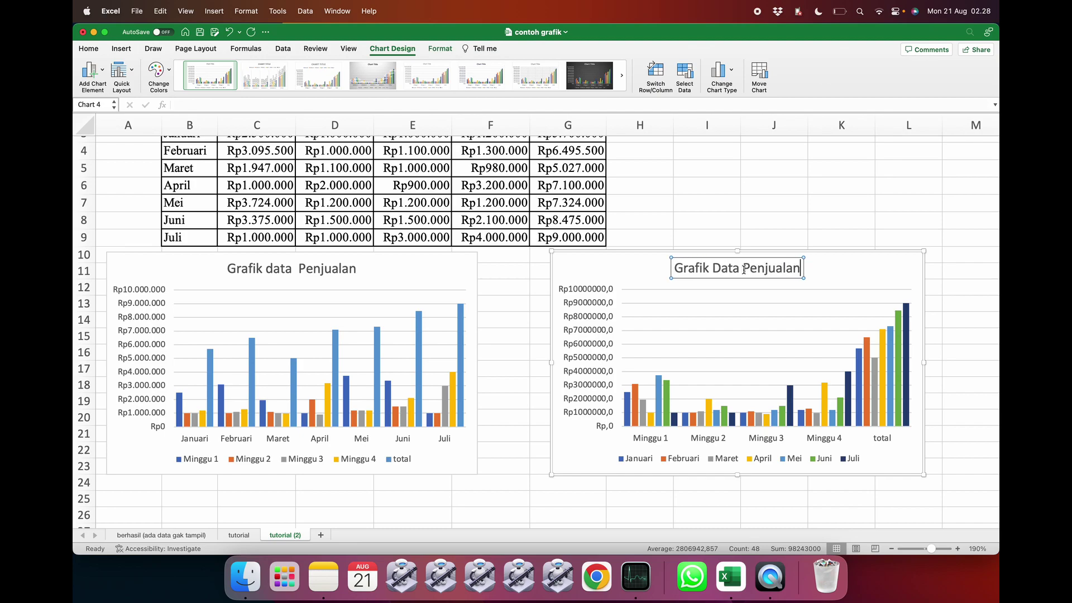
{"action": "left_click", "coordinate": [736, 237]}
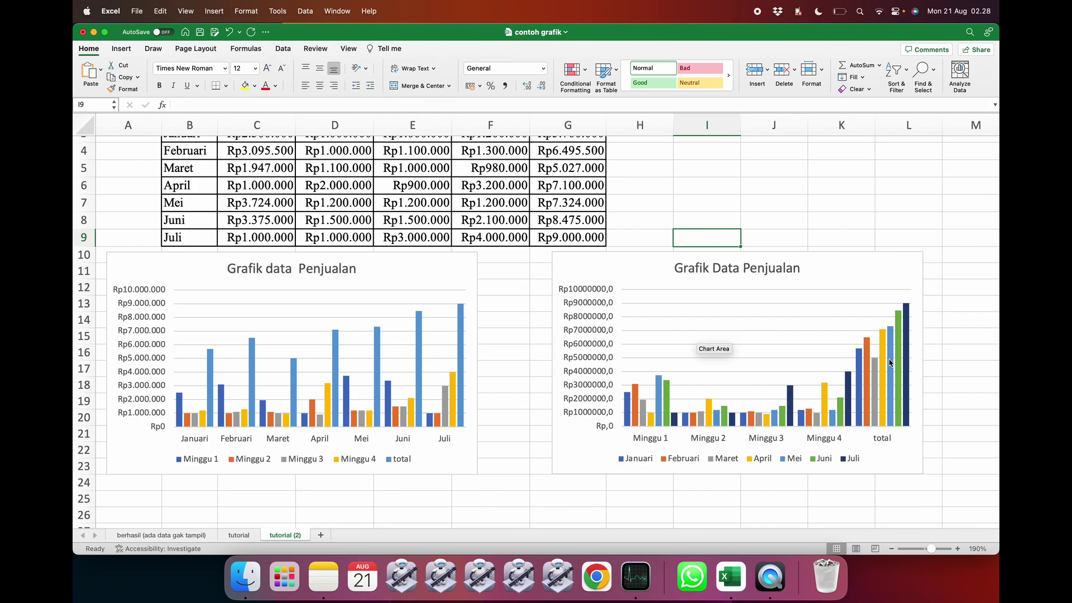
- Adjust the second chart's bar spacing from the Juli series, ending with a series overlap of -52% and a gap width of 215%
{"action": "left_click", "coordinate": [907, 360]}
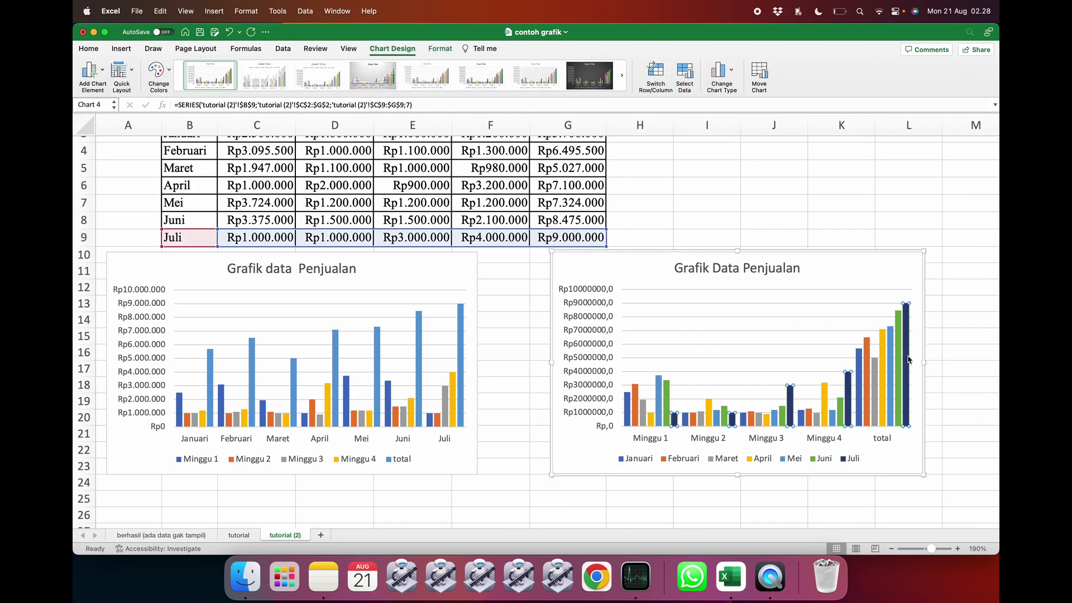
{"action": "double_click", "coordinate": [907, 359]}
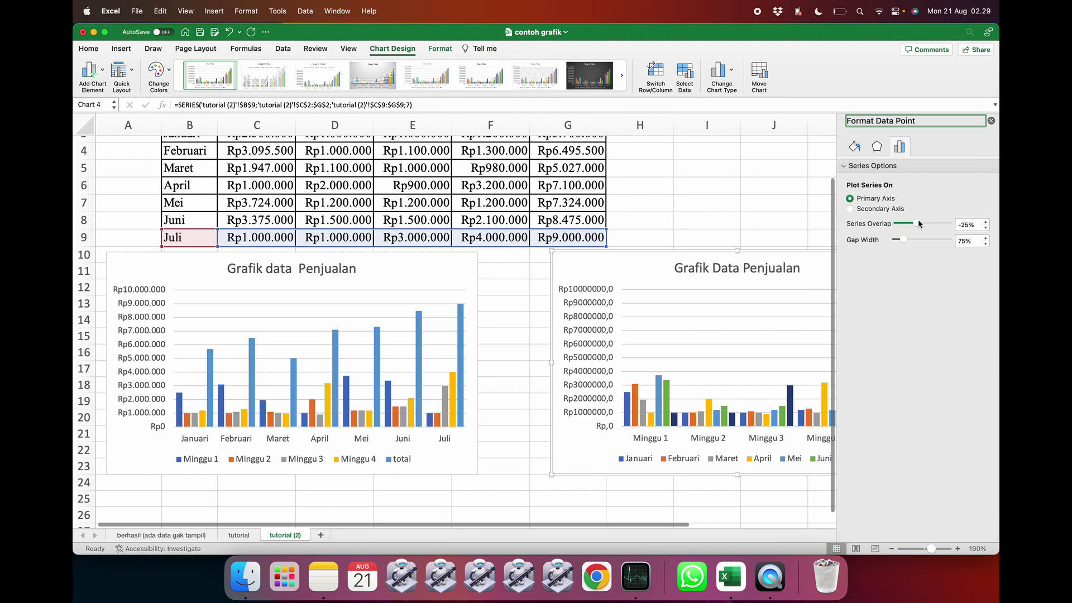
{"action": "left_click_drag", "start_coordinate": [919, 223], "coordinate": [910, 224]}
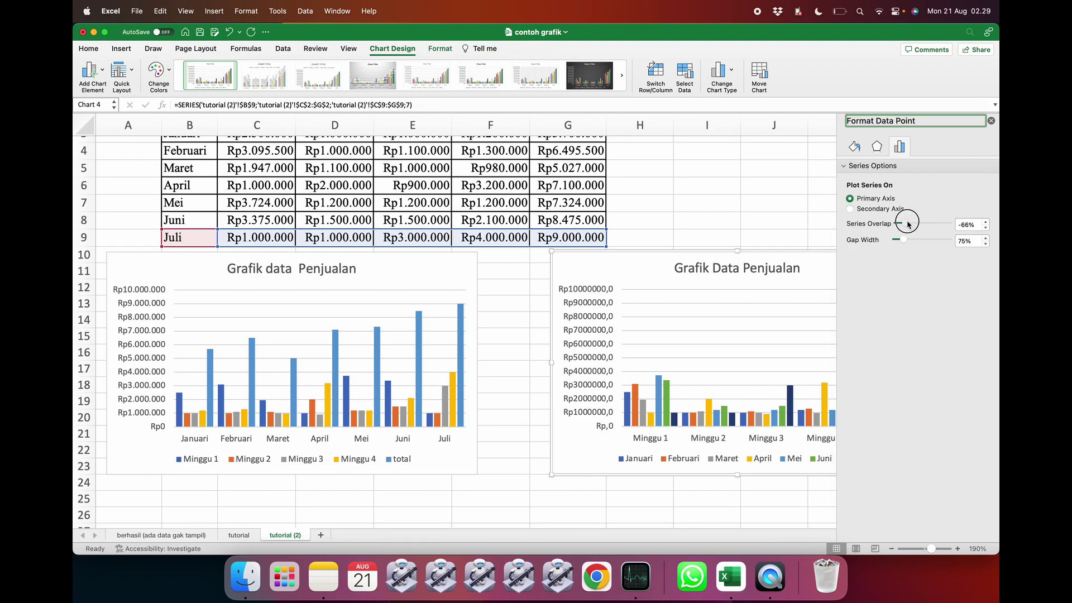
{"action": "mouse_move", "coordinate": [905, 224]}
{"action": "left_mouse_down"}
{"action": "mouse_move", "coordinate": [930, 223]}
{"action": "mouse_move", "coordinate": [911, 224]}
{"action": "left_mouse_up"}
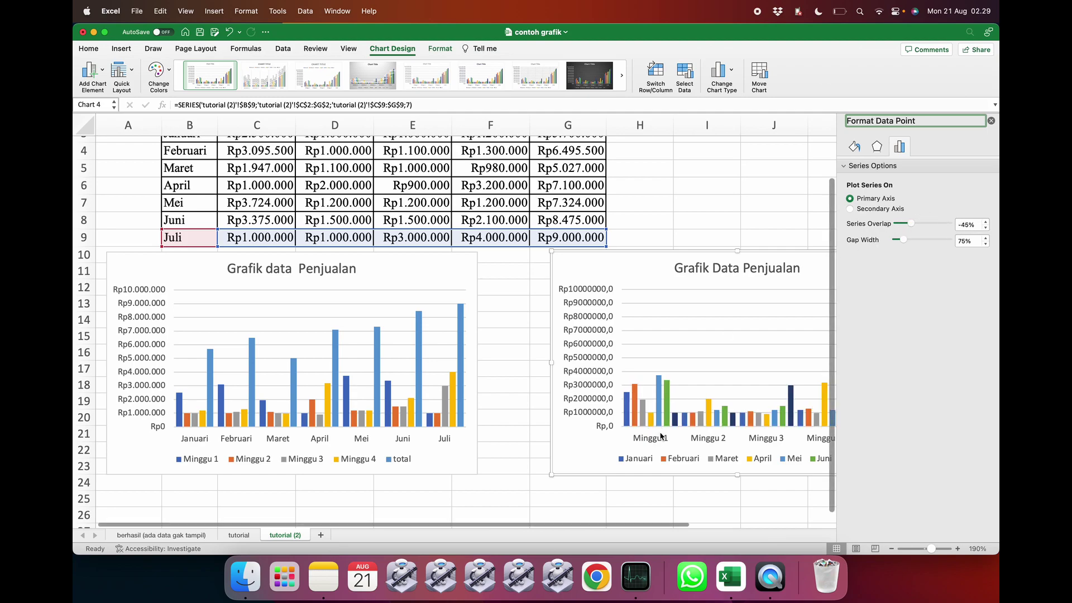
{"action": "mouse_move", "coordinate": [678, 415]}
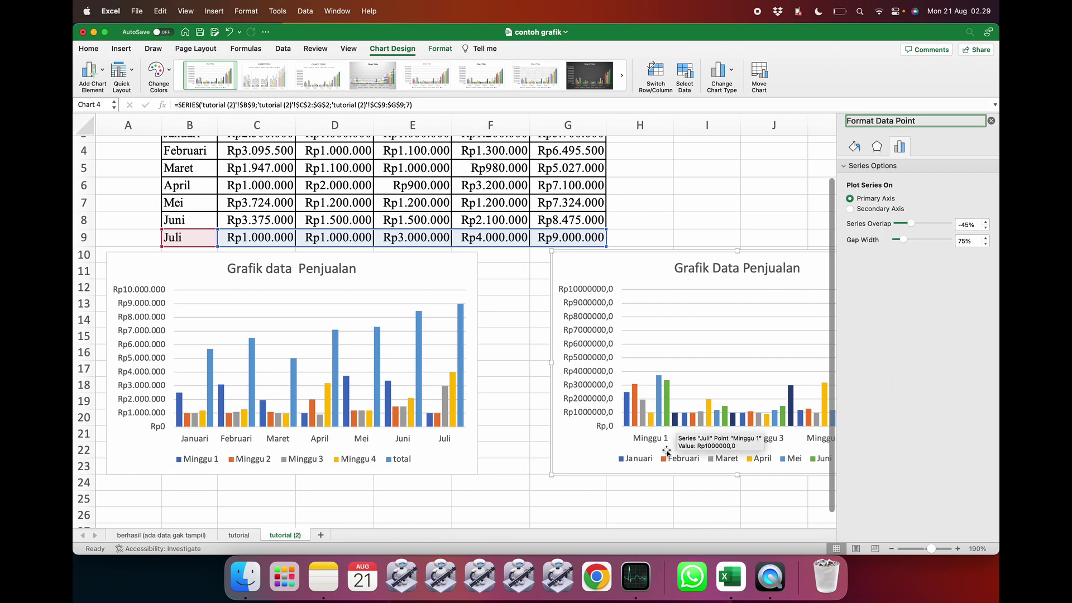
{"action": "left_click_drag", "start_coordinate": [903, 240], "coordinate": [884, 240]}
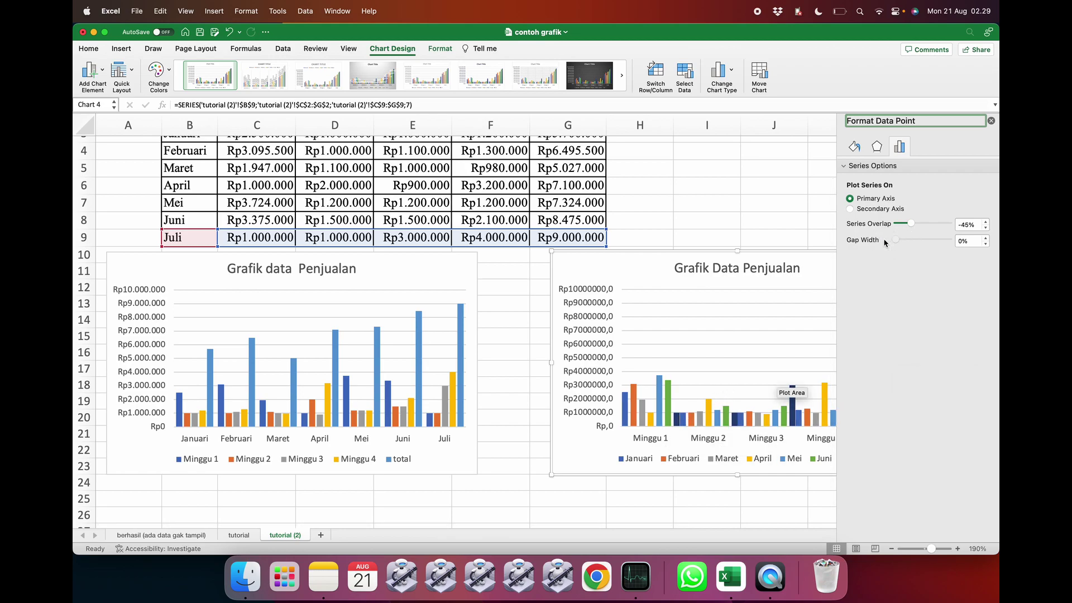
{"action": "left_click", "coordinate": [971, 224]}
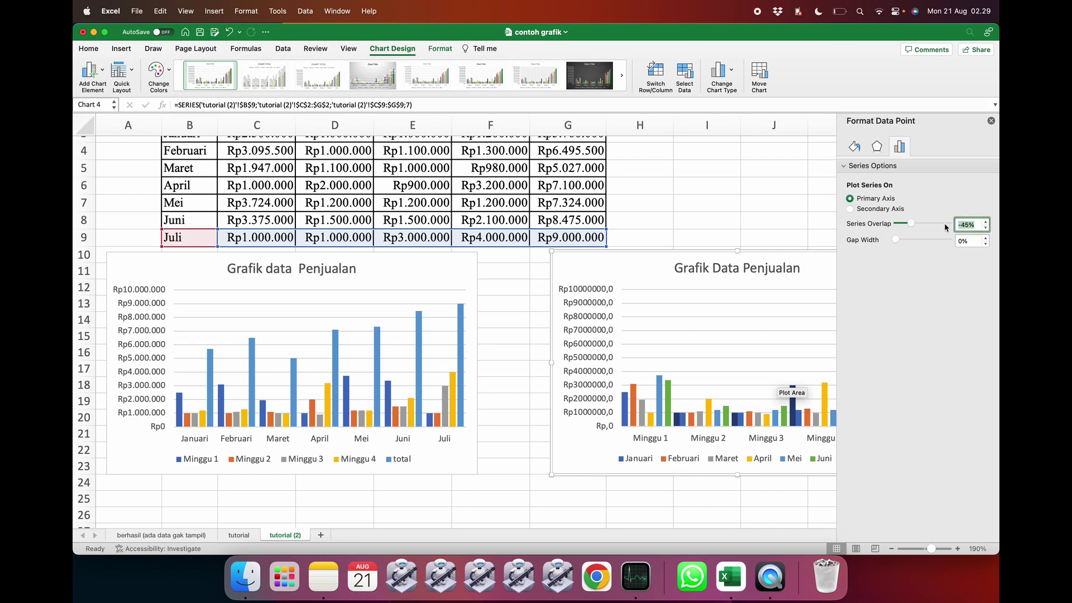
{"action": "key", "text": "Tab"}
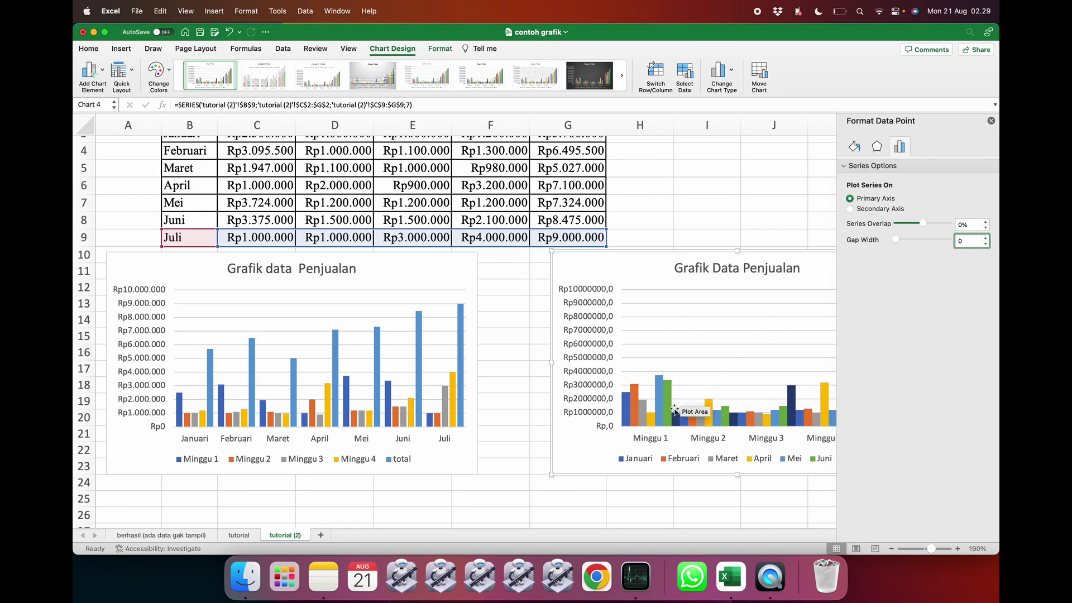
{"action": "left_click_drag", "start_coordinate": [897, 238], "coordinate": [916, 239]}
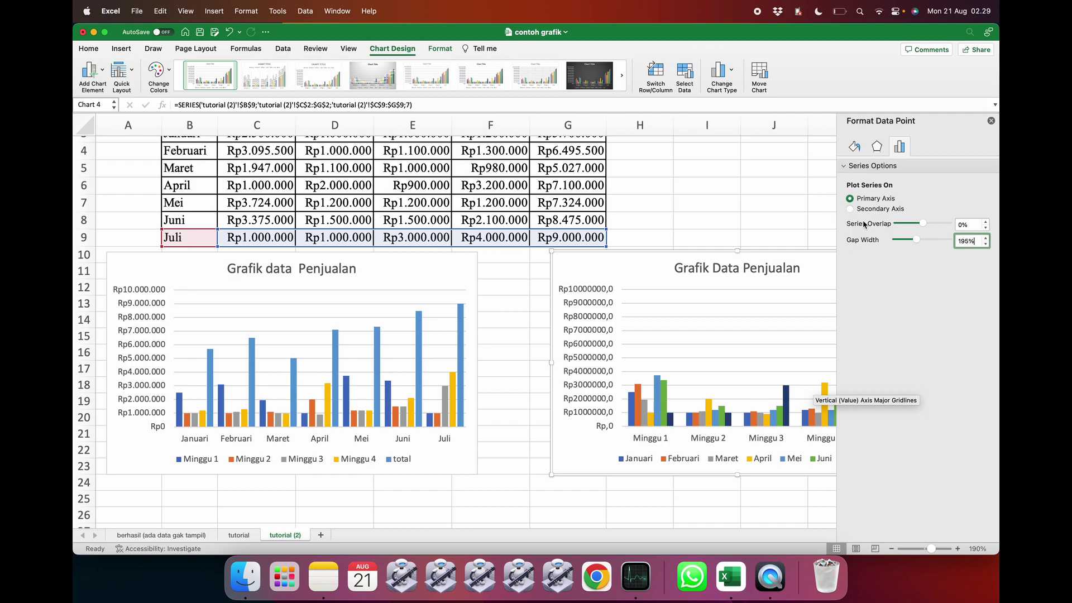
{"action": "mouse_move", "coordinate": [920, 224]}
{"action": "left_mouse_down"}
{"action": "mouse_move", "coordinate": [906, 224]}
{"action": "mouse_move", "coordinate": [912, 241]}
{"action": "mouse_move", "coordinate": [902, 241]}
{"action": "mouse_move", "coordinate": [914, 244]}
{"action": "left_mouse_up"}
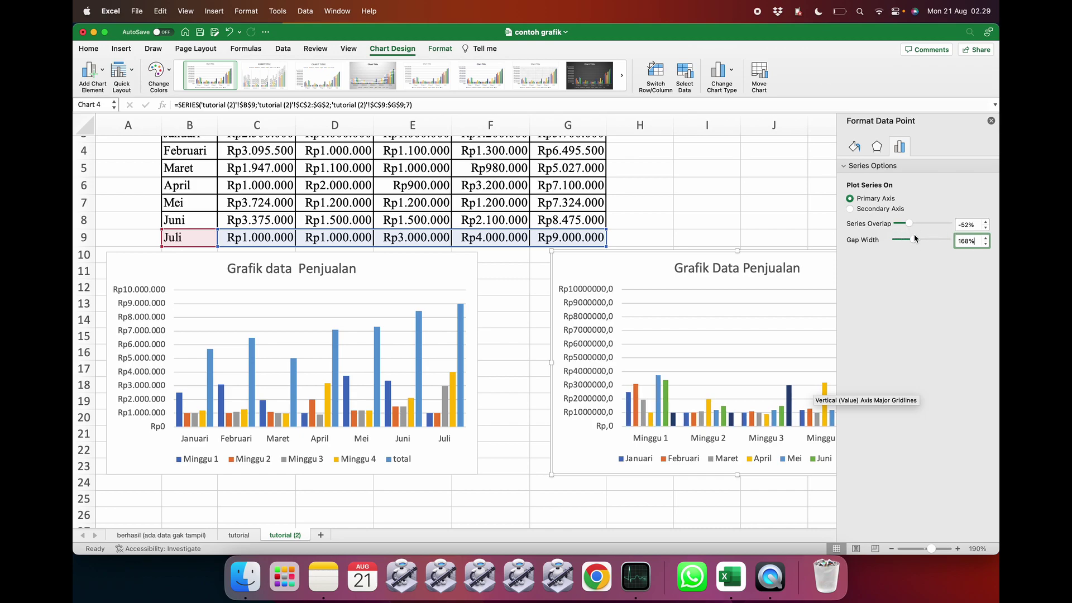
{"action": "mouse_move", "coordinate": [911, 239]}
{"action": "left_mouse_down"}
{"action": "mouse_move", "coordinate": [901, 239]}
{"action": "mouse_move", "coordinate": [916, 240]}
{"action": "left_mouse_up"}
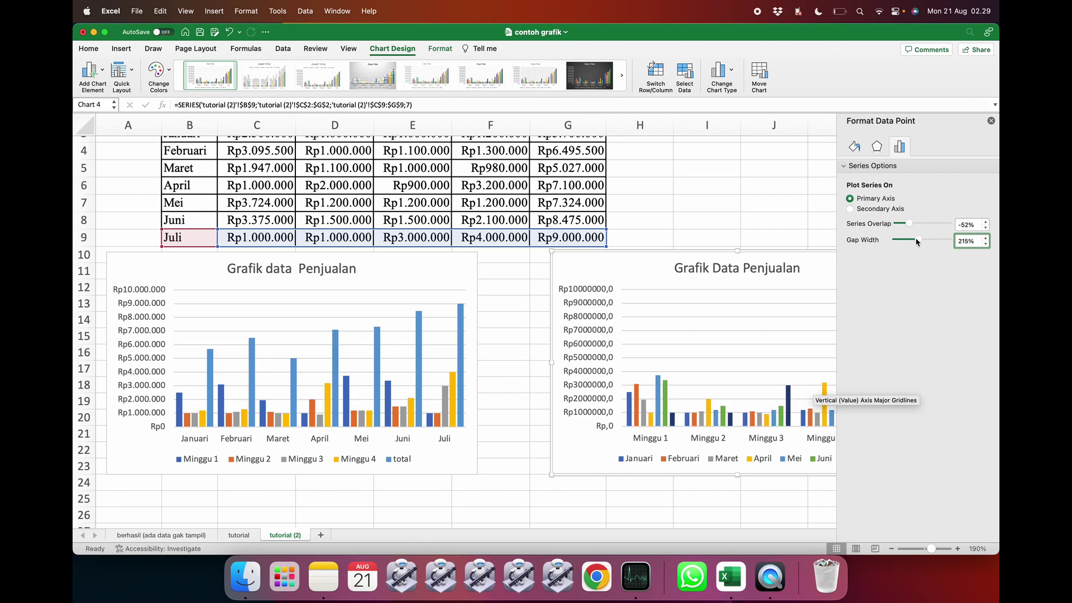
- Set the first chart's total series to -72% series overlap and 166% gap width, and close the formatting options
{"action": "left_click", "coordinate": [439, 323]}
{"action": "left_click", "coordinate": [461, 324]}
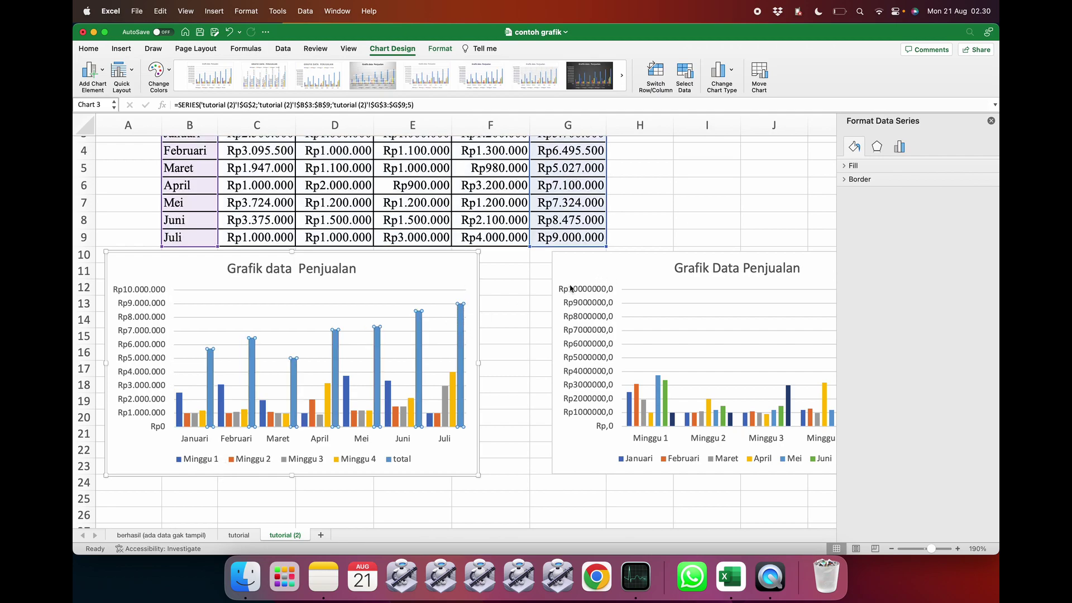
{"action": "left_click", "coordinate": [457, 329]}
{"action": "left_click", "coordinate": [459, 330]}
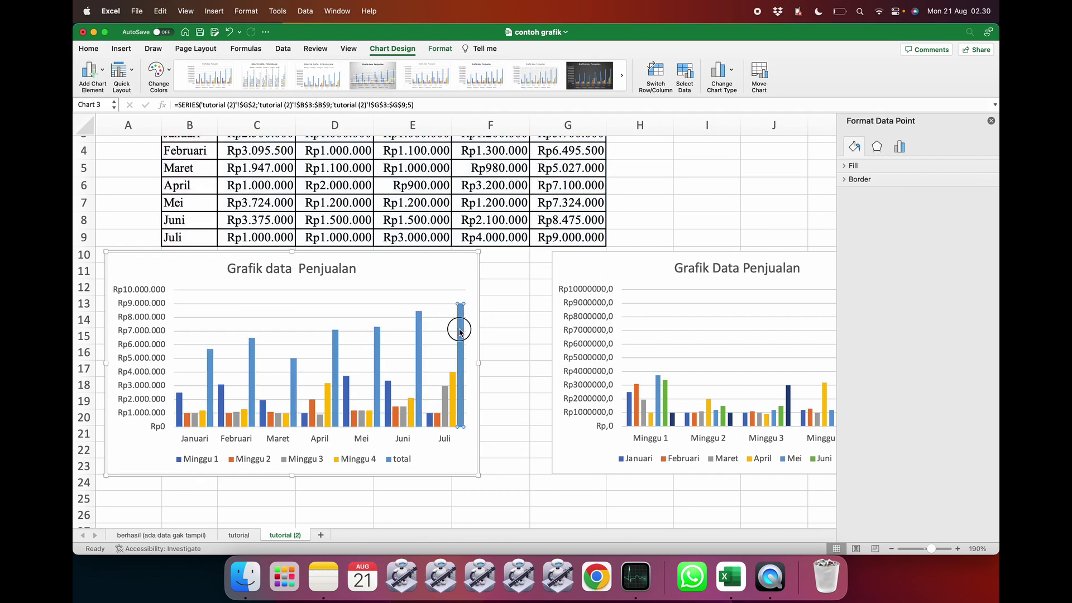
{"action": "left_click", "coordinate": [418, 333]}
{"action": "left_click", "coordinate": [461, 382]}
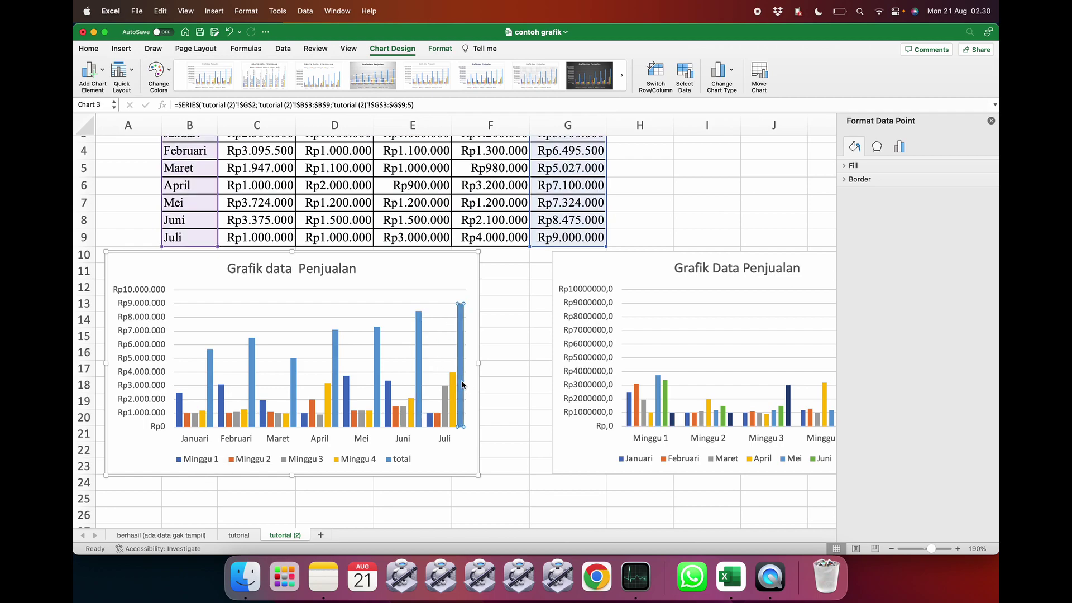
{"action": "left_click", "coordinate": [903, 147]}
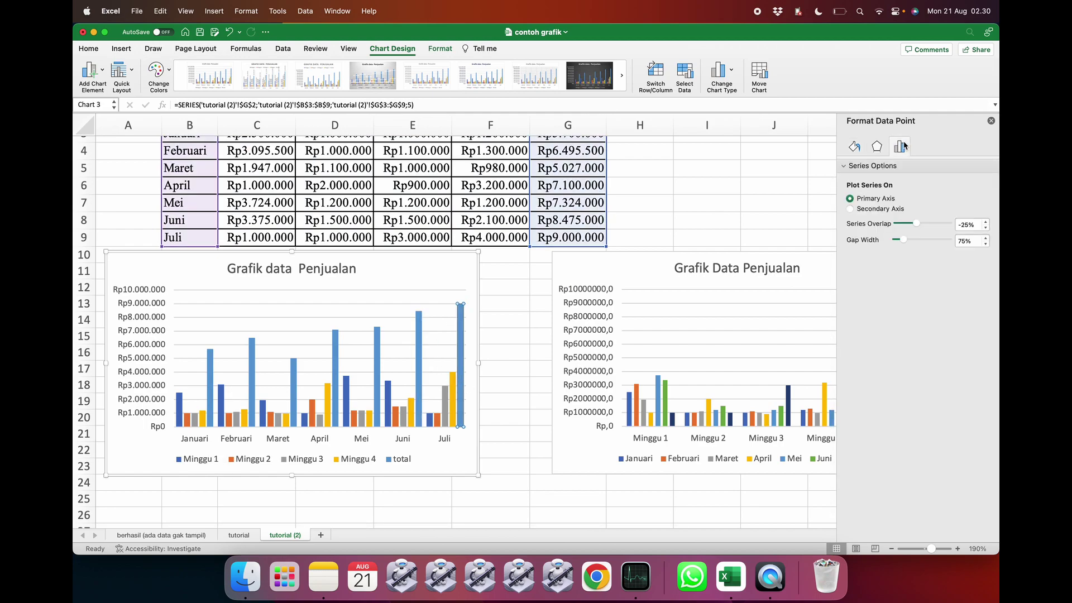
{"action": "left_click", "coordinate": [854, 154]}
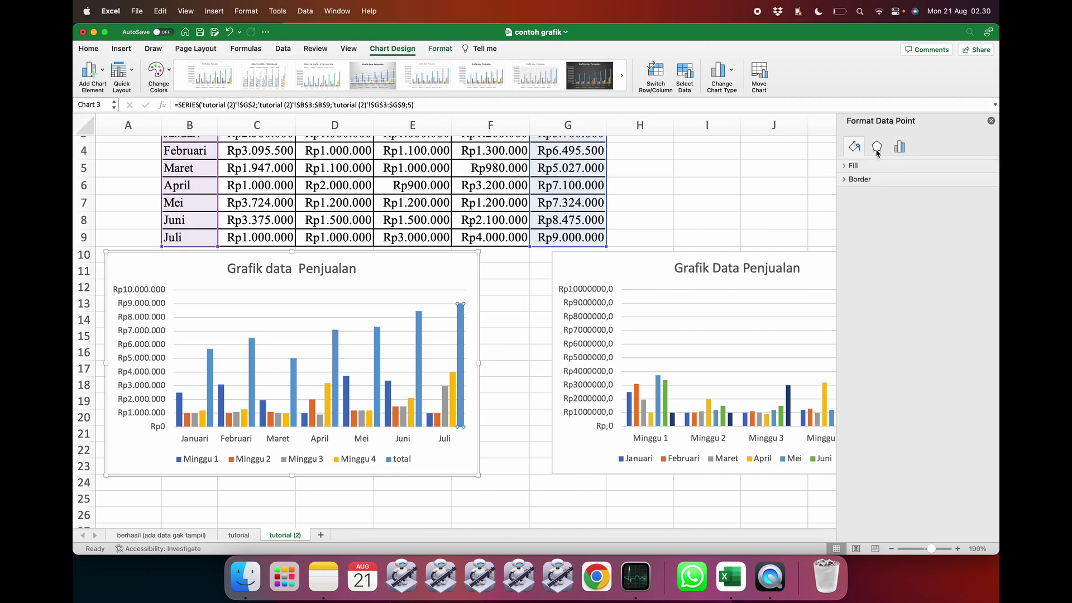
{"action": "left_click", "coordinate": [877, 149]}
{"action": "left_click", "coordinate": [899, 146]}
{"action": "left_click", "coordinate": [905, 224]}
{"action": "left_click_drag", "start_coordinate": [904, 240], "coordinate": [914, 241]}
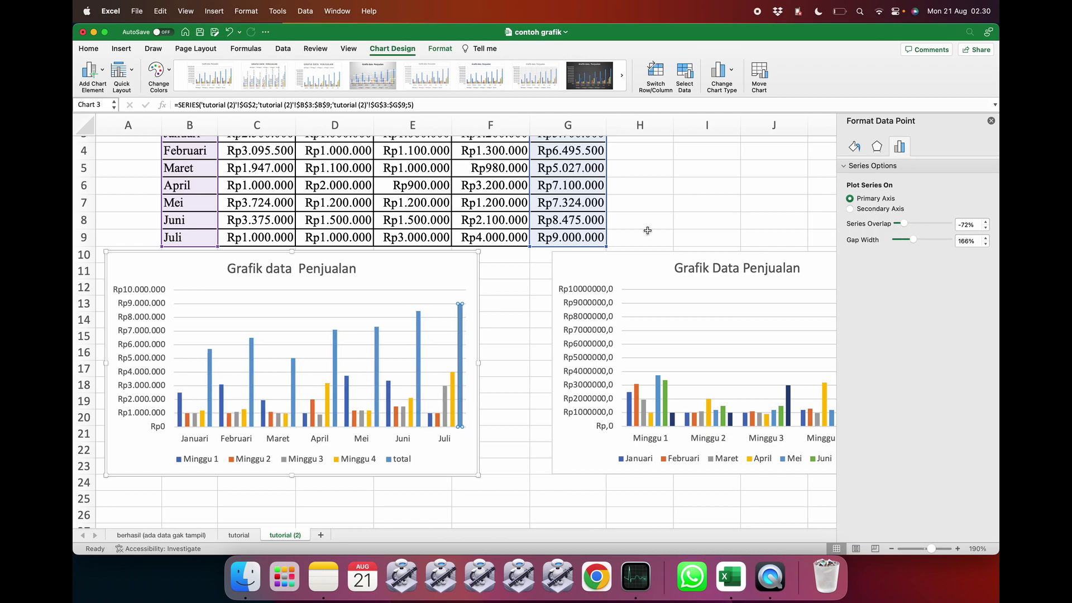
{"action": "left_click", "coordinate": [497, 306]}
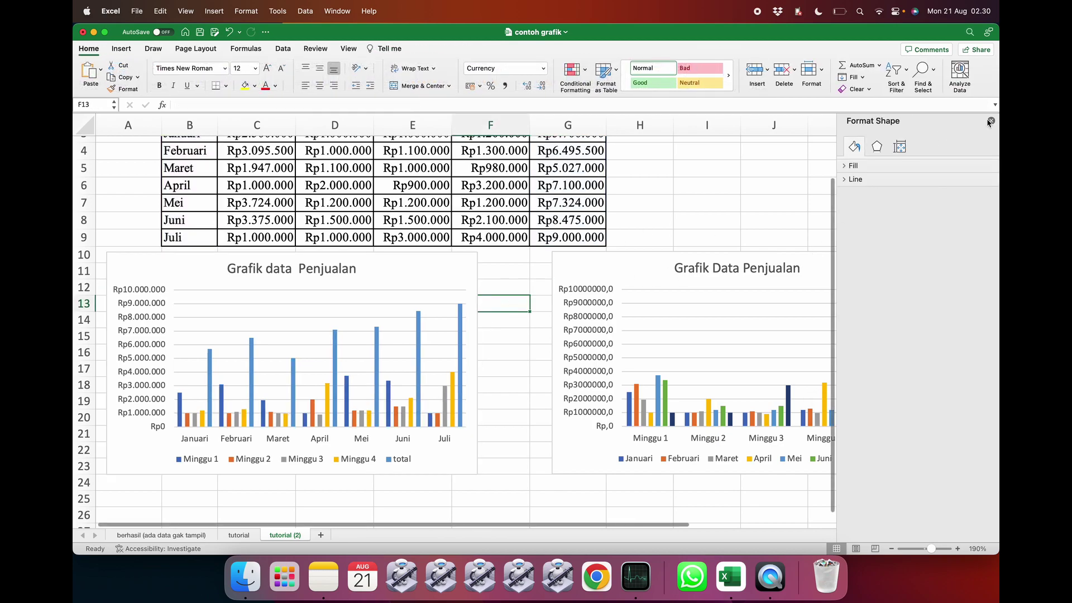
{"action": "left_click", "coordinate": [990, 121]}
{"action": "left_click", "coordinate": [654, 217]}
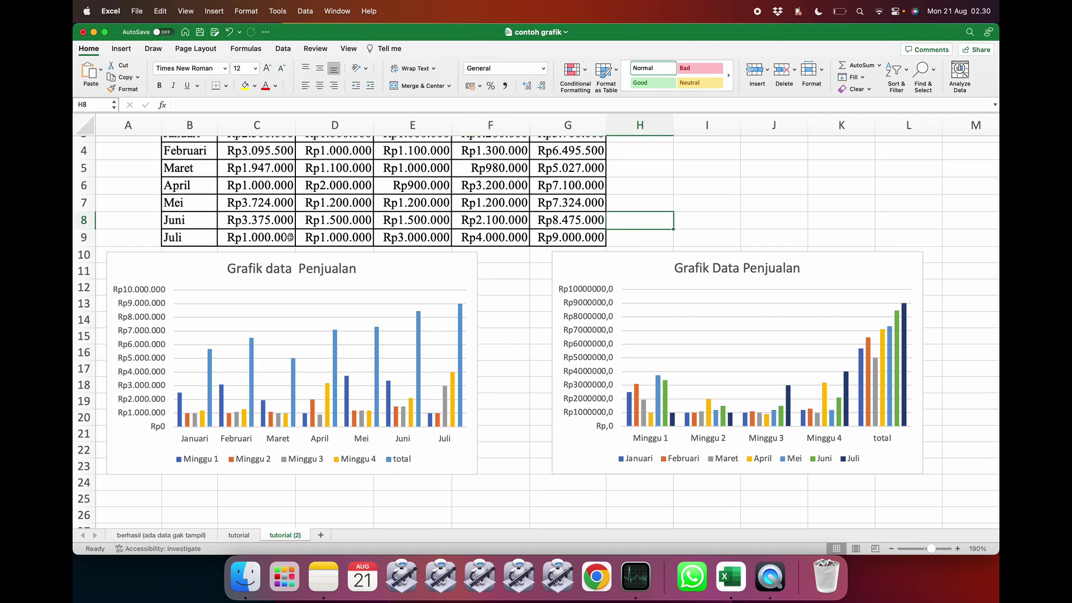
- Clear the Minggu 1 sales value for Mei and the Minggu 2 sales value for Maret
{"action": "left_click", "coordinate": [266, 201]}
{"action": "key", "text": "BackSpace"}
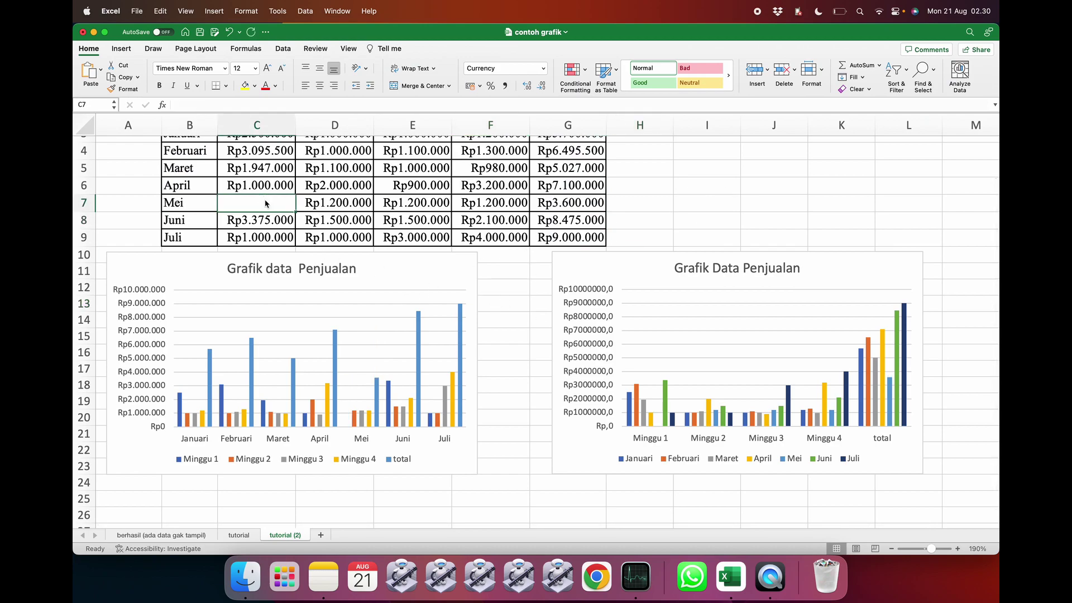
{"action": "left_click", "coordinate": [314, 170]}
{"action": "key", "text": "BackSpace"}
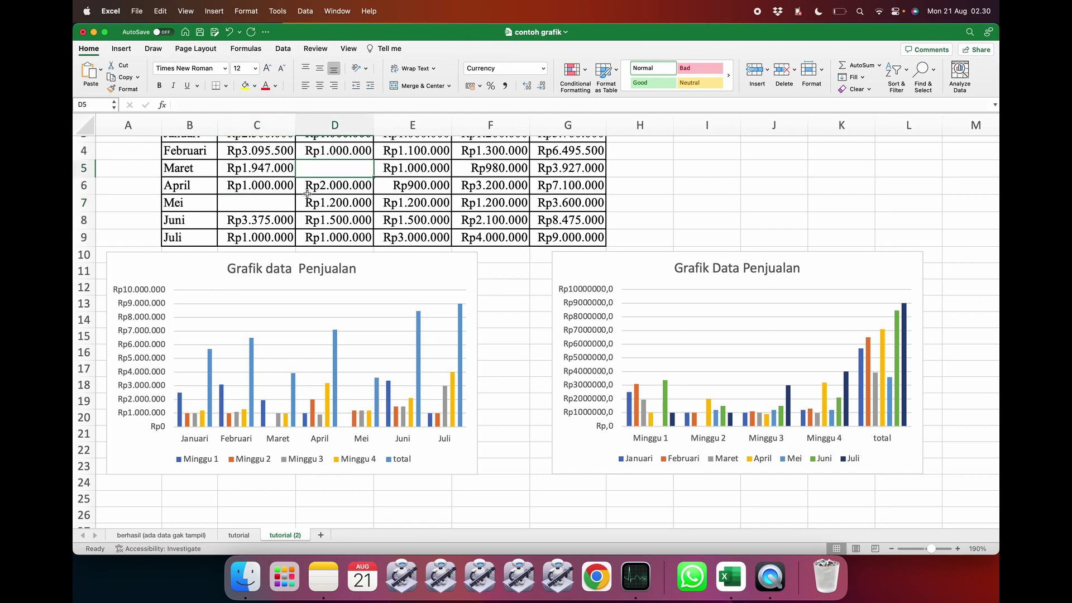
- Enter 3200000 as the Minggu 2 sales for Maret in cell D5
{"action": "scroll", "coordinate": [299, 221], "scroll_direction": "up", "scroll_amount": 2}
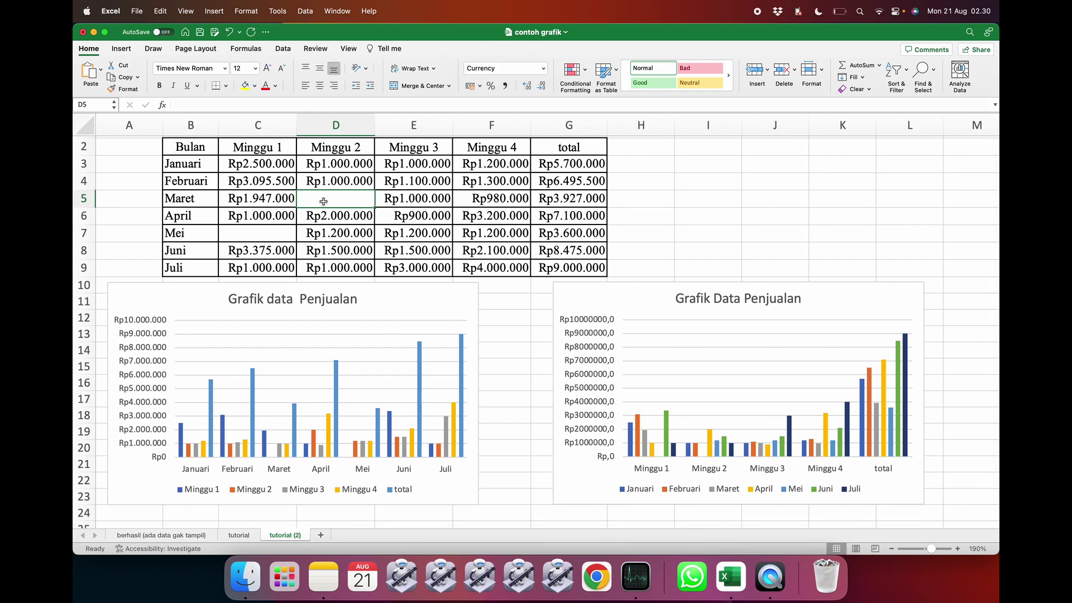
{"action": "type", "text": "320"}
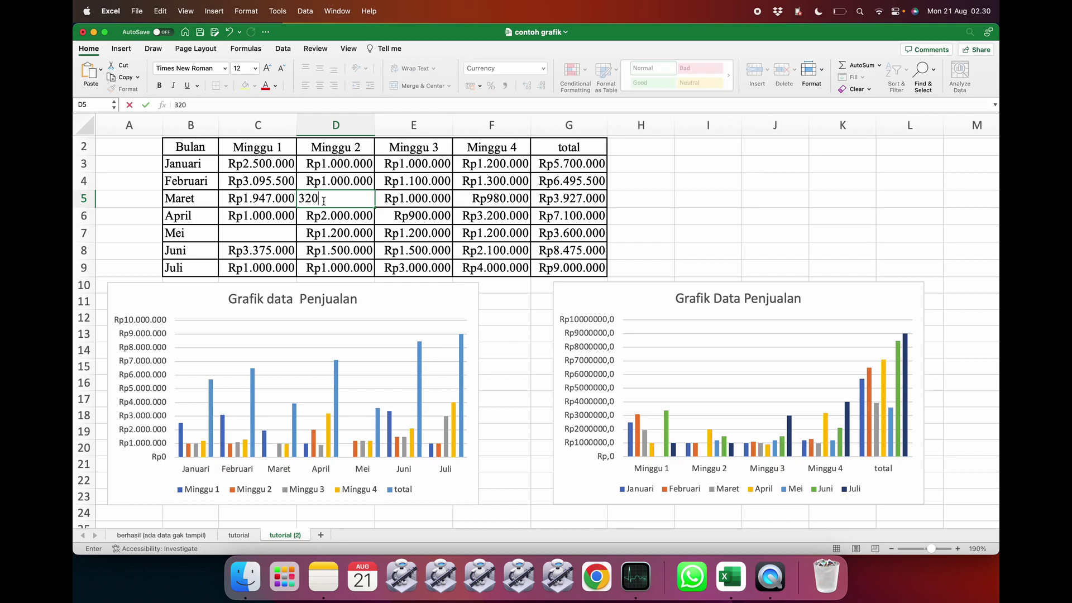
{"action": "type", "text": "0000"}
{"action": "key", "text": "Return"}
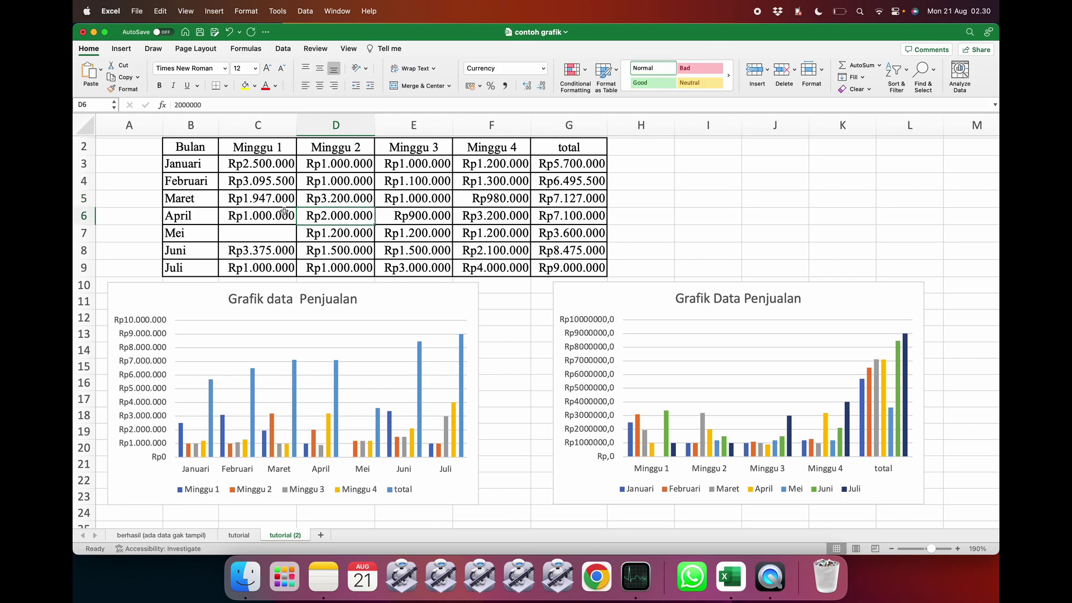
- Enter 343.333 as the Minggu 1 sales for Mei in cell C7
{"action": "left_click", "coordinate": [257, 234]}
{"action": "type", "text": "343.333"}
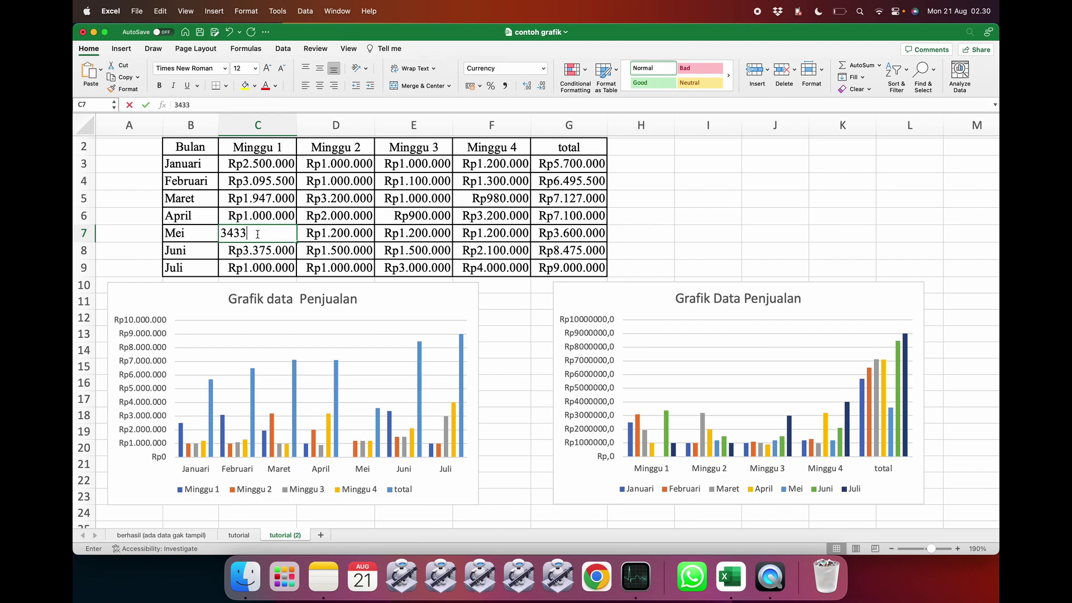
{"action": "key", "text": "Return"}
- Set the Minggu 1 sales for Mei in cell C7 to 1.050.000
{"action": "left_click", "coordinate": [270, 236]}
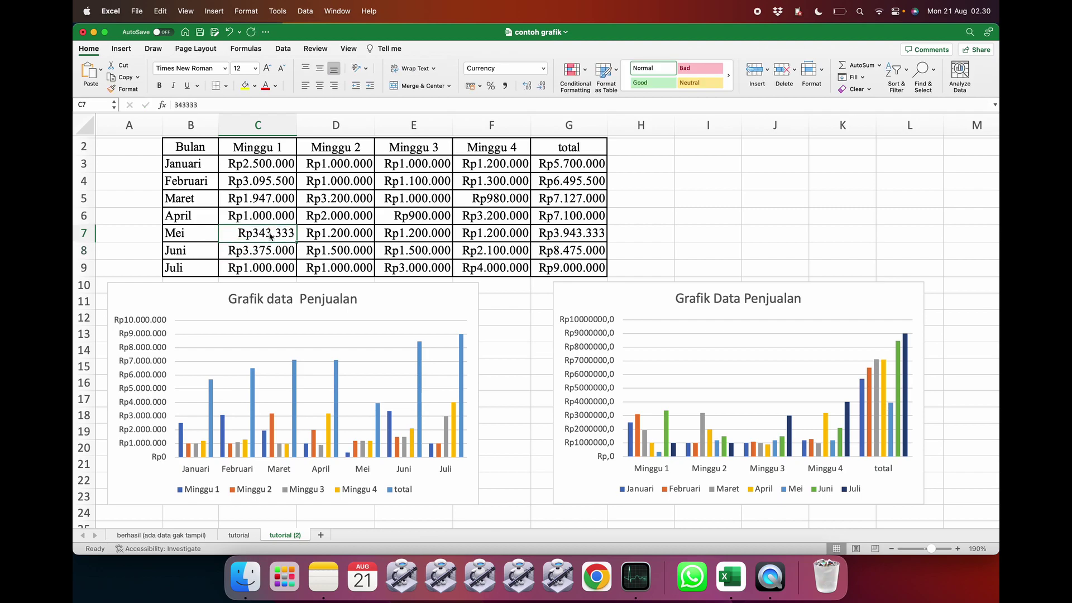
{"action": "type", "text": "1"}
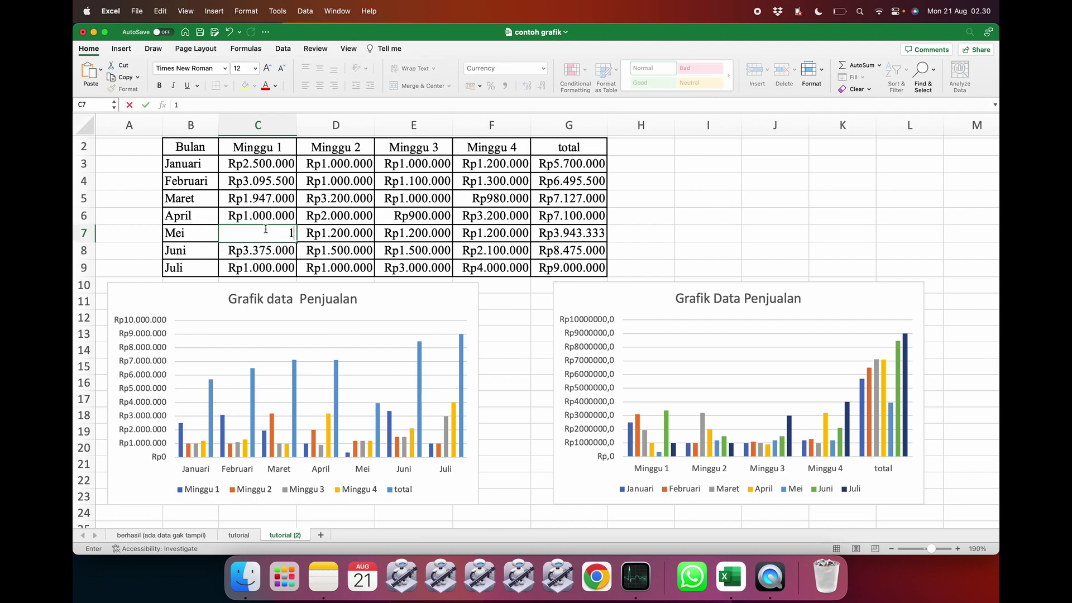
{"action": "type", "text": ".050.000"}
{"action": "key", "text": "Return"}
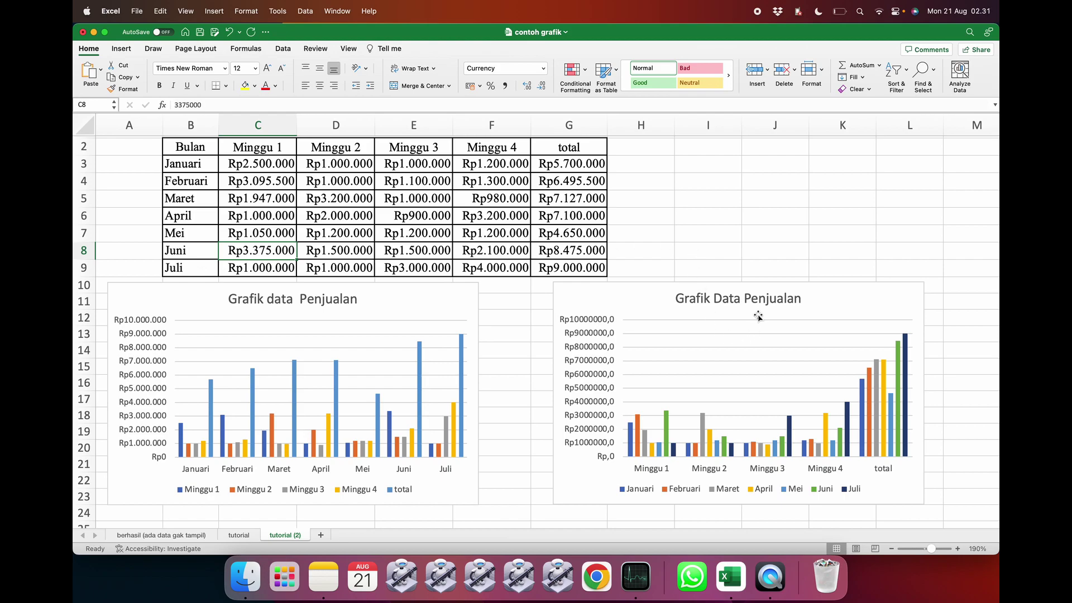
- Review the table ranges behind both charts and the first chart's data source, leaving its series and axis label references as they are
{"action": "left_click", "coordinate": [864, 303]}
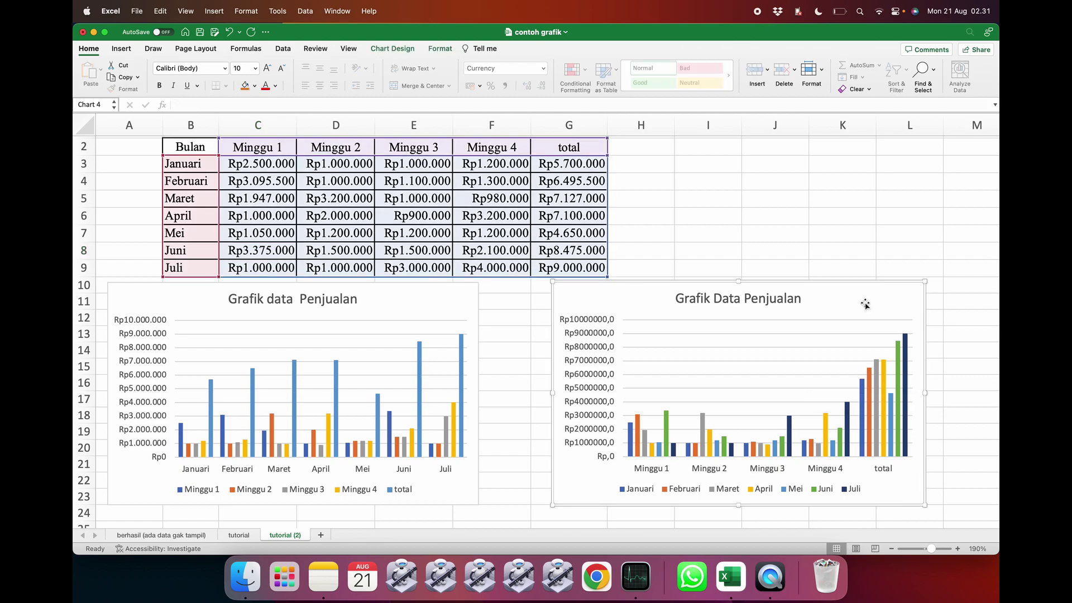
{"action": "left_click", "coordinate": [384, 303]}
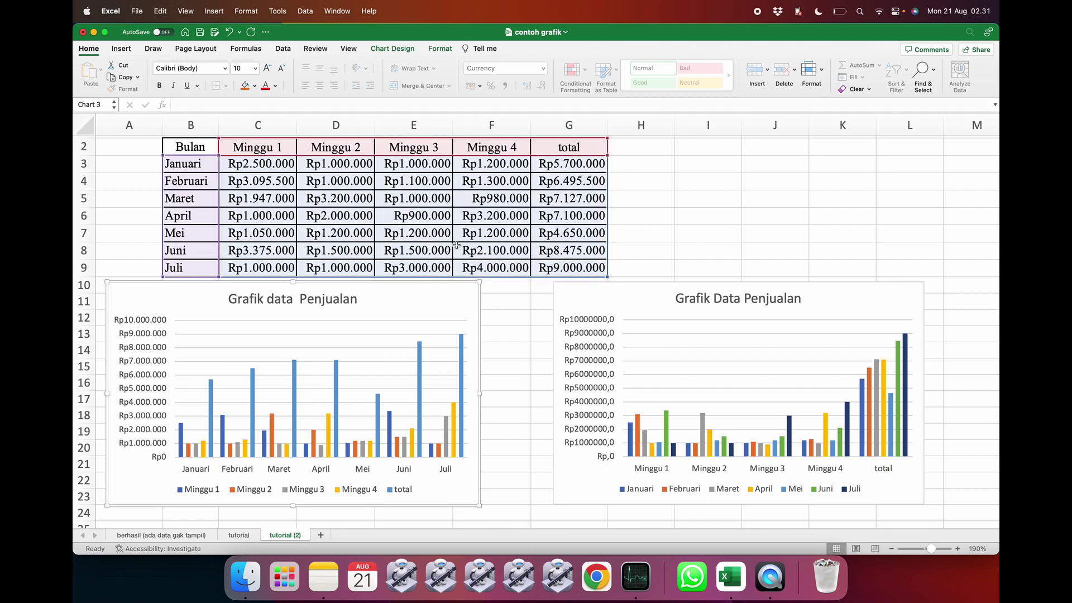
{"action": "double_click", "coordinate": [402, 307]}
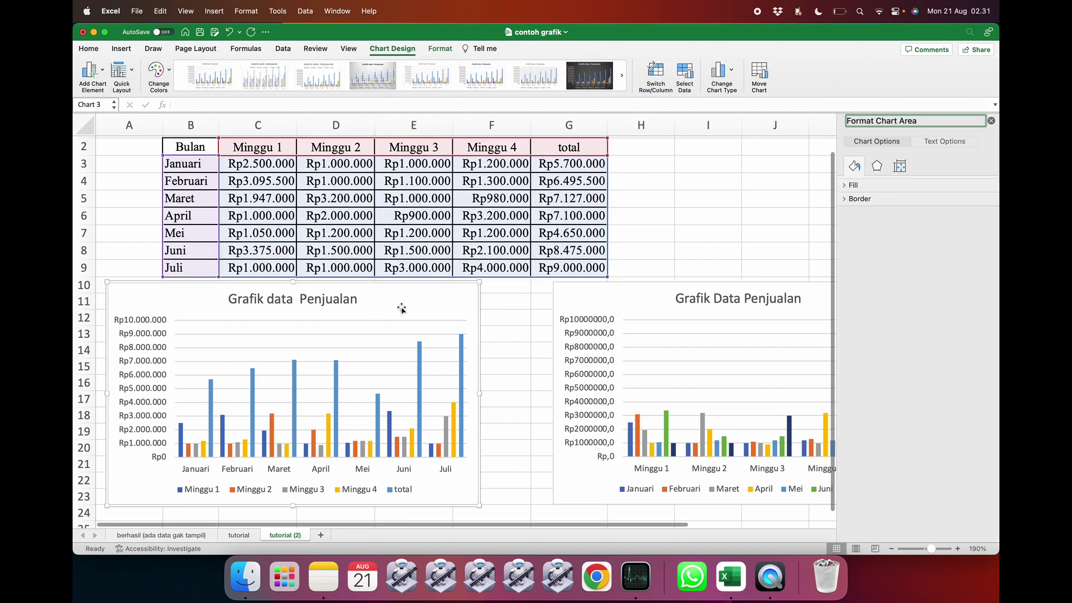
{"action": "left_click", "coordinate": [679, 70]}
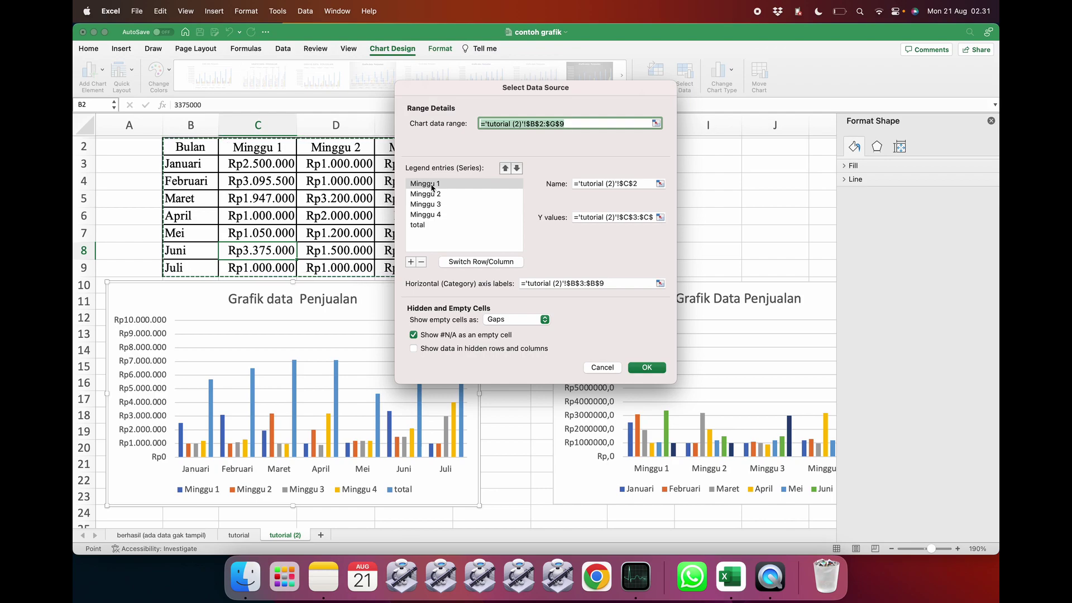
{"action": "left_click", "coordinate": [602, 366]}
{"action": "left_click", "coordinate": [527, 313]}
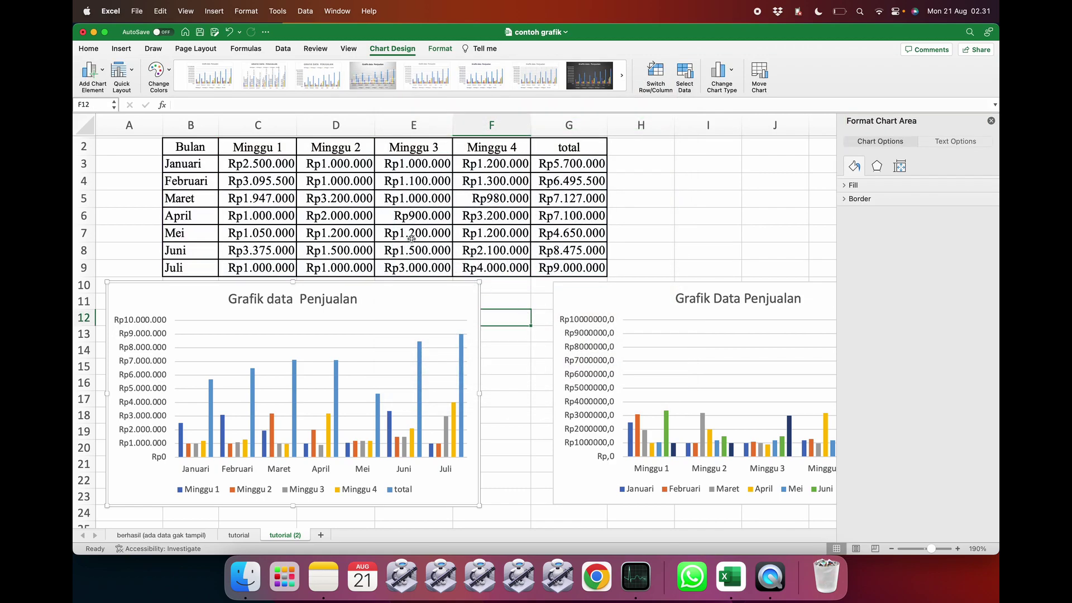
{"action": "left_click", "coordinate": [679, 253]}
{"action": "left_click", "coordinate": [344, 304]}
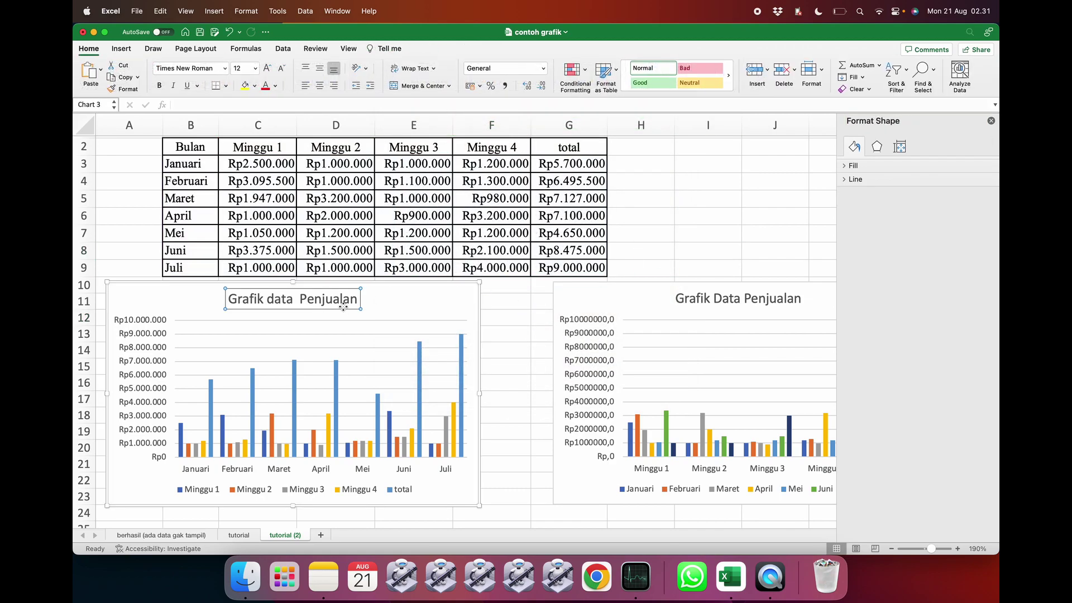
{"action": "left_click", "coordinate": [634, 367]}
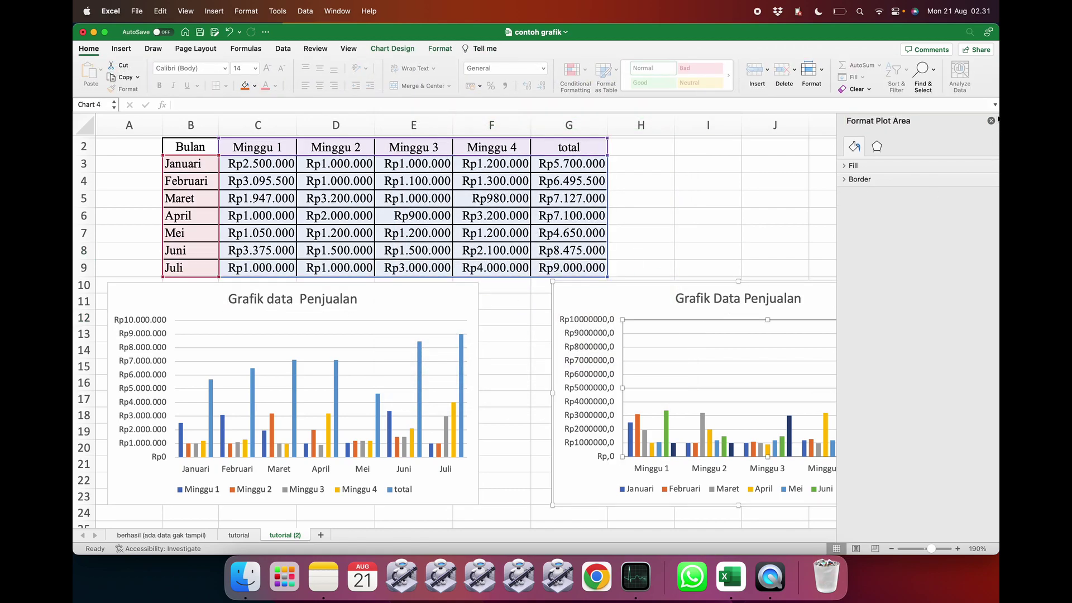
- Close the plot area formatting pane and check the table range behind the Grafik data Penjualan chart
{"action": "left_click", "coordinate": [991, 121]}
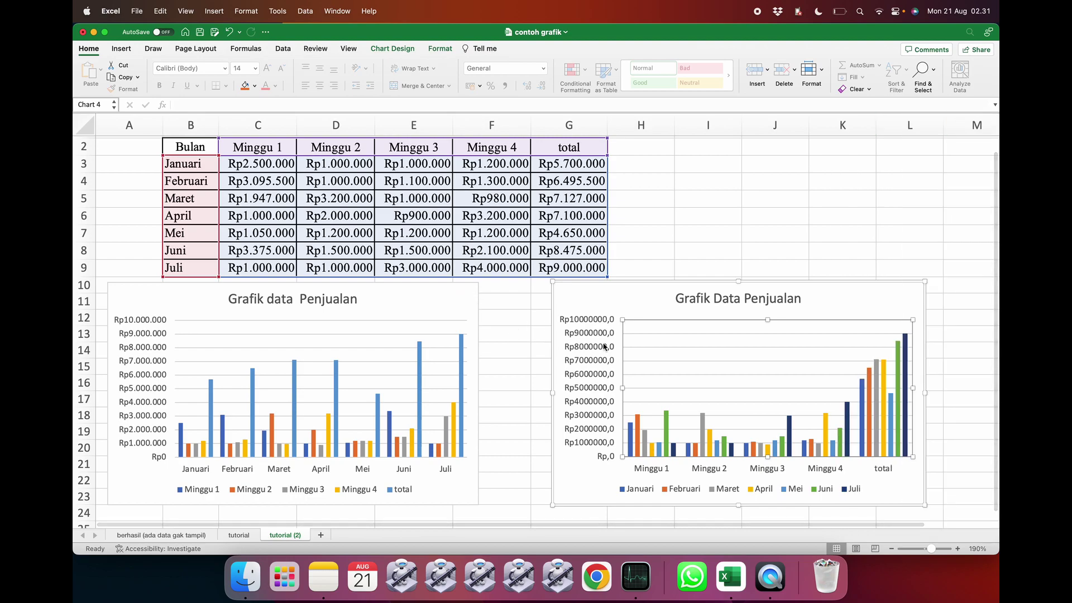
{"action": "left_click", "coordinate": [364, 304]}
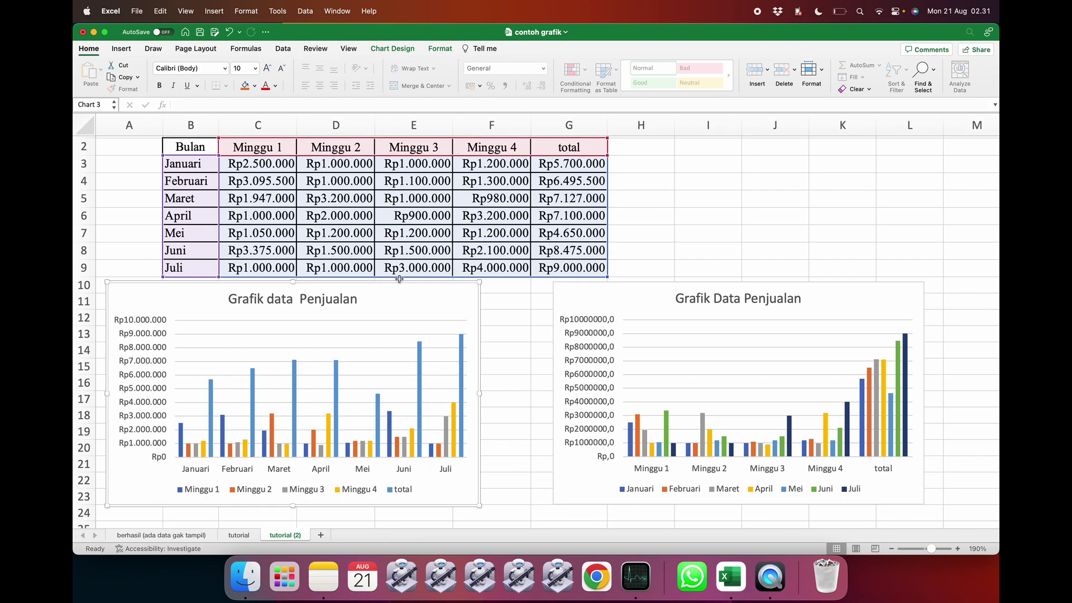
{"action": "left_click", "coordinate": [505, 333]}
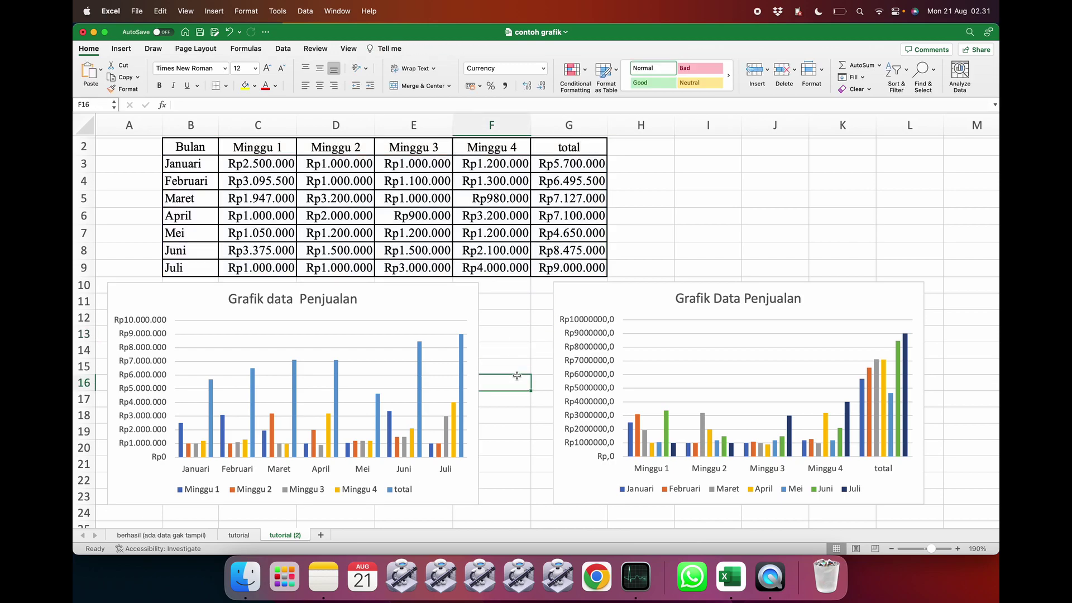
{"action": "left_click", "coordinate": [418, 296]}
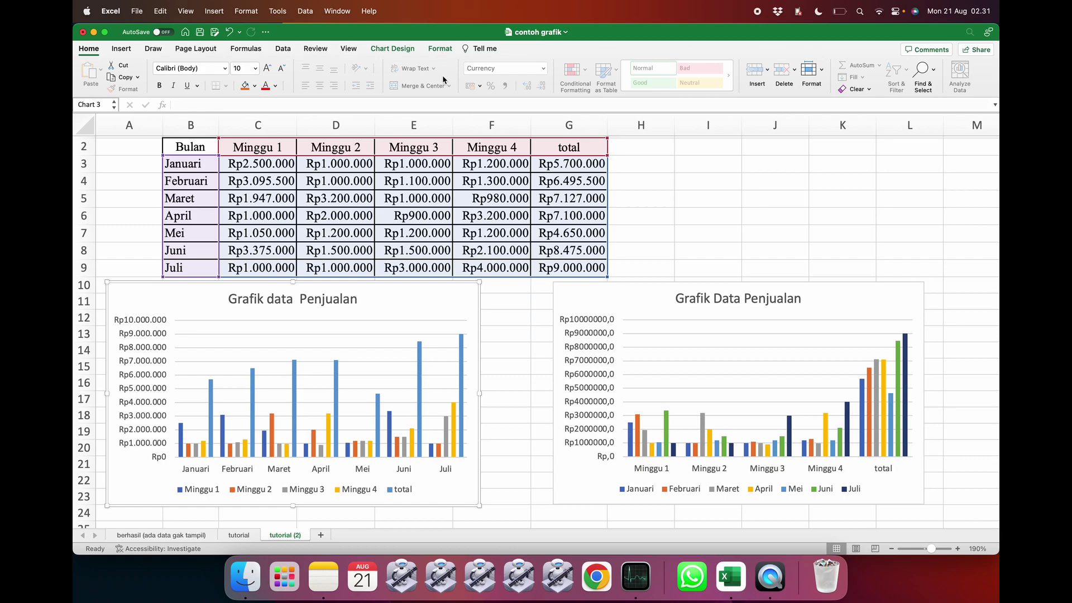
{"action": "left_click", "coordinate": [516, 330]}
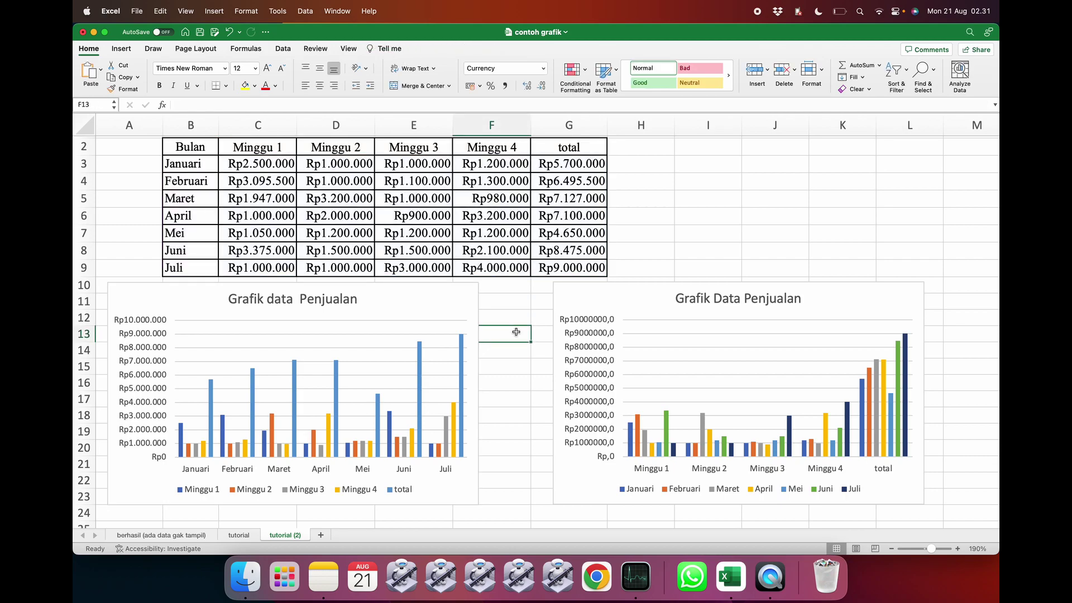
- Remove all five series, Minggu 1 to Minggu 4 and total, from the first chart's data source and apply the change
{"action": "left_click", "coordinate": [422, 300]}
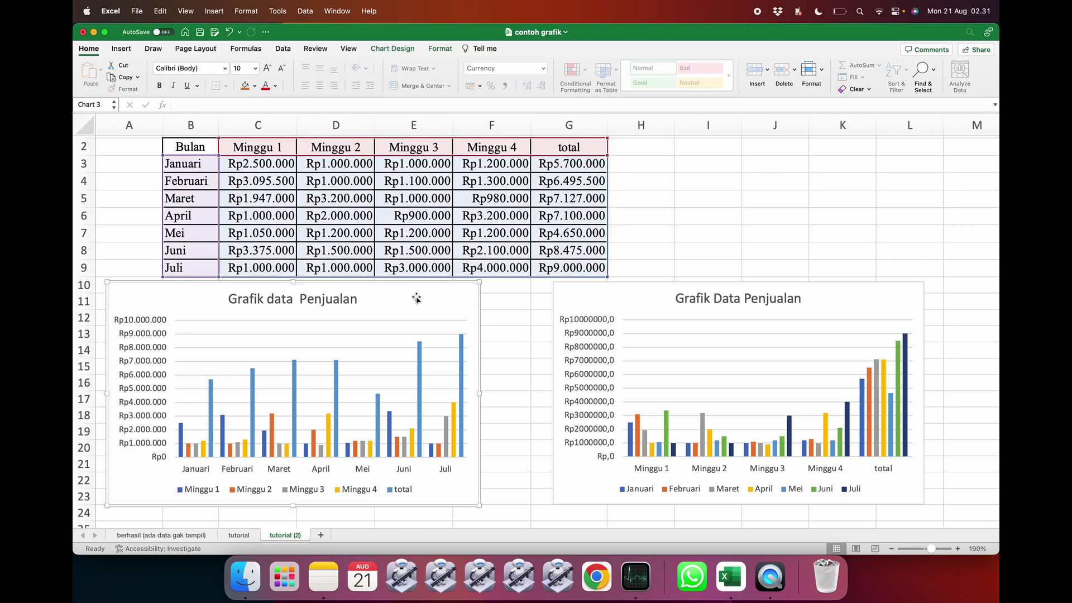
{"action": "left_click", "coordinate": [396, 49]}
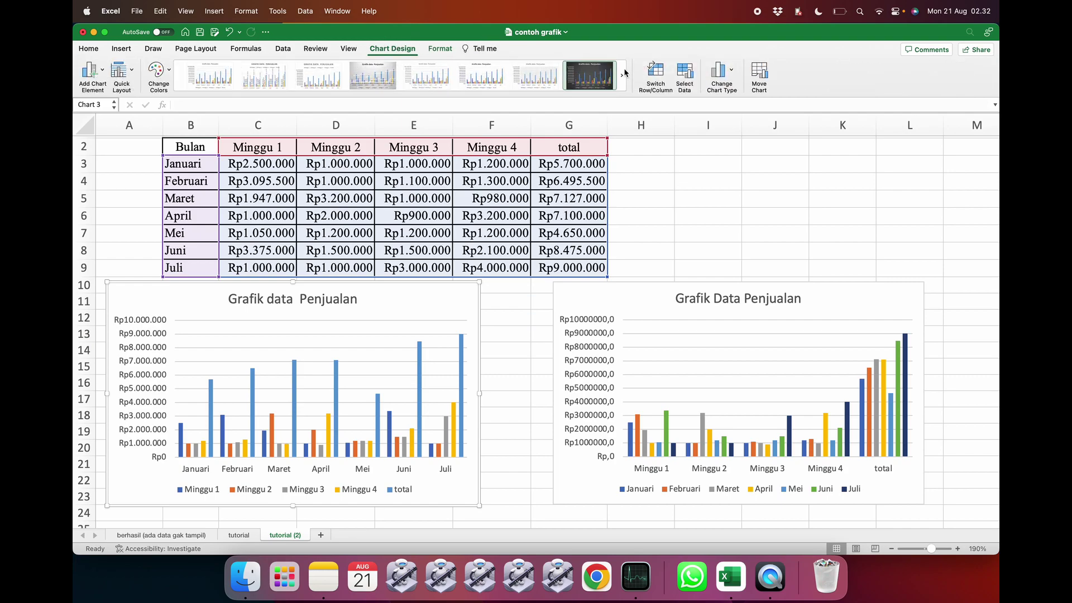
{"action": "left_click", "coordinate": [679, 74]}
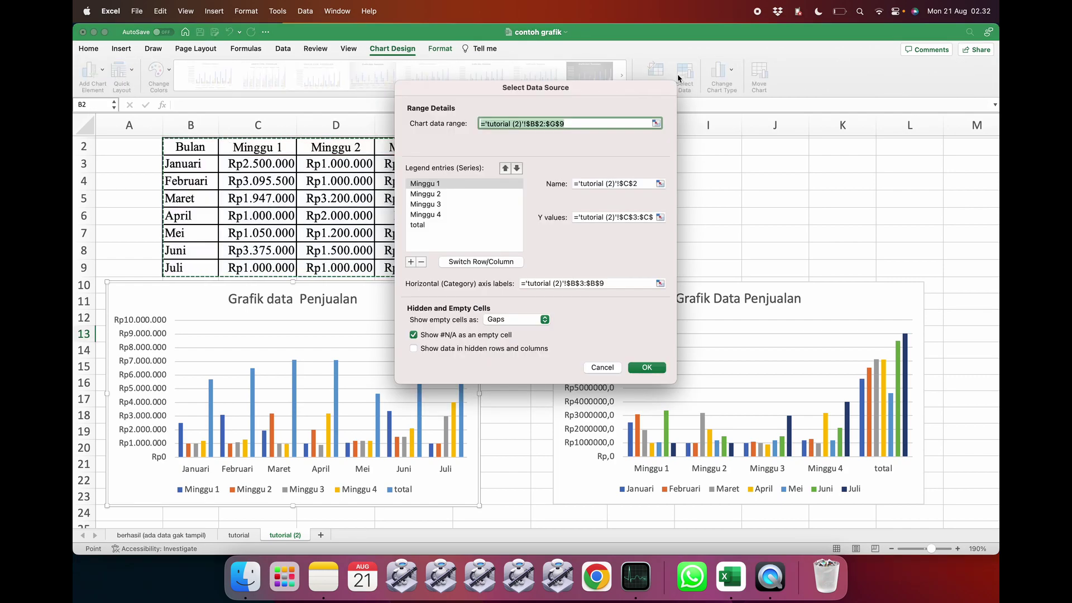
{"action": "left_click", "coordinate": [422, 262]}
{"action": "left_click", "coordinate": [422, 262]}
{"action": "left_click", "coordinate": [423, 262]}
{"action": "left_click", "coordinate": [422, 261]}
{"action": "left_click", "coordinate": [423, 262]}
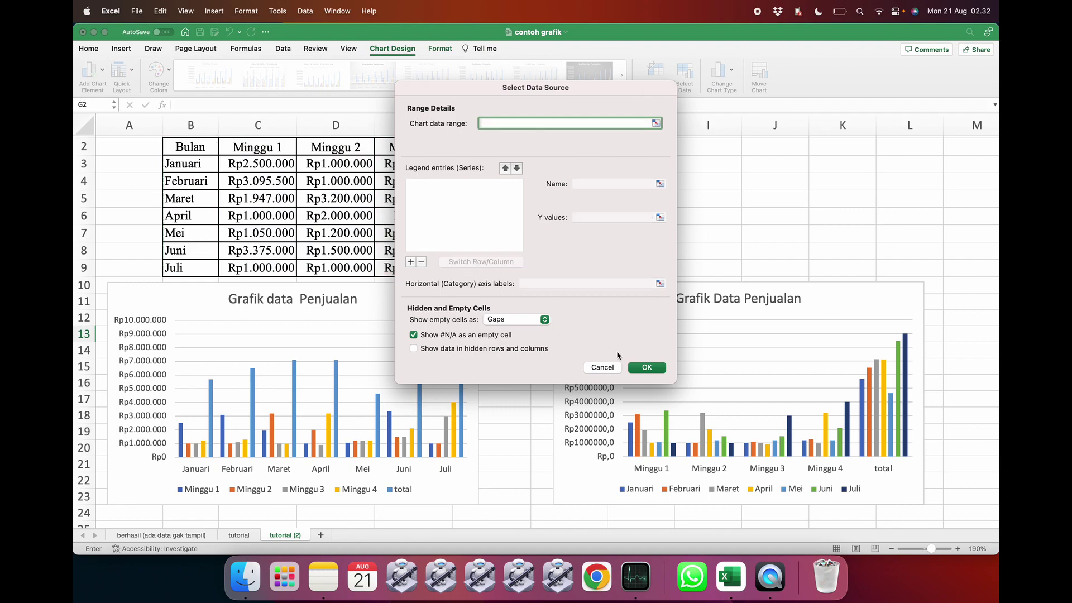
{"action": "left_click", "coordinate": [646, 367]}
{"action": "left_click", "coordinate": [527, 363]}
{"action": "left_click", "coordinate": [402, 346]}
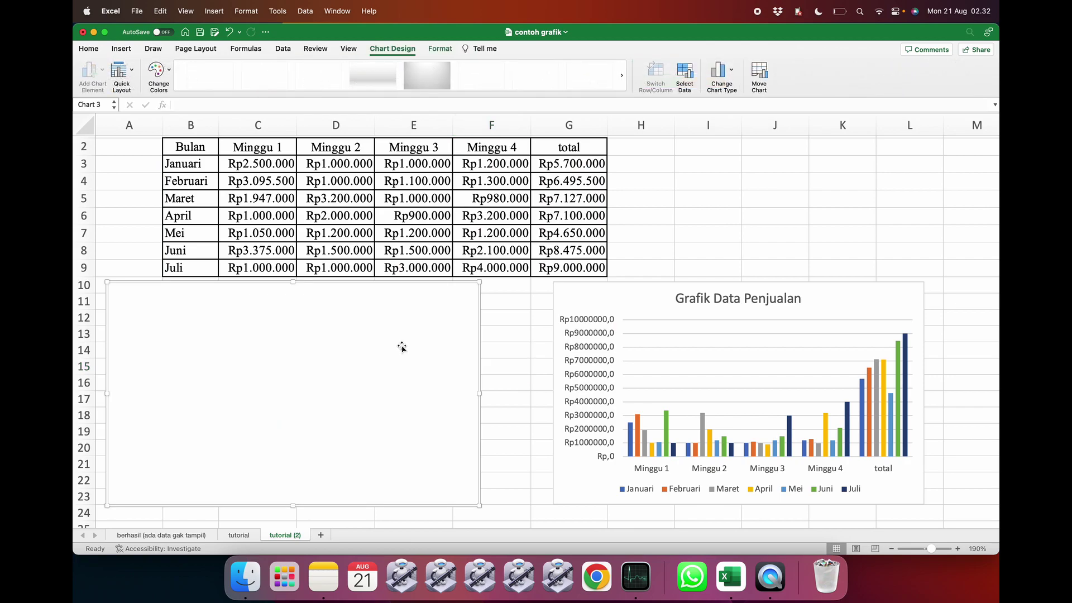
{"action": "left_click", "coordinate": [497, 360]}
{"action": "left_click", "coordinate": [518, 318]}
- Reopen the emptied chart's data source, uncover the table, and add five blank series
{"action": "left_click", "coordinate": [417, 320]}
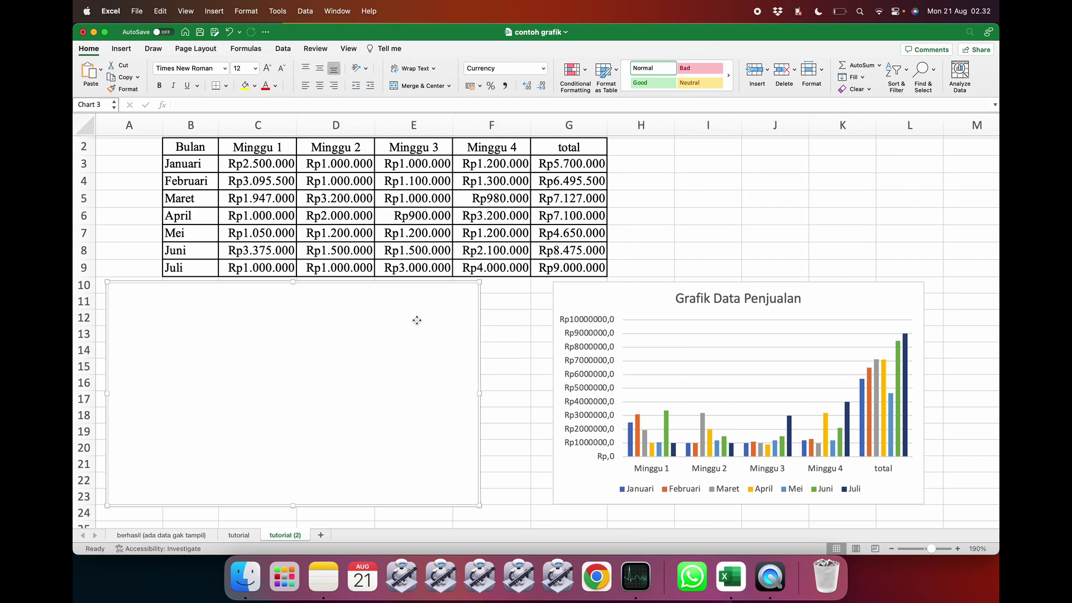
{"action": "left_click", "coordinate": [395, 49]}
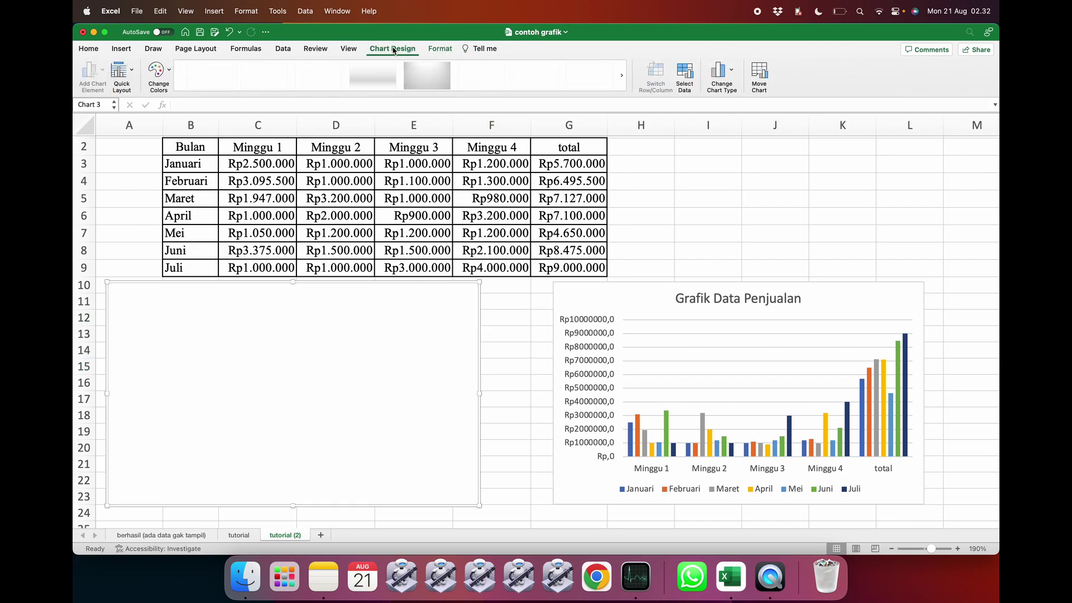
{"action": "left_click", "coordinate": [687, 70]}
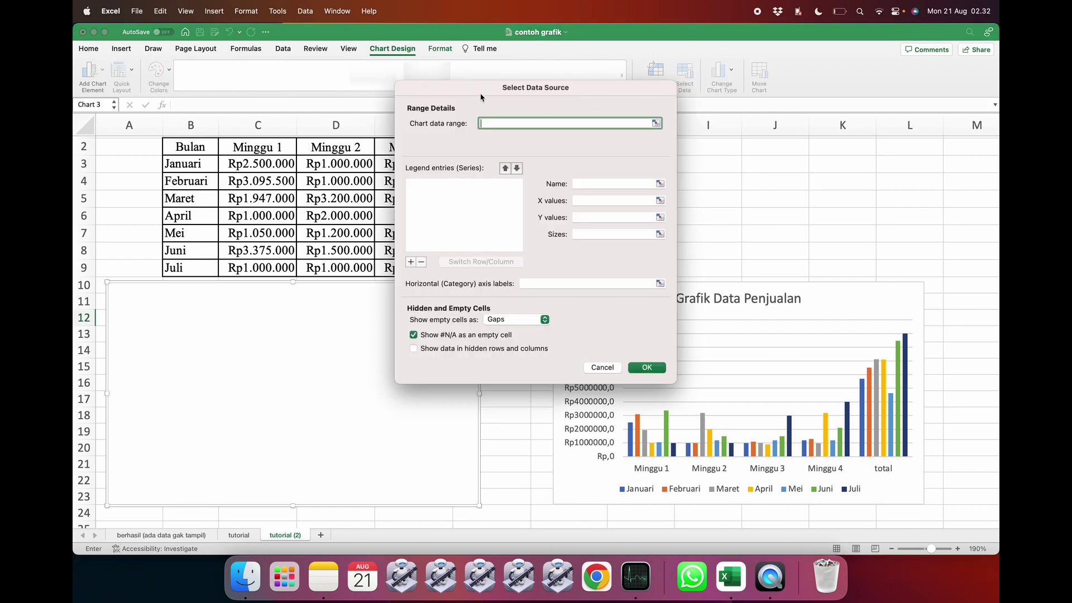
{"action": "left_click_drag", "start_coordinate": [480, 96], "coordinate": [657, 118]}
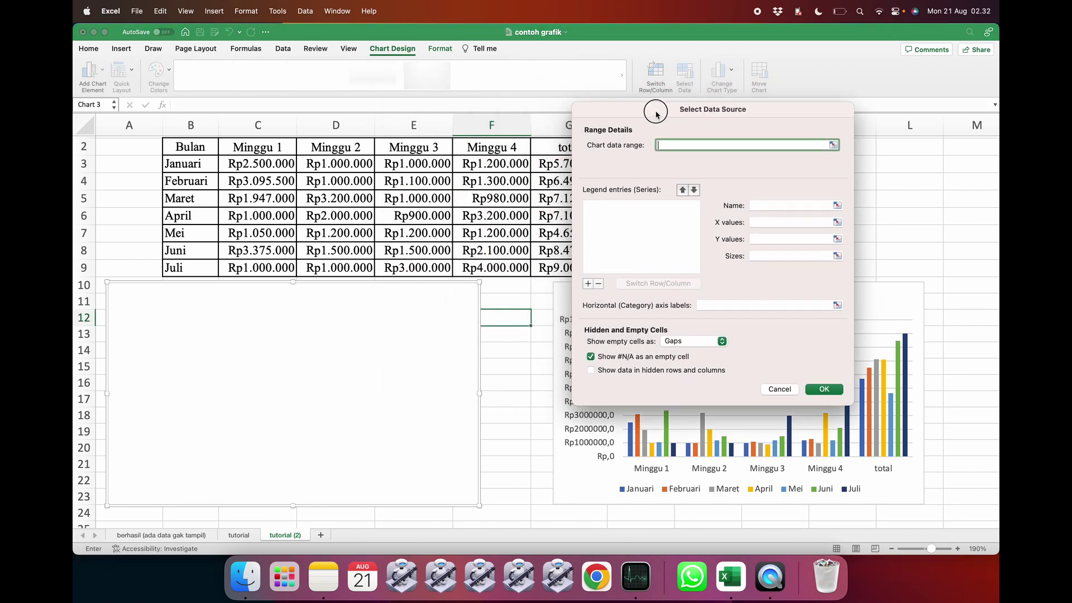
{"action": "left_click", "coordinate": [588, 284]}
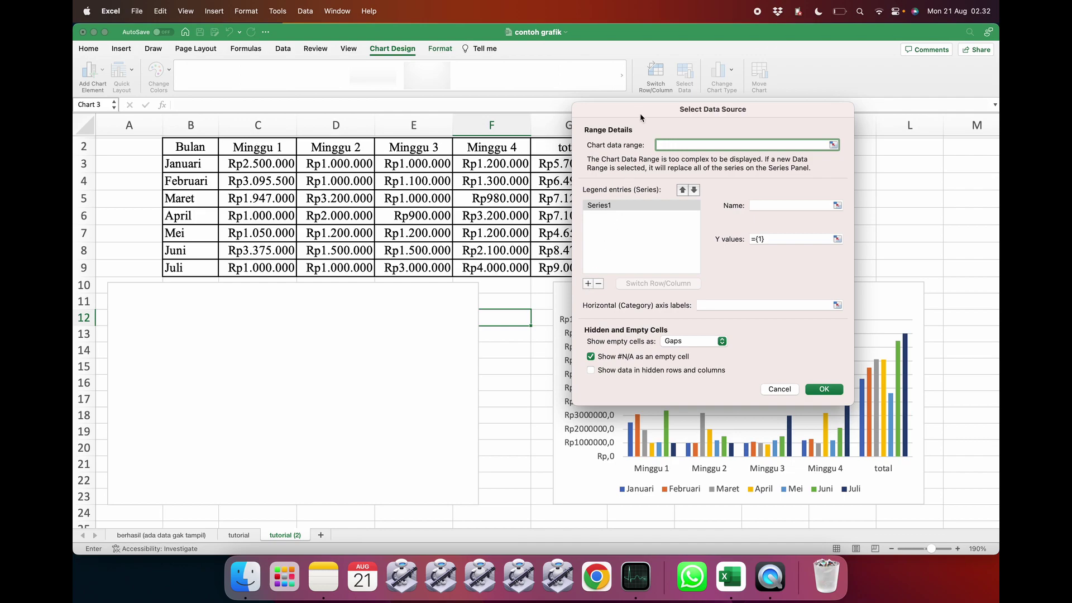
{"action": "left_click_drag", "start_coordinate": [642, 109], "coordinate": [760, 121]}
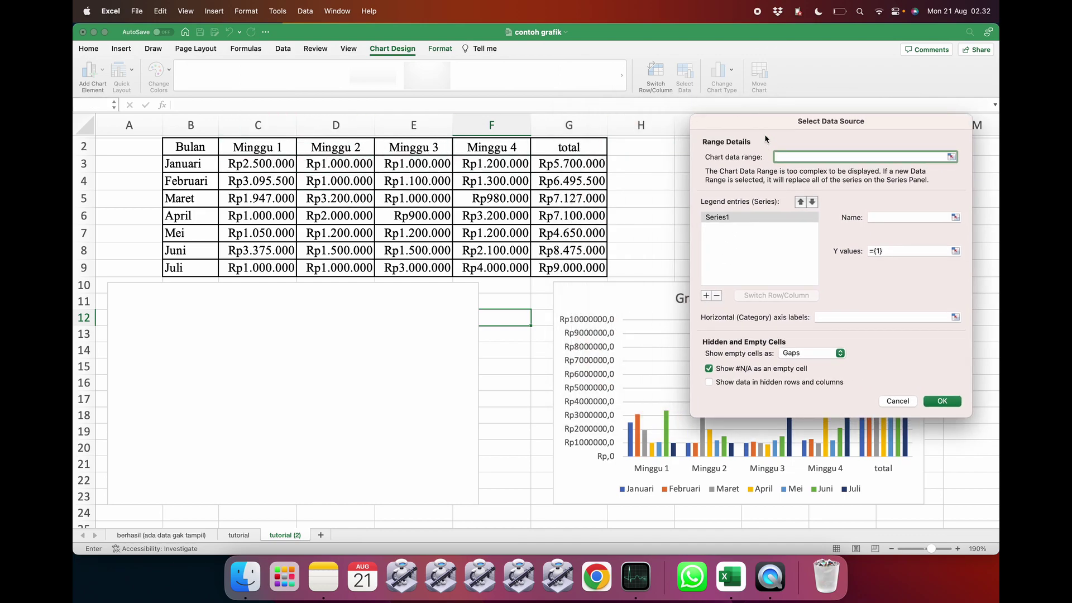
{"action": "left_click_drag", "start_coordinate": [755, 119], "coordinate": [746, 103]}
{"action": "left_click", "coordinate": [697, 280]}
{"action": "left_click", "coordinate": [698, 281]}
{"action": "left_click", "coordinate": [698, 280]}
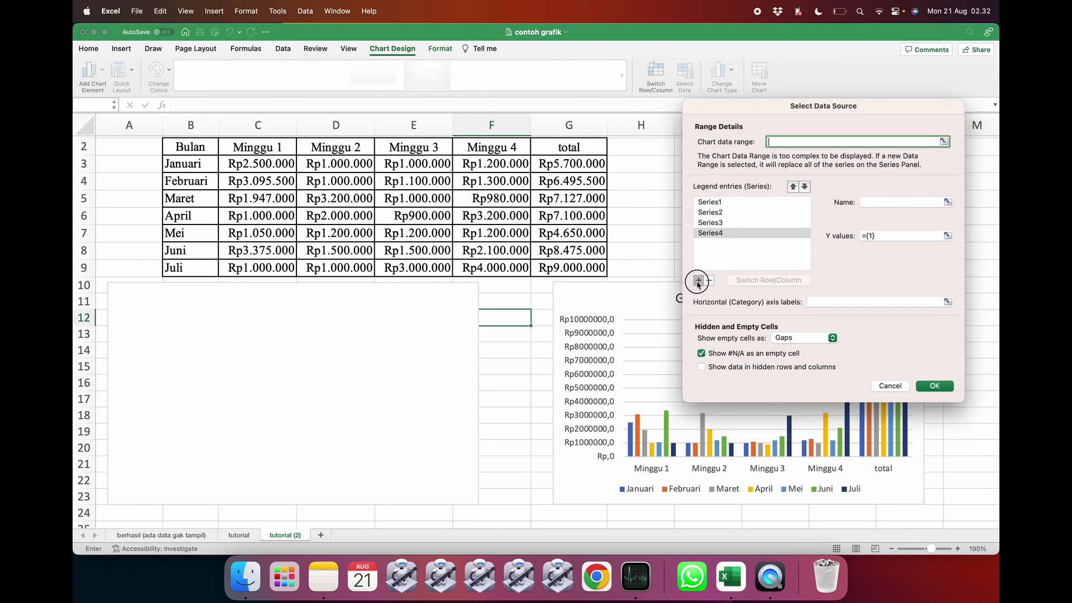
{"action": "left_click", "coordinate": [697, 280]}
- Set the chart data range to B2:G9 on the tutorial (2) sheet
{"action": "left_click", "coordinate": [752, 200]}
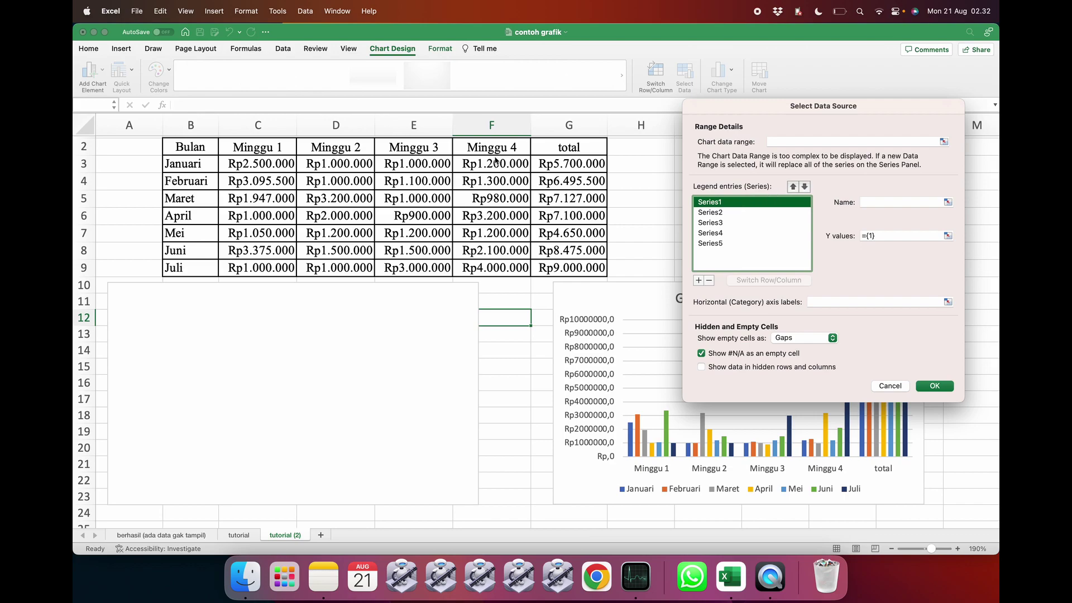
{"action": "left_click", "coordinate": [785, 142]}
{"action": "left_click_drag", "start_coordinate": [179, 146], "coordinate": [567, 268]}
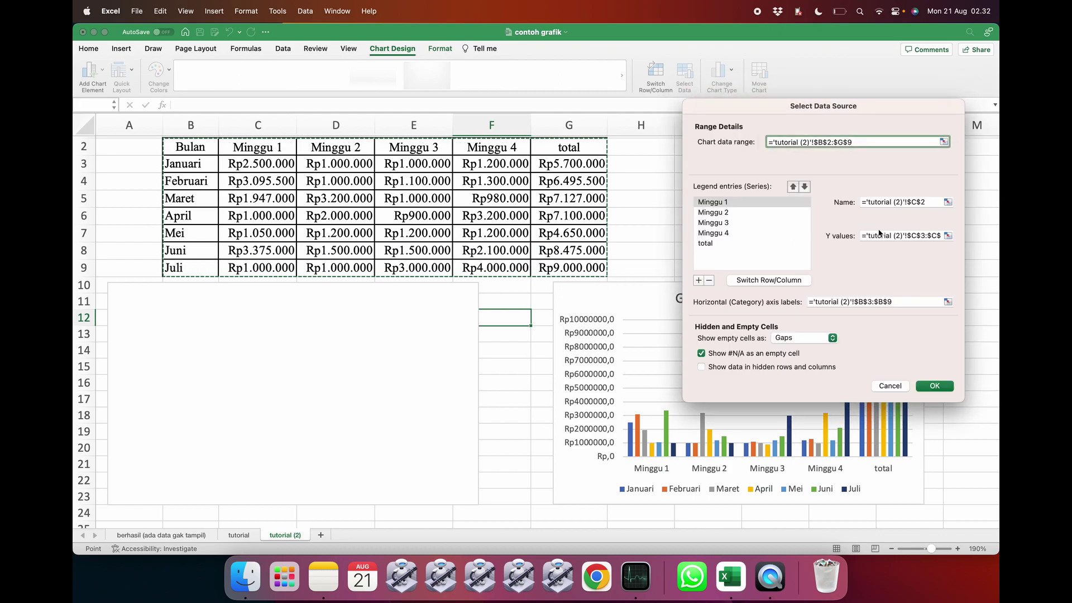
- Re-enter the Minggu 1 series references, using cell C2 for the name and C3:C9 for the Y values
{"action": "left_click", "coordinate": [888, 203]}
{"action": "left_click_drag", "start_coordinate": [888, 203], "coordinate": [844, 204]}
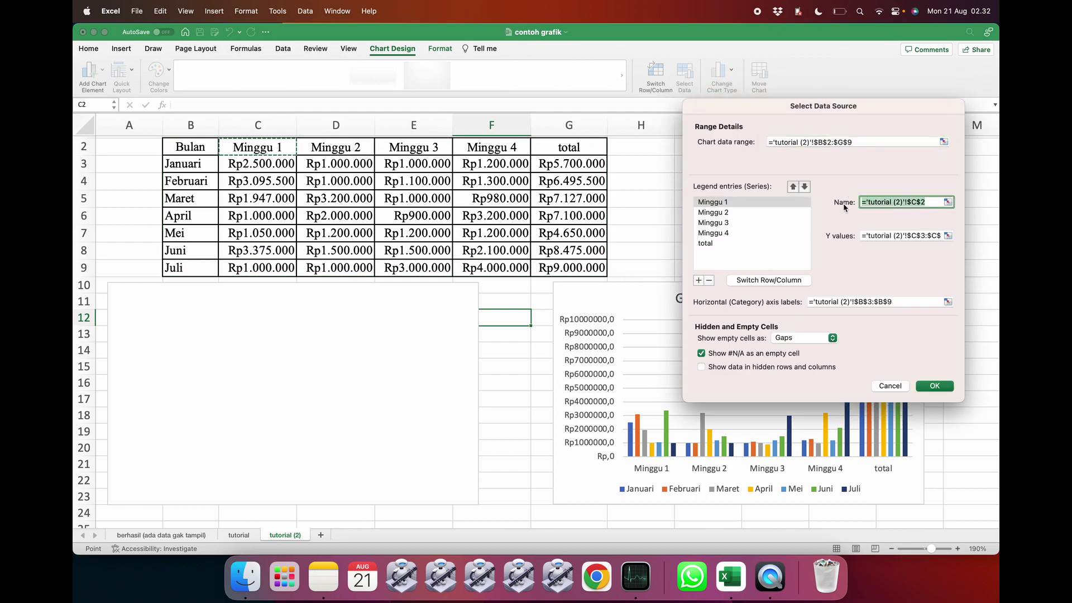
{"action": "type", "text": "="}
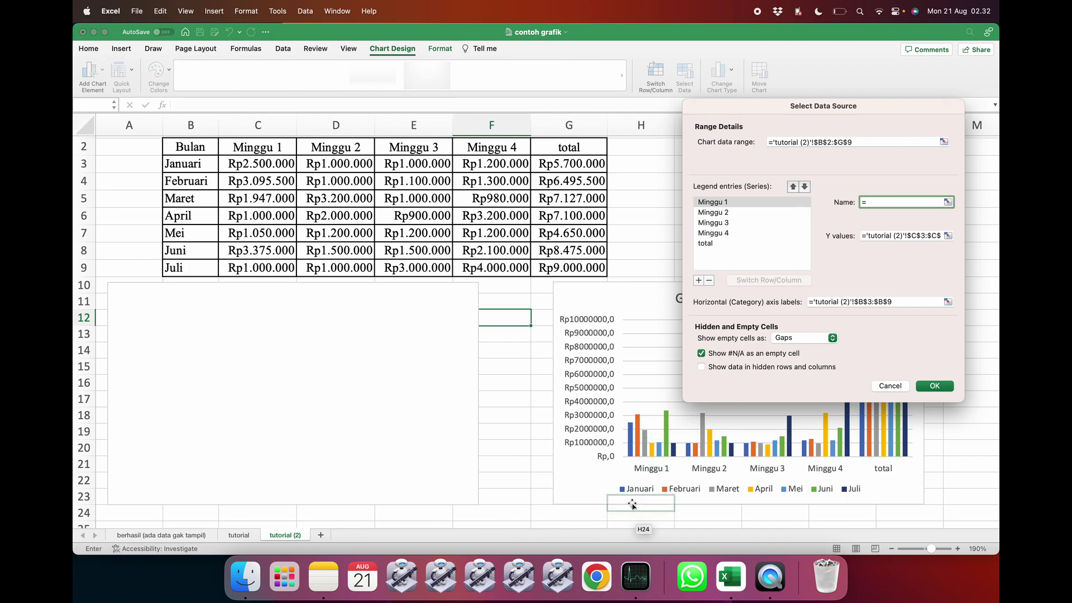
{"action": "left_click", "coordinate": [259, 151]}
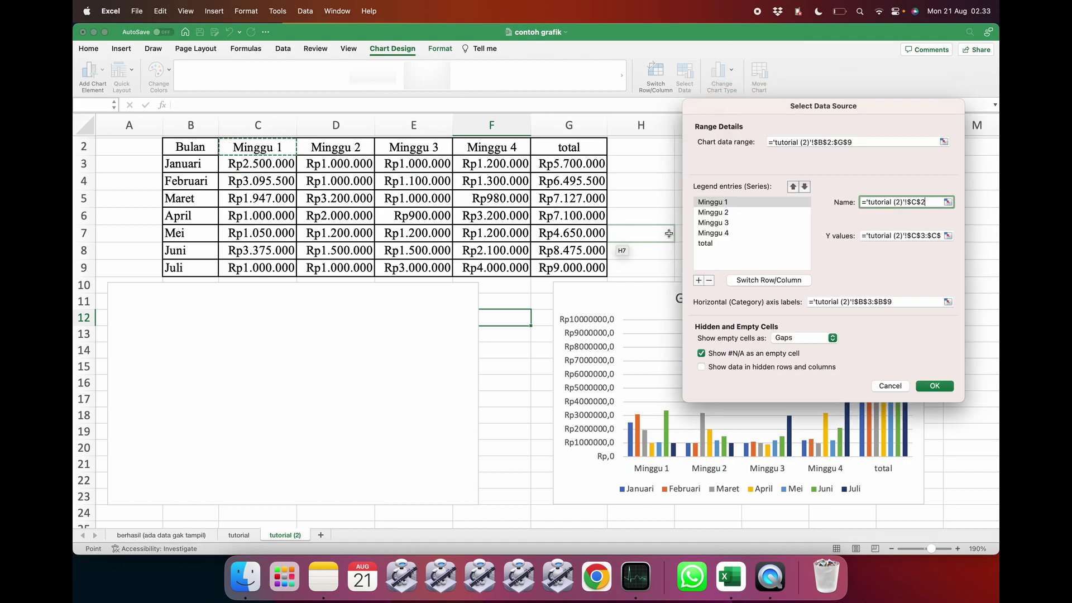
{"action": "left_click", "coordinate": [898, 237]}
{"action": "triple_click", "coordinate": [898, 237]}
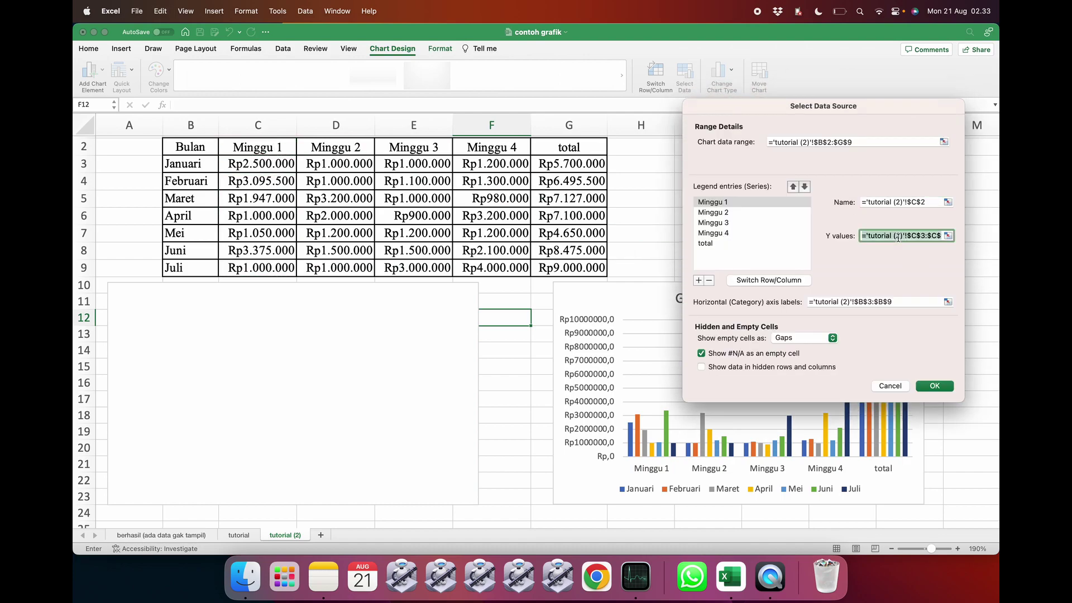
{"action": "key", "text": "BackSpace"}
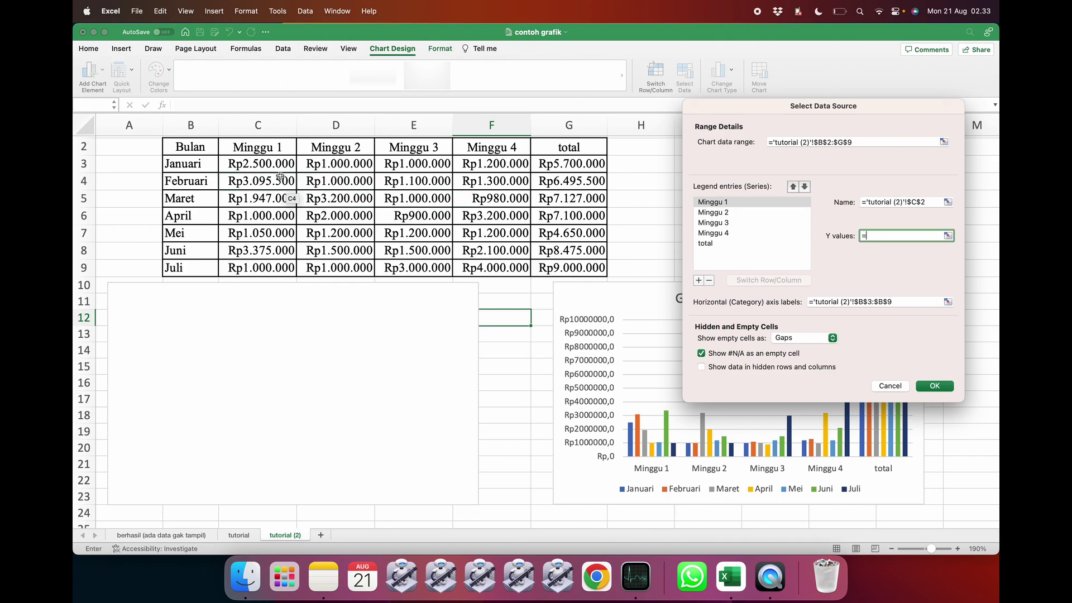
{"action": "left_click_drag", "start_coordinate": [258, 167], "coordinate": [254, 268]}
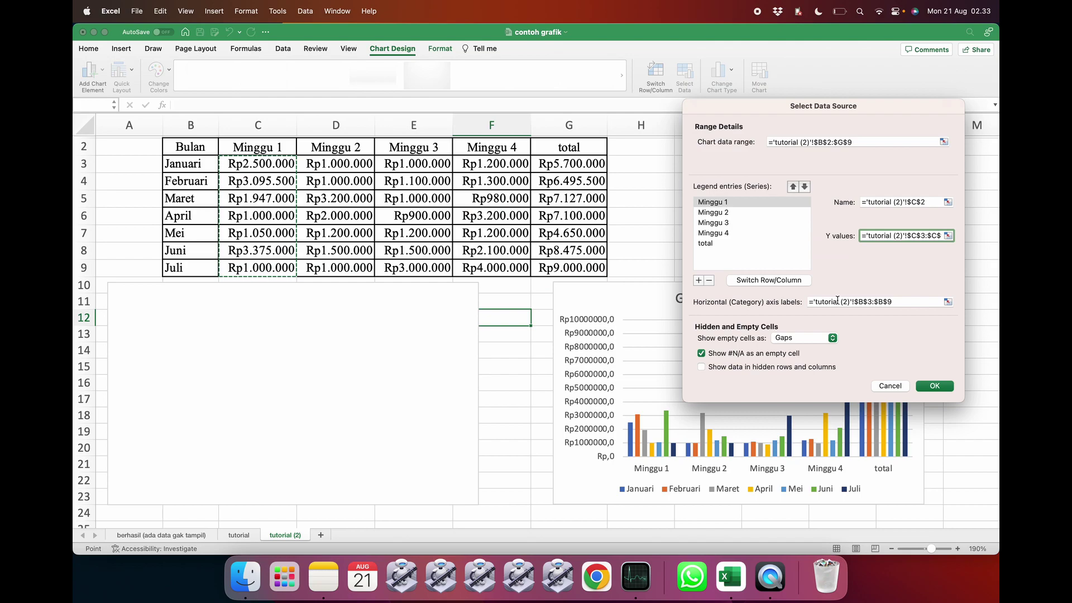
- Re-enter the month names in B3:B9 as the horizontal axis labels for the Minggu 1 series
{"action": "left_click", "coordinate": [837, 301]}
{"action": "type", "text": "="}
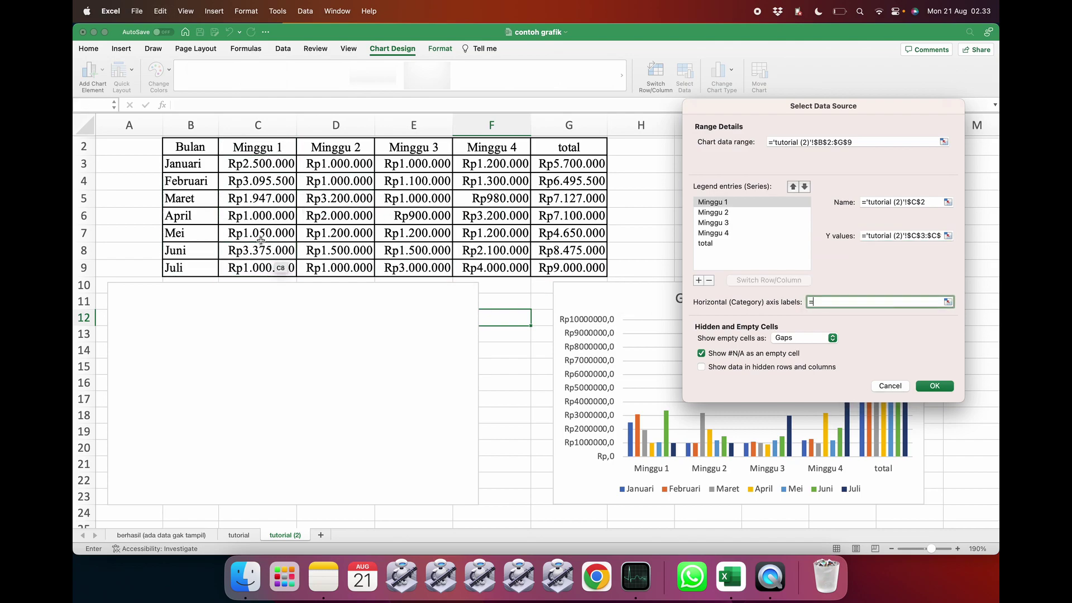
{"action": "left_click_drag", "start_coordinate": [197, 165], "coordinate": [189, 268]}
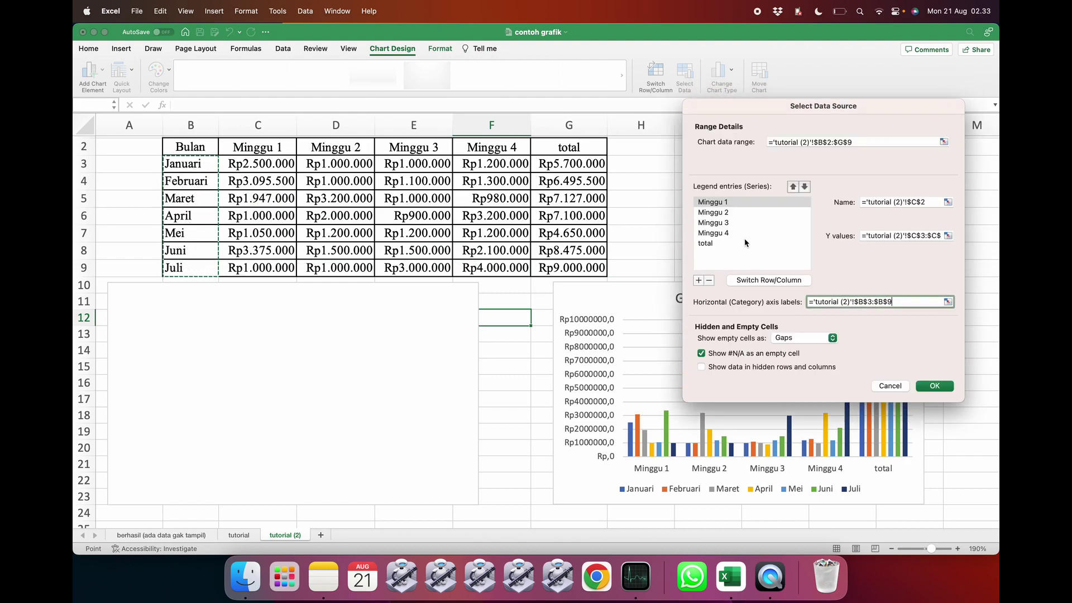
- Select the Minggu 2 series and re-enter B2:G9 as the chart data range
{"action": "left_click", "coordinate": [730, 213]}
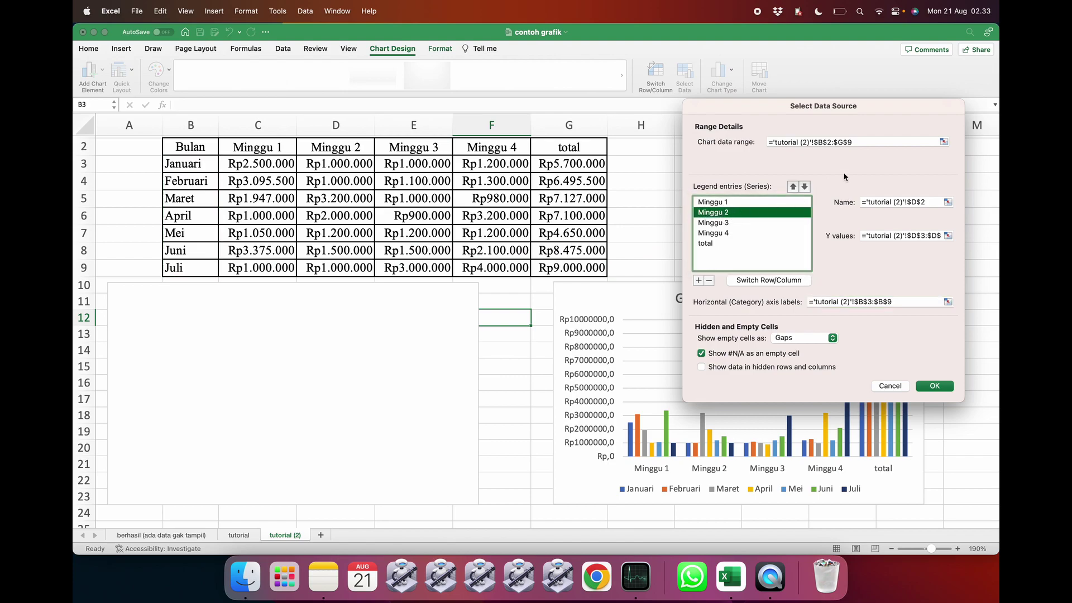
{"action": "left_click", "coordinate": [855, 141]}
{"action": "type", "text": "="}
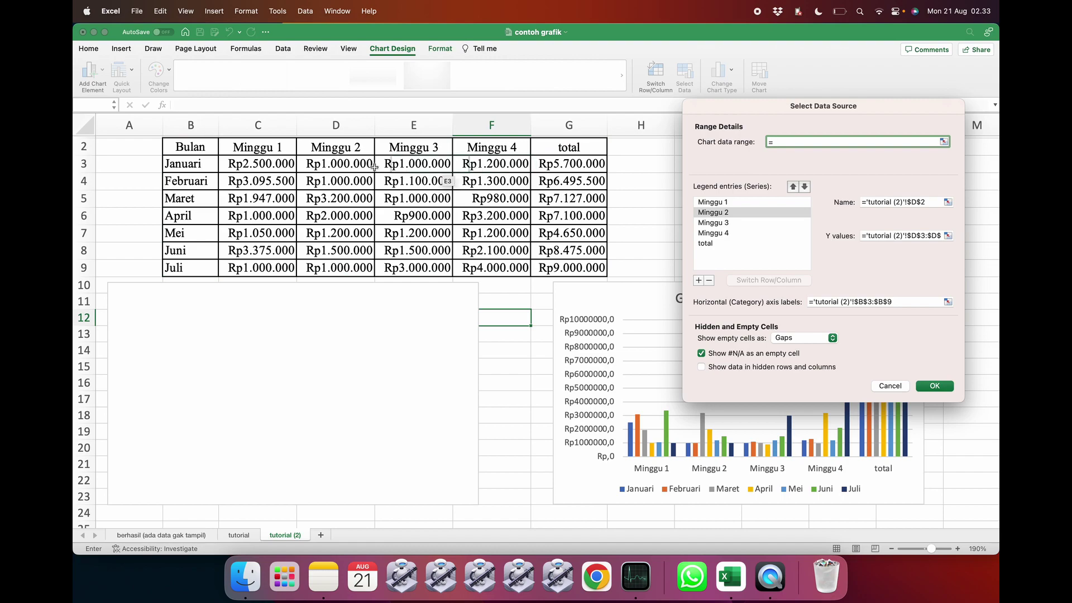
{"action": "left_click_drag", "start_coordinate": [178, 147], "coordinate": [587, 270]}
- Re-enter the Minggu 2 series references, using cell D2 for the name and D3:D9 for the Y values
{"action": "left_click", "coordinate": [922, 205]}
{"action": "key", "text": "super+a"}
{"action": "type", "text": "="}
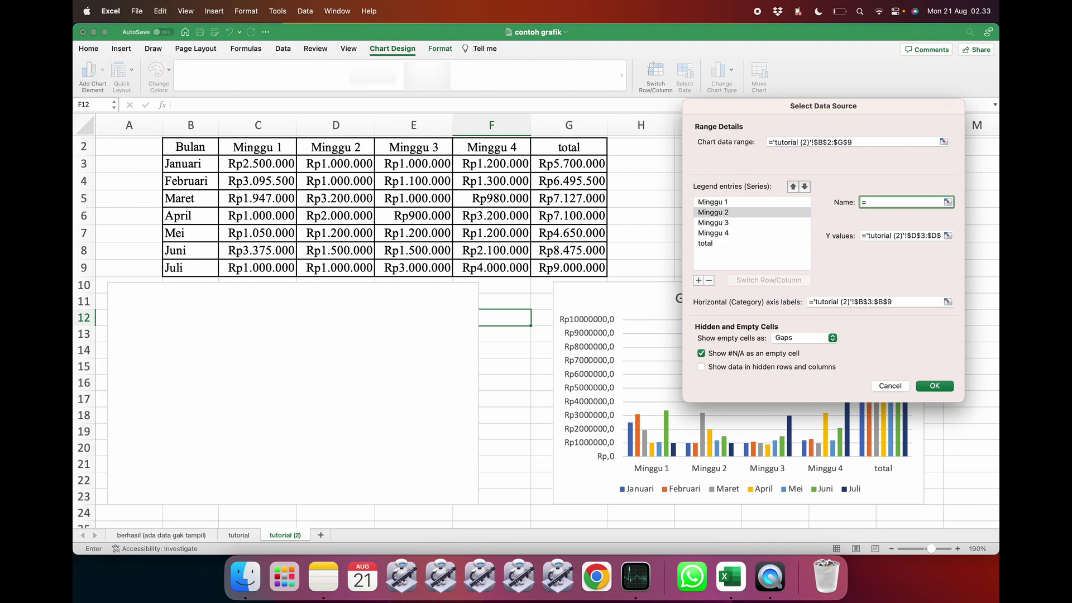
{"action": "left_click", "coordinate": [326, 150]}
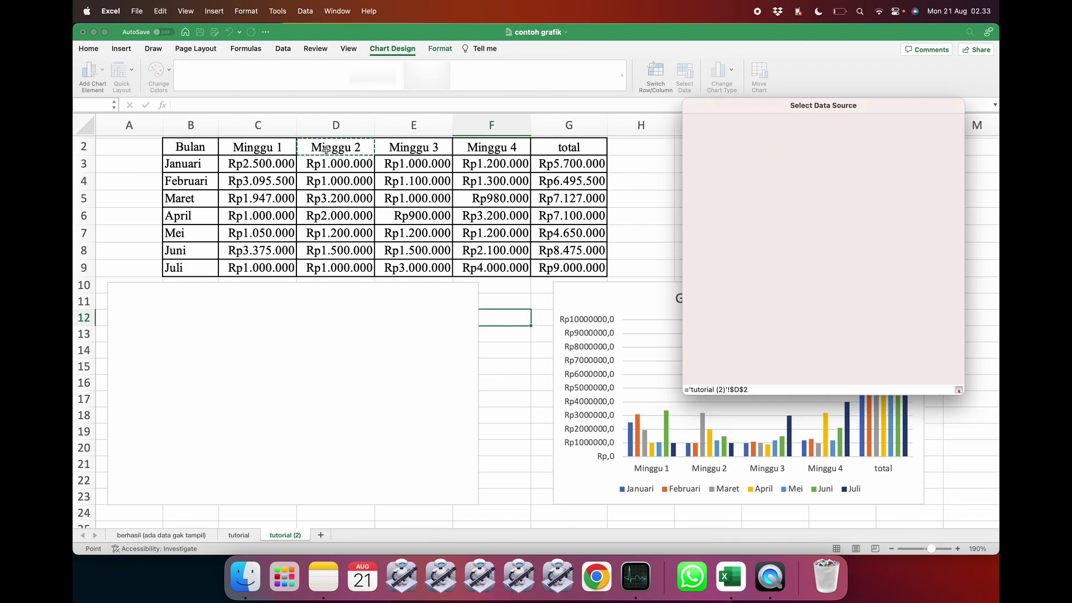
{"action": "left_click", "coordinate": [874, 233]}
{"action": "key", "text": "super+a"}
{"action": "type", "text": "="}
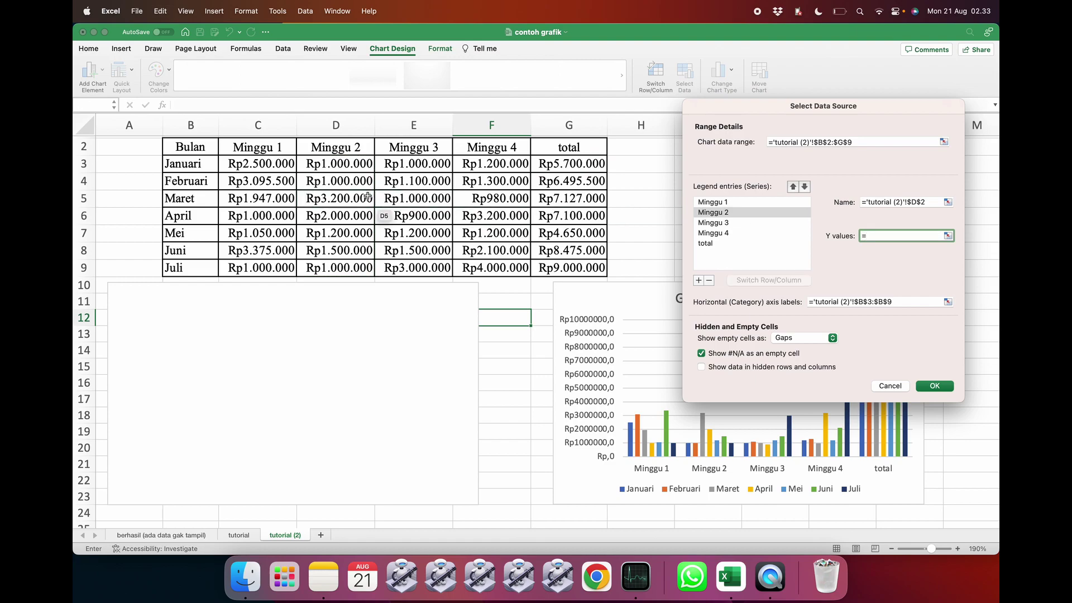
{"action": "left_click_drag", "start_coordinate": [341, 163], "coordinate": [342, 267]}
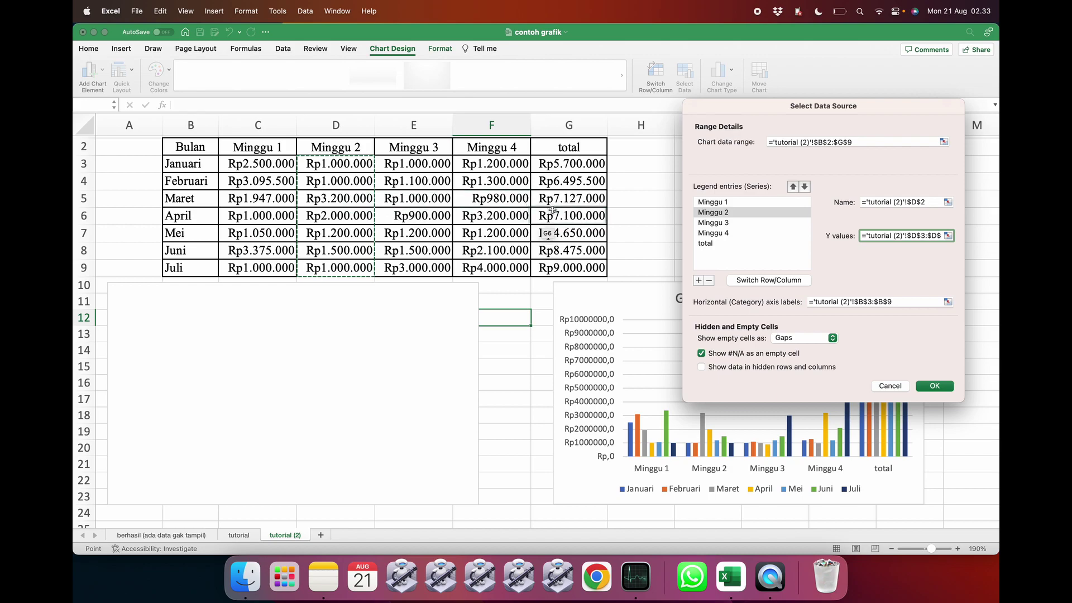
{"action": "left_click_drag", "start_coordinate": [334, 168], "coordinate": [329, 262]}
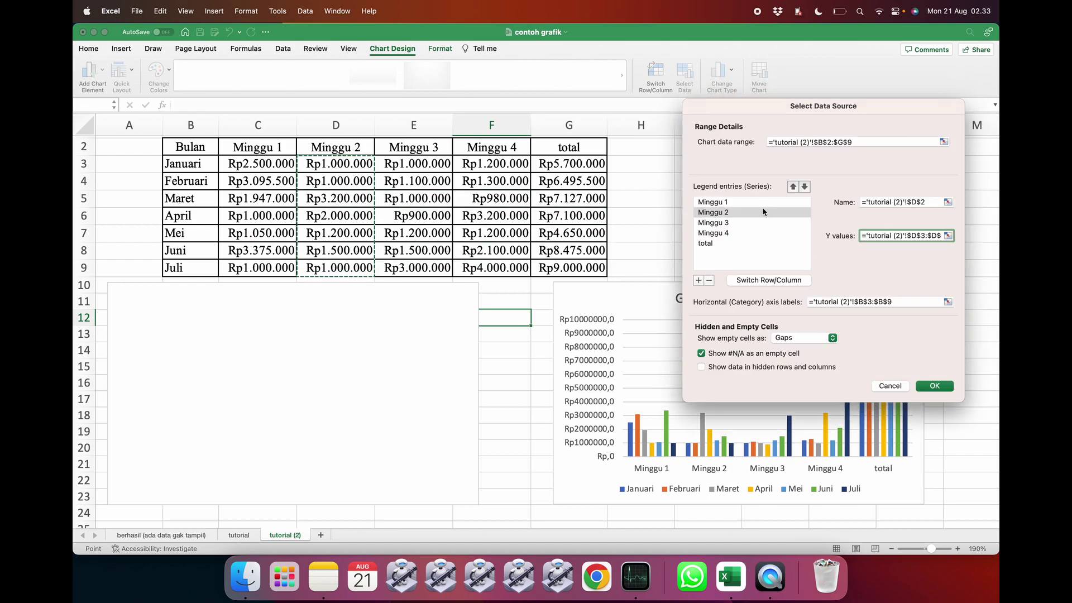
- Re-enter the month names in B3:B9 as the horizontal axis labels for the Minggu 2 series
{"action": "left_click", "coordinate": [893, 301]}
{"action": "key", "text": "super+a"}
{"action": "type", "text": "="}
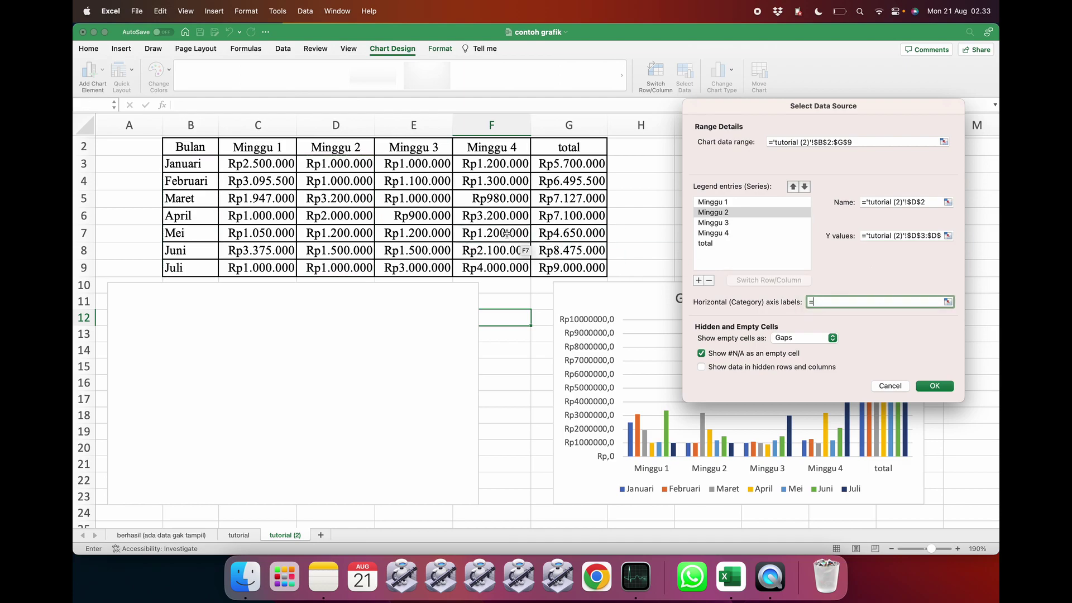
{"action": "left_click_drag", "start_coordinate": [184, 164], "coordinate": [192, 267]}
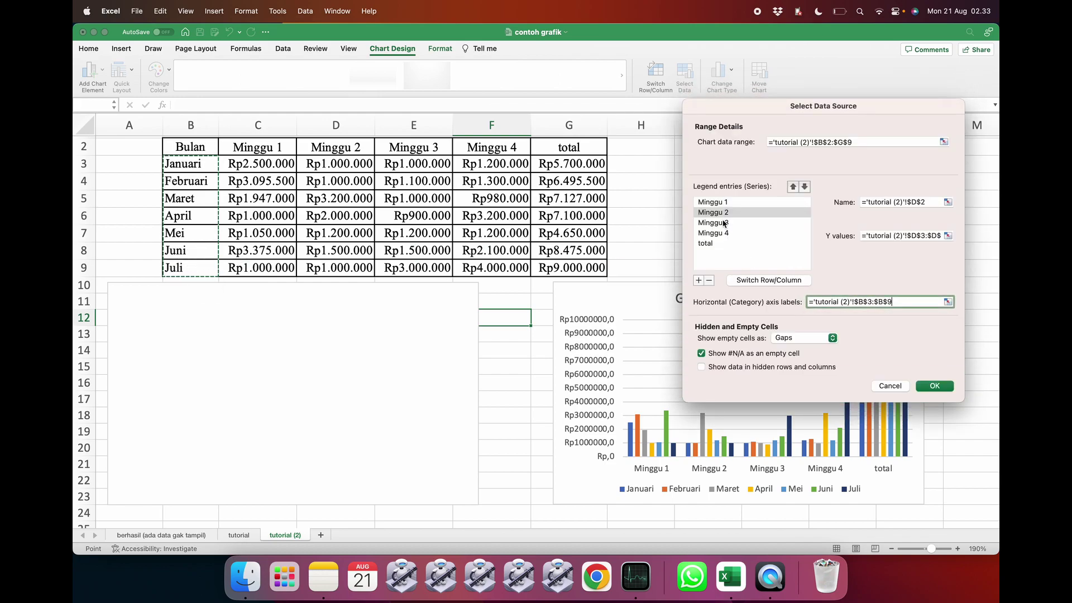
- Select the Minggu 3 series and re-enter B2:G9 as the chart data range
{"action": "left_click", "coordinate": [724, 222]}
{"action": "left_click", "coordinate": [804, 141]}
{"action": "type", "text": "="}
{"action": "left_click_drag", "start_coordinate": [189, 148], "coordinate": [558, 266]}
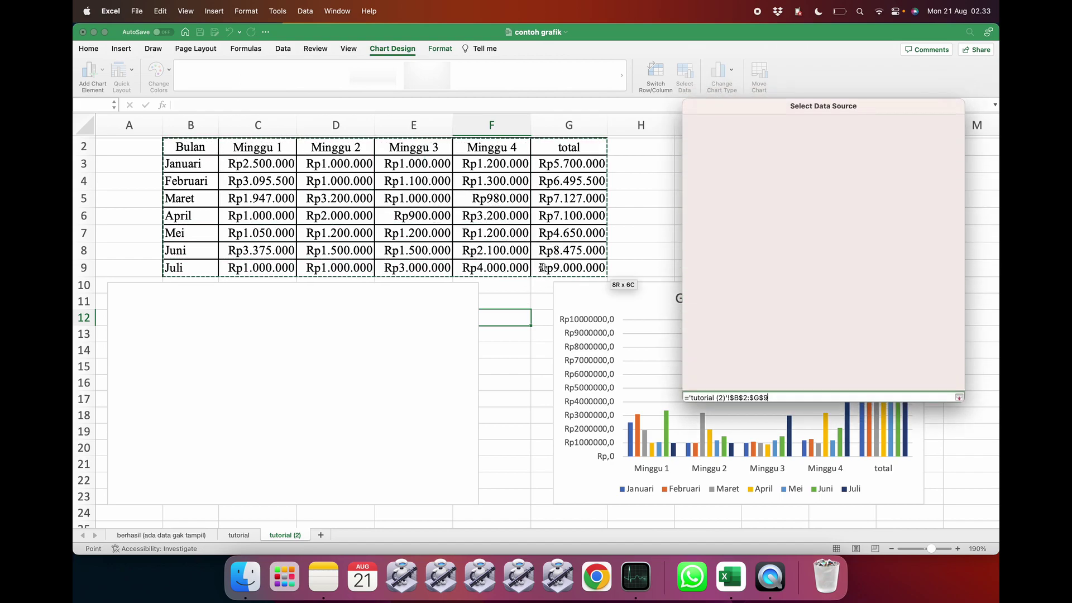
- Re-enter the Minggu 3 series references, using cell E2 for the name and E3:E9 for the Y values
{"action": "left_click", "coordinate": [900, 202]}
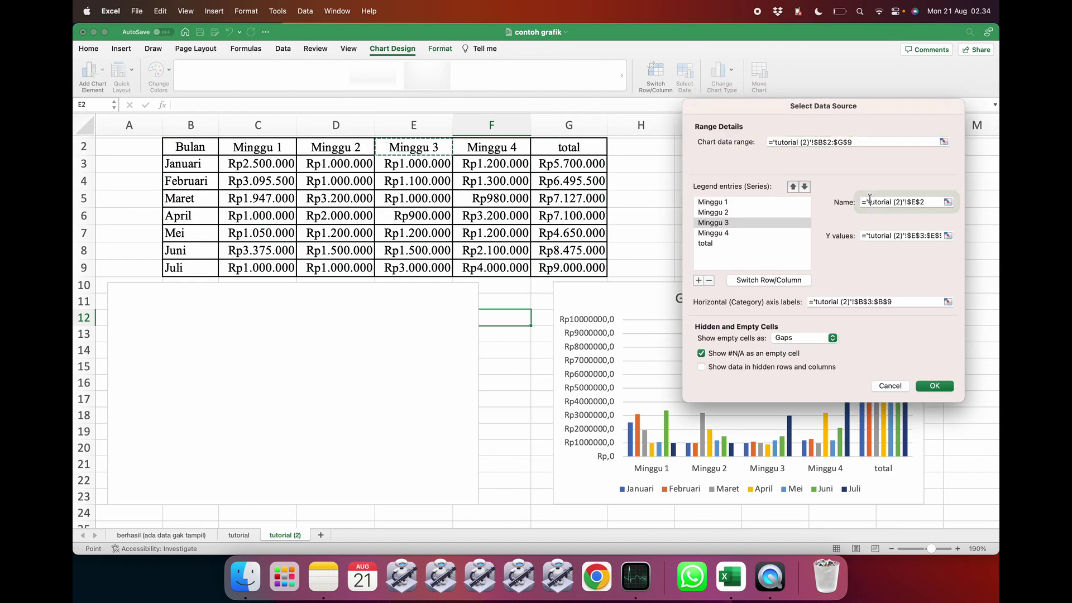
{"action": "type", "text": "="}
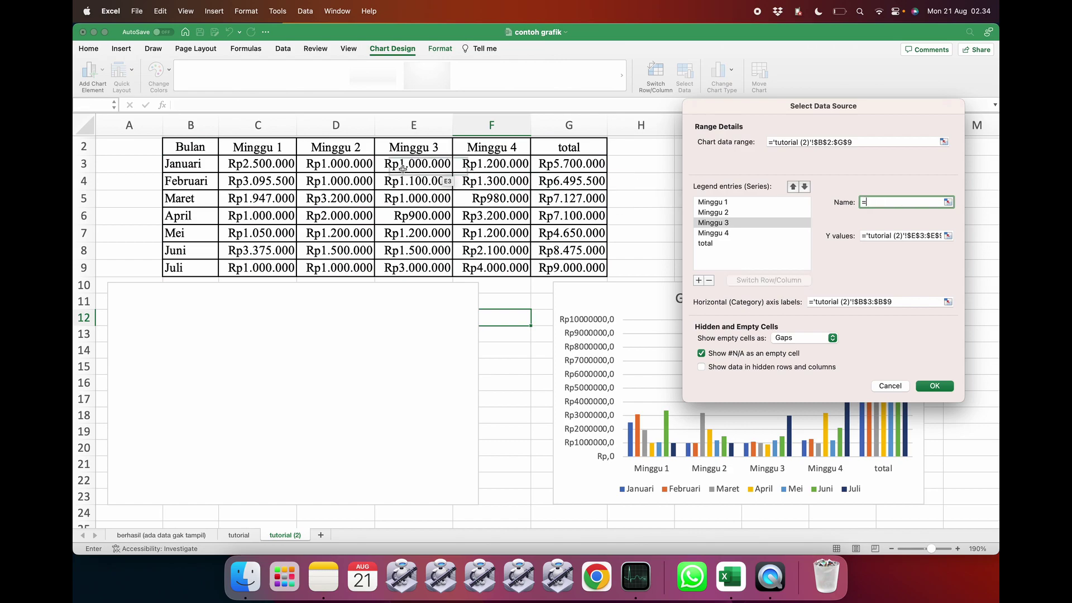
{"action": "left_click", "coordinate": [413, 148]}
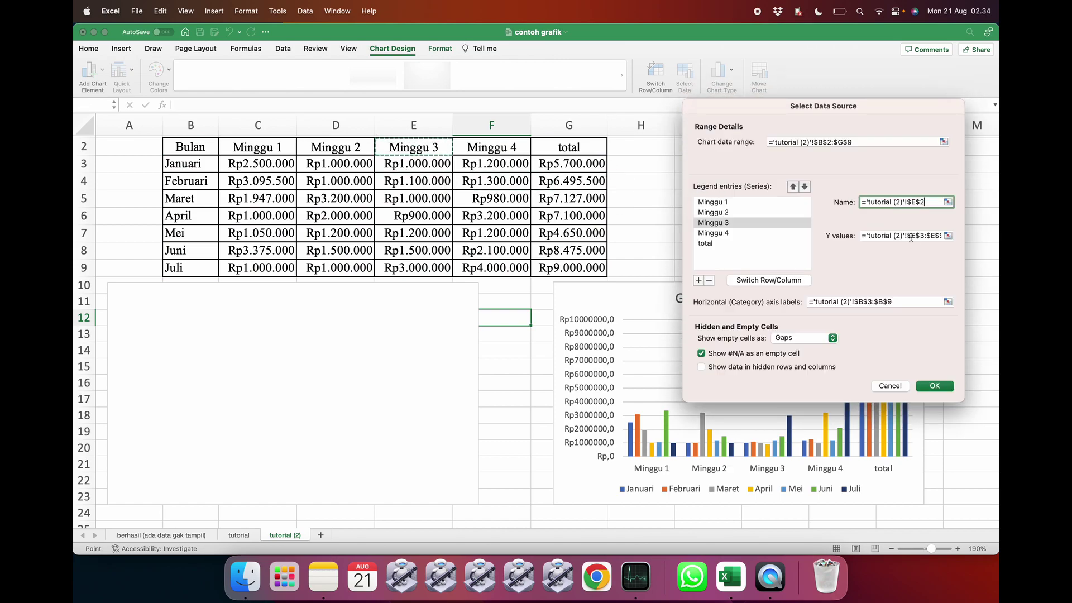
{"action": "left_click", "coordinate": [908, 237]}
{"action": "type", "text": "="}
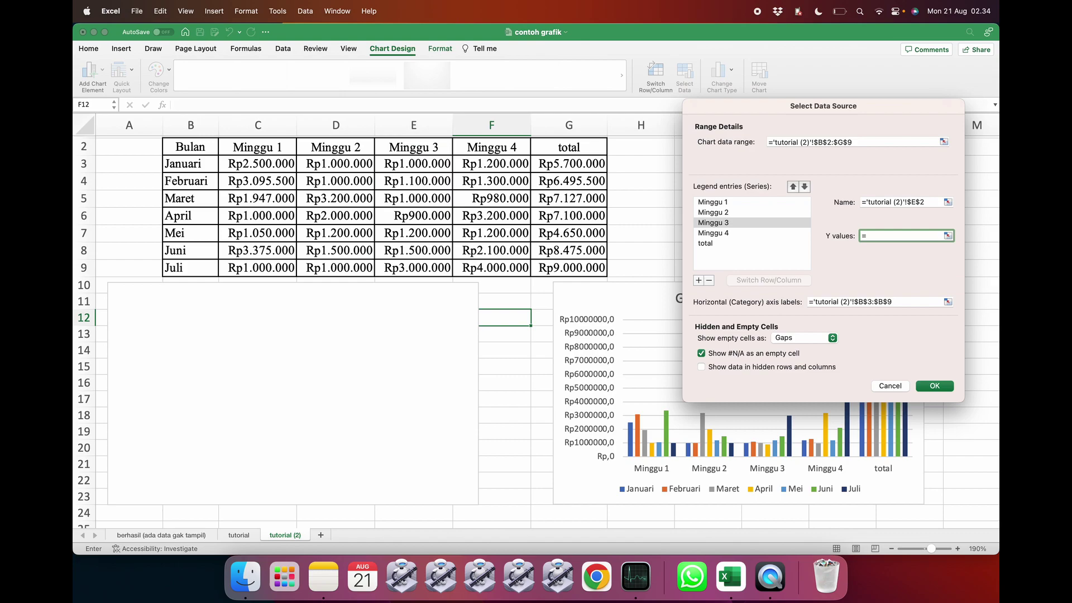
{"action": "left_click_drag", "start_coordinate": [413, 164], "coordinate": [402, 263]}
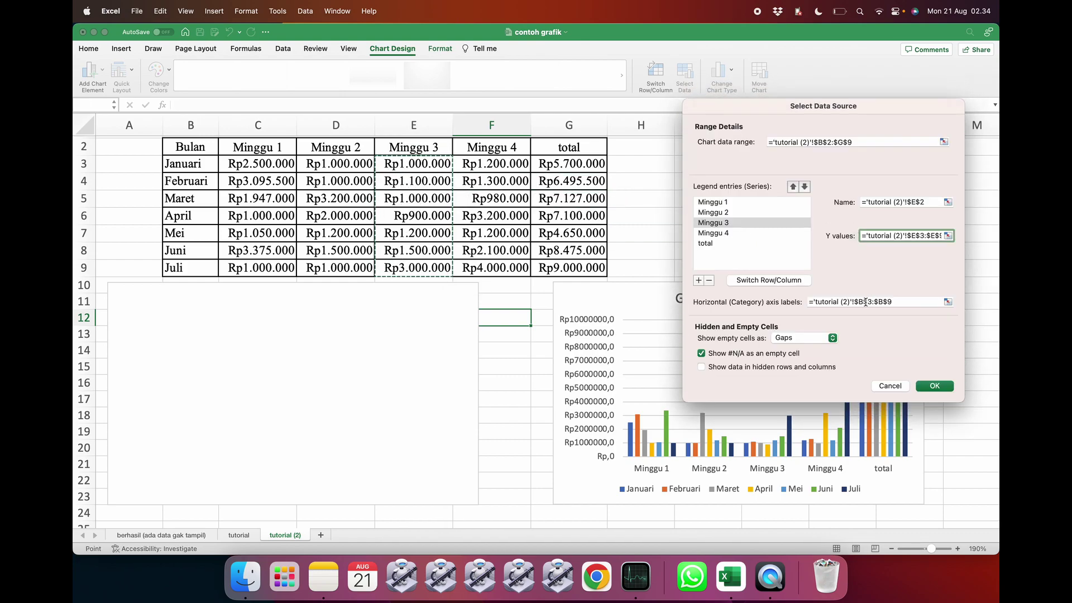
- Re-enter the month names in B3:B9 as the horizontal axis labels for the Minggu 3 series
{"action": "left_click", "coordinate": [865, 302]}
{"action": "type", "text": "="}
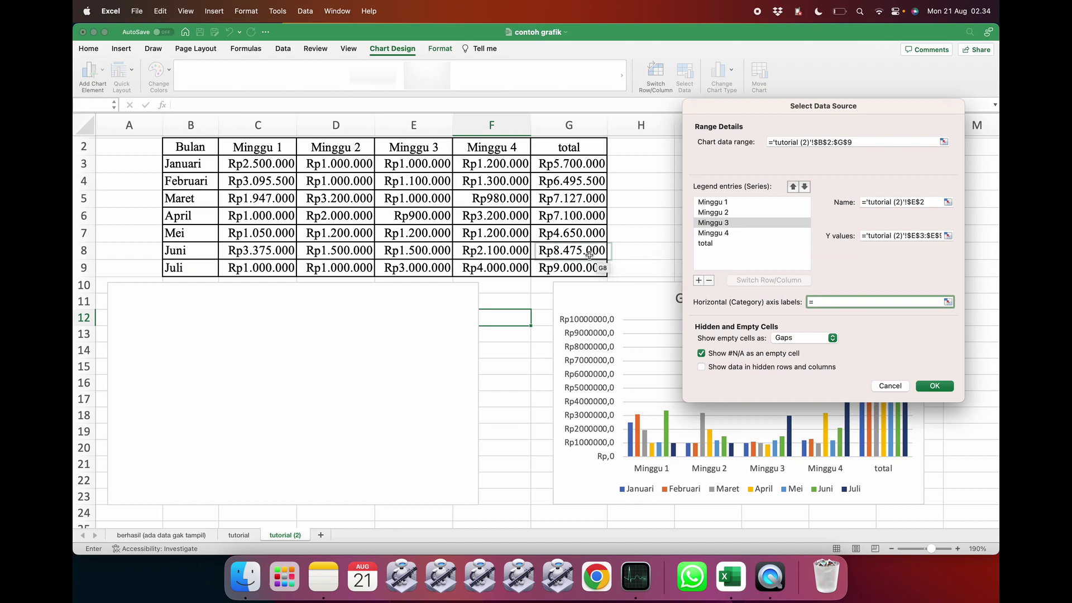
{"action": "left_click_drag", "start_coordinate": [187, 164], "coordinate": [191, 268]}
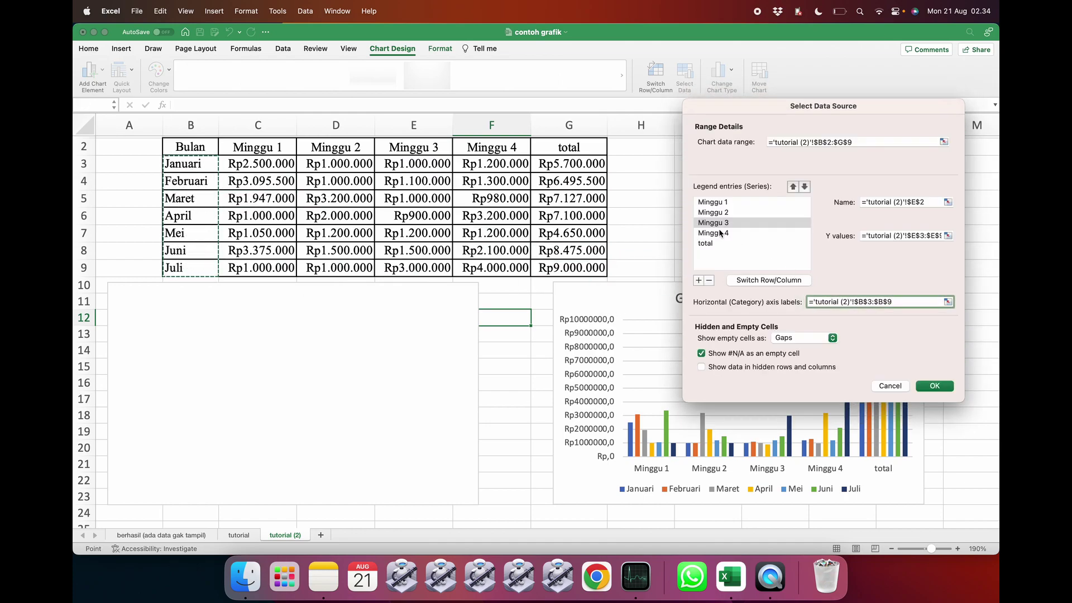
{"action": "left_click", "coordinate": [721, 233]}
{"action": "triple_click", "coordinate": [818, 141]}
{"action": "type", "text": "="}
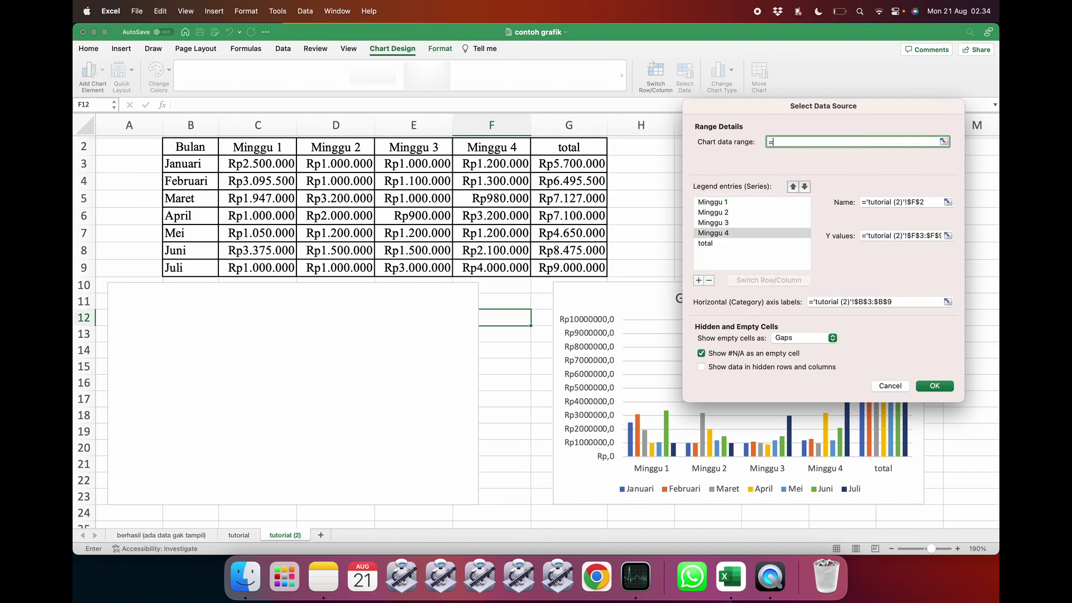
{"action": "left_click", "coordinate": [900, 205]}
{"action": "key", "text": "Return"}
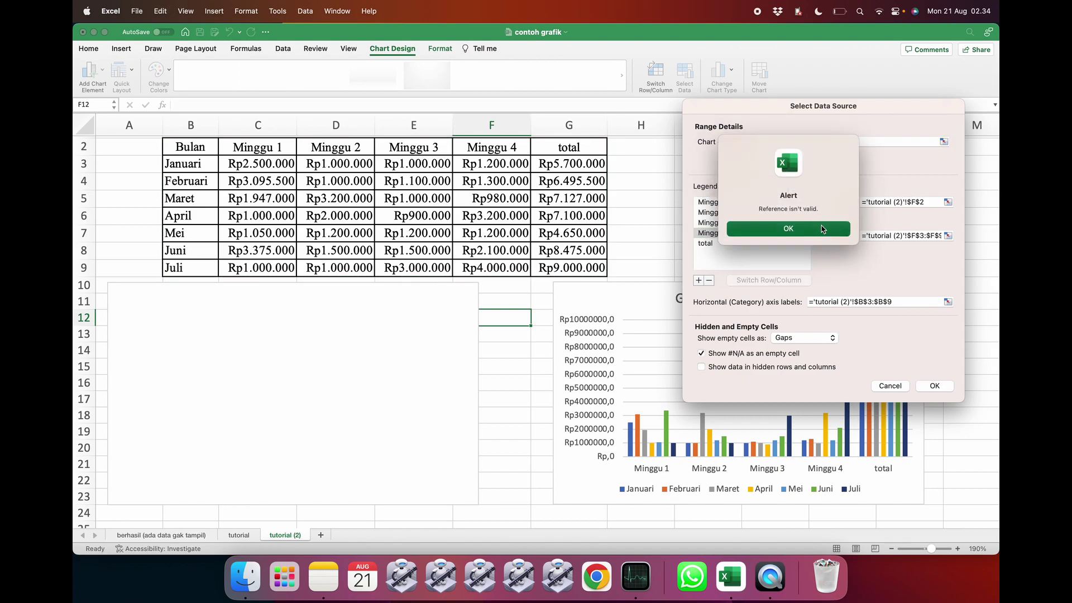
{"action": "key", "text": "super+a"}
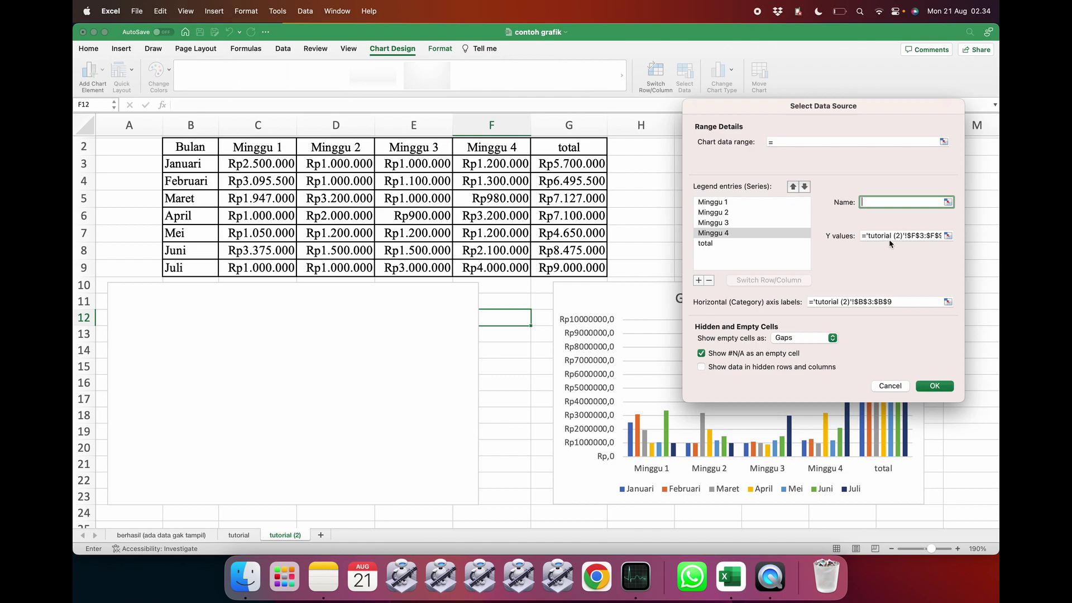
{"action": "left_click", "coordinate": [889, 240]}
{"action": "key", "text": "super+a"}
{"action": "type", "text": "="}
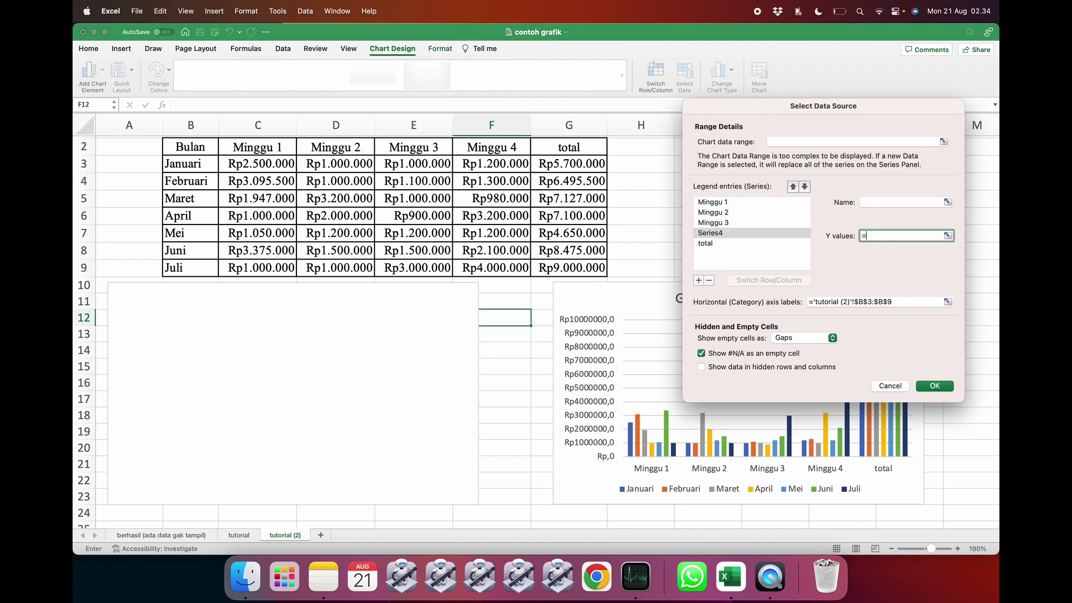
{"action": "left_click", "coordinate": [867, 302]}
{"action": "left_click", "coordinate": [809, 240]}
{"action": "key", "text": "super+a"}
{"action": "key", "text": "BackSpace"}
- Select the fourth series and re-enter B2:G9 as the chart data range
{"action": "left_click", "coordinate": [722, 233]}
{"action": "left_click", "coordinate": [777, 143]}
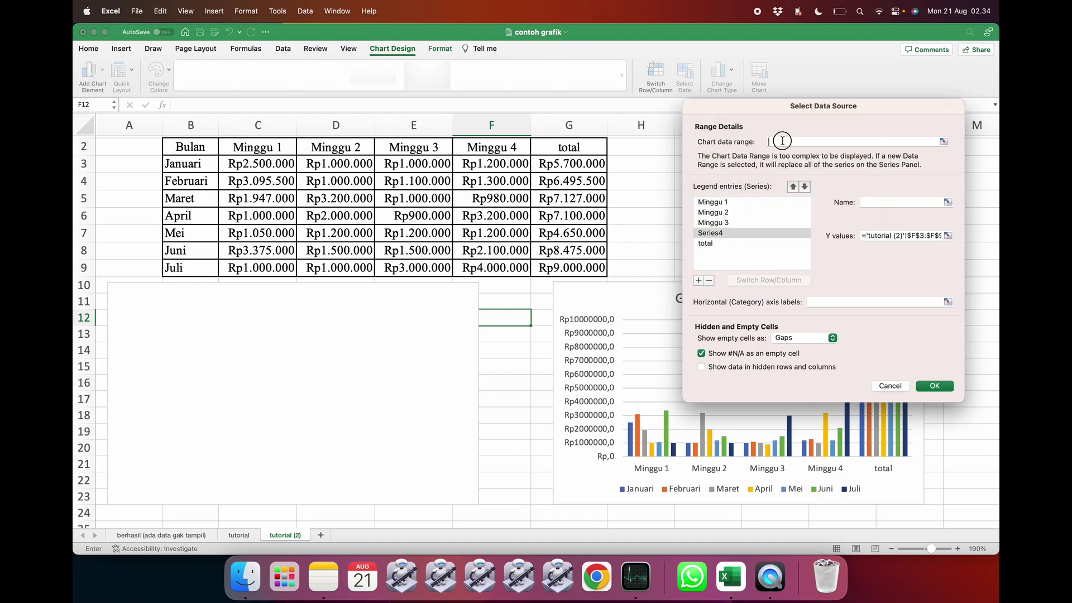
{"action": "left_click_drag", "start_coordinate": [187, 146], "coordinate": [568, 263]}
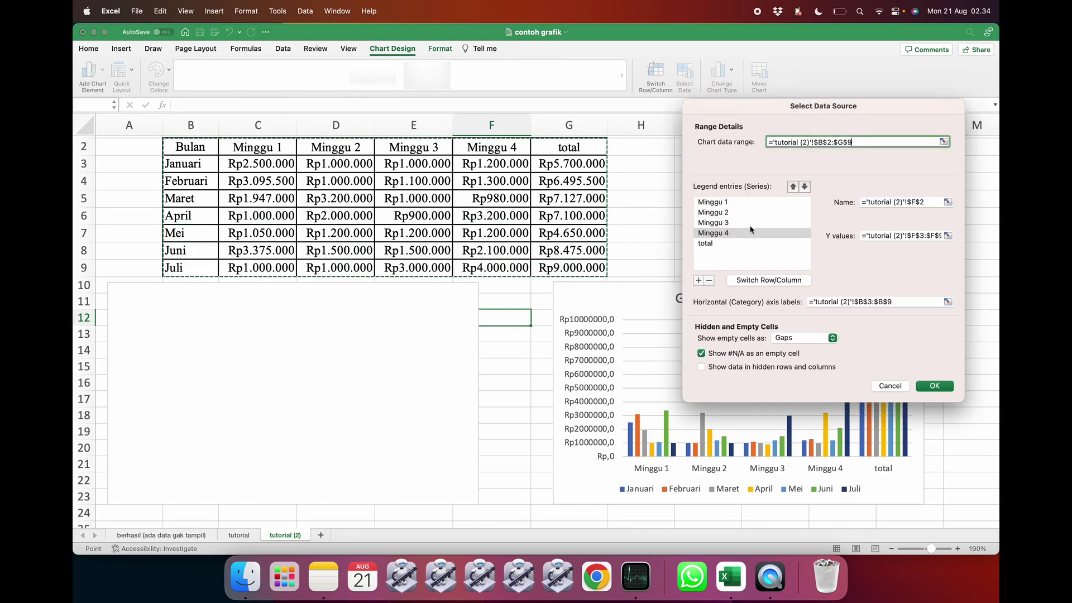
- Re-enter the Minggu 4 series references, using cell F2 for the name and F3:F9 for the Y values
{"action": "left_click", "coordinate": [892, 204]}
{"action": "key", "text": "super+a"}
{"action": "type", "text": "="}
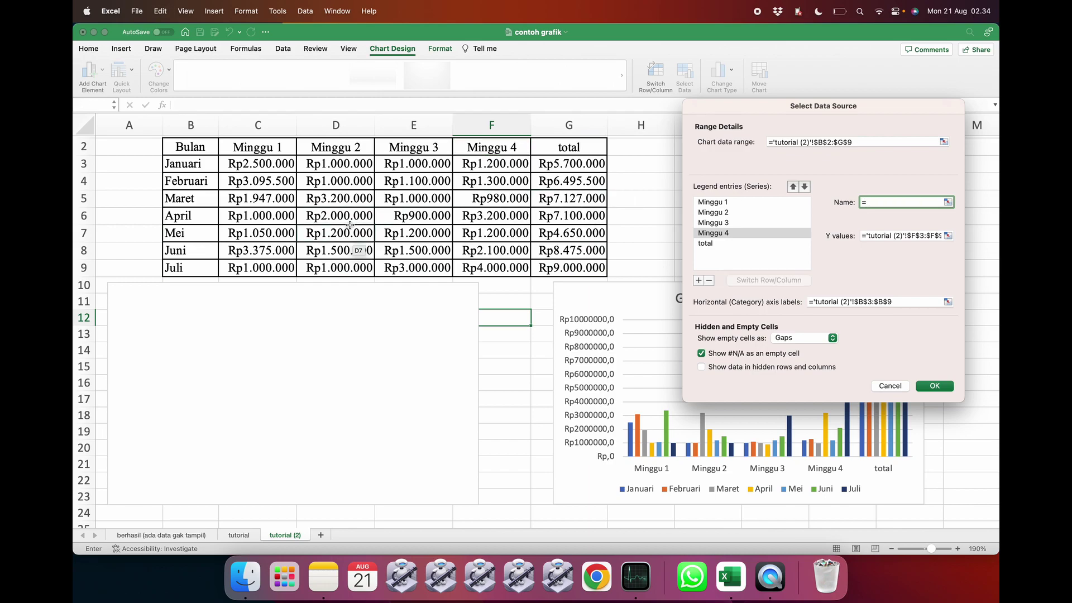
{"action": "left_click", "coordinate": [490, 147]}
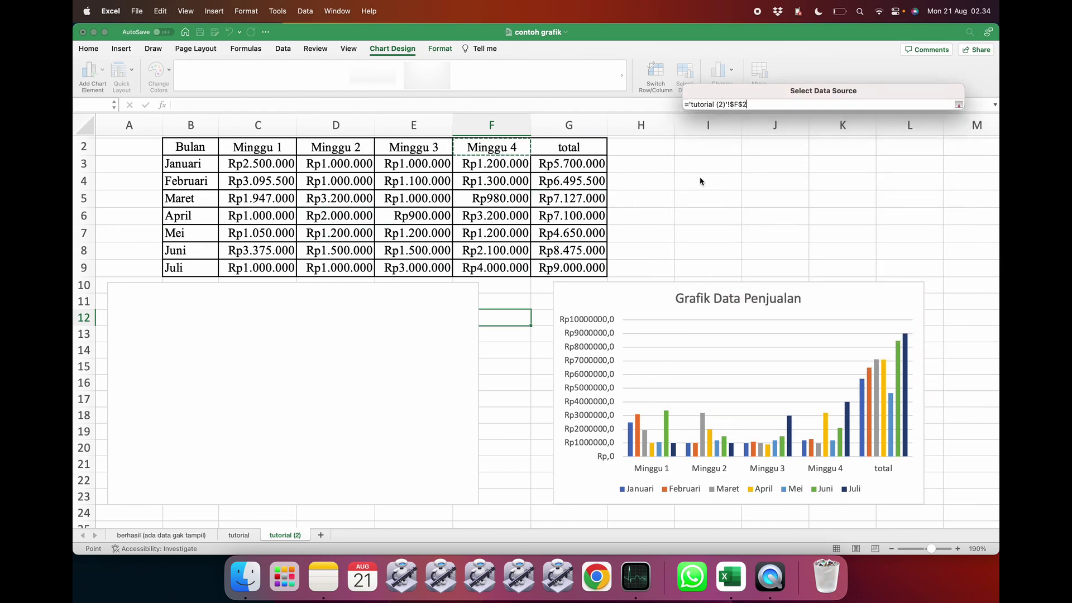
{"action": "left_click", "coordinate": [890, 235]}
{"action": "key", "text": "super+a"}
{"action": "type", "text": "="}
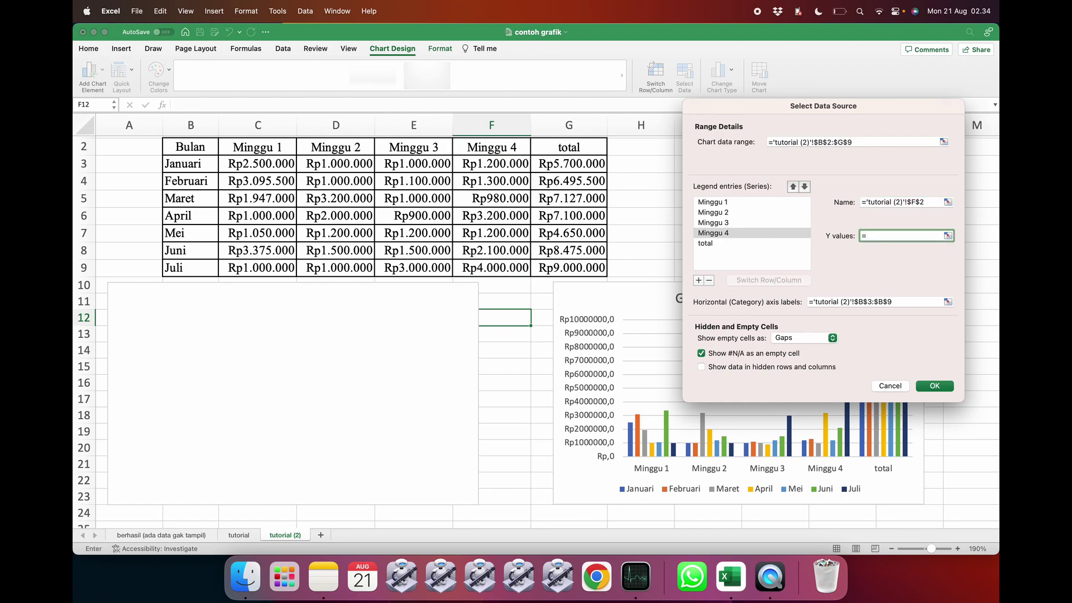
{"action": "left_click_drag", "start_coordinate": [491, 163], "coordinate": [496, 267]}
- Re-enter the month names in B3:B9 as the horizontal axis labels for the Minggu 4 series
{"action": "left_click", "coordinate": [828, 302]}
{"action": "key", "text": "super+a"}
{"action": "type", "text": "="}
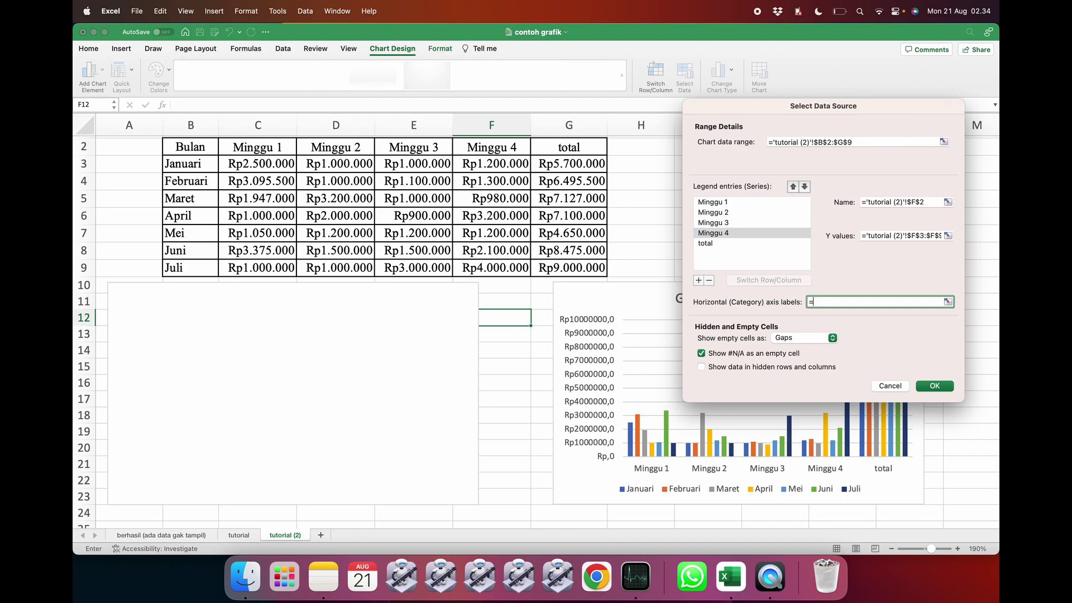
{"action": "left_click_drag", "start_coordinate": [180, 163], "coordinate": [191, 263]}
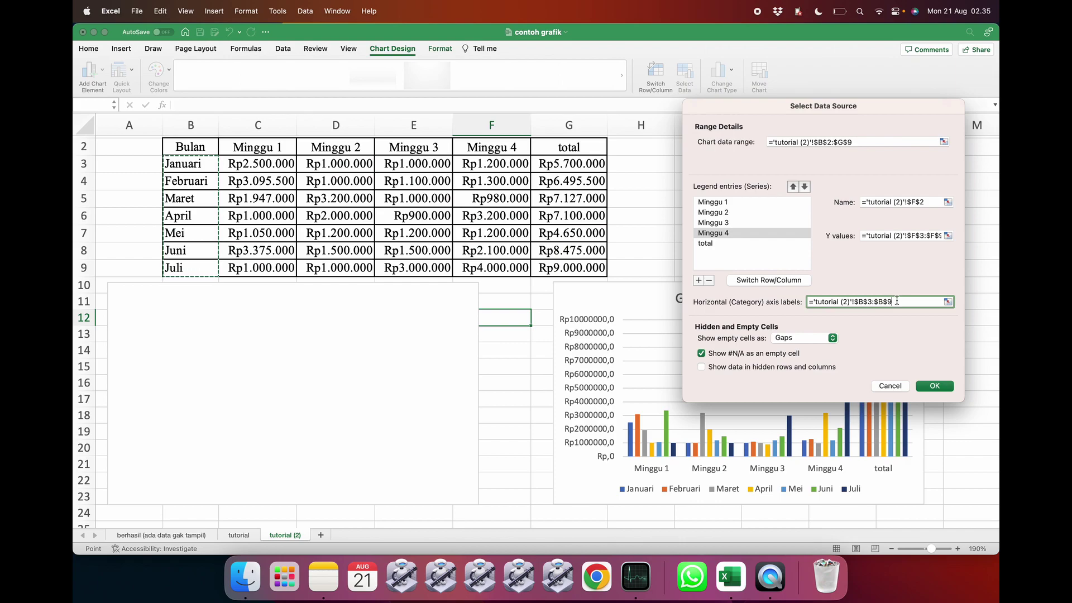
{"action": "left_click", "coordinate": [708, 244]}
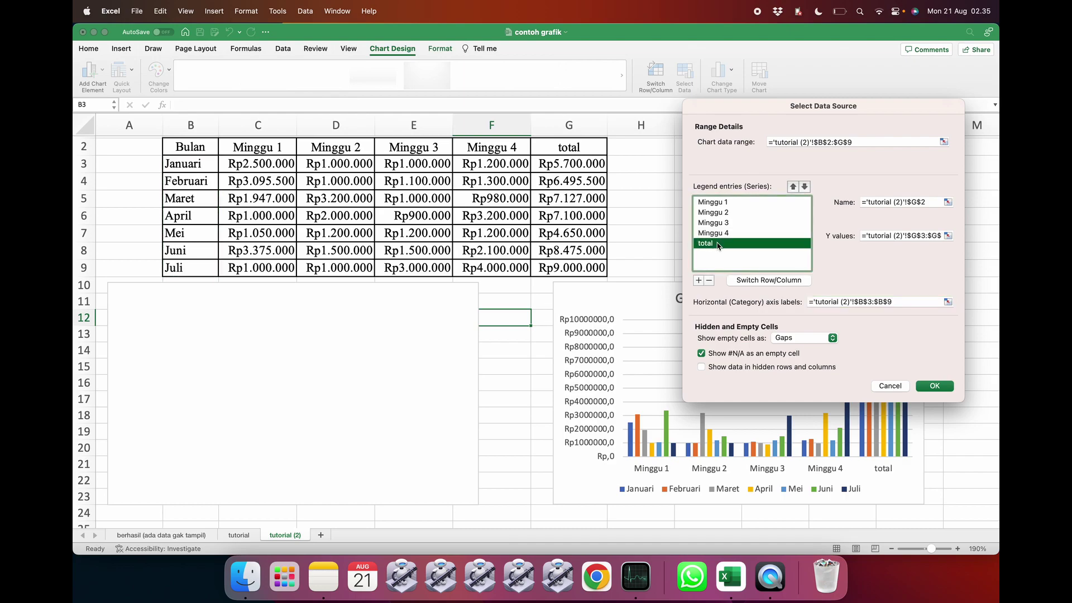
{"action": "left_click", "coordinate": [854, 141]}
{"action": "type", "text": "="}
{"action": "left_click_drag", "start_coordinate": [558, 163], "coordinate": [565, 267]}
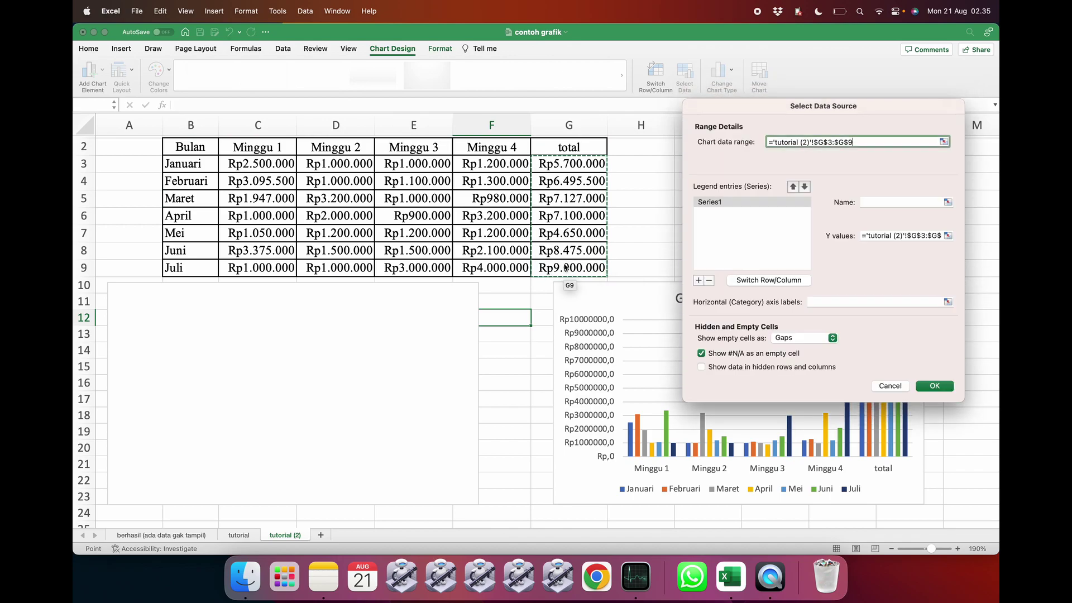
{"action": "type", "text": "="}
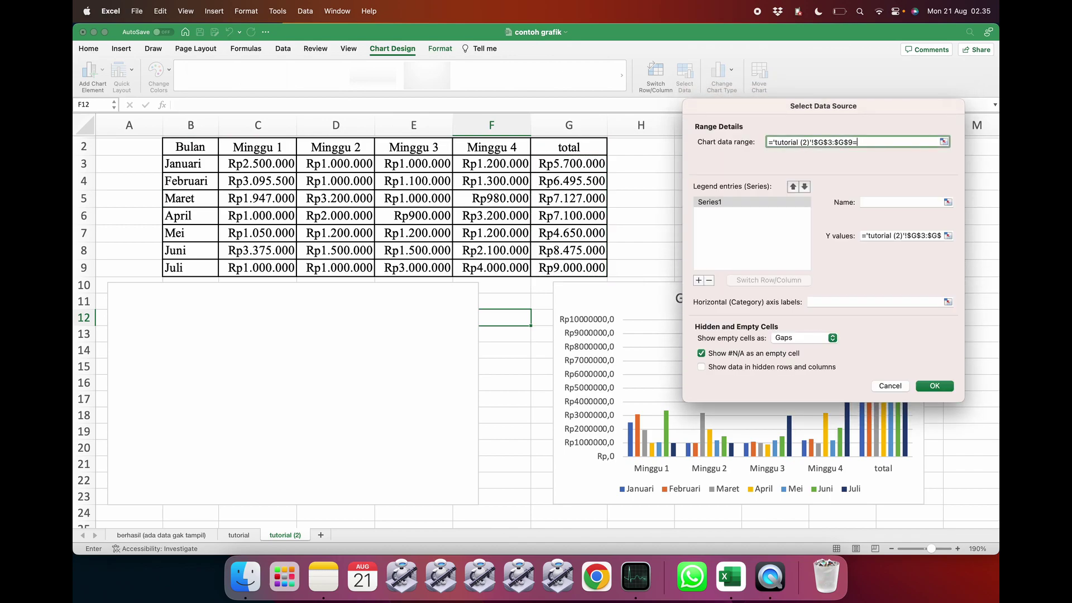
- Replace the chart data range with the full table B2:G9
{"action": "key", "text": "super+a"}
{"action": "type", "text": "="}
{"action": "left_click_drag", "start_coordinate": [185, 146], "coordinate": [572, 267]}
- Point the first series in the list to cell G2 for its name and G3:G9 for its Y values
{"action": "left_click", "coordinate": [872, 202]}
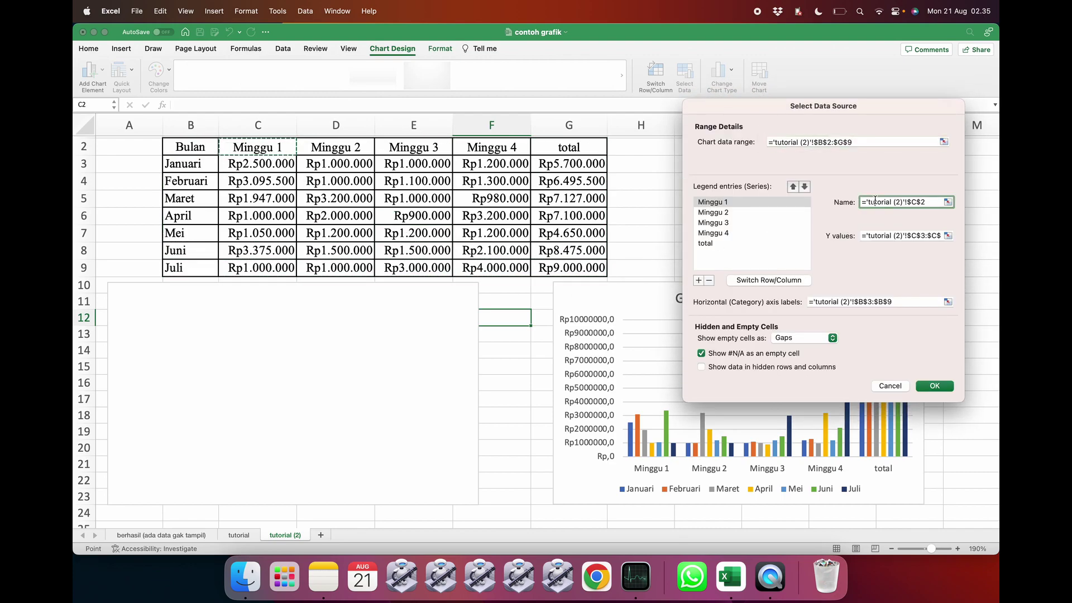
{"action": "key", "text": "super+a"}
{"action": "type", "text": "="}
{"action": "left_click", "coordinate": [569, 147]}
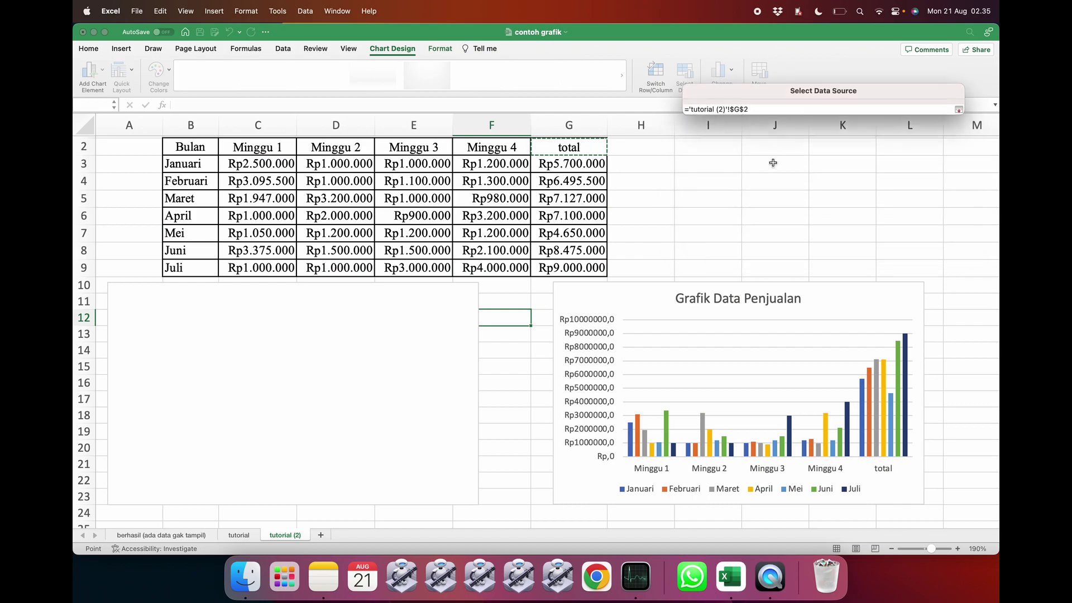
{"action": "left_click", "coordinate": [897, 235]}
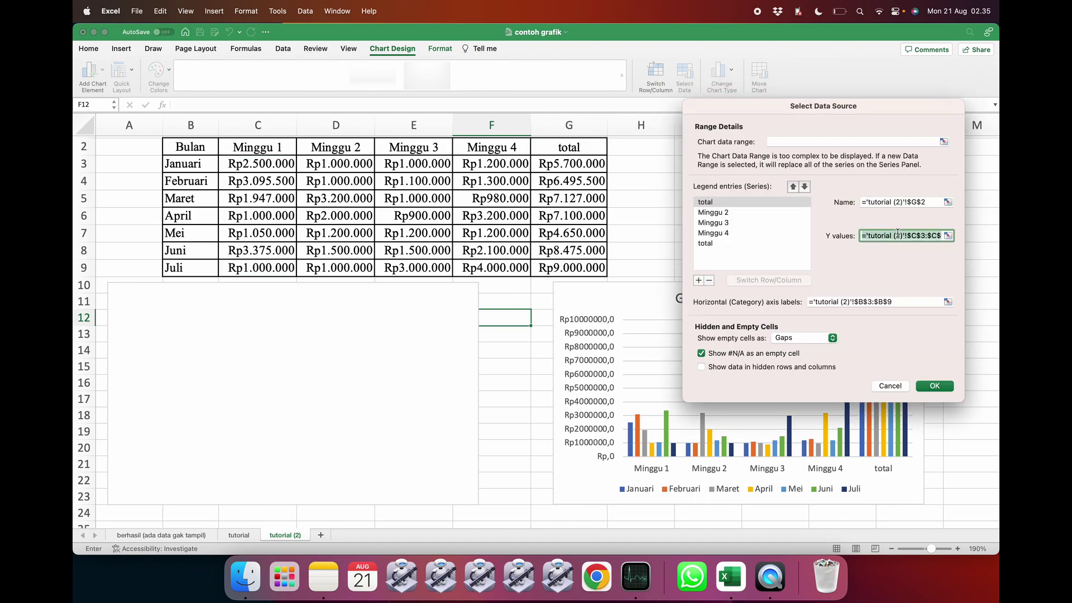
{"action": "type", "text": "="}
{"action": "left_click_drag", "start_coordinate": [581, 164], "coordinate": [581, 262]}
- Set the first series' horizontal axis labels to B3:B9 and apply the data source to the chart
{"action": "left_click", "coordinate": [845, 301]}
{"action": "type", "text": "="}
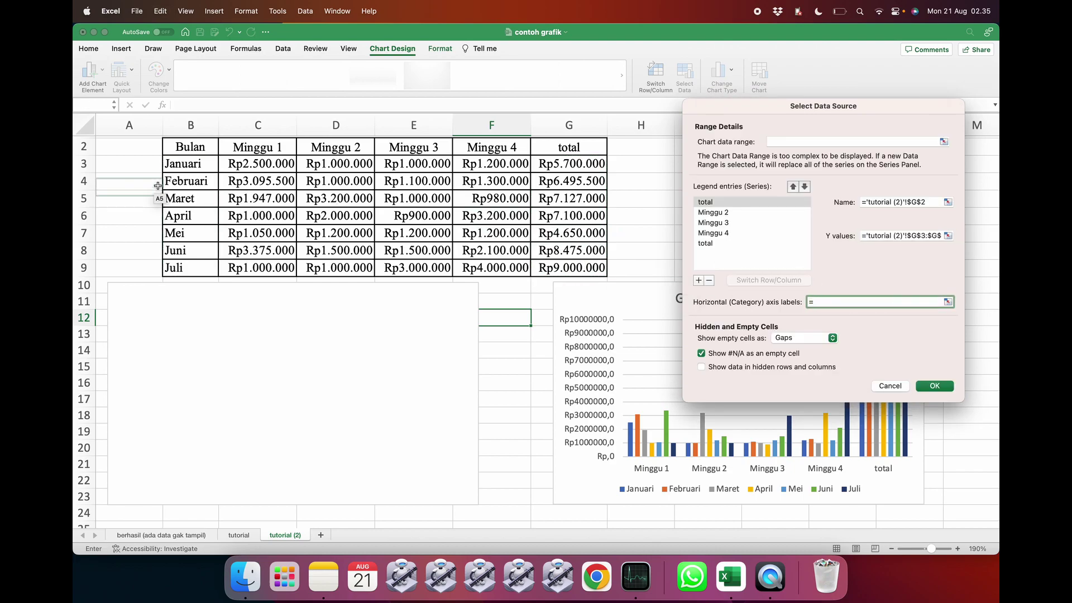
{"action": "left_click_drag", "start_coordinate": [185, 164], "coordinate": [190, 271]}
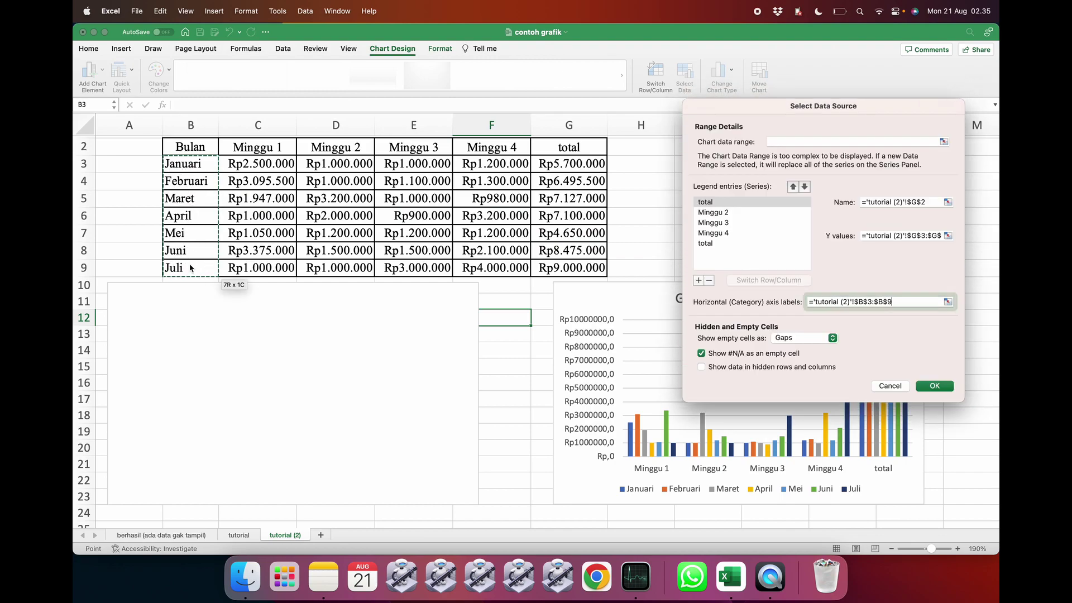
{"action": "left_click", "coordinate": [934, 386]}
{"action": "left_click", "coordinate": [521, 423]}
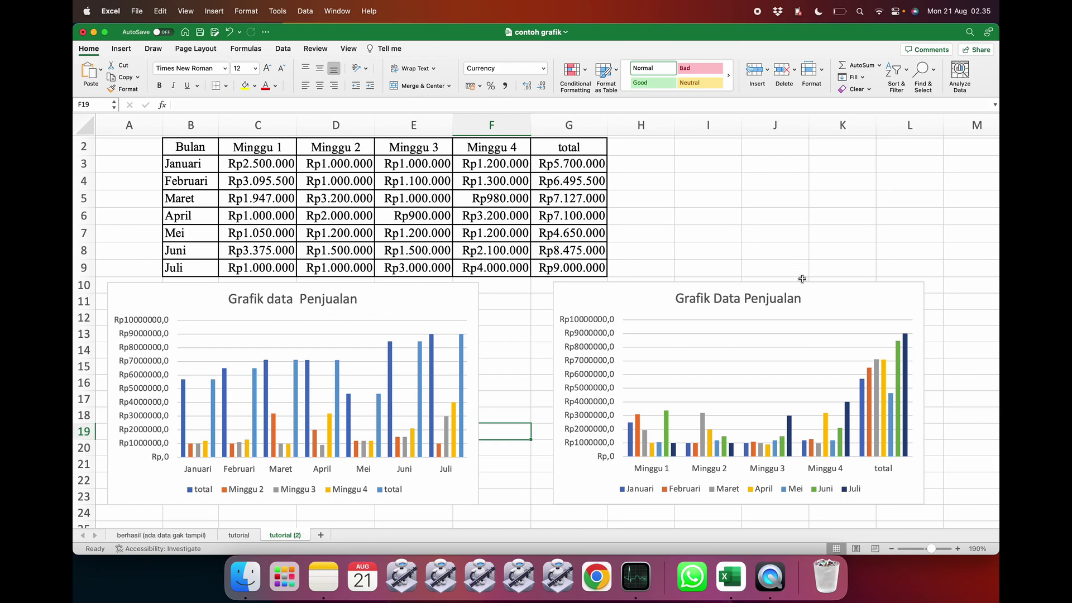
- Reopen the data source of the Grafik data Penjualan chart with monthly categories and re-enter B2:G9 as the chart data range
{"action": "left_click", "coordinate": [804, 298]}
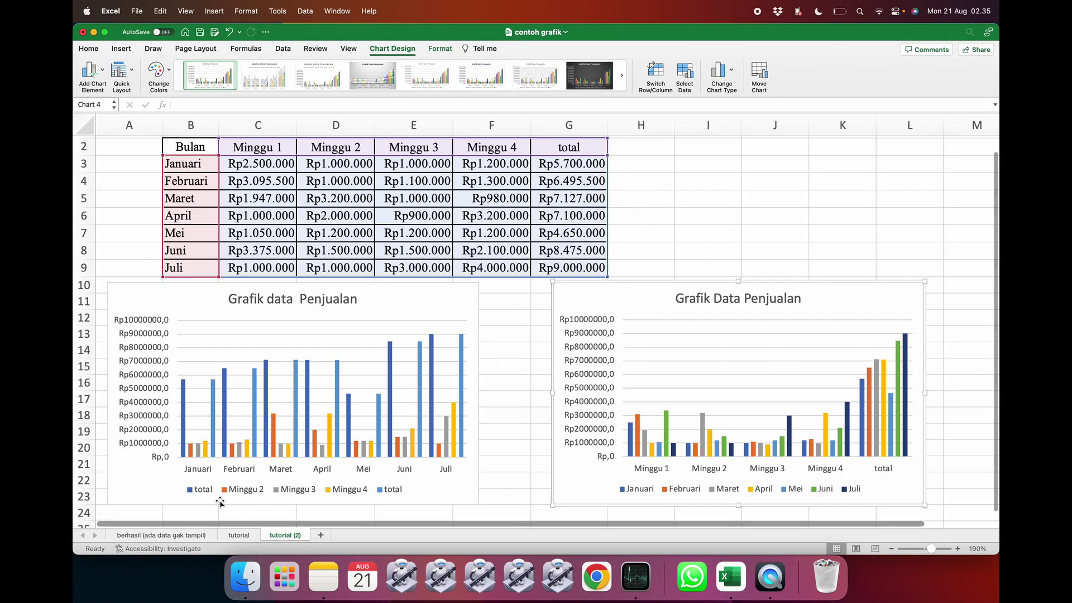
{"action": "left_click", "coordinate": [203, 495]}
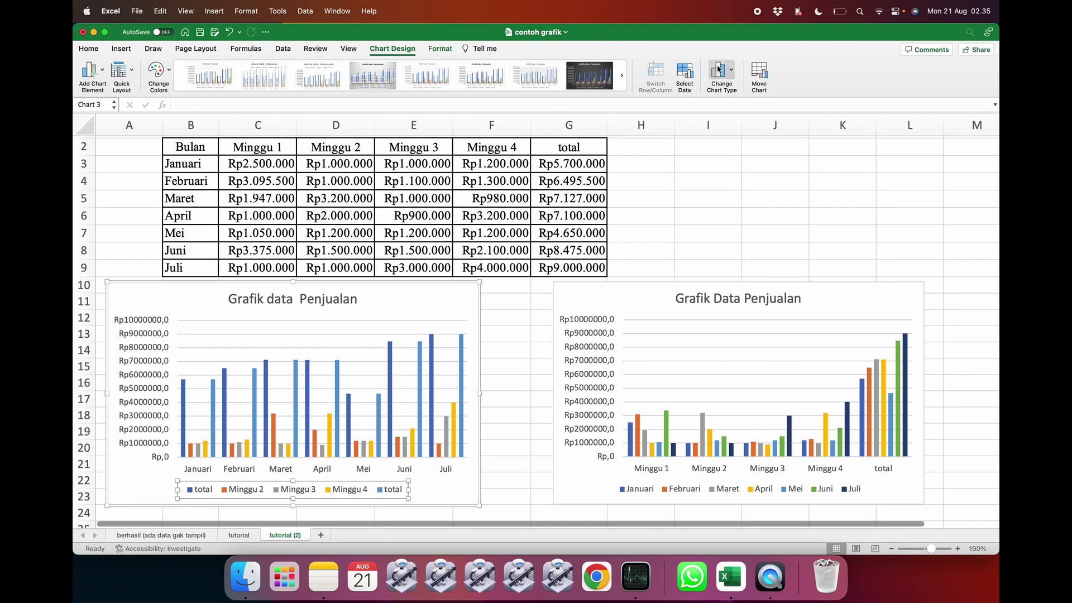
{"action": "left_click", "coordinate": [685, 71]}
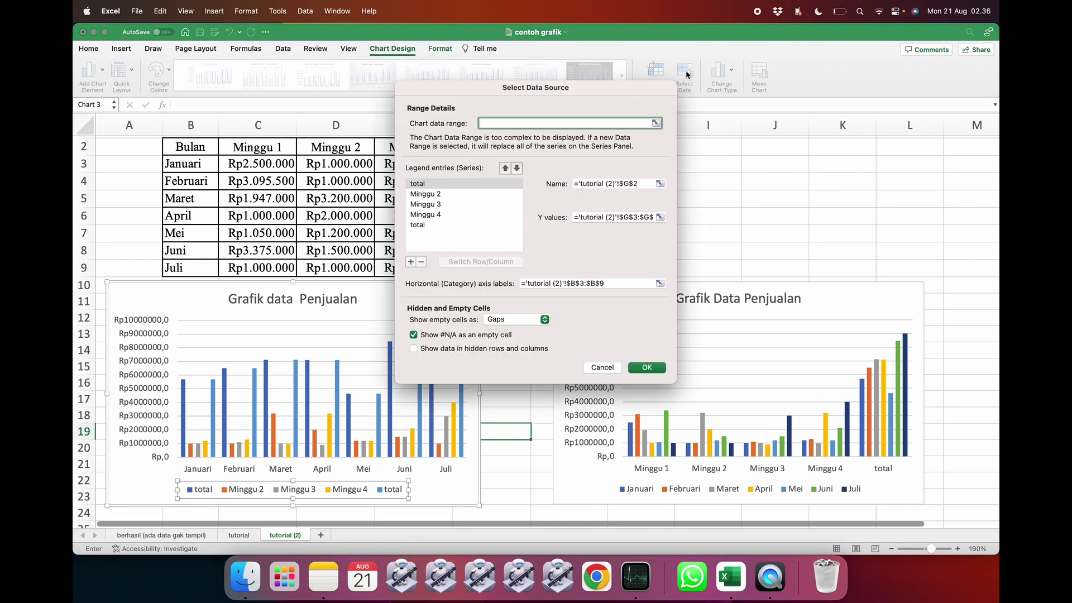
{"action": "left_click", "coordinate": [452, 186]}
{"action": "left_click_drag", "start_coordinate": [500, 102], "coordinate": [761, 96]}
{"action": "left_click_drag", "start_coordinate": [193, 147], "coordinate": [560, 269]}
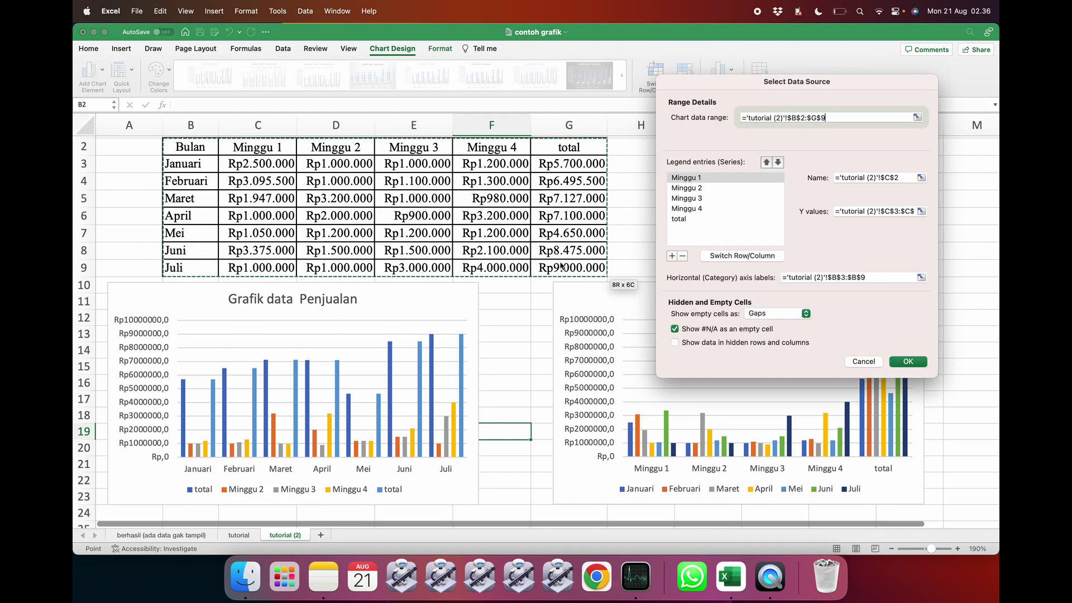
- Point the Minggu 1 series to cell C2 for its name and C3:C9 for its Y values
{"action": "left_click", "coordinate": [902, 178]}
{"action": "key", "text": "super+a"}
{"action": "type", "text": "="}
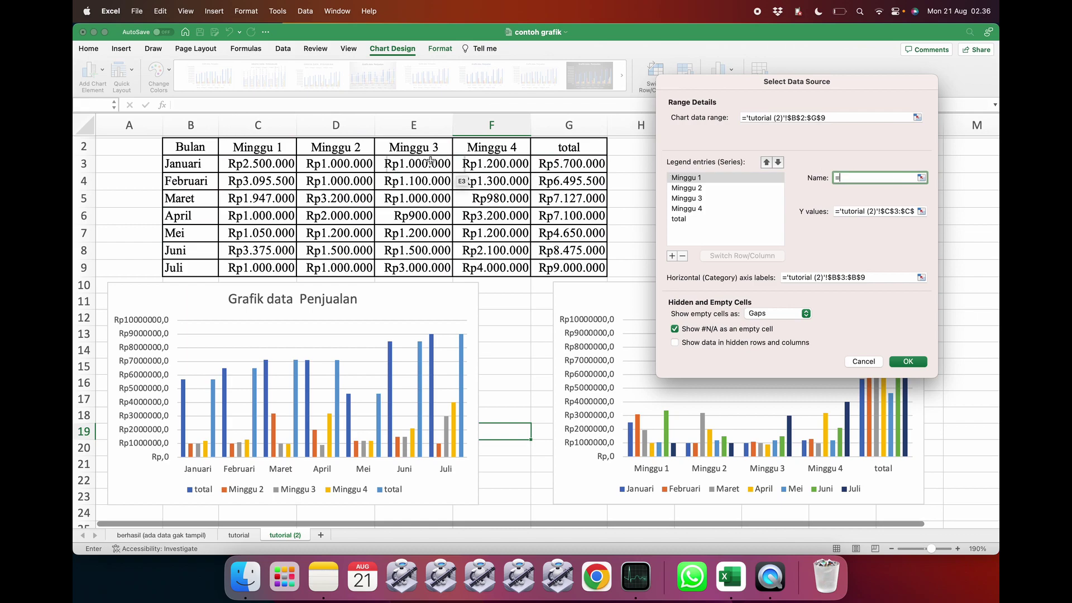
{"action": "left_click", "coordinate": [257, 148]}
{"action": "left_click", "coordinate": [873, 211]}
{"action": "key", "text": "super+a"}
{"action": "type", "text": "="}
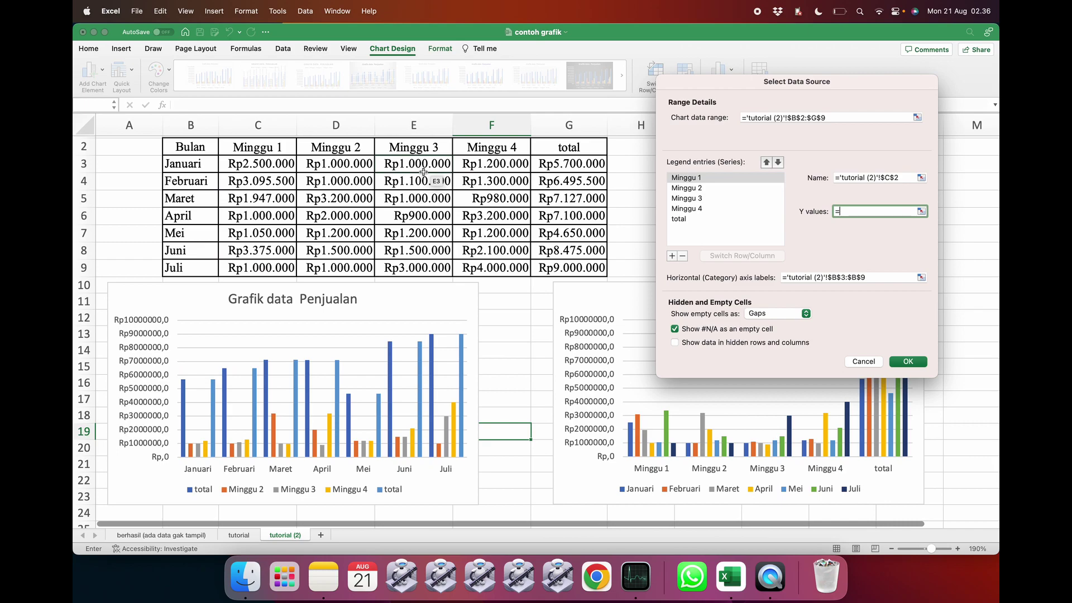
{"action": "left_click_drag", "start_coordinate": [261, 164], "coordinate": [259, 268]}
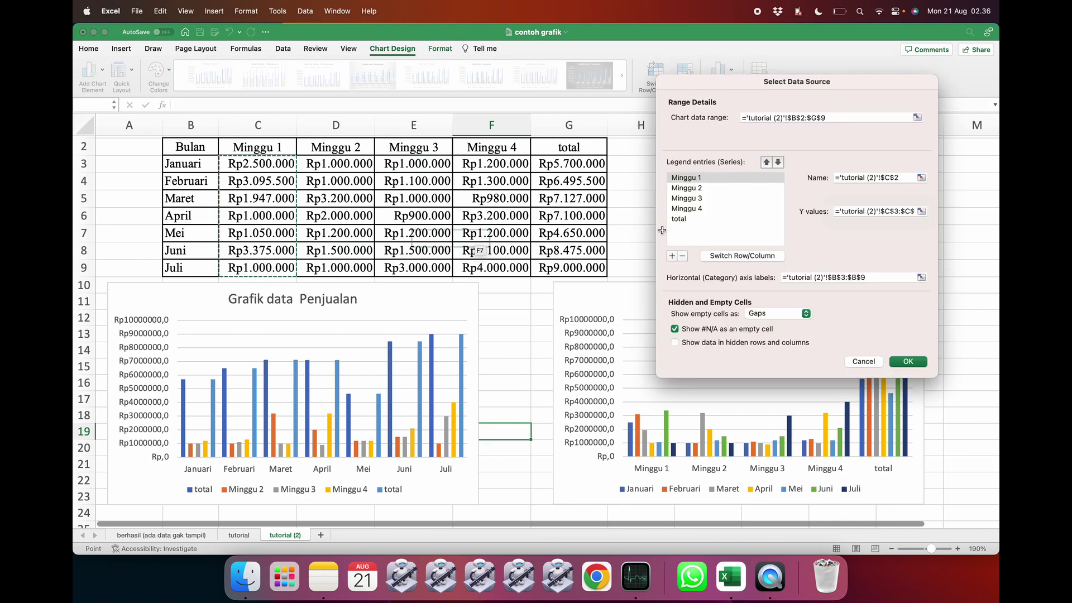
- Set the Minggu 1 series' horizontal axis labels to B3:B9, apply the data source, and deselect the chart
{"action": "left_click", "coordinate": [796, 278]}
{"action": "key", "text": "super+a"}
{"action": "type", "text": "="}
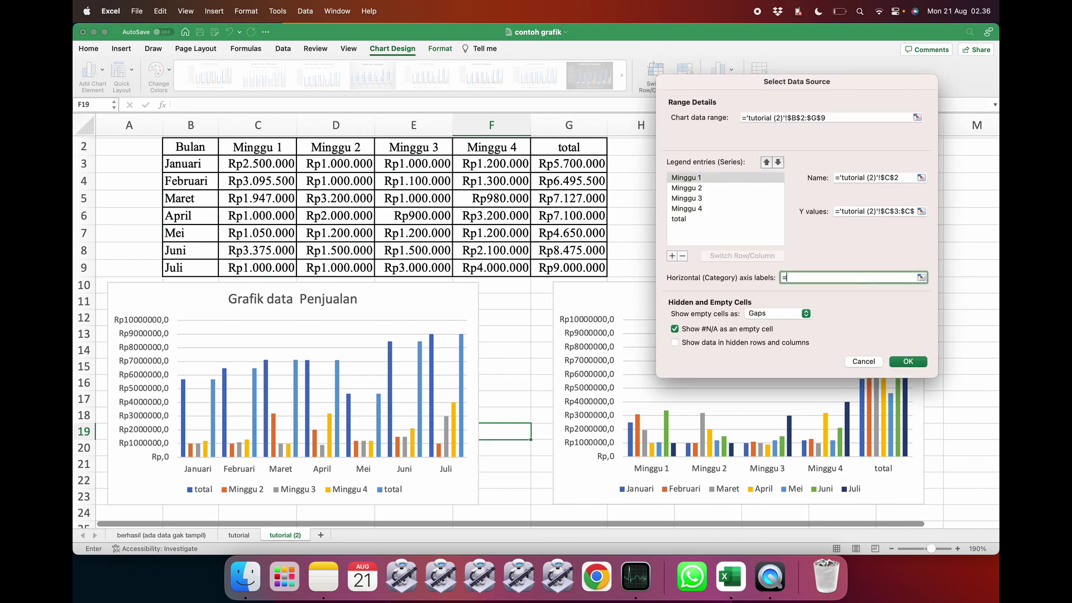
{"action": "left_click_drag", "start_coordinate": [188, 165], "coordinate": [175, 269]}
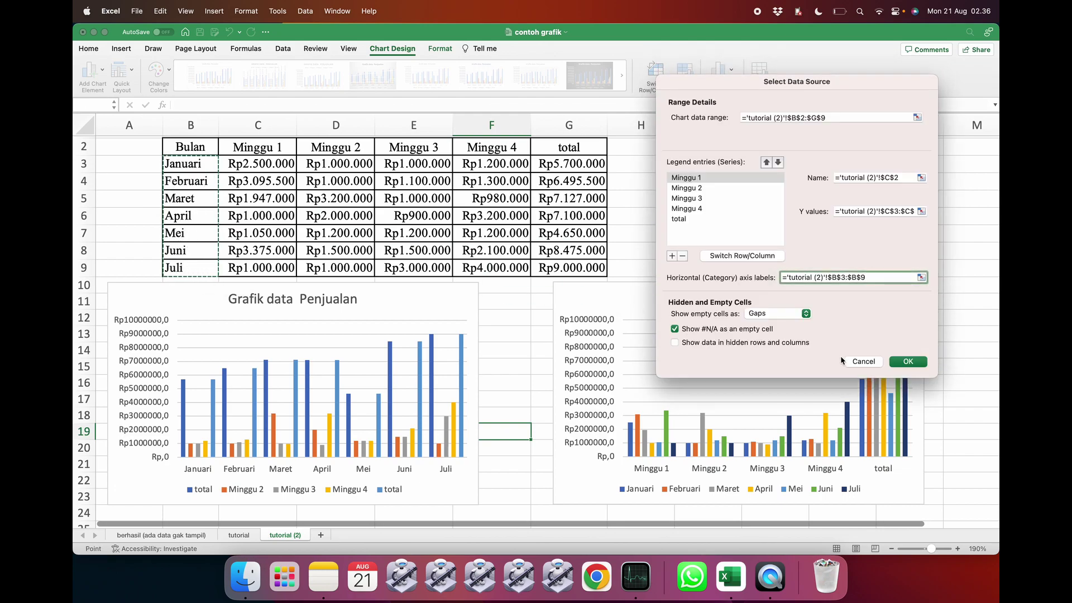
{"action": "left_click", "coordinate": [908, 361]}
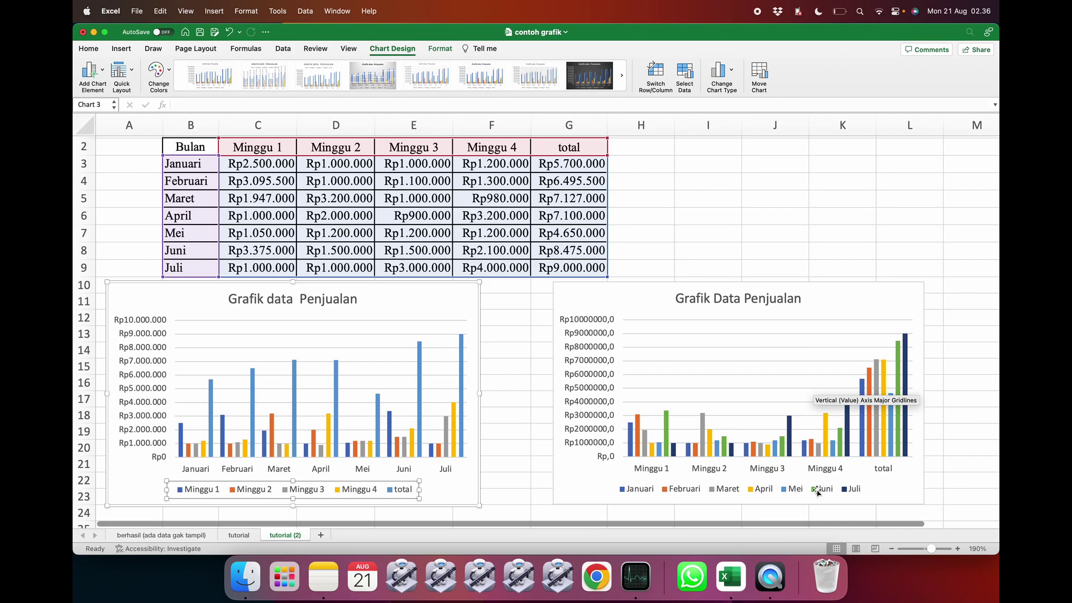
{"action": "left_click", "coordinate": [518, 330]}
- Look over the tutorial and tutorial (2) sheets and open the berhasil (ada data gak tampil) sheet
{"action": "left_click", "coordinate": [239, 535]}
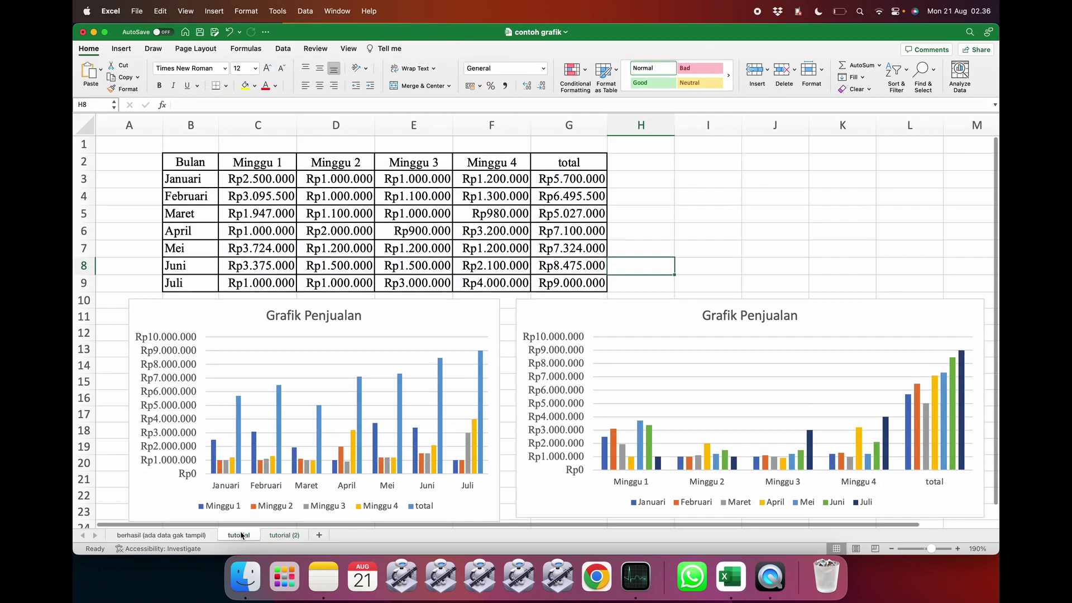
{"action": "left_click", "coordinate": [280, 536]}
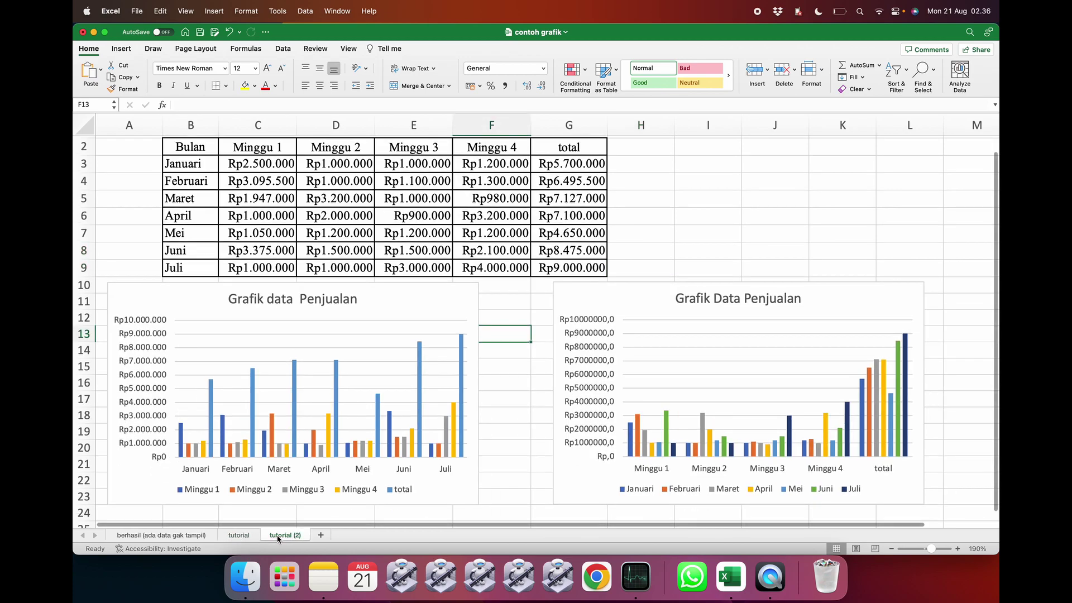
{"action": "left_click", "coordinate": [489, 435]}
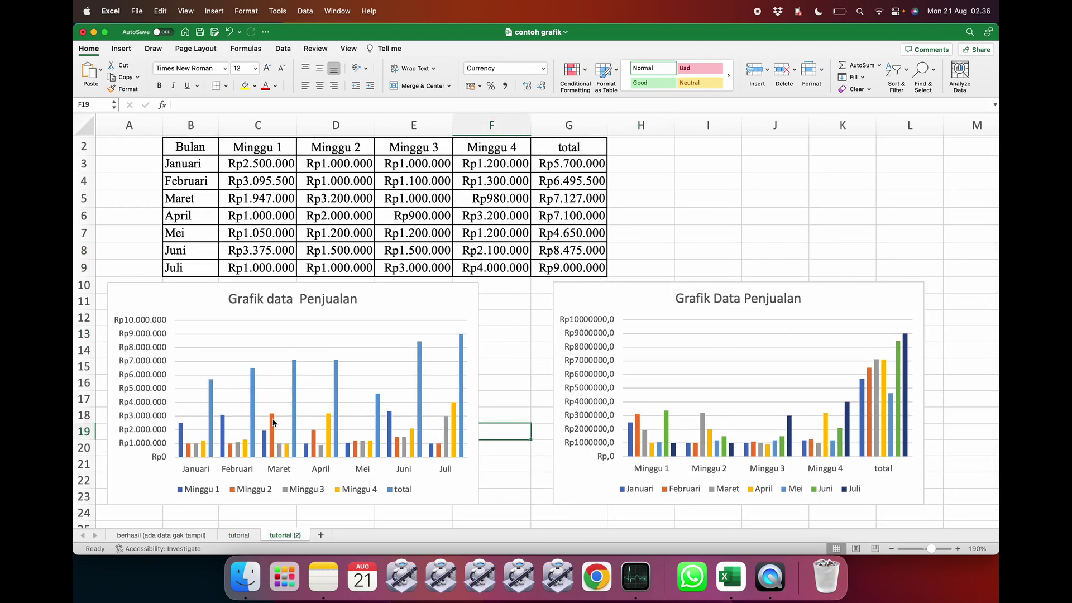
{"action": "left_click", "coordinate": [134, 536]}
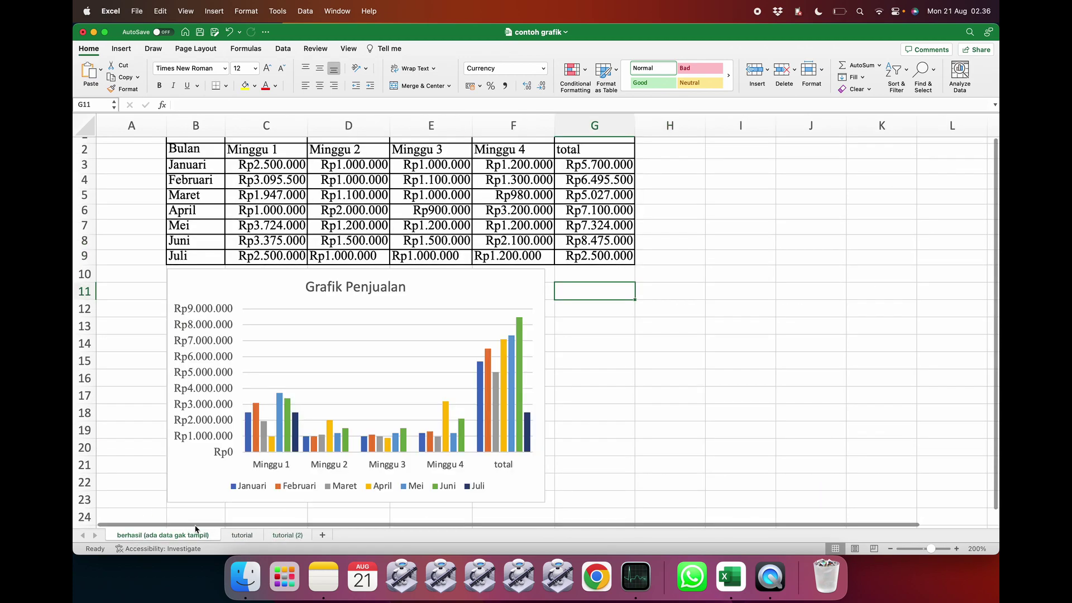
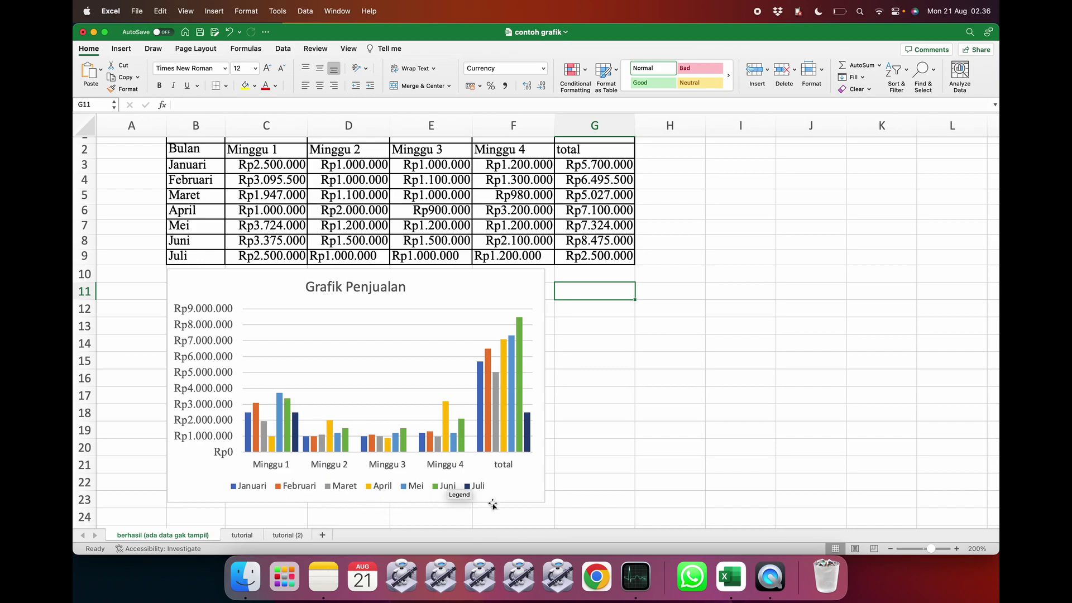
- Format the Juni series in the Grafik Penjualan chart with a gap width of 226% and a series overlap of 0%
{"action": "left_click", "coordinate": [513, 421]}
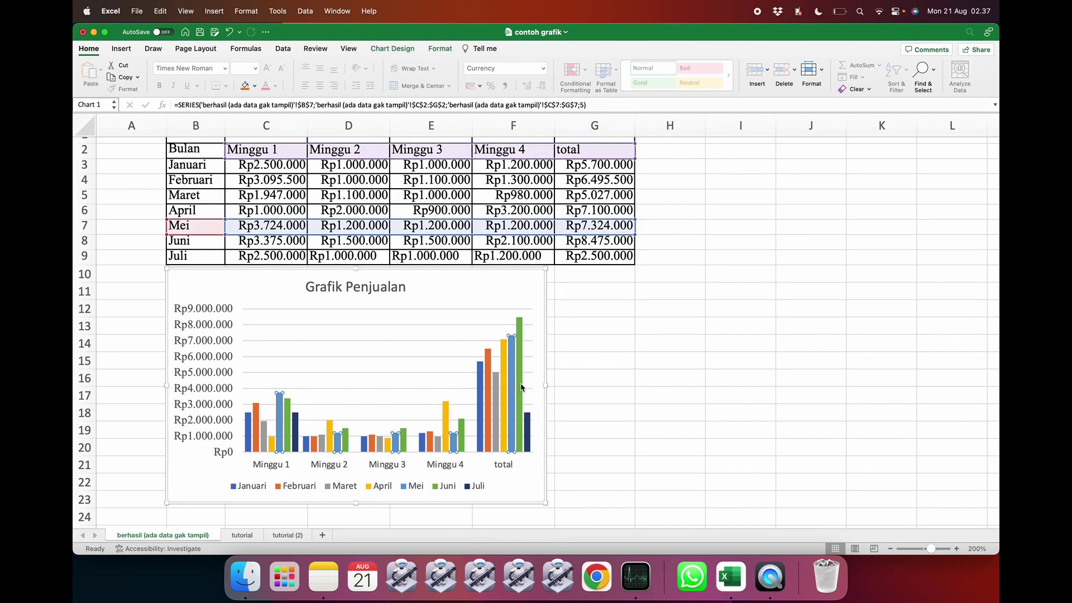
{"action": "double_click", "coordinate": [520, 389]}
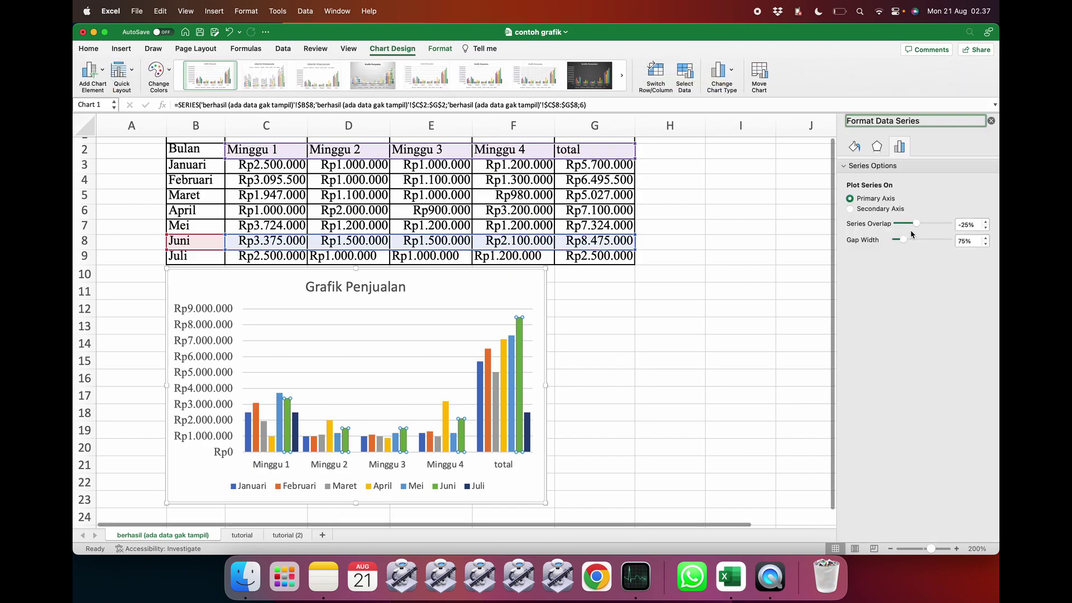
{"action": "left_click_drag", "start_coordinate": [903, 241], "coordinate": [924, 224]}
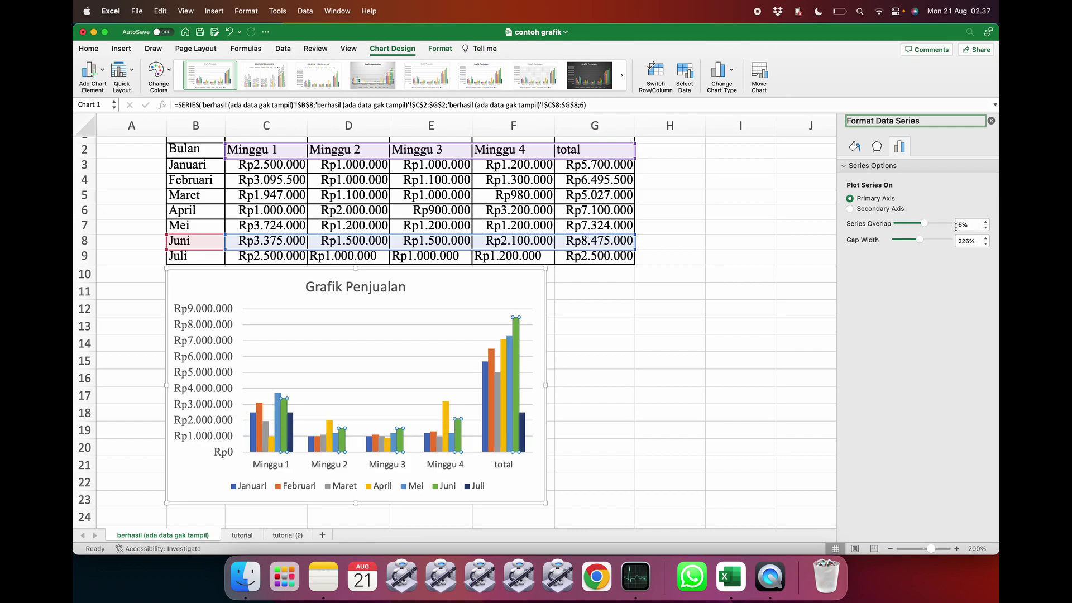
{"action": "double_click", "coordinate": [973, 227]}
{"action": "type", "text": "0"}
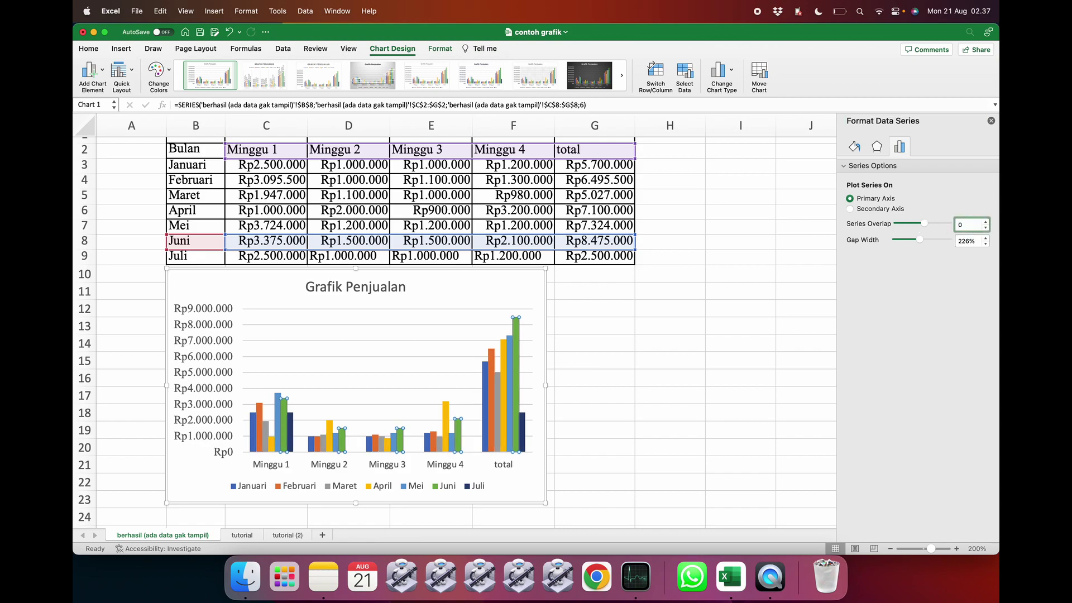
{"action": "left_click", "coordinate": [664, 382]}
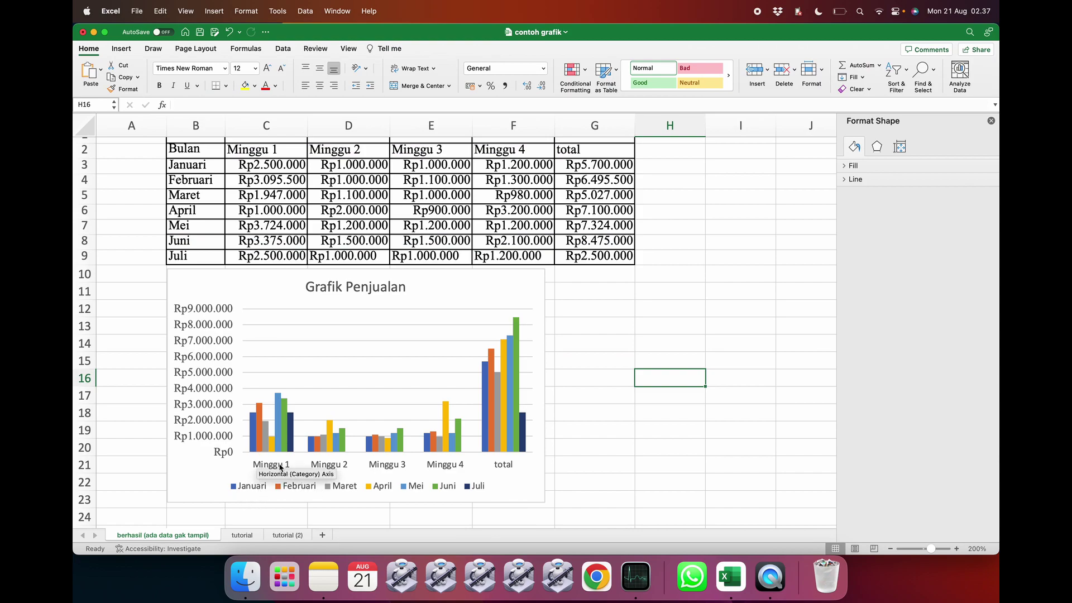
- Compare how the weekly values in the Juni row and the Juli row are stored, cell by cell
{"action": "mouse_move", "coordinate": [267, 457]}
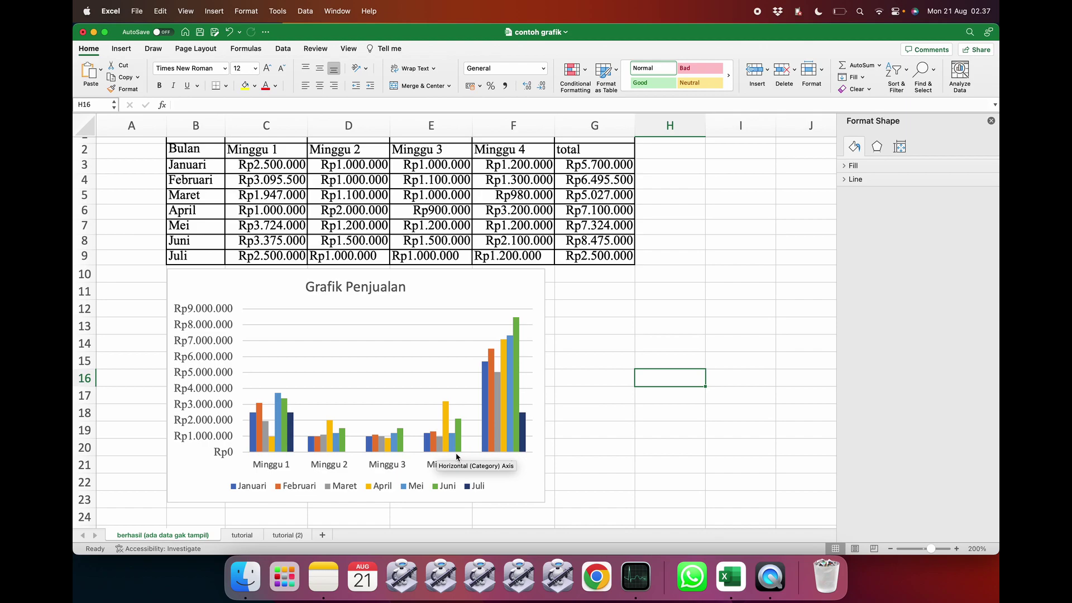
{"action": "left_click", "coordinate": [260, 239]}
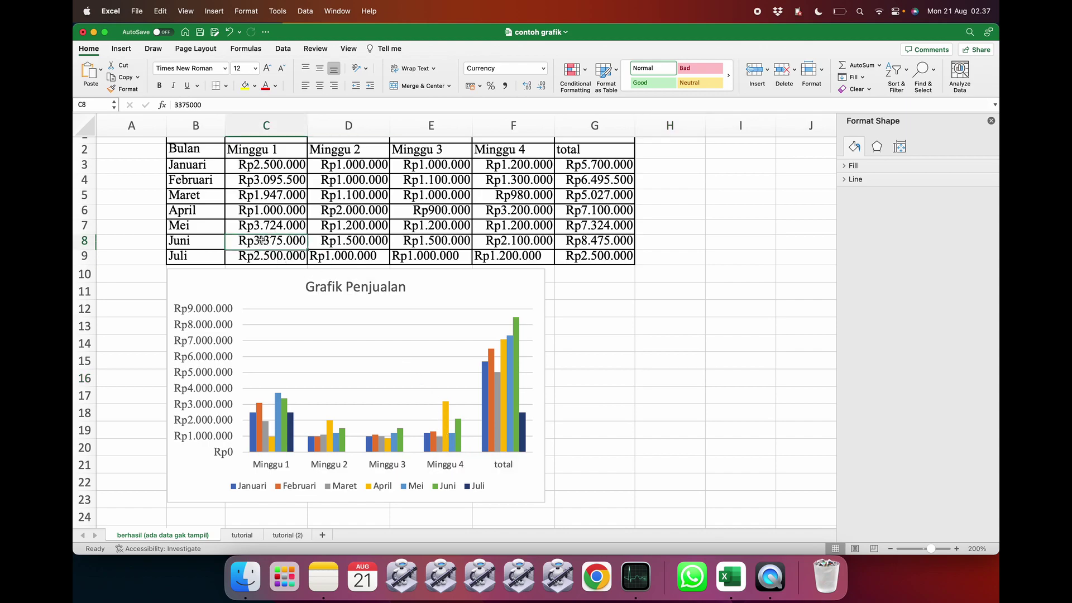
{"action": "key", "text": "Right"}
{"action": "key", "text": "Right"}
{"action": "key", "text": "Right"}
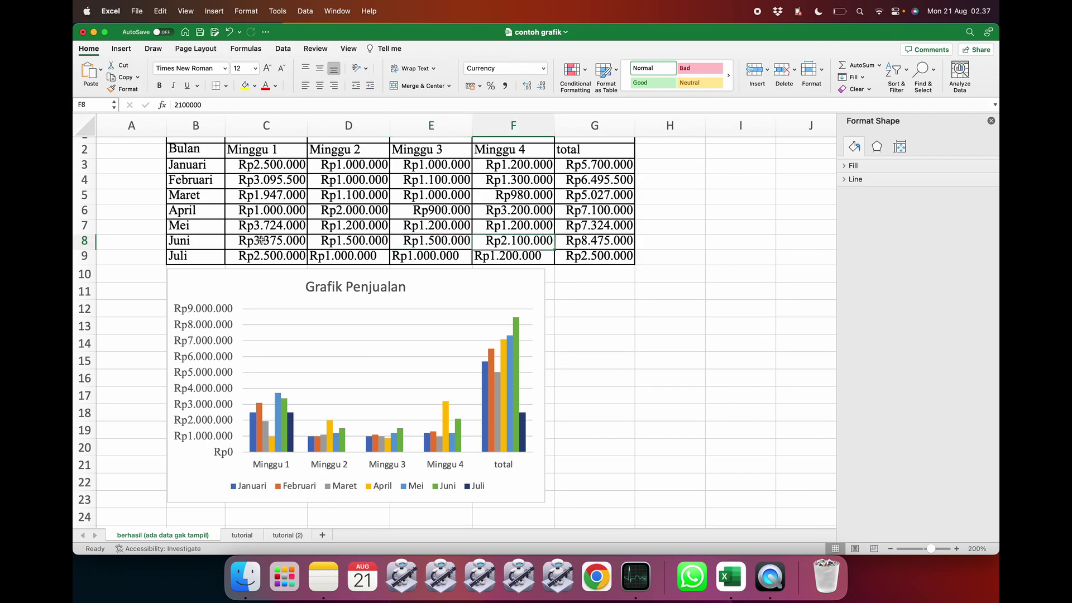
{"action": "left_click", "coordinate": [261, 257]}
{"action": "key", "text": "Right"}
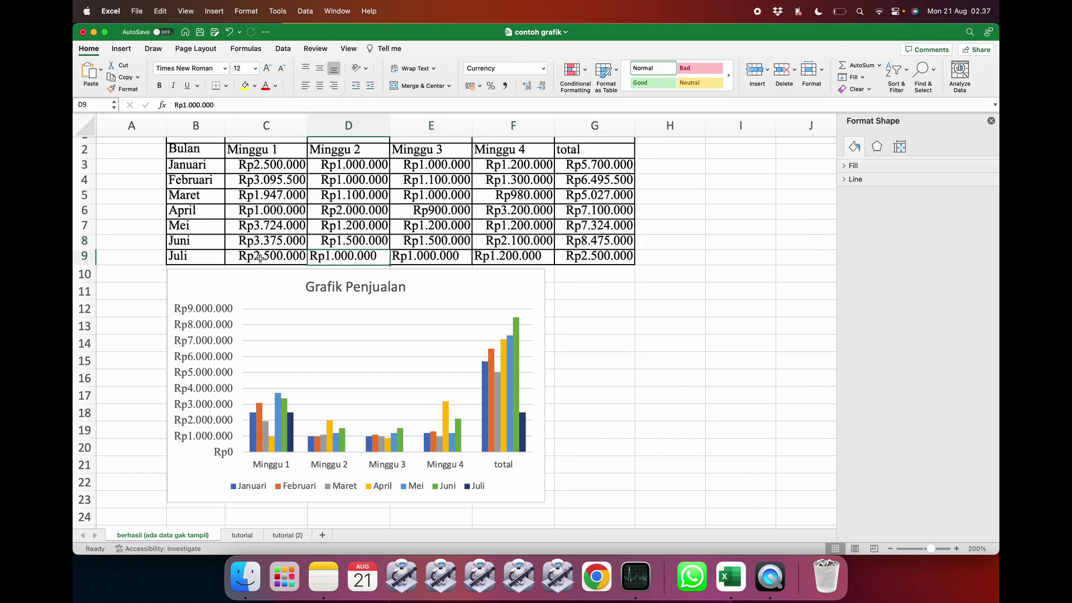
{"action": "key", "text": "Right"}
{"action": "key", "text": "Right"}
{"action": "key", "text": "Right"}
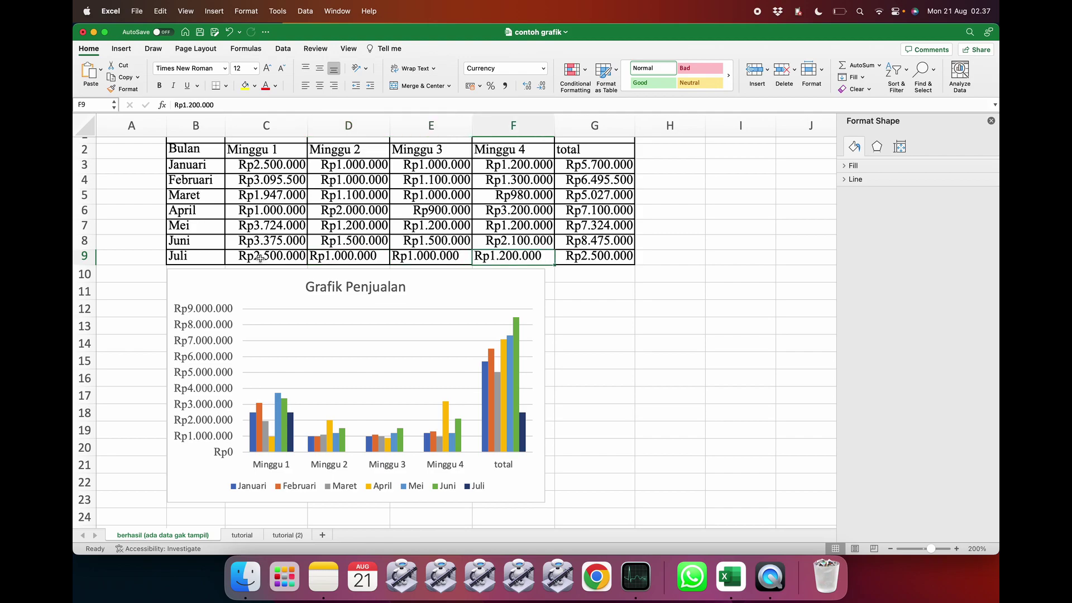
{"action": "key", "text": "Left"}
{"action": "key", "text": "Left"}
{"action": "key", "text": "Left"}
{"action": "key", "text": "Left"}
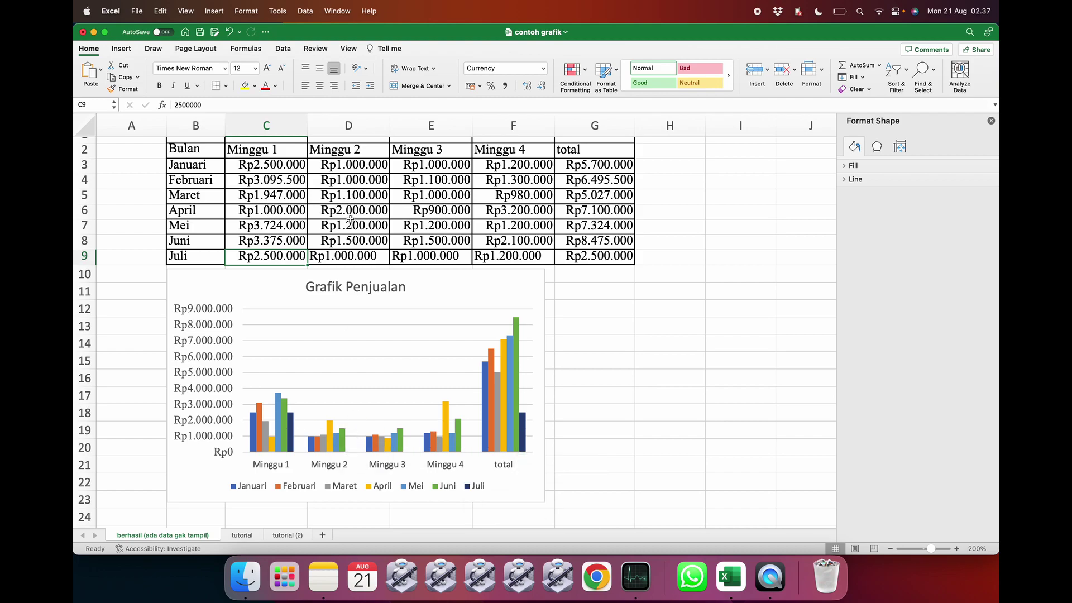
- Turn the Juli value for Minggu 2 in D9 into the plain number 1000000, without Rp and thousands separators
{"action": "left_click", "coordinate": [345, 256]}
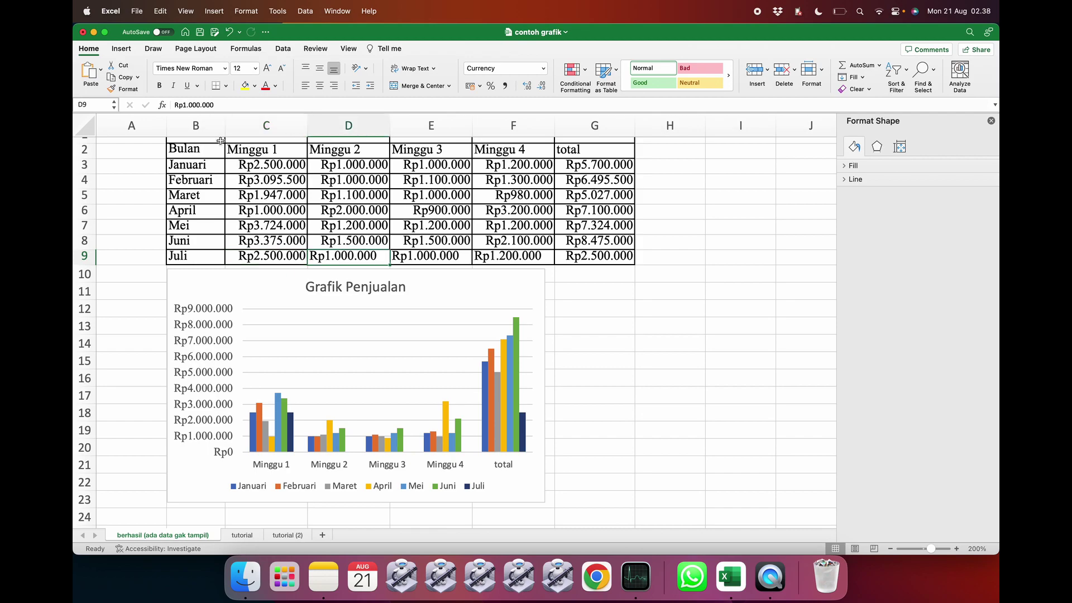
{"action": "left_click", "coordinate": [182, 105]}
{"action": "key", "text": "BackSpace"}
{"action": "key", "text": "BackSpace"}
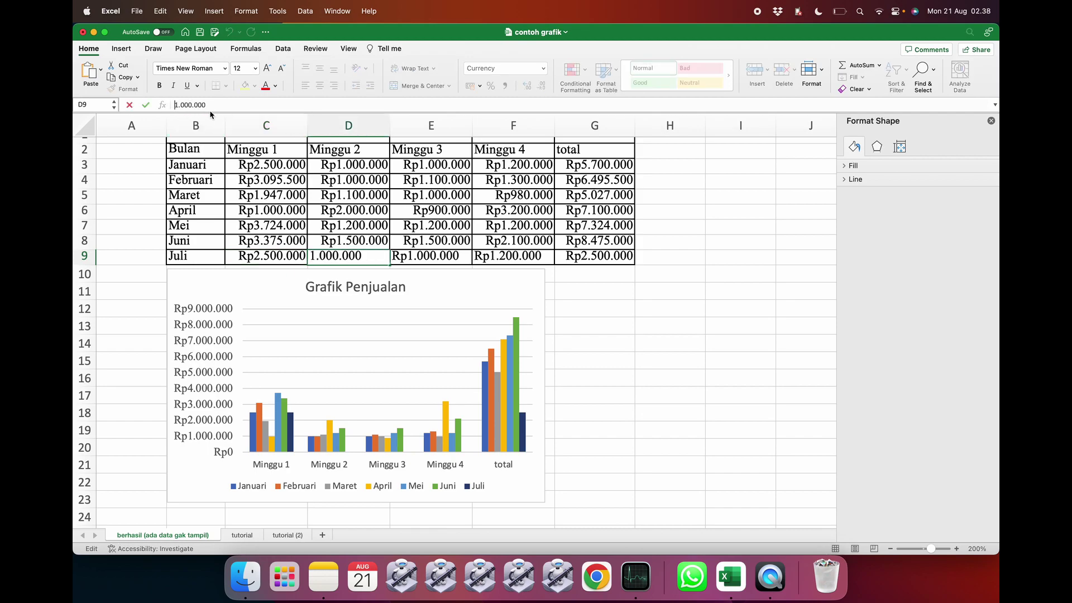
{"action": "key", "text": "BackSpace"}
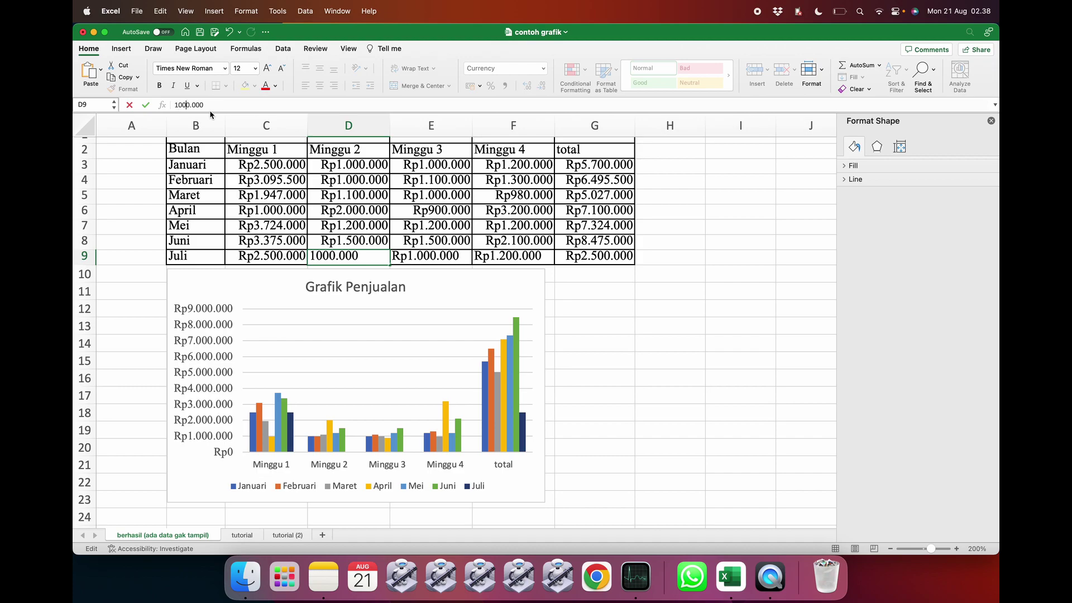
{"action": "key", "text": "BackSpace"}
{"action": "key", "text": "Return"}
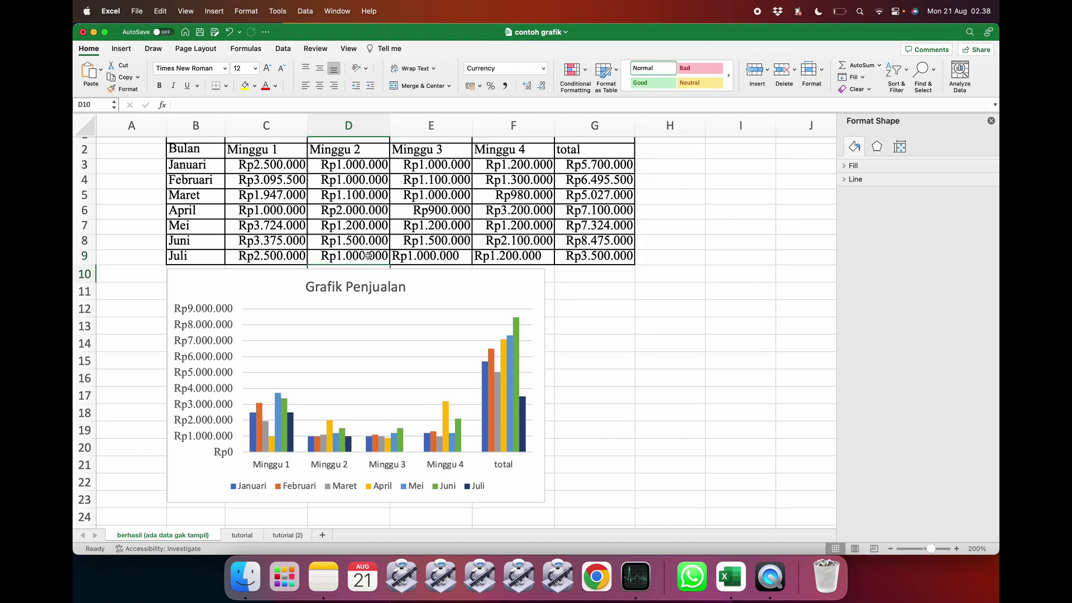
- Turn the Juli value for Minggu 3 in E9 into the plain number 1000000, without Rp and separators
{"action": "left_click", "coordinate": [430, 252]}
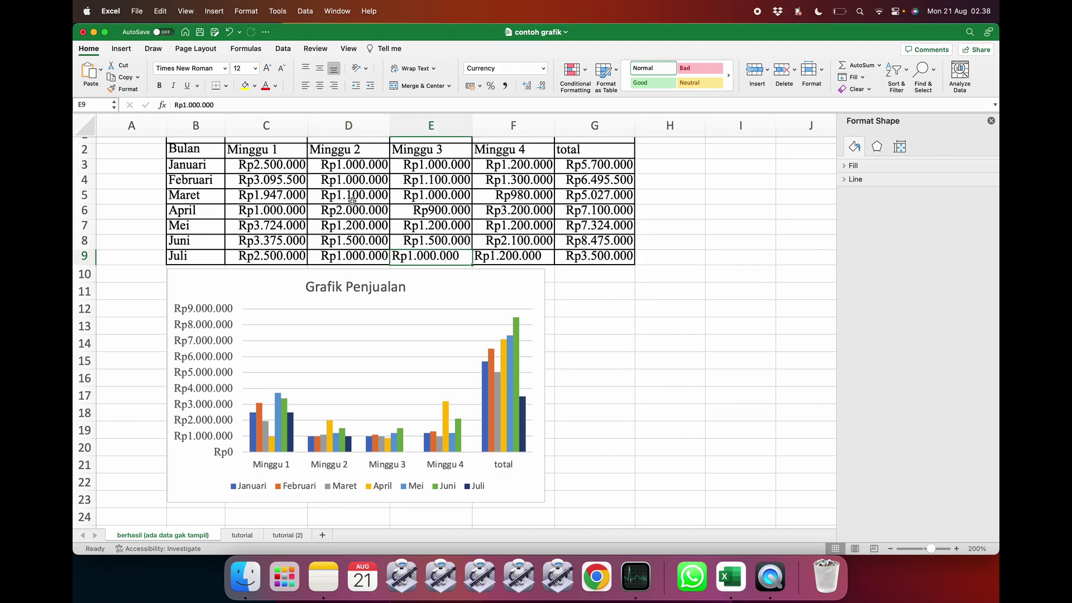
{"action": "left_click", "coordinate": [205, 105]}
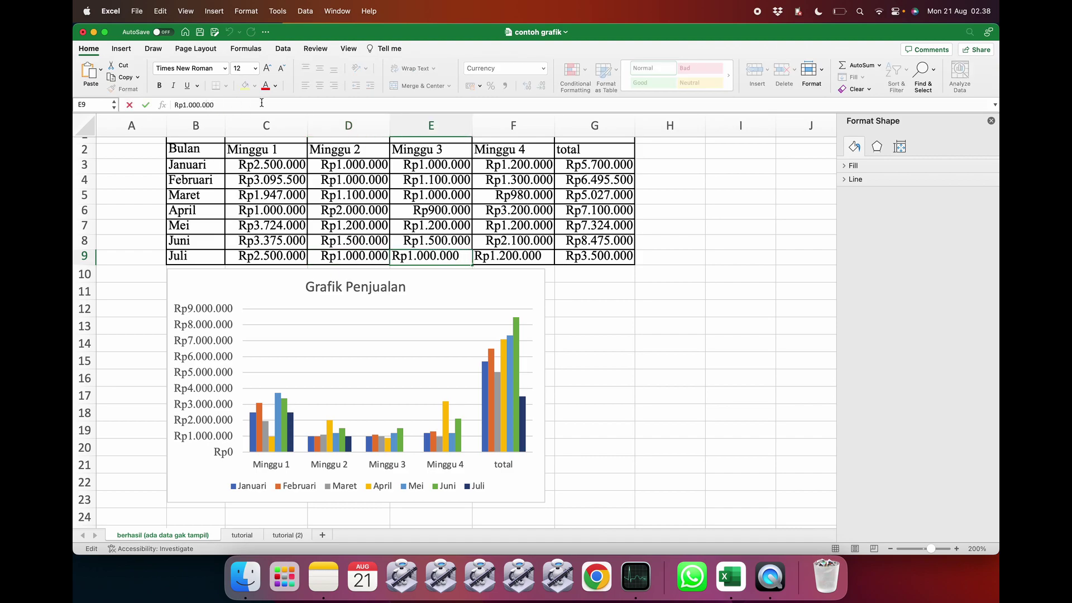
{"action": "key", "text": "BackSpace"}
{"action": "key", "text": "BackSpace"}
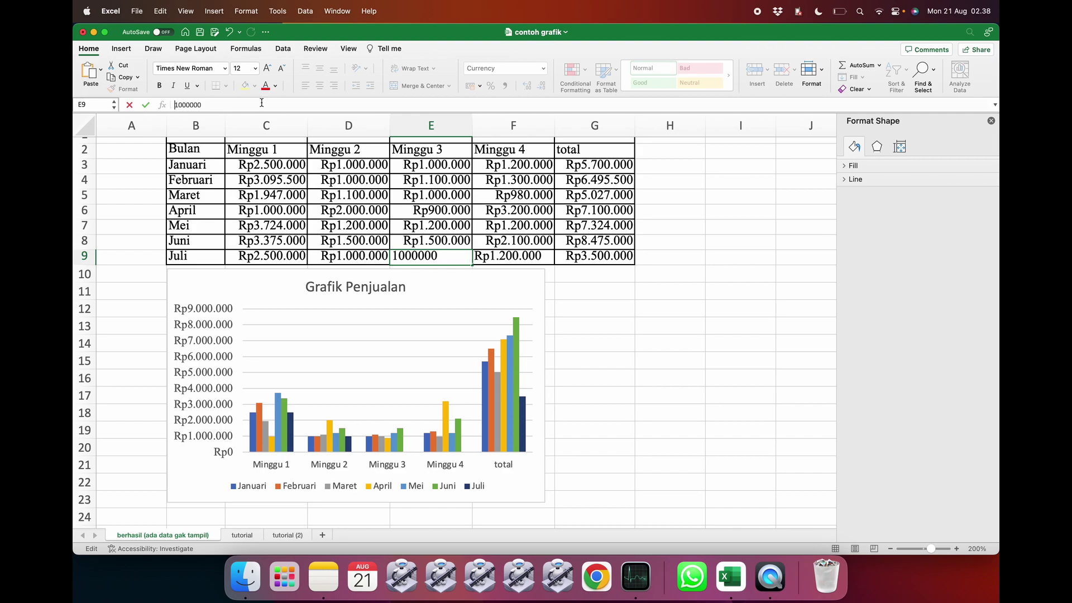
{"action": "key", "text": "Return"}
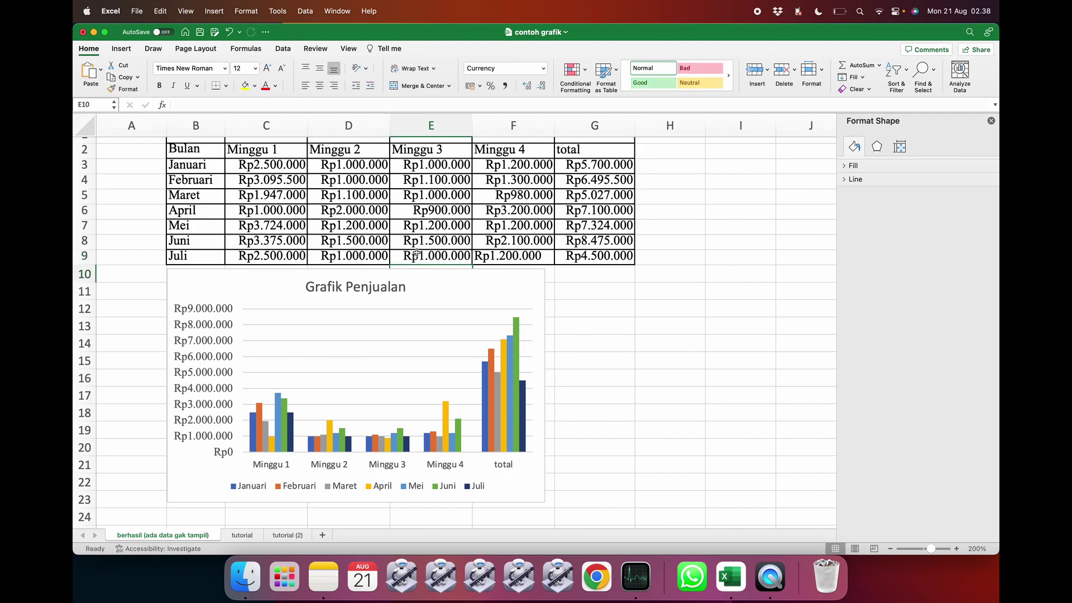
- Turn the Juli value for Minggu 4 in F9 into the plain number 1200000, without Rp and separators
{"action": "left_click", "coordinate": [512, 255]}
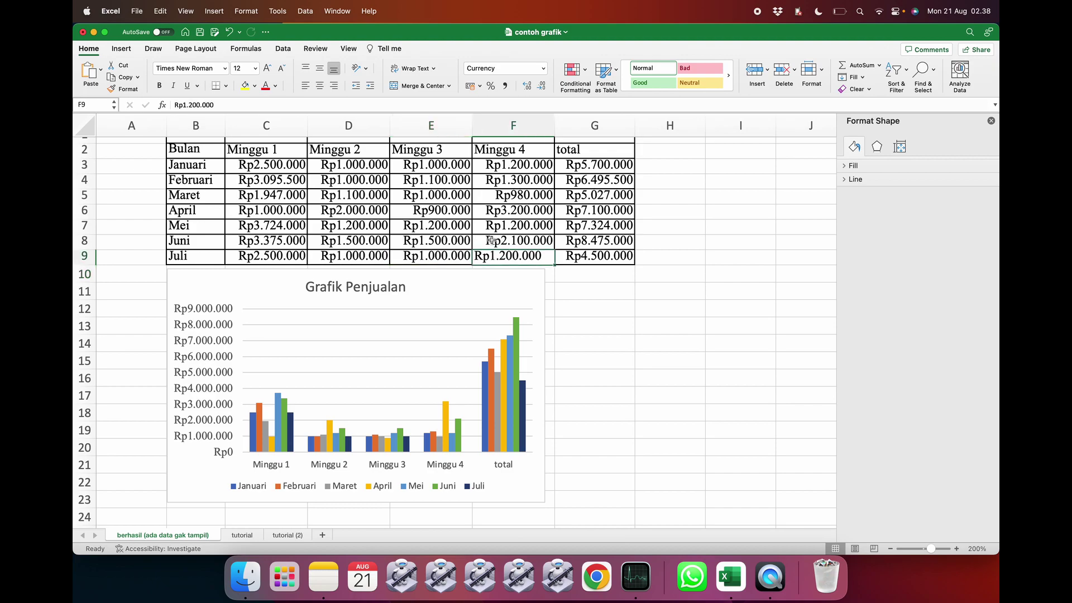
{"action": "left_click", "coordinate": [184, 105]}
{"action": "key", "text": "BackSpace"}
{"action": "key", "text": "BackSpace"}
{"action": "key", "text": "BackSpace"}
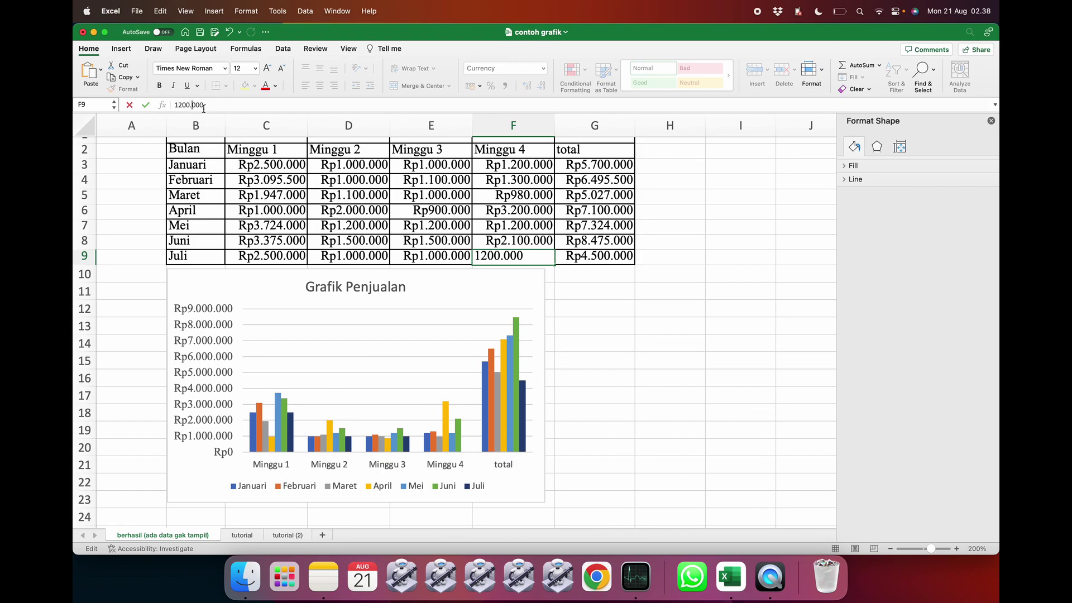
{"action": "key", "text": "Return"}
{"action": "left_click", "coordinate": [570, 356]}
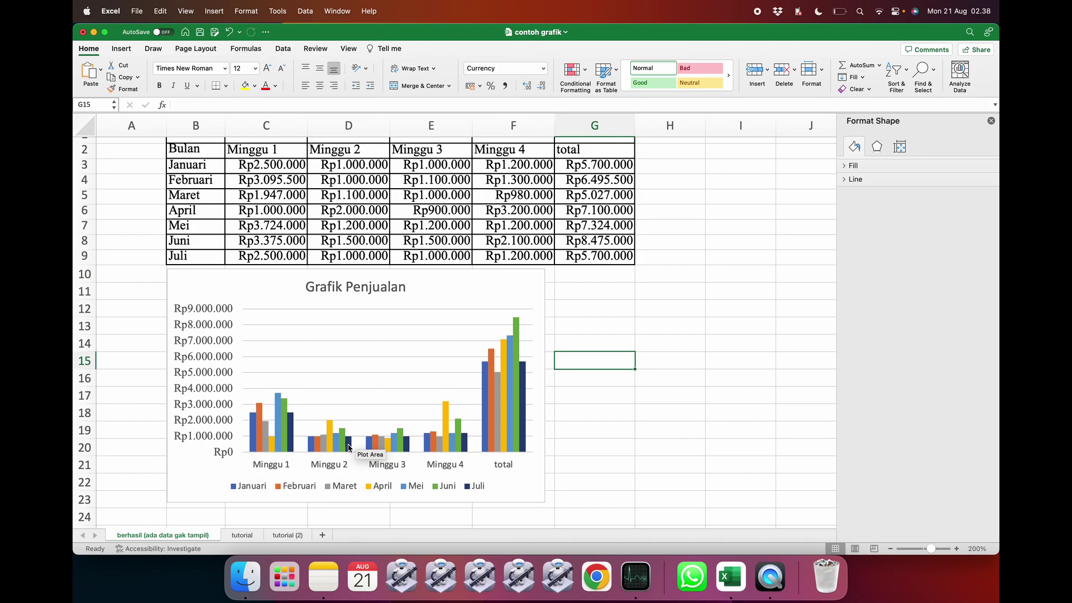
- Replace the Juli value for Minggu 2 in D9 with the text SSS
{"action": "left_click", "coordinate": [349, 261]}
{"action": "key", "text": "Delete"}
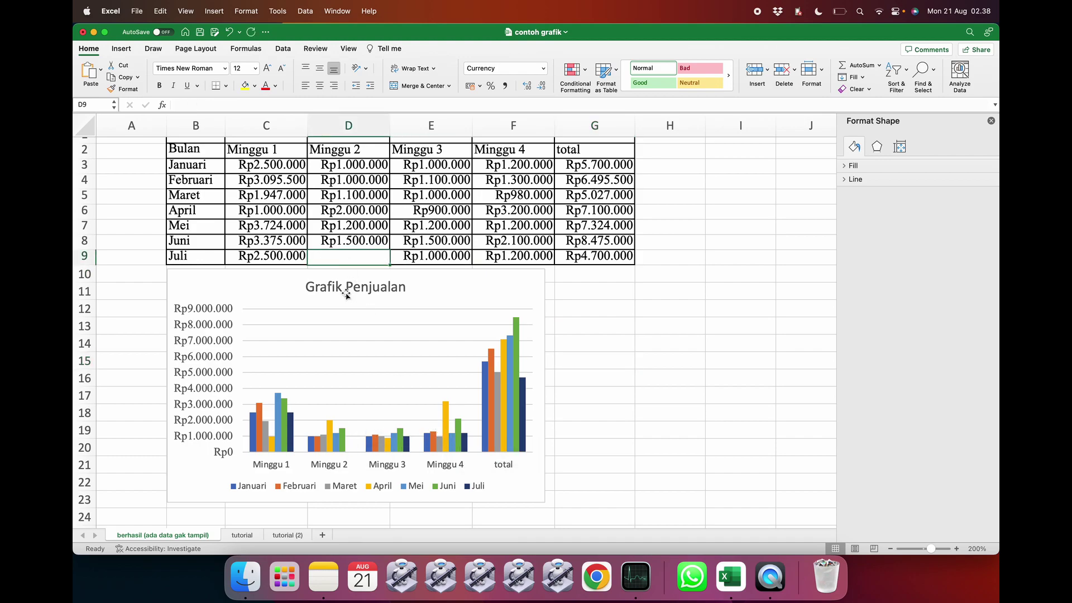
{"action": "type", "text": "SSS"}
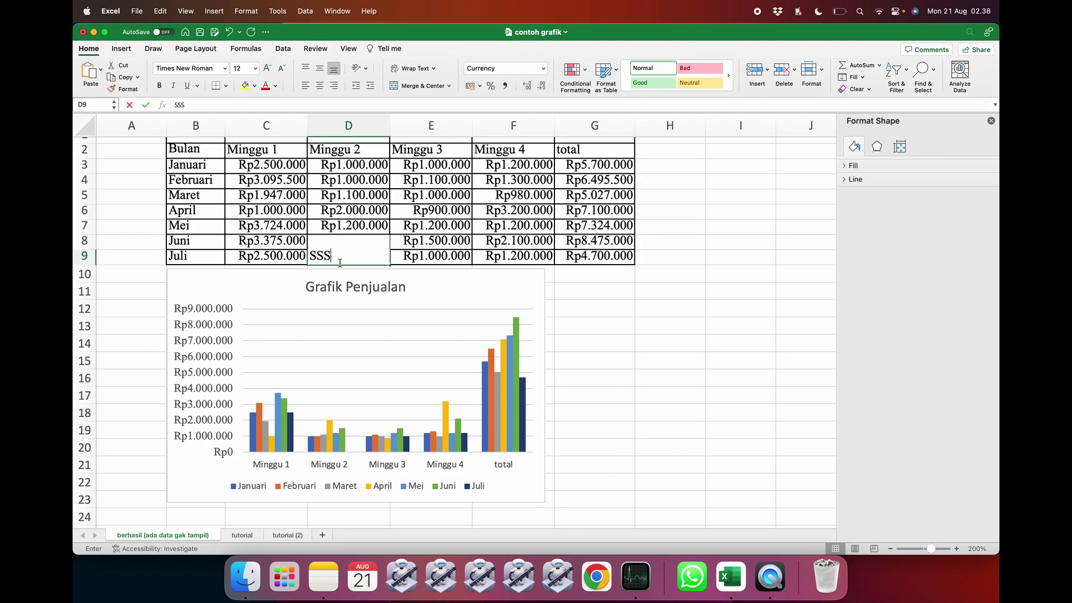
{"action": "key", "text": "Return"}
- Empty cell D9 and undo the edits to the Juli value for Minggu 2
{"action": "left_click", "coordinate": [354, 259]}
{"action": "double_click", "coordinate": [354, 260]}
{"action": "key", "text": "BackSpace"}
{"action": "key", "text": "BackSpace"}
{"action": "key", "text": "BackSpace"}
{"action": "key", "text": "BackSpace"}
{"action": "key", "text": "BackSpace"}
{"action": "key", "text": "Return"}
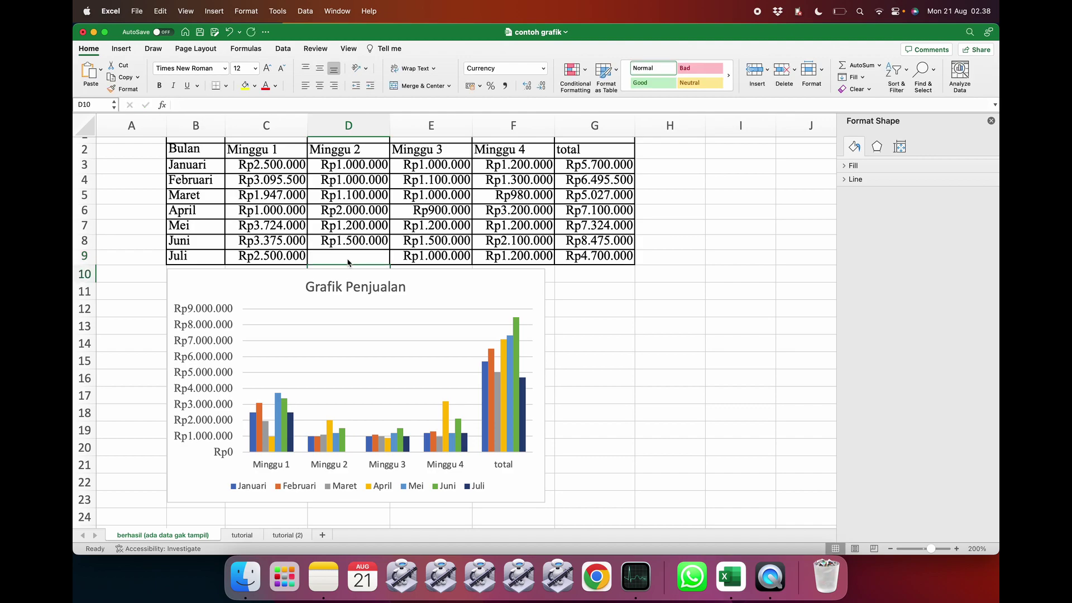
{"action": "key", "text": "super+z"}
{"action": "key", "text": "super+z"}
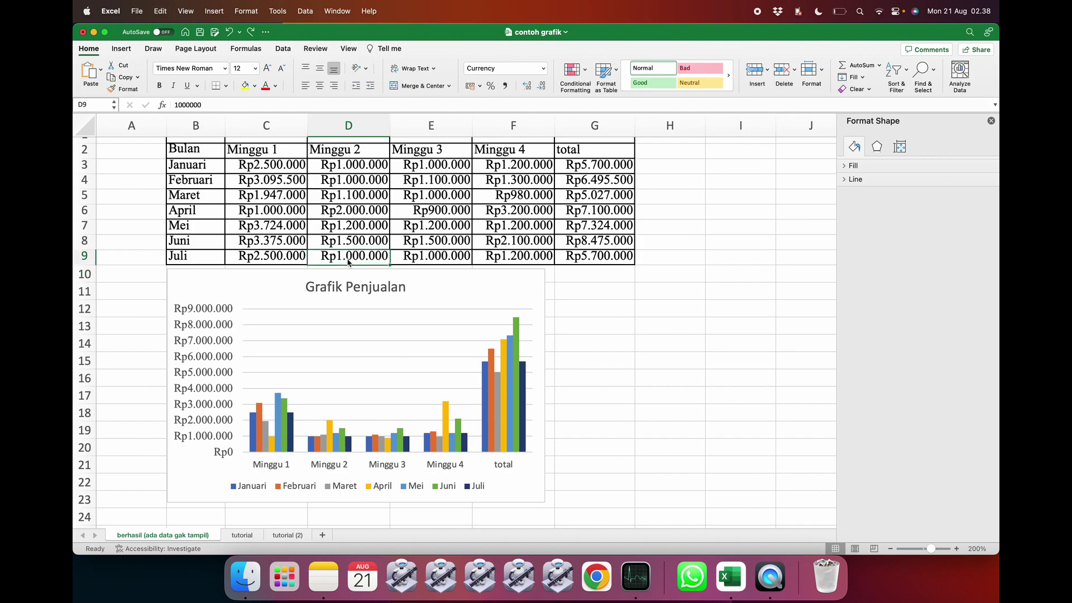
- Clear the Juli value for Minggu 3 in E9 and undo the deletion
{"action": "left_click", "coordinate": [351, 315]}
{"action": "left_click", "coordinate": [450, 255]}
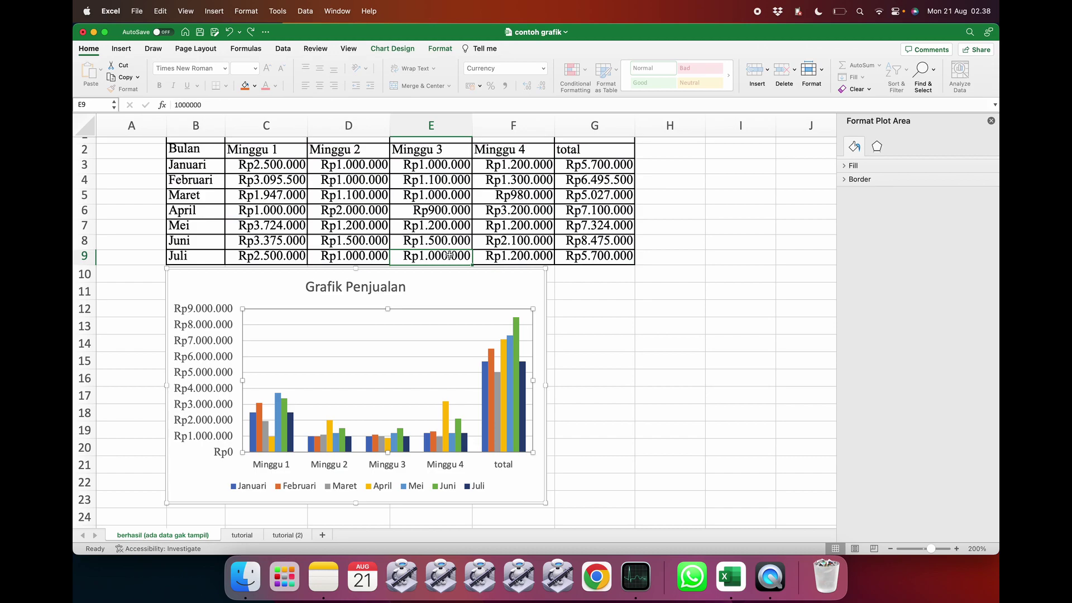
{"action": "key", "text": "Delete"}
{"action": "key", "text": "super+z"}
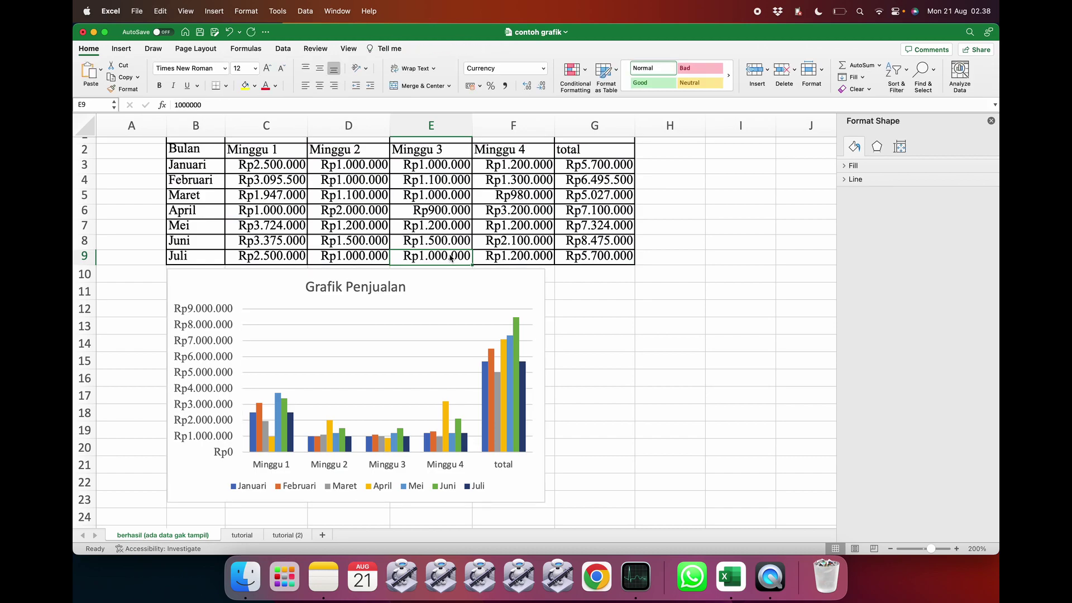
- Check the stored values across the Juli row, cell by cell from Minggu 1 to total
{"action": "left_click", "coordinate": [438, 312]}
{"action": "left_click", "coordinate": [492, 258]}
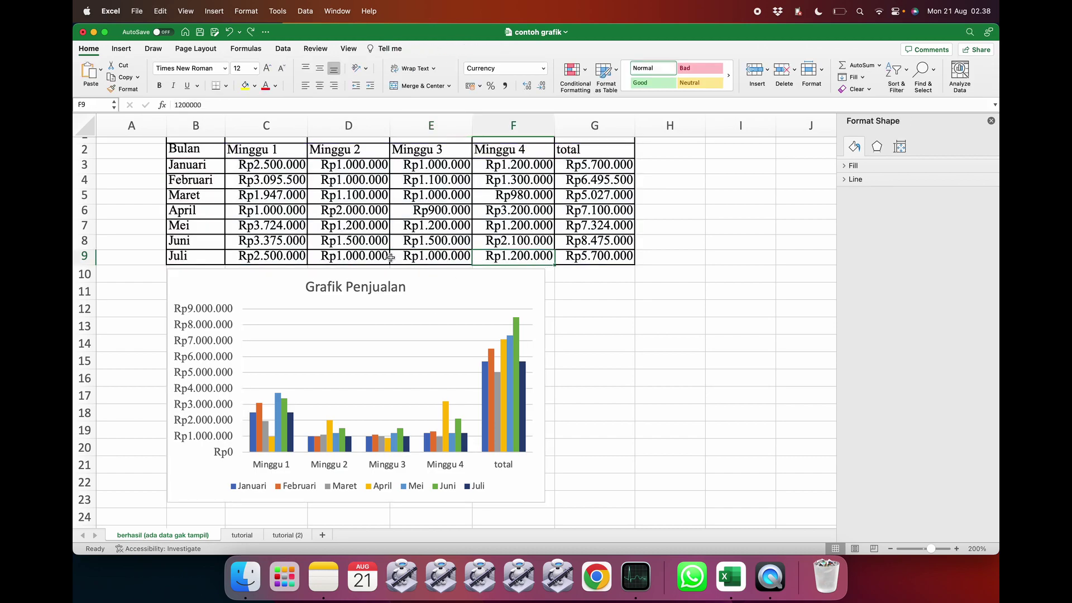
{"action": "left_click", "coordinate": [295, 261]}
{"action": "key", "text": "Right"}
{"action": "key", "text": "Right"}
{"action": "key", "text": "Right"}
{"action": "key", "text": "Right"}
{"action": "left_click", "coordinate": [541, 343]}
{"action": "left_click", "coordinate": [631, 347]}
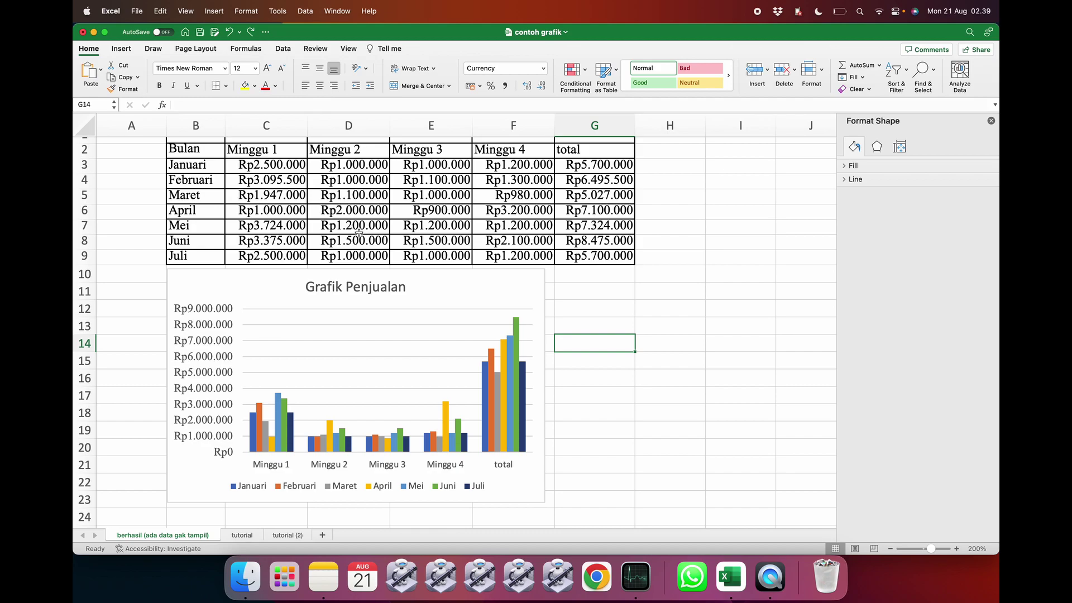
- Close the Format Shape pane on the tutorial sheet, and show the table and both sales charts on the tutorial (2) sheet
{"action": "left_click", "coordinate": [246, 535]}
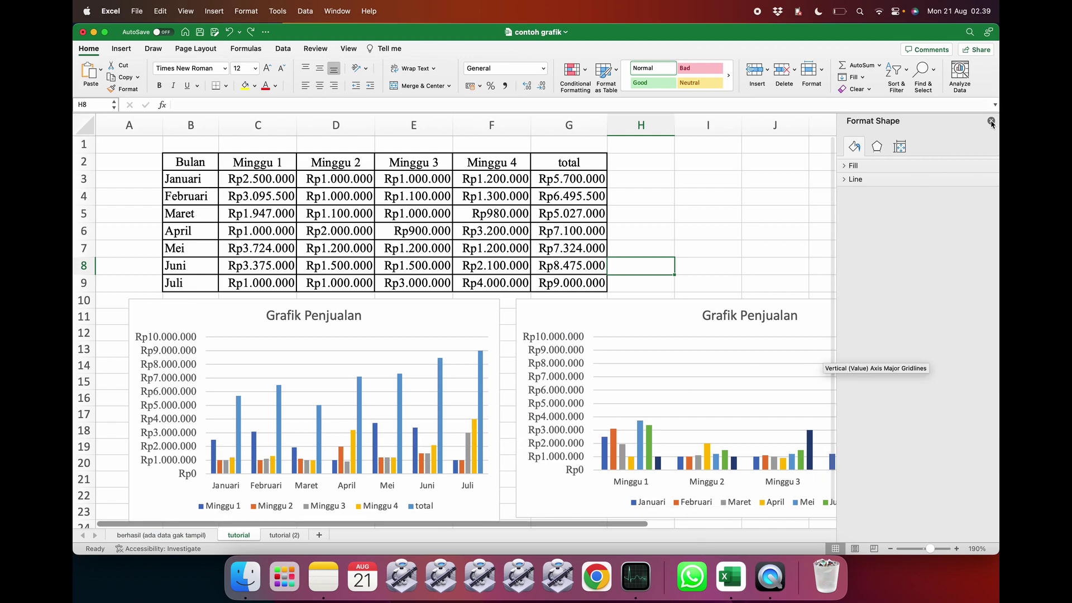
{"action": "left_click", "coordinate": [992, 121]}
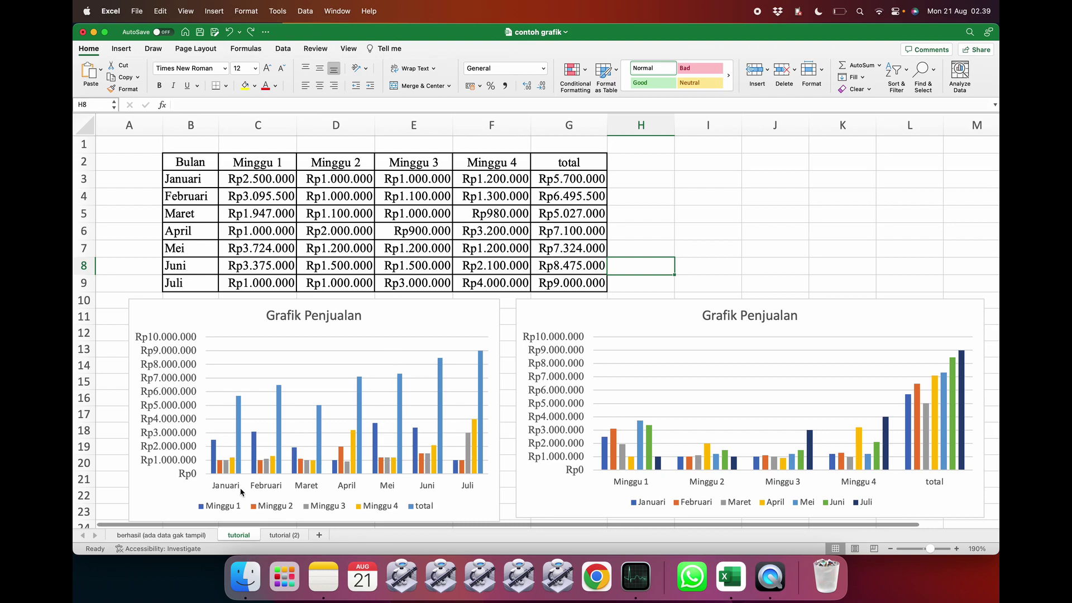
{"action": "left_click", "coordinate": [278, 535]}
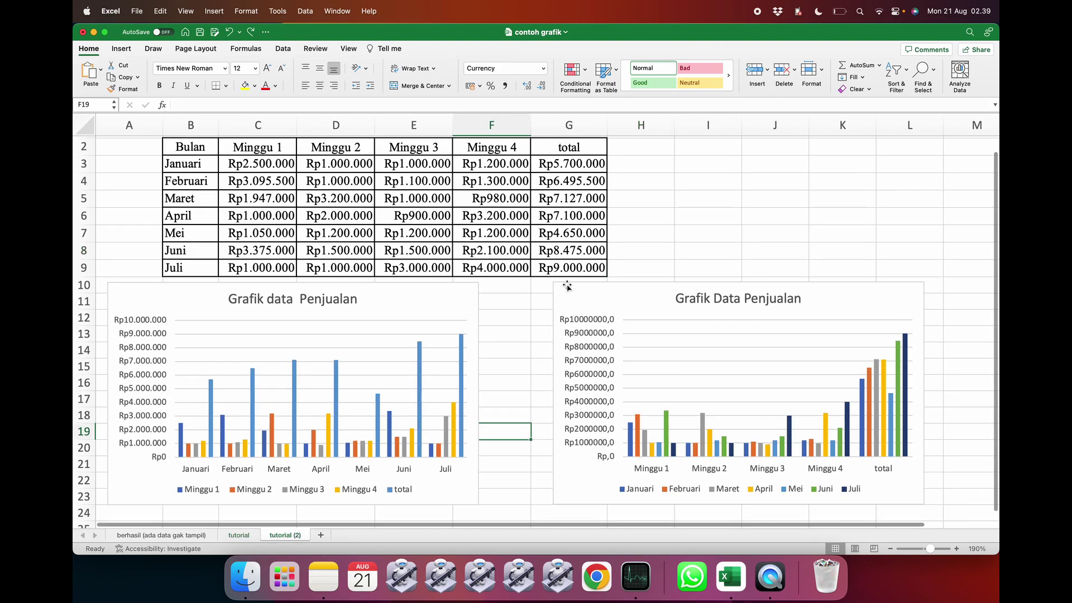
{"action": "scroll", "coordinate": [491, 267], "scroll_direction": "up", "scroll_amount": 1}
{"action": "left_click", "coordinate": [658, 191]}
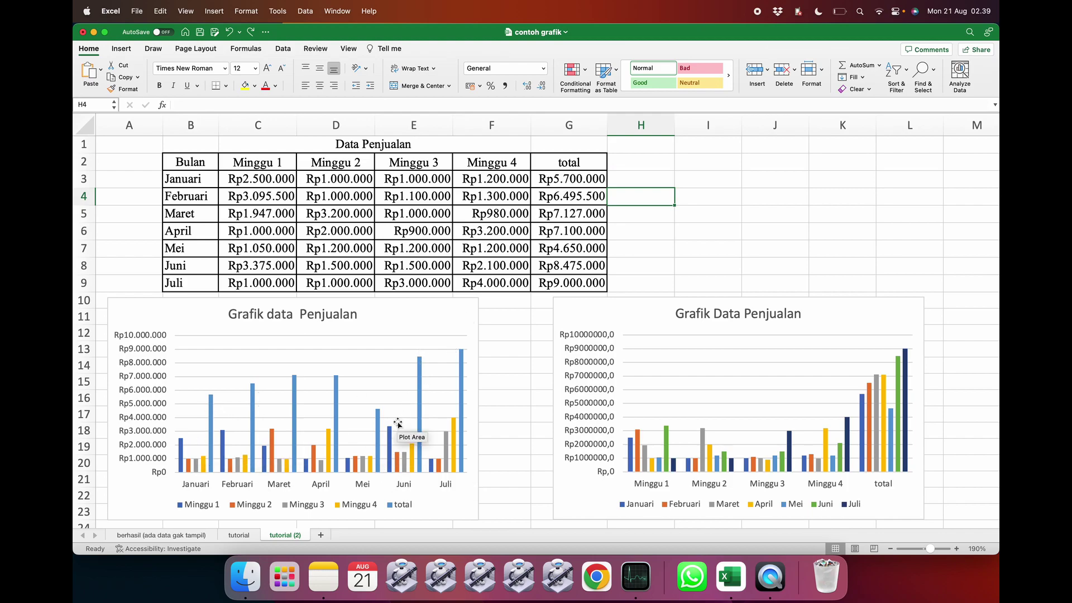
{"action": "left_click", "coordinate": [504, 382]}
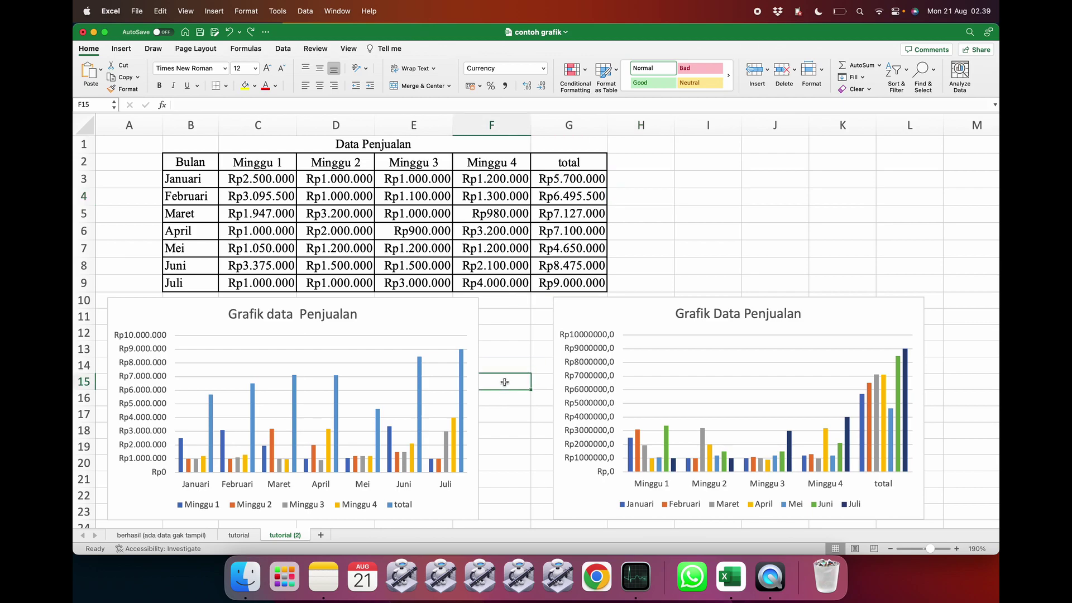